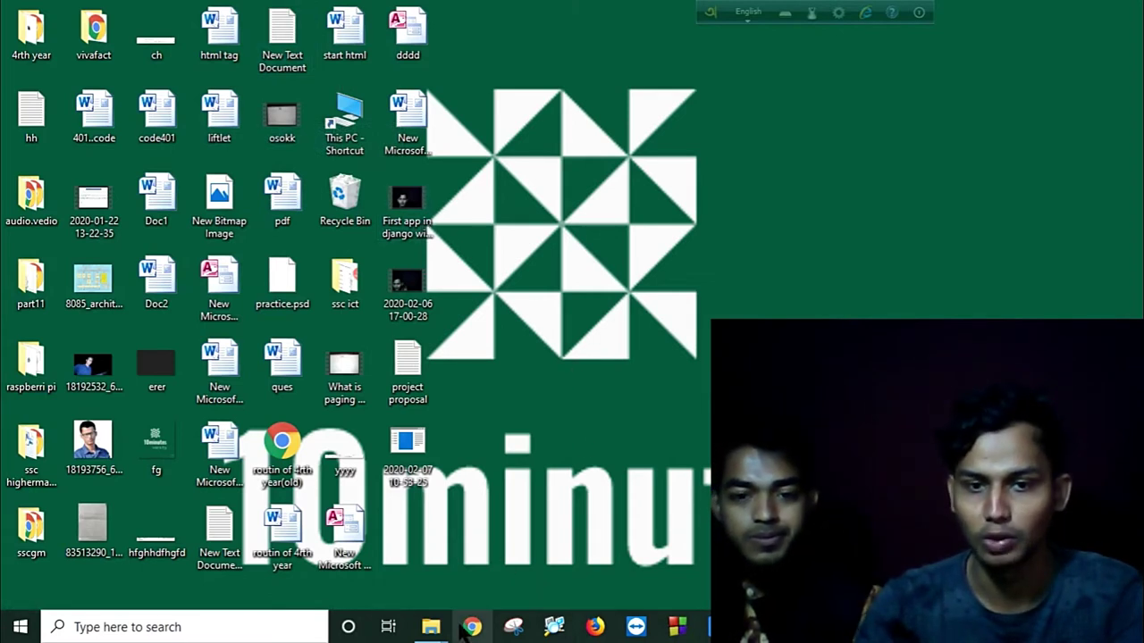
Step: Launch Chrome and search Google for 'xampp'
{"action": "left_click", "coordinate": [469, 624]}
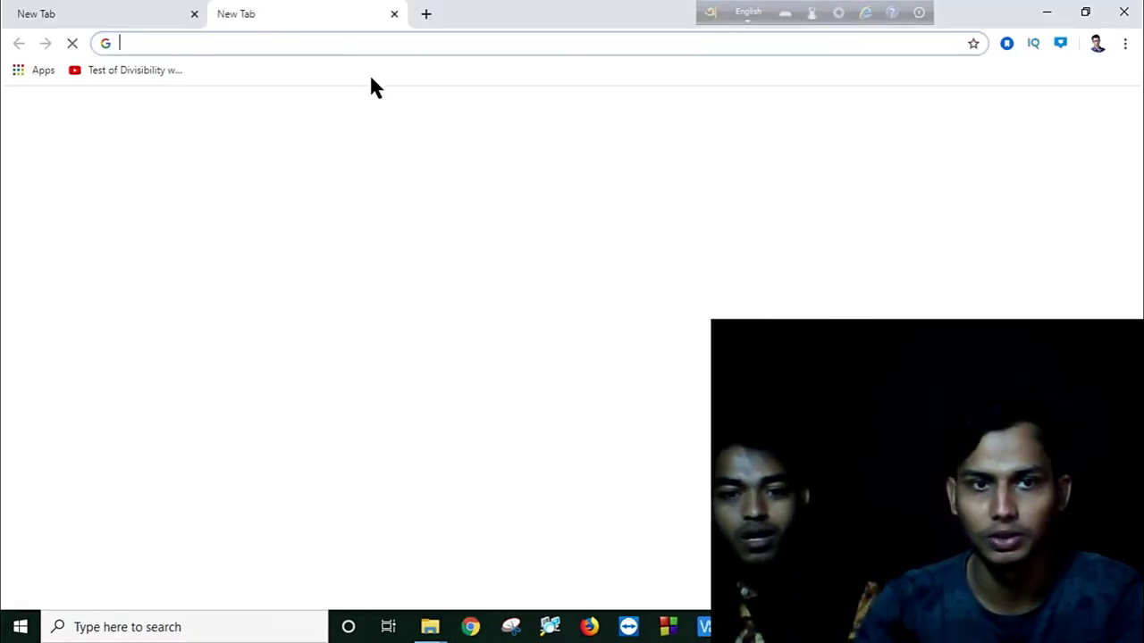
{"action": "left_click", "coordinate": [195, 14]}
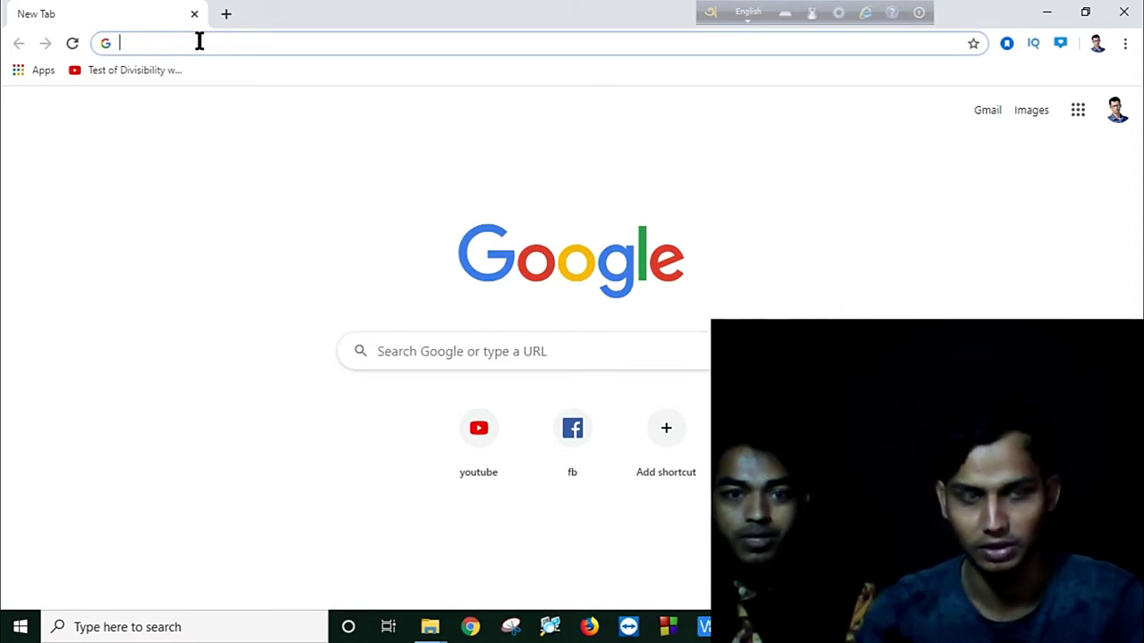
{"action": "type", "text": "xam"}
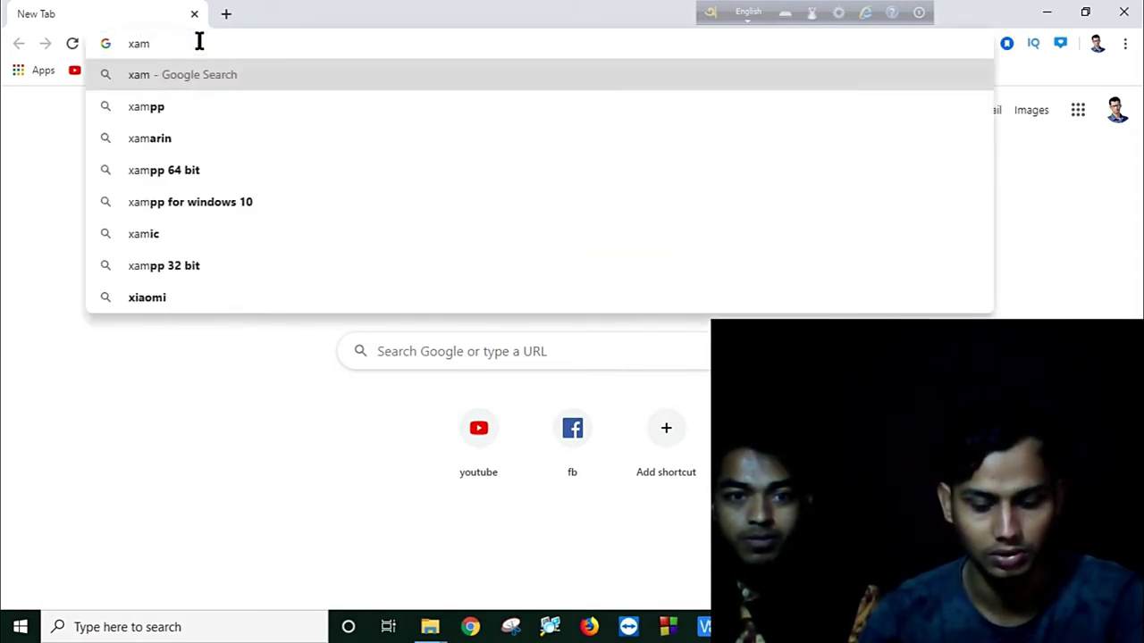
{"action": "type", "text": "mp"}
{"action": "key", "text": "Return"}
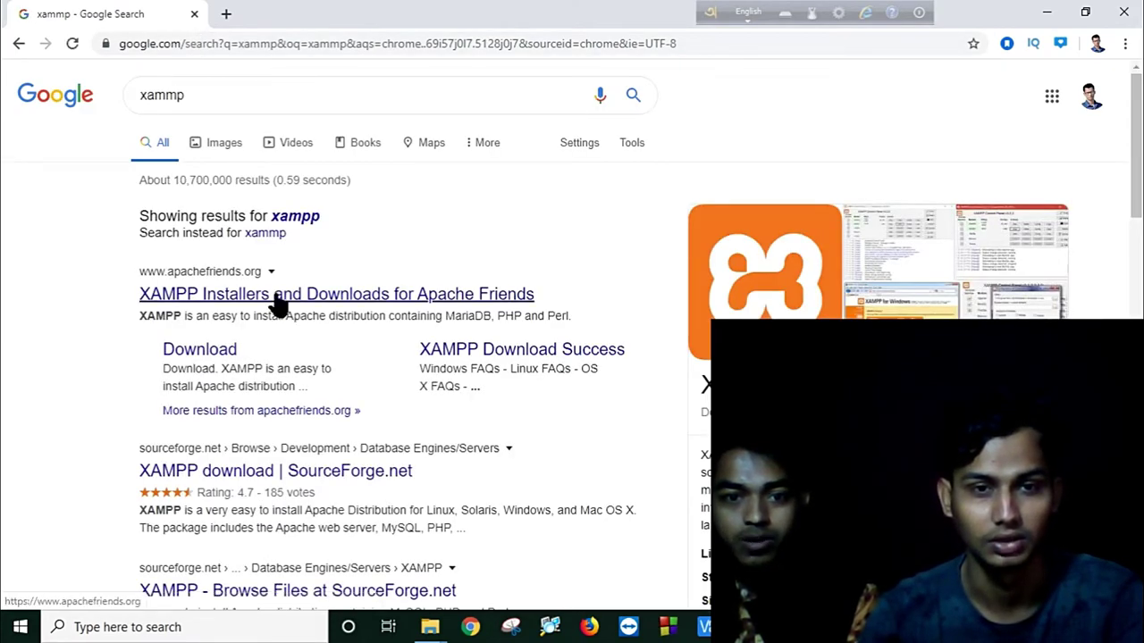
Step: On apachefriends.org's other-versions page, download the 64-bit XAMPP for Windows installer
{"action": "left_click", "coordinate": [279, 295]}
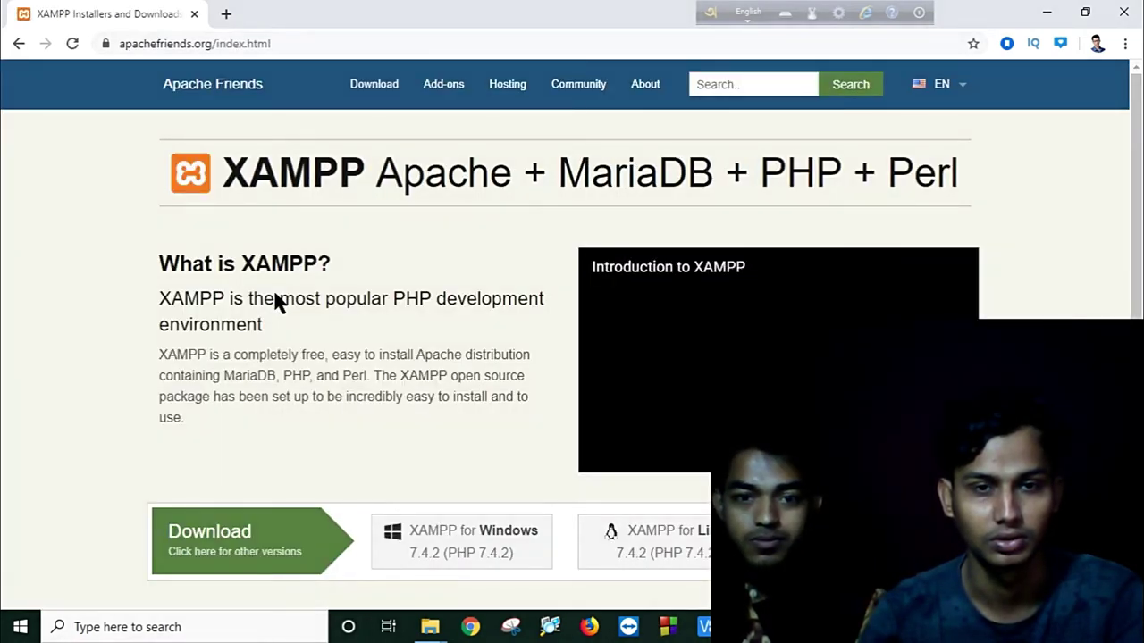
{"action": "scroll", "coordinate": [288, 294], "scroll_direction": "down", "scroll_amount": 3}
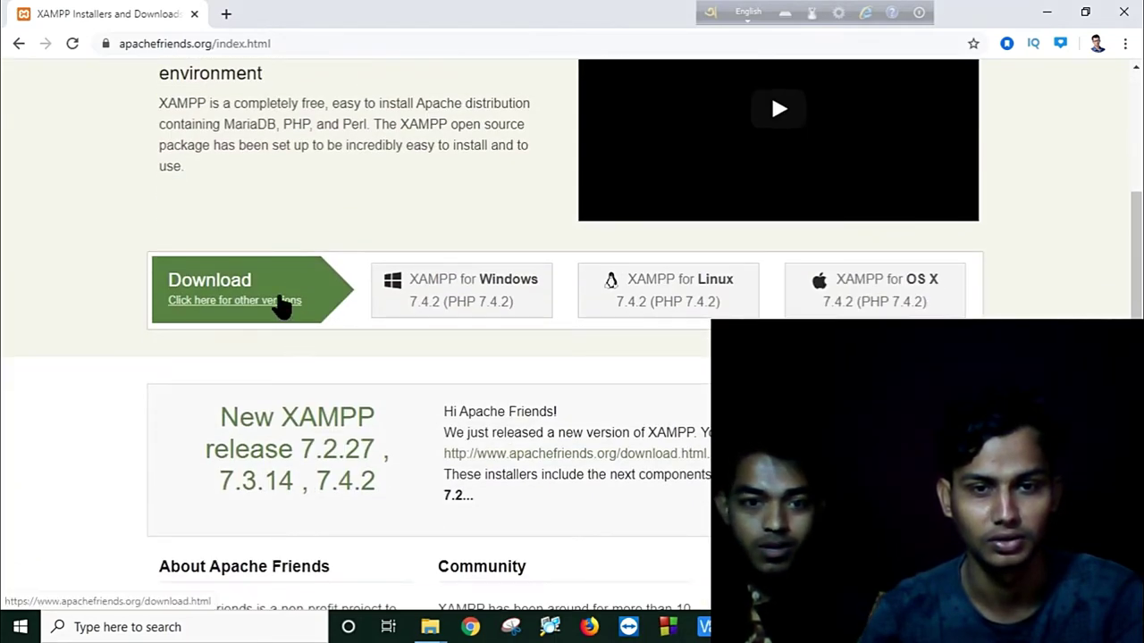
{"action": "left_click", "coordinate": [281, 303]}
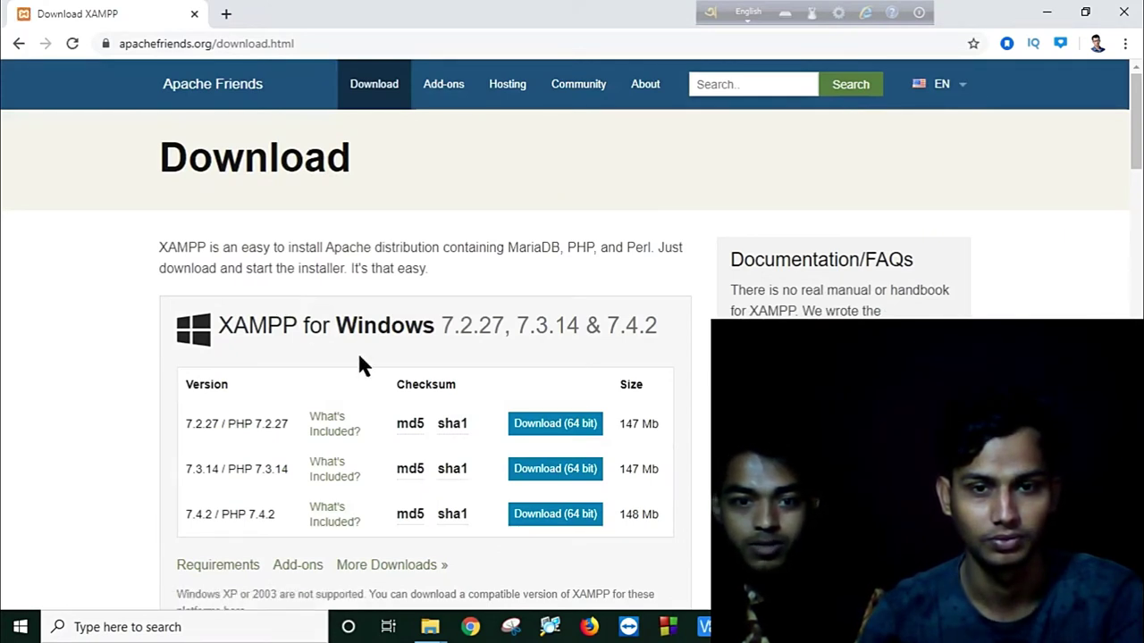
{"action": "left_click", "coordinate": [555, 425]}
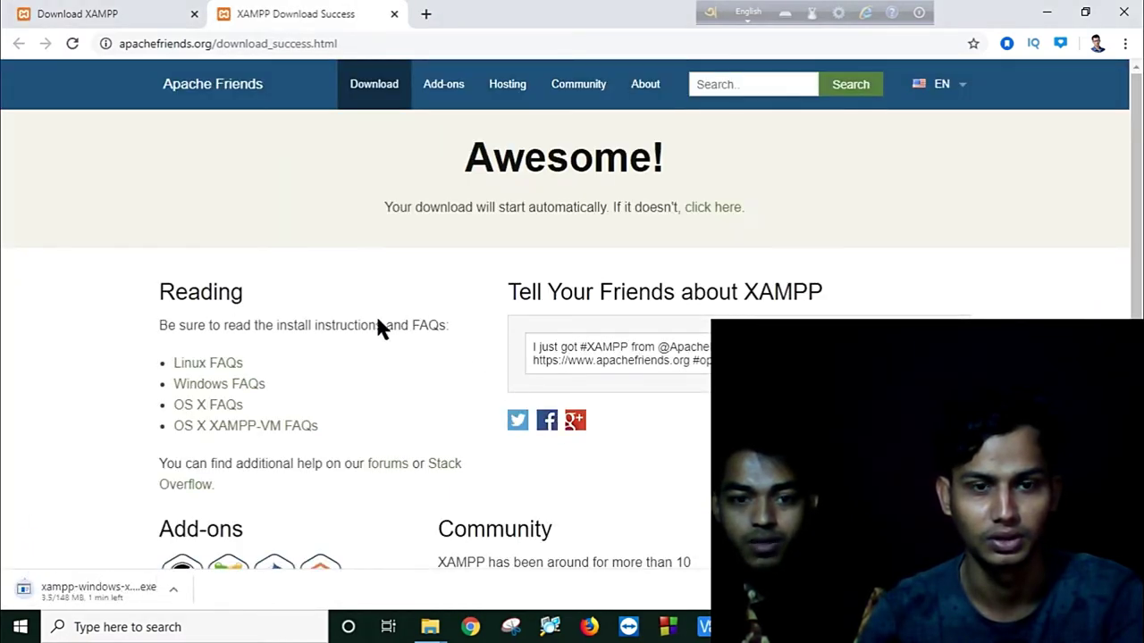
Step: Check the XAMPP download's options, then search 'wordpress' in a new Chrome tab
{"action": "left_click", "coordinate": [175, 590]}
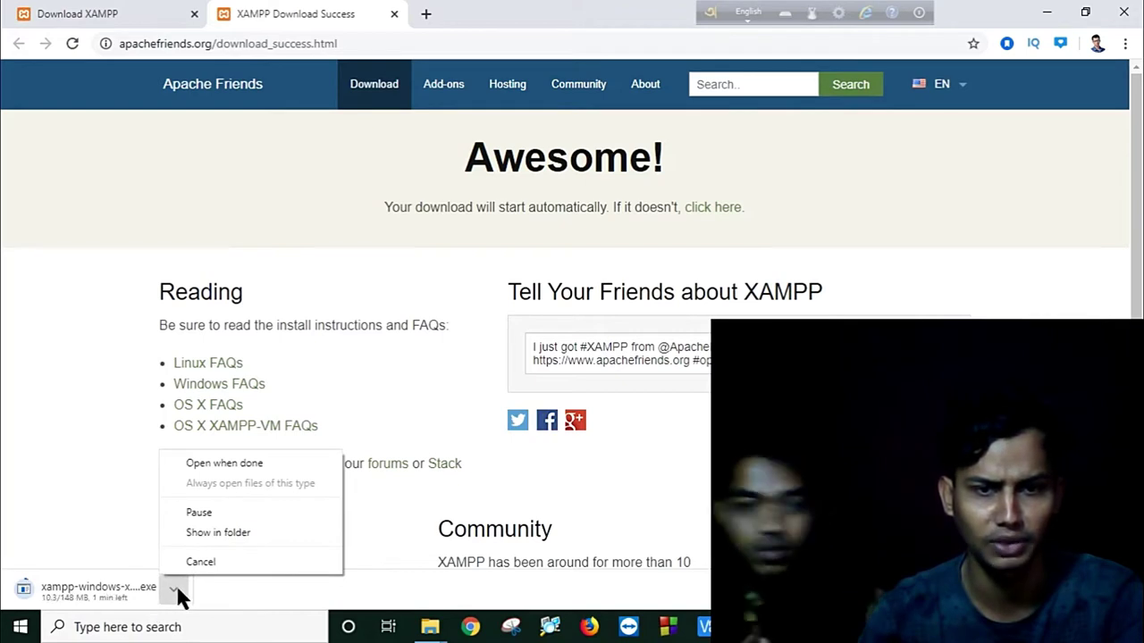
{"action": "left_click", "coordinate": [353, 595]}
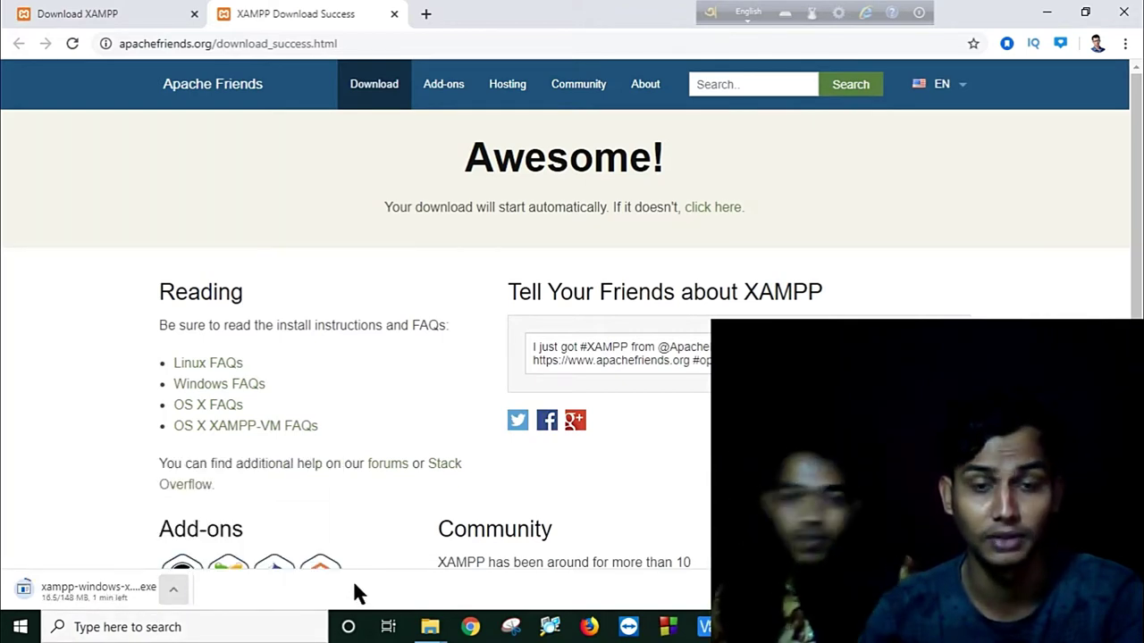
{"action": "left_click", "coordinate": [428, 16]}
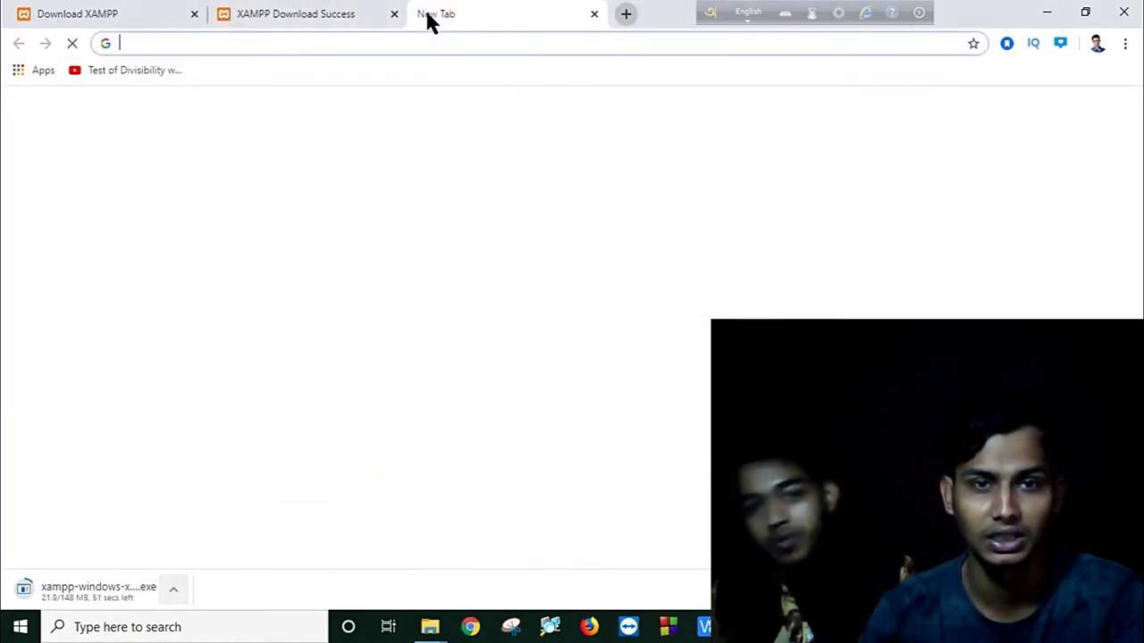
{"action": "type", "text": "w"}
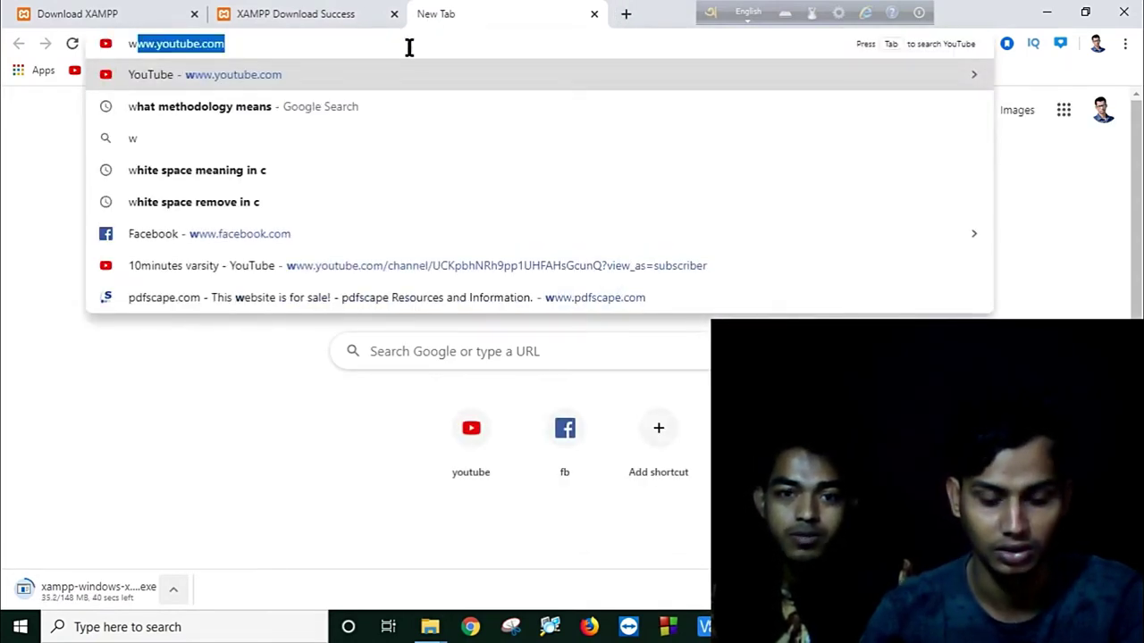
{"action": "type", "text": "ord"}
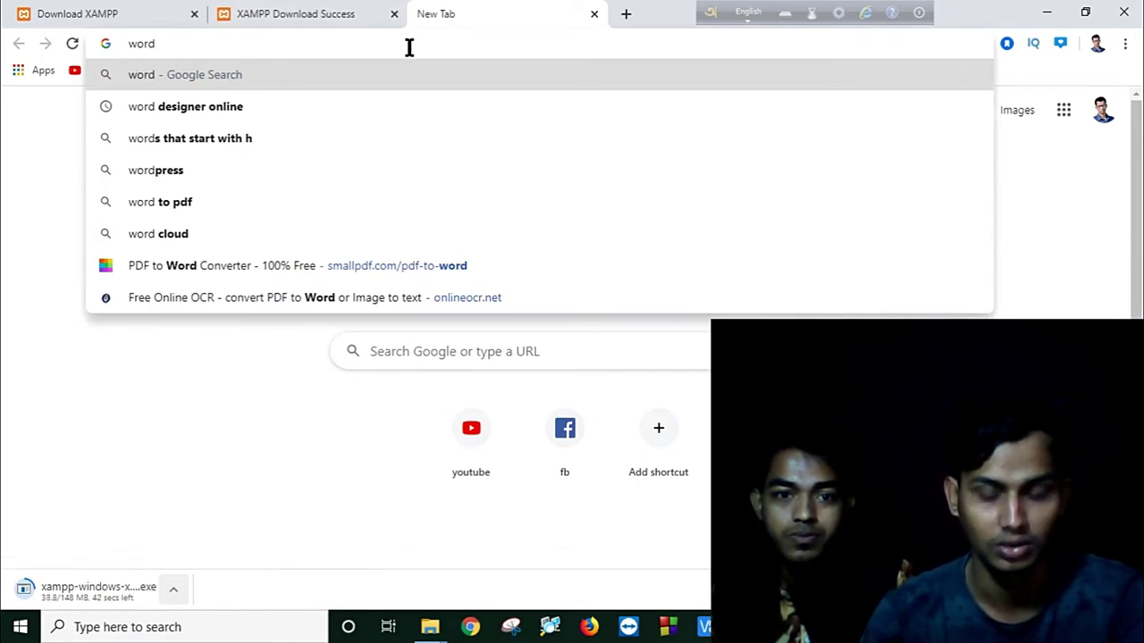
{"action": "type", "text": "pree"}
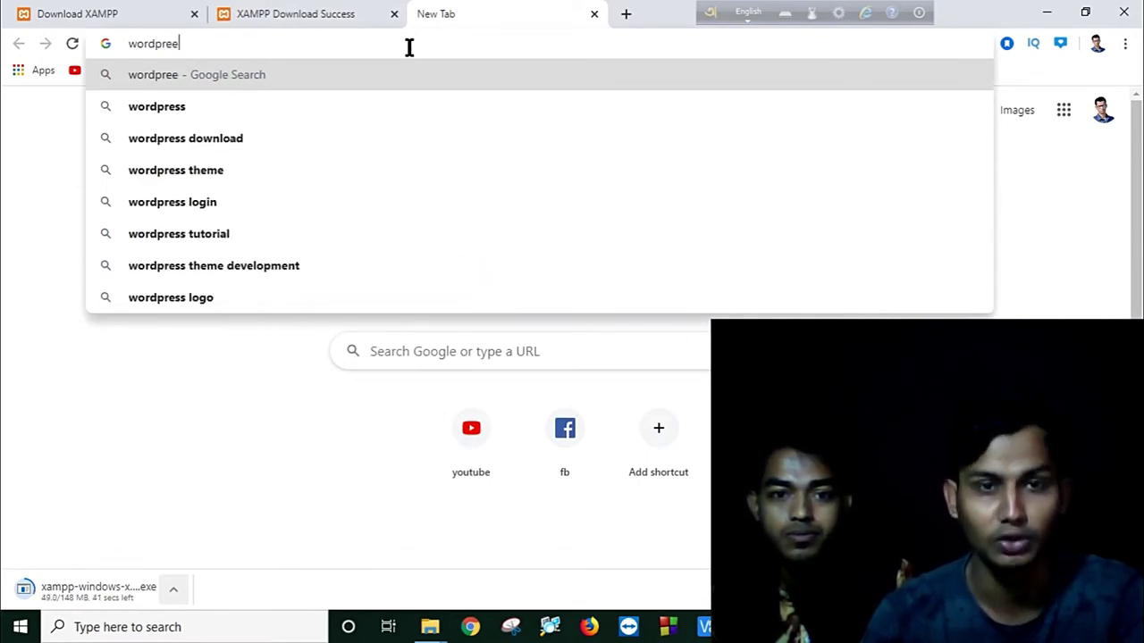
{"action": "key", "text": "BackSpace"}
{"action": "type", "text": "ss"}
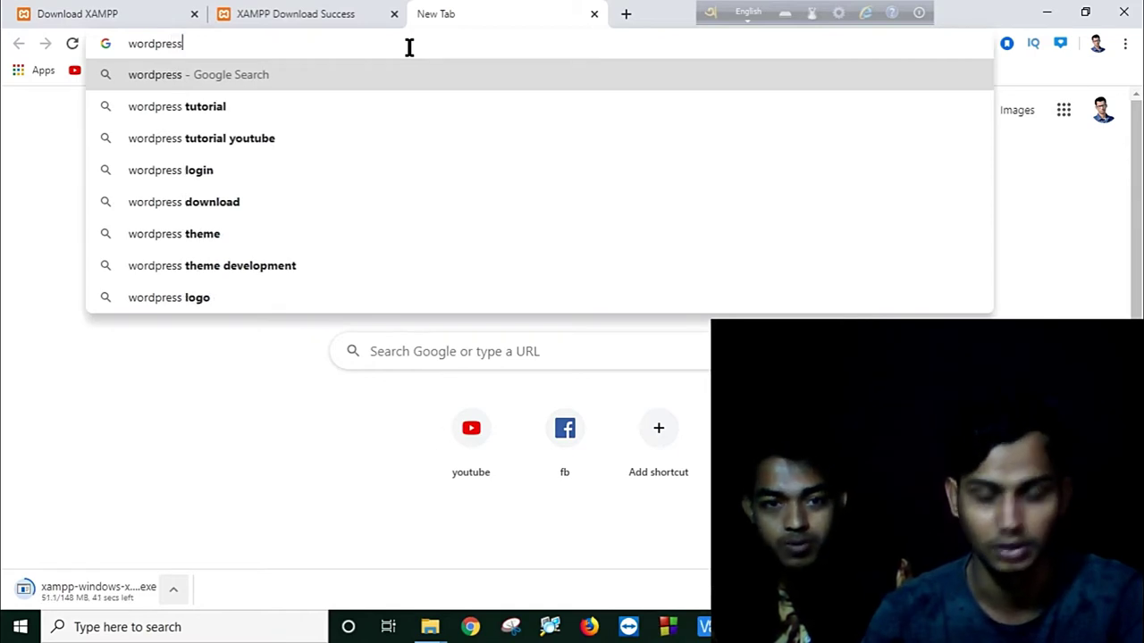
{"action": "key", "text": "Return"}
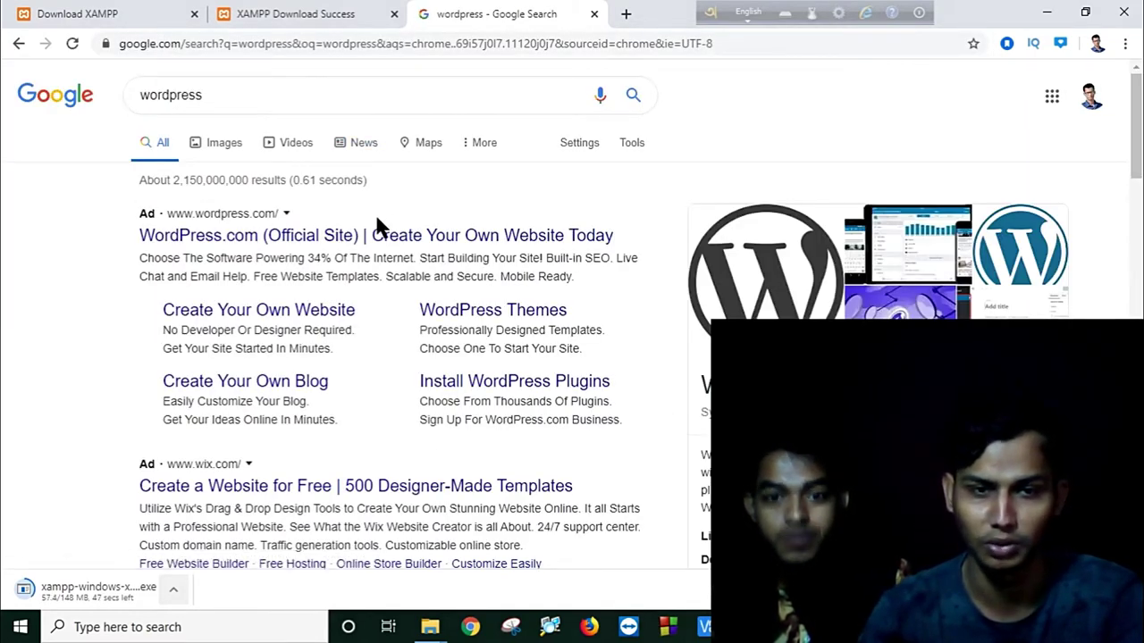
Step: Visit the WordPress.com result, return, and open the 'Download | WordPress.org' result instead
{"action": "left_click", "coordinate": [407, 255]}
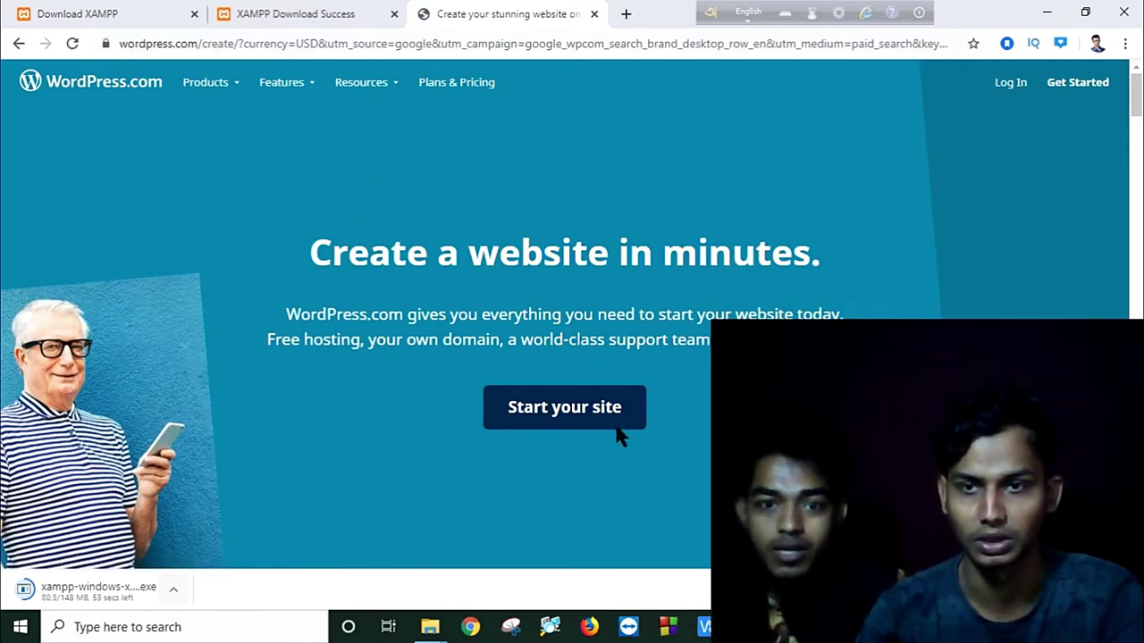
{"action": "scroll", "coordinate": [617, 434], "scroll_direction": "down", "scroll_amount": 9}
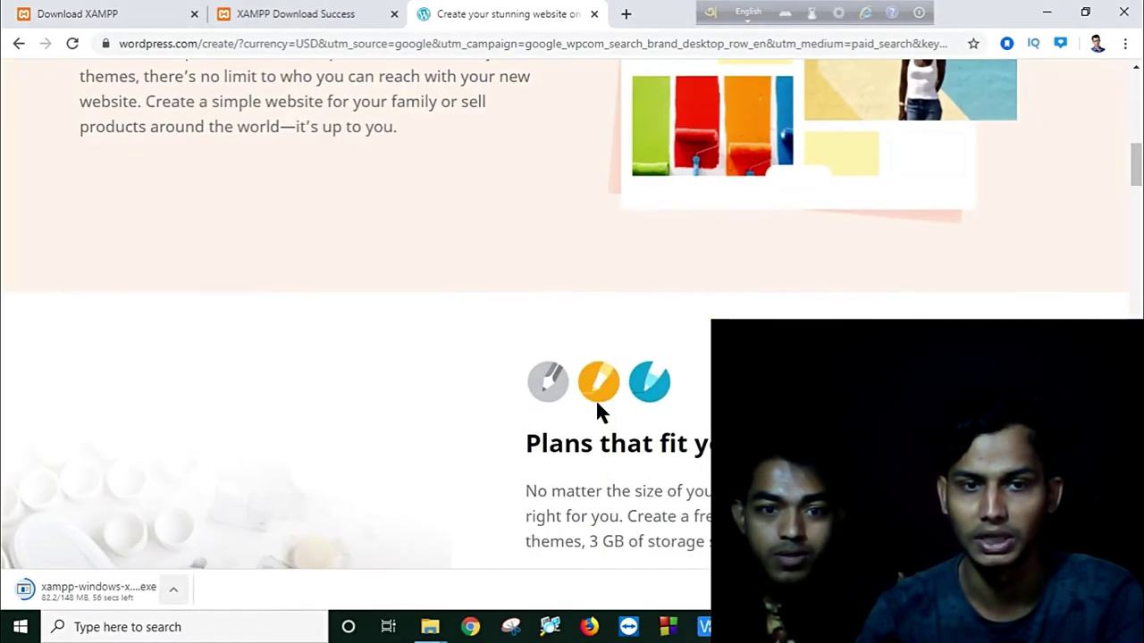
{"action": "scroll", "coordinate": [599, 407], "scroll_direction": "up", "scroll_amount": 10}
{"action": "left_click", "coordinate": [18, 43]}
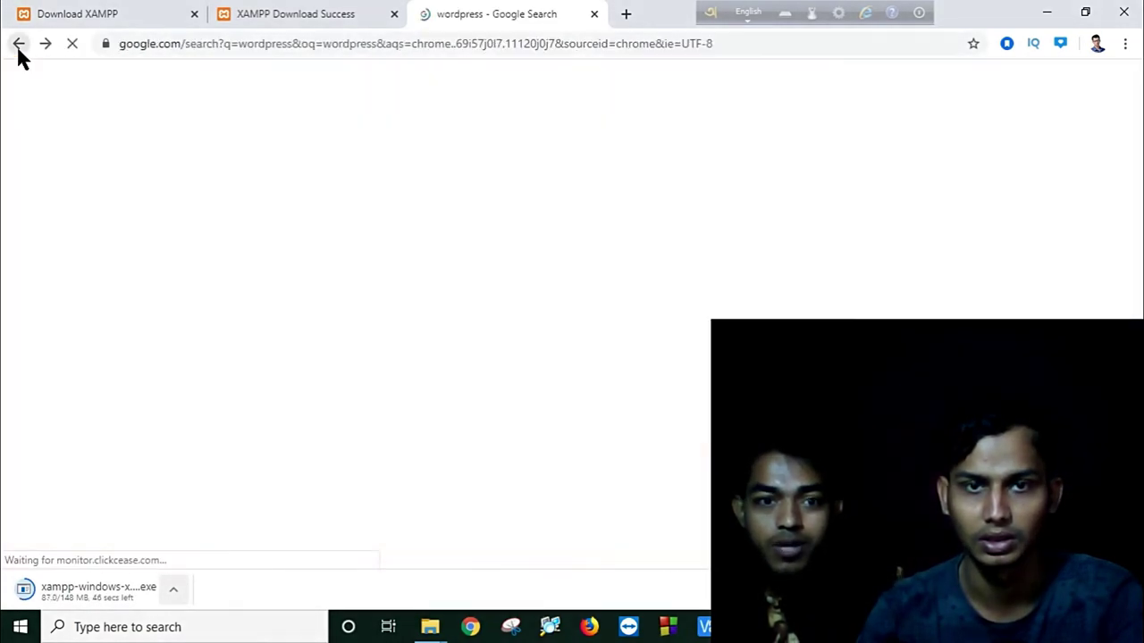
{"action": "scroll", "coordinate": [338, 263], "scroll_direction": "down", "scroll_amount": 4}
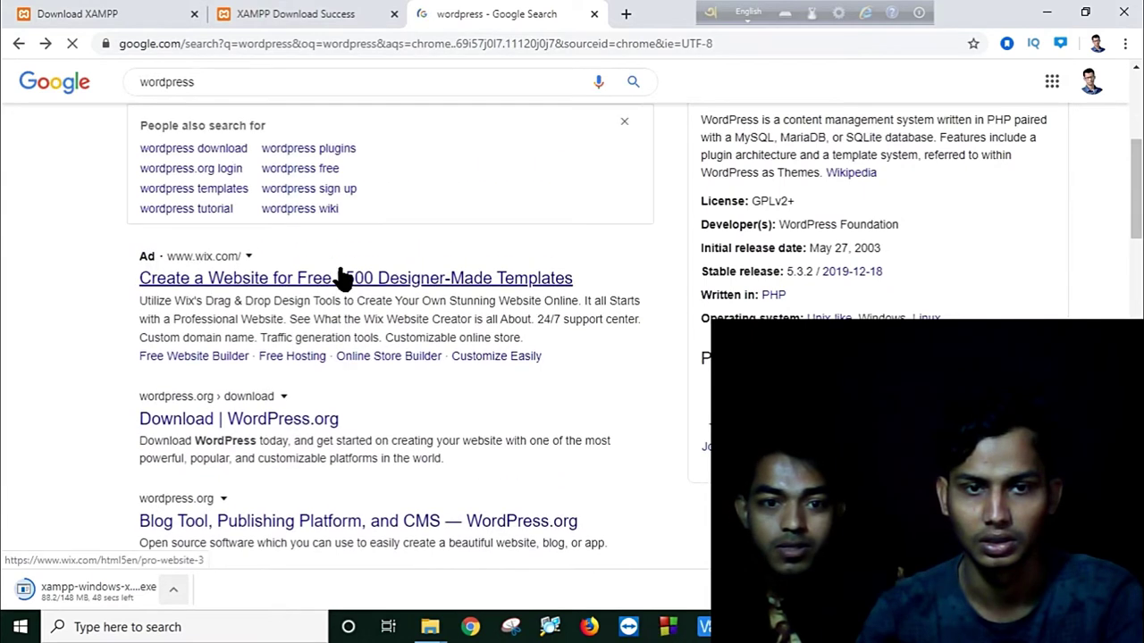
{"action": "left_click", "coordinate": [334, 420]}
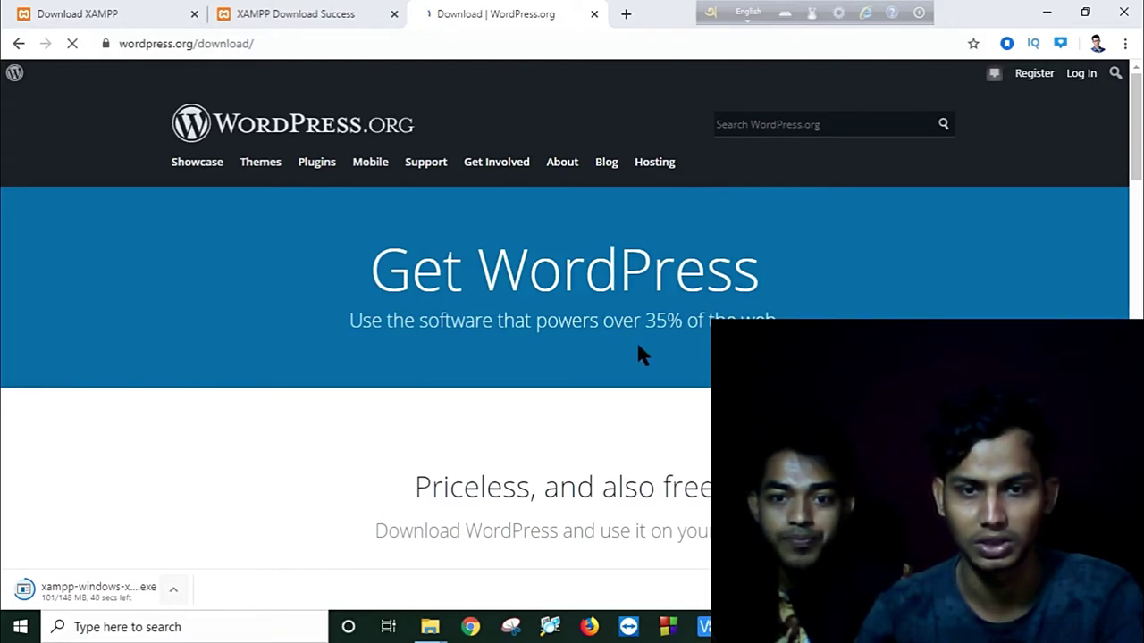
Step: Download the WordPress 5.3.2 zip and dismiss the Hooray! message
{"action": "scroll", "coordinate": [697, 360], "scroll_direction": "down", "scroll_amount": 3}
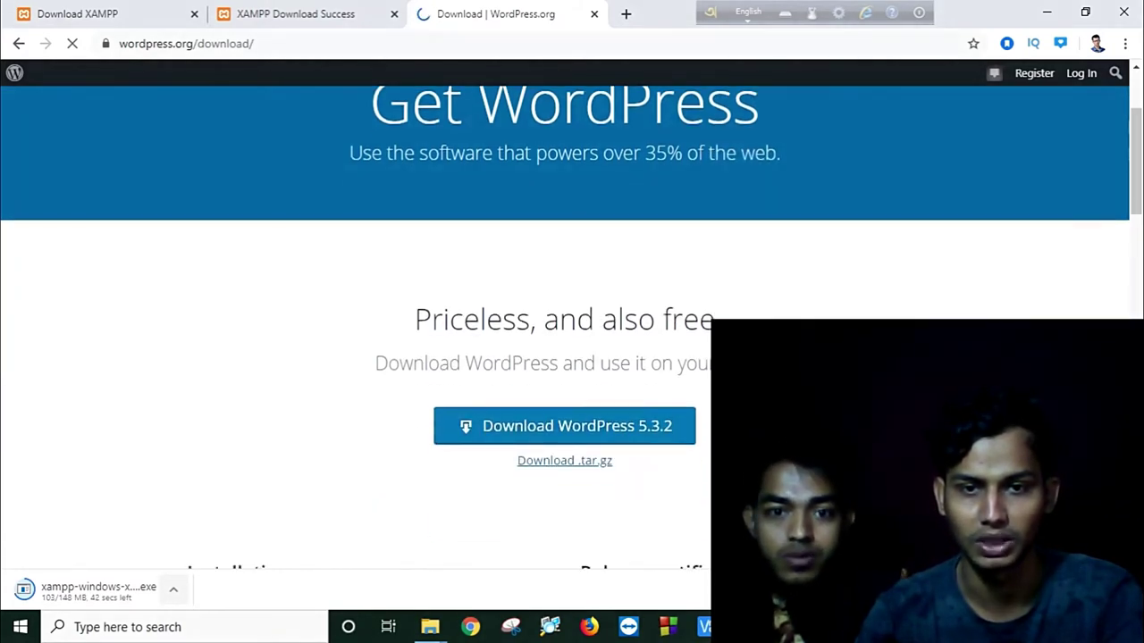
{"action": "left_click", "coordinate": [661, 352]}
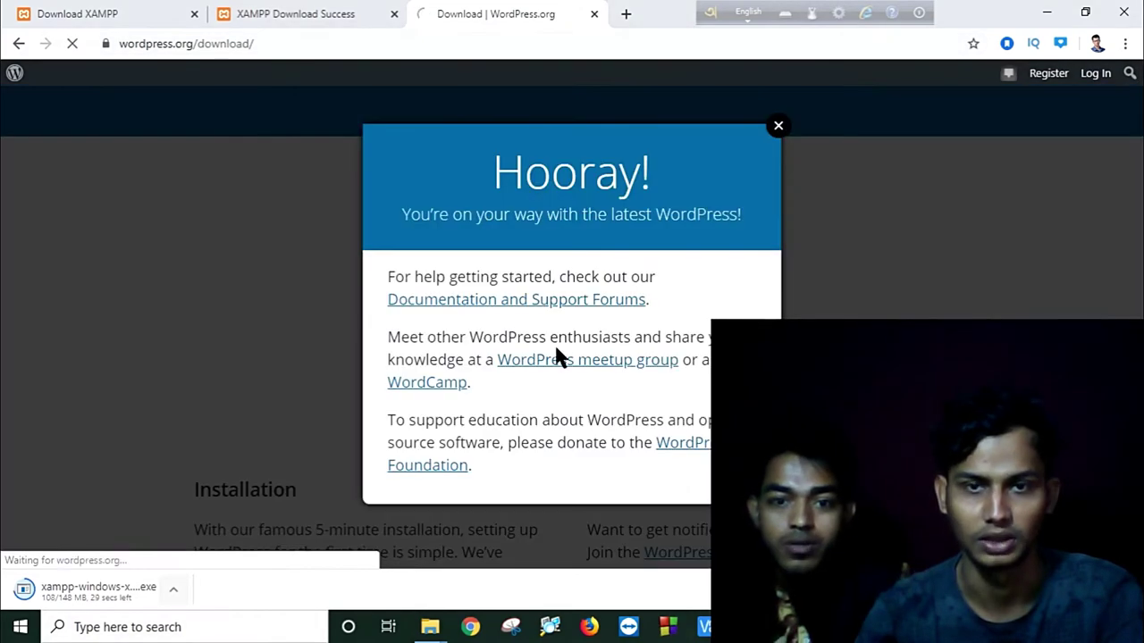
{"action": "left_click", "coordinate": [779, 126]}
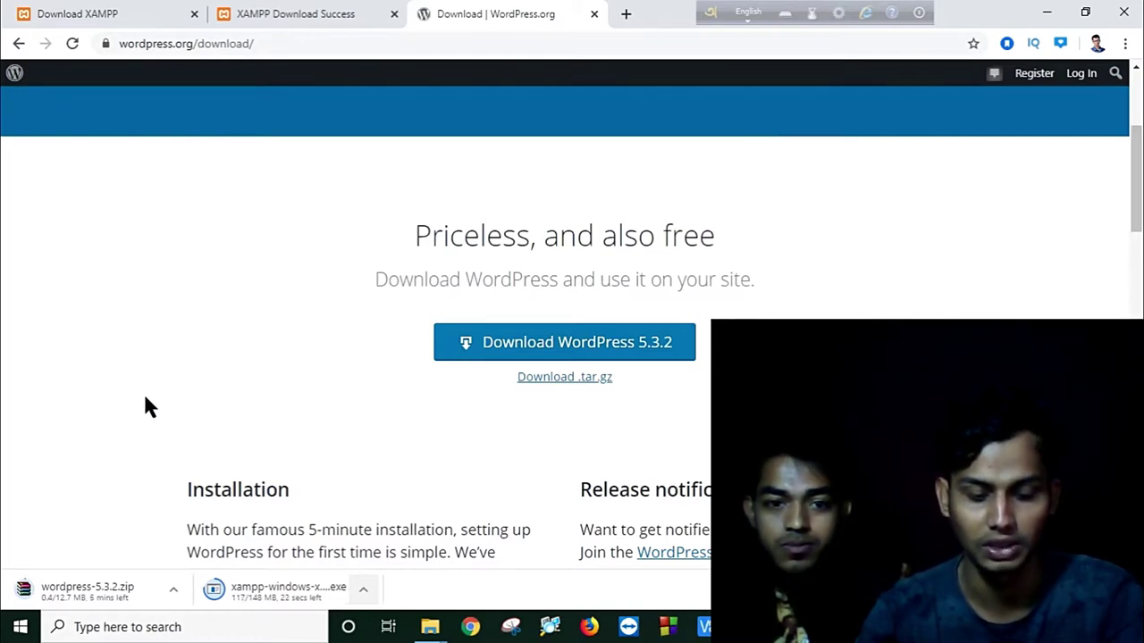
{"action": "key", "text": "F1"}
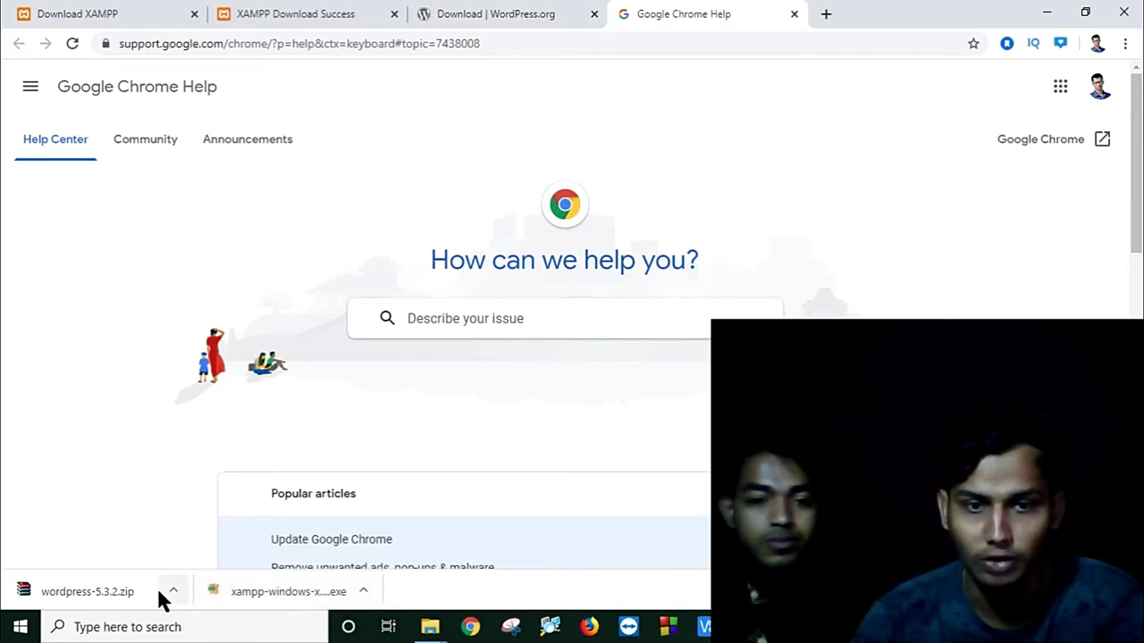
Step: Run the downloaded XAMPP installer, allowing it and acknowledging the UAC warning
{"action": "left_click", "coordinate": [358, 580]}
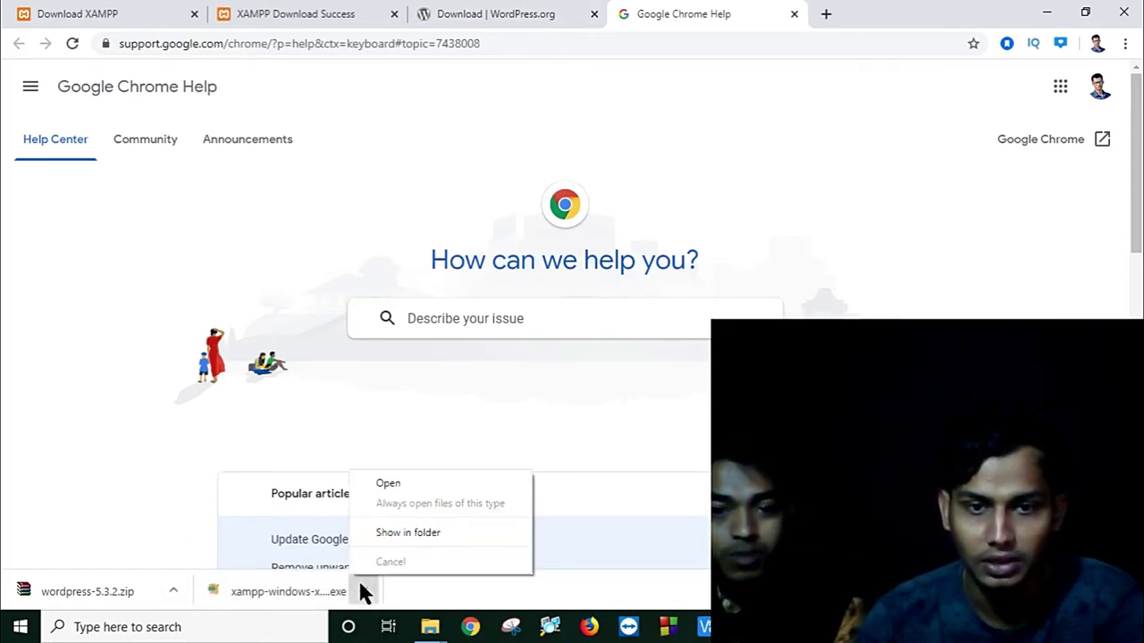
{"action": "left_click", "coordinate": [389, 484]}
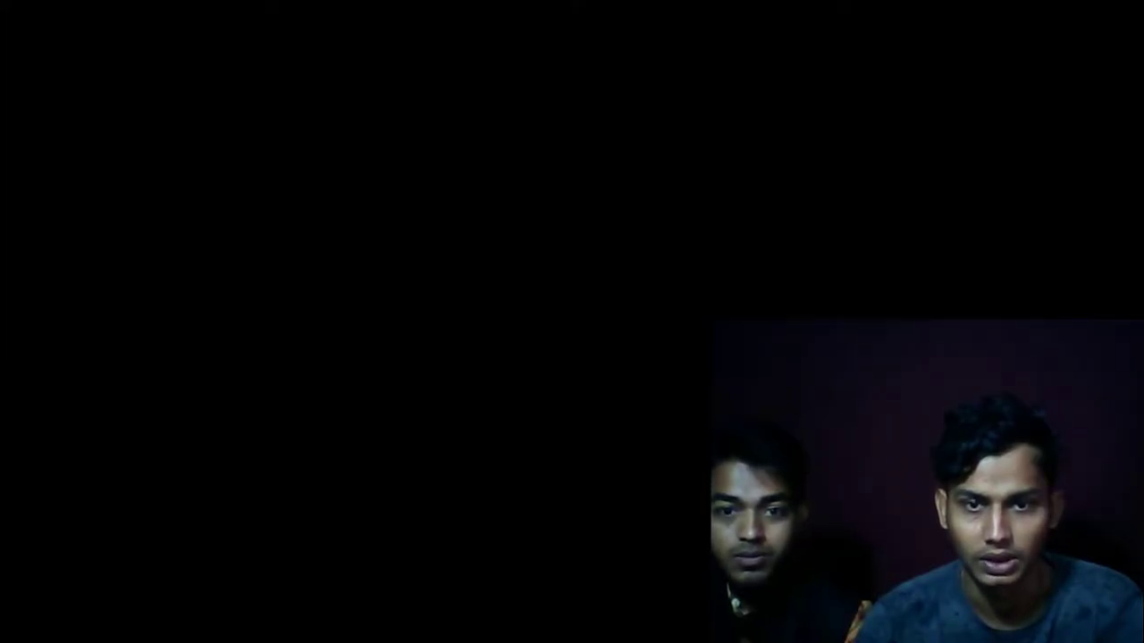
{"action": "left_click", "coordinate": [483, 425]}
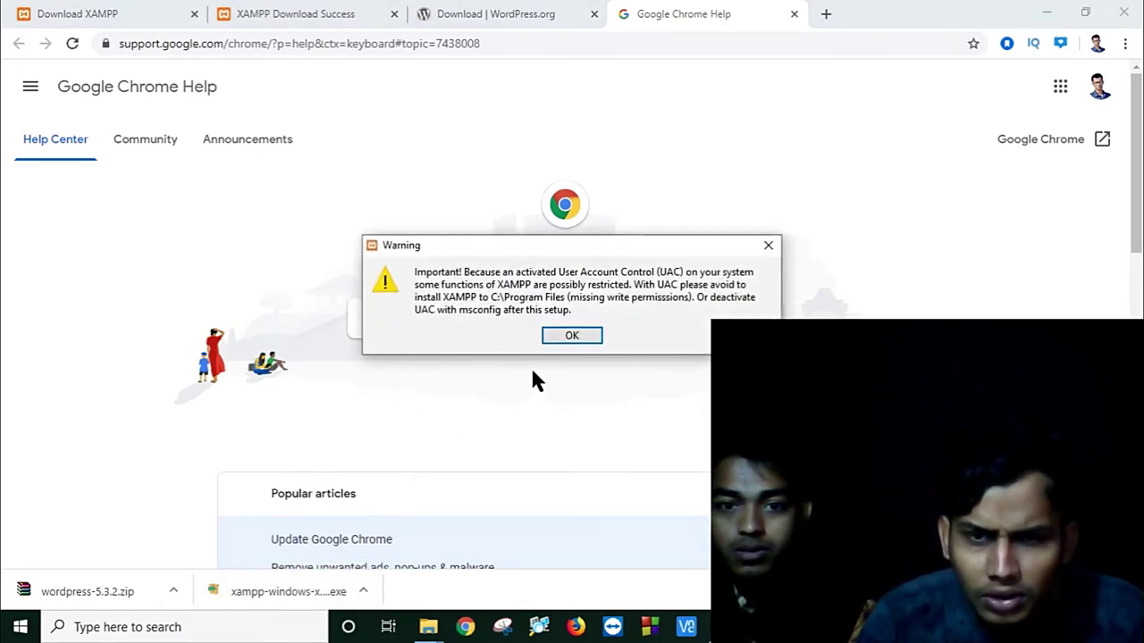
{"action": "left_click", "coordinate": [570, 337]}
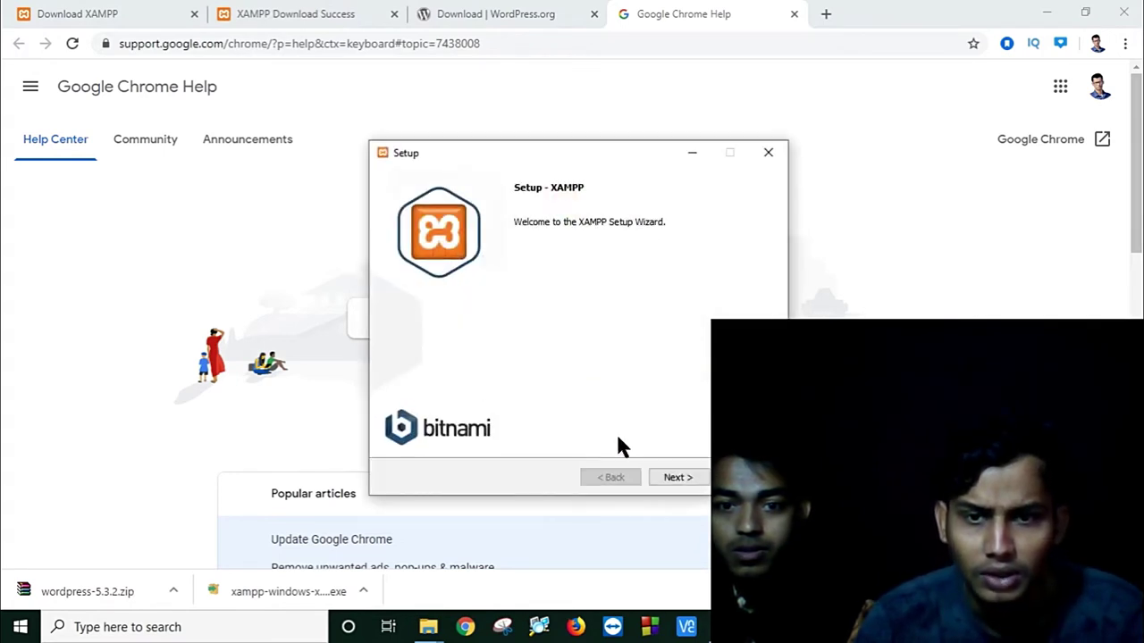
Step: Accept default components and the C:\xampp folder, start installing, and minimize the wizard
{"action": "left_click", "coordinate": [672, 477]}
{"action": "left_click", "coordinate": [672, 477]}
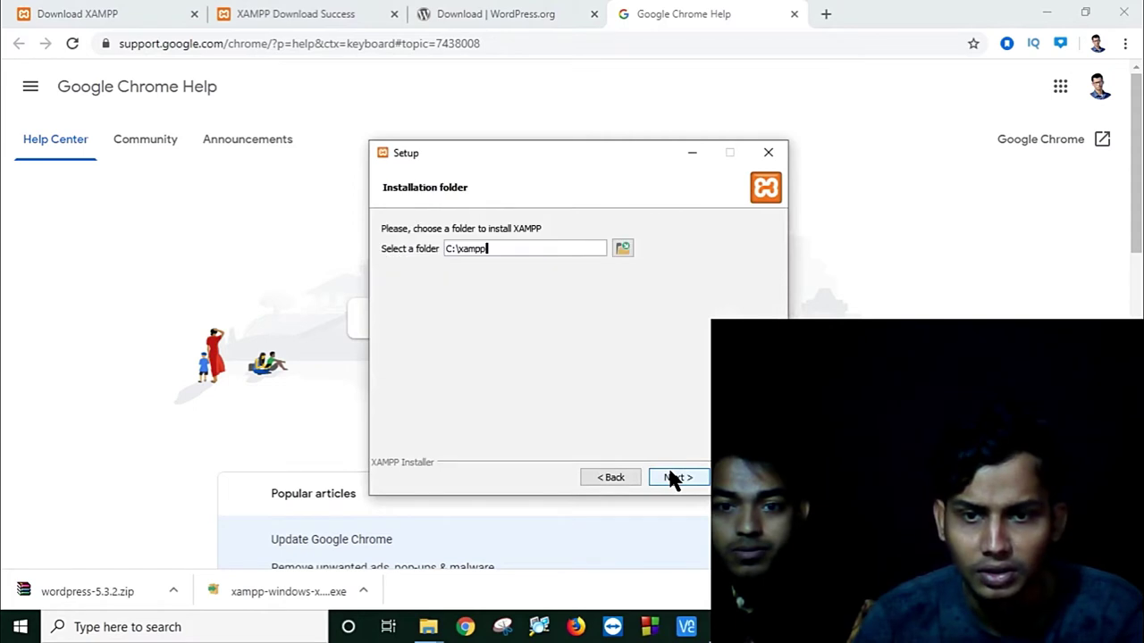
{"action": "left_click", "coordinate": [672, 477]}
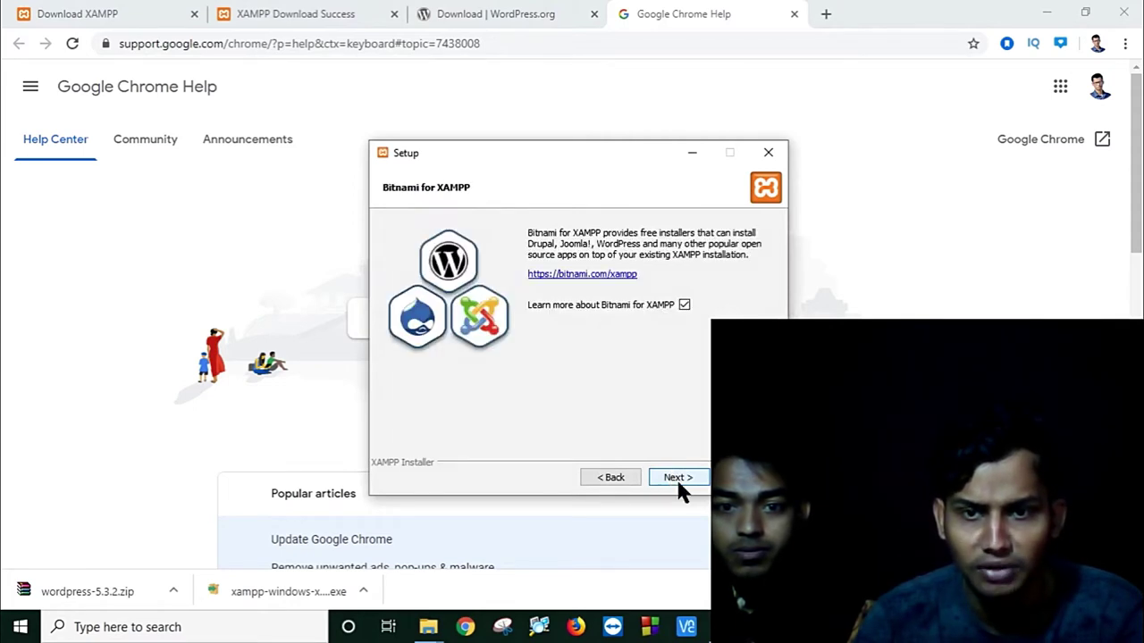
{"action": "left_click", "coordinate": [680, 486]}
{"action": "left_click", "coordinate": [678, 479]}
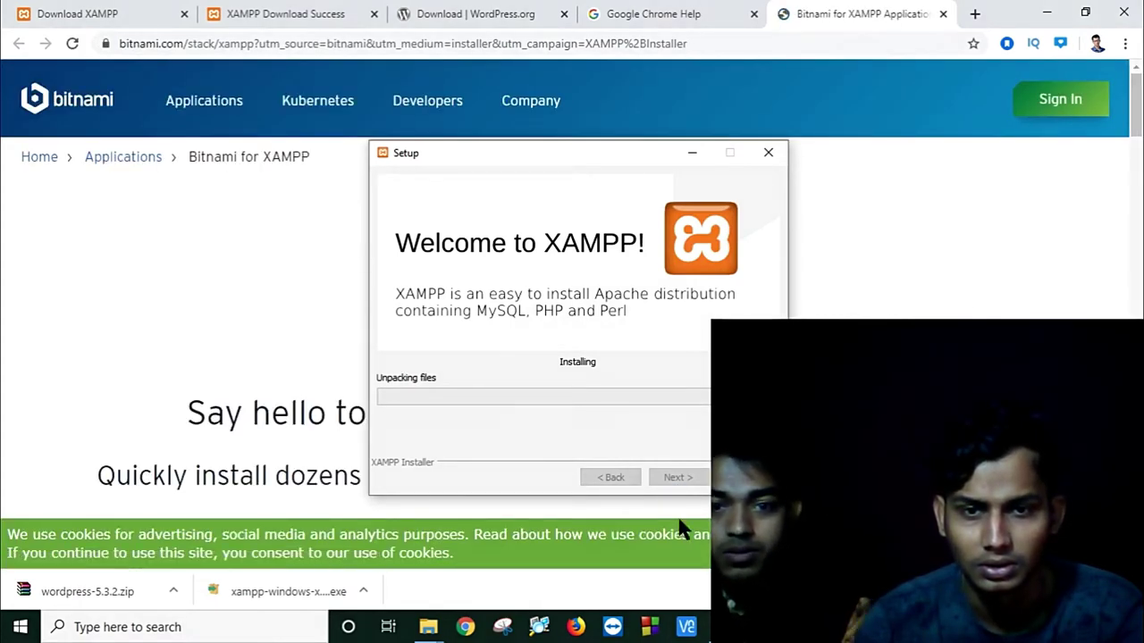
{"action": "left_click", "coordinate": [688, 157]}
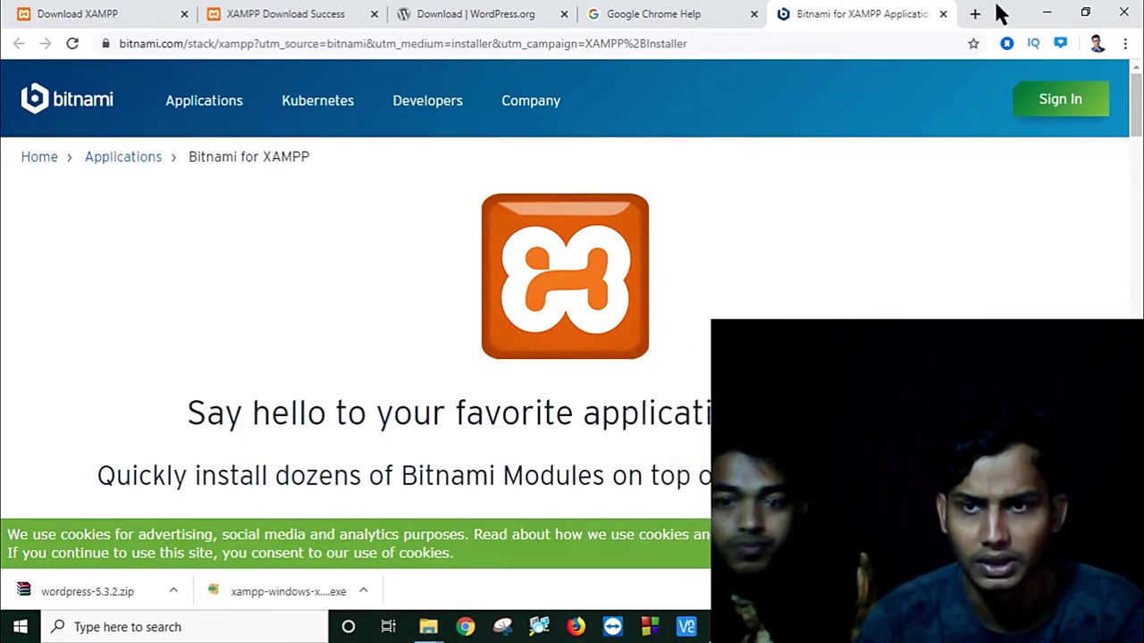
Step: Hide Chrome and OBS to reveal the setup window and move it up-left
{"action": "left_click", "coordinate": [1046, 12]}
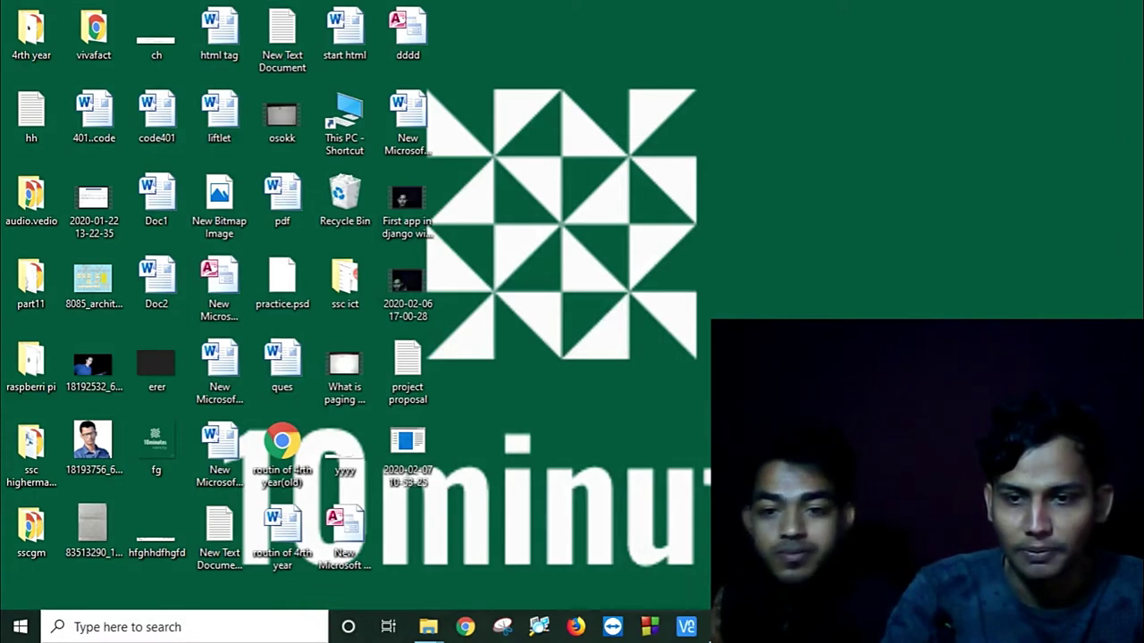
{"action": "key", "text": "alt+Tab"}
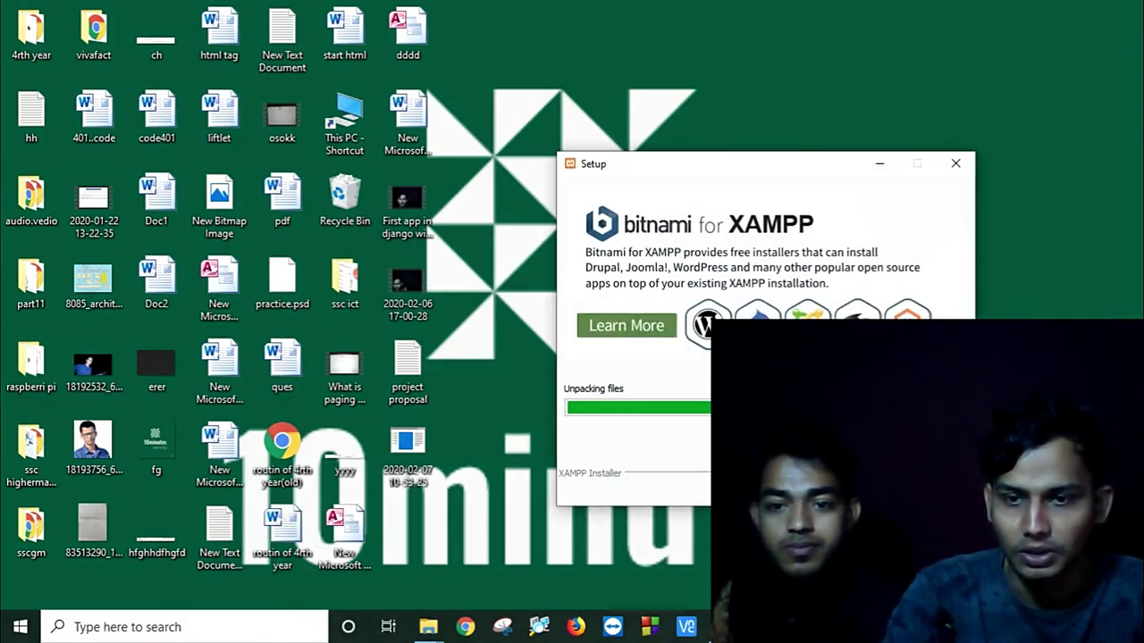
{"action": "key", "text": "alt+Tab"}
{"action": "left_click", "coordinate": [1037, 12]}
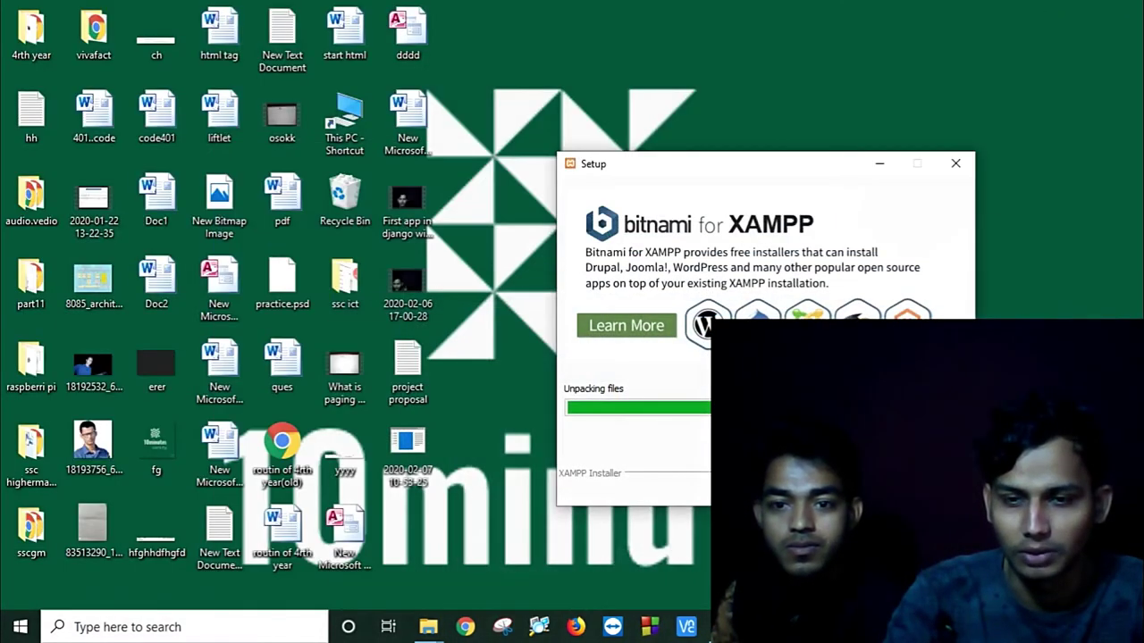
{"action": "key", "text": "alt+Tab"}
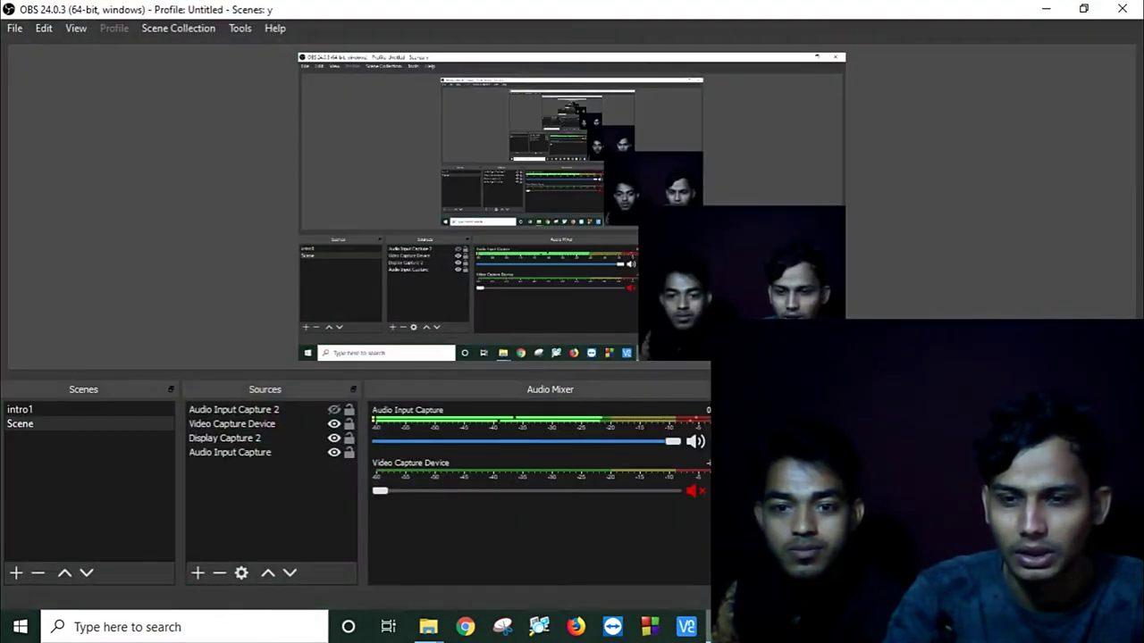
{"action": "left_click", "coordinate": [1045, 9]}
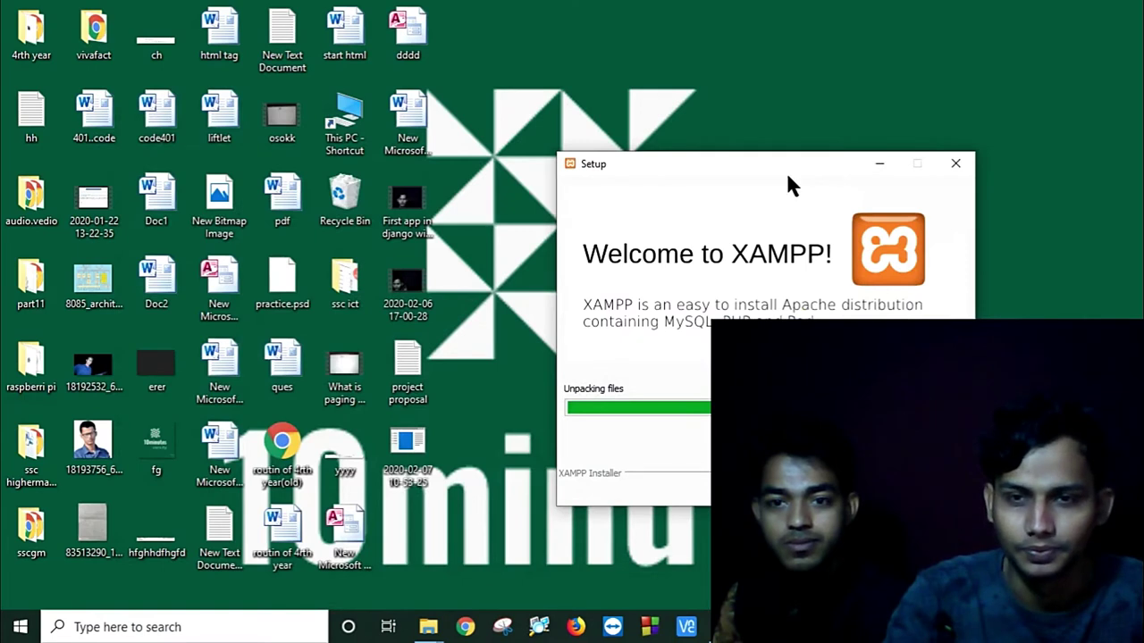
{"action": "left_click_drag", "start_coordinate": [787, 176], "coordinate": [720, 130]}
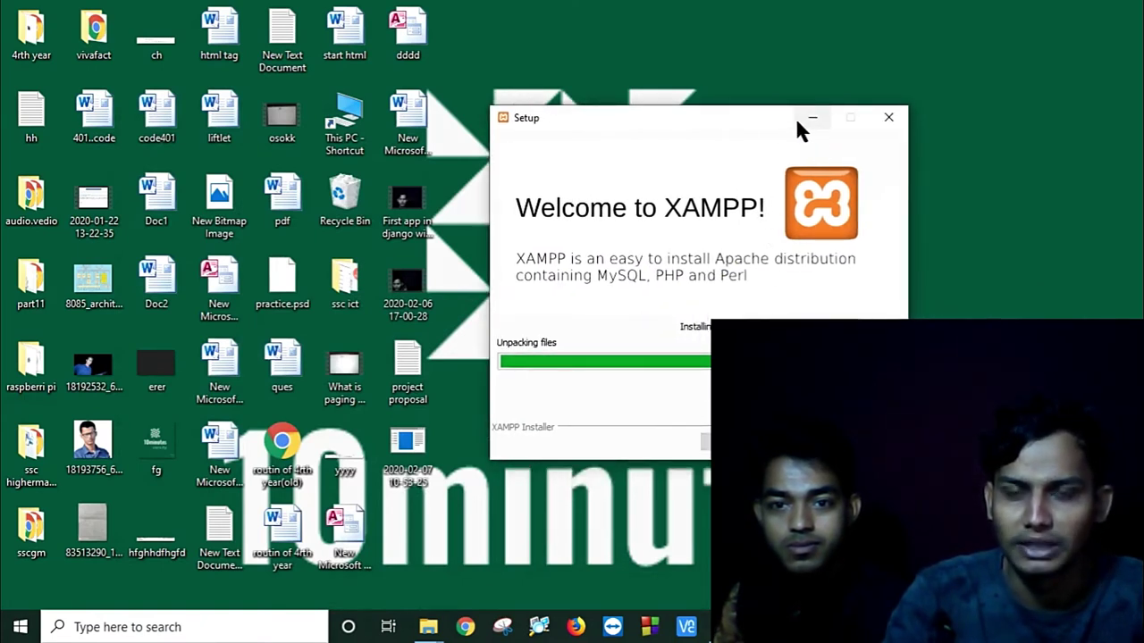
Step: Refresh the desktop repeatedly while the XAMPP installation finishes
{"action": "right_click", "coordinate": [961, 10]}
{"action": "left_click", "coordinate": [970, 49]}
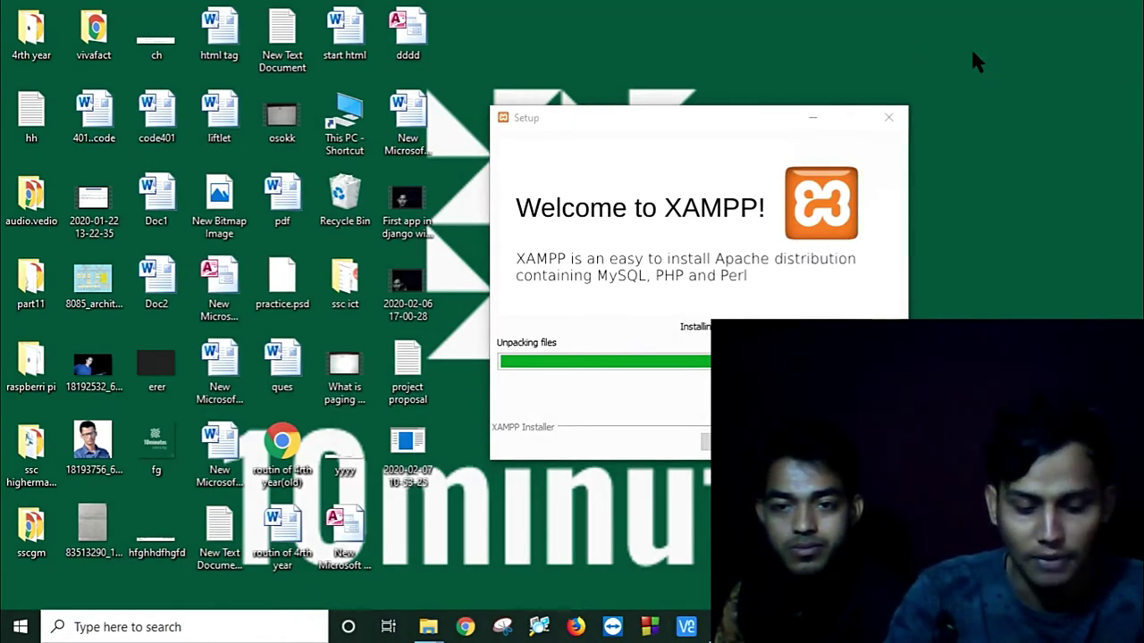
{"action": "right_click", "coordinate": [972, 52]}
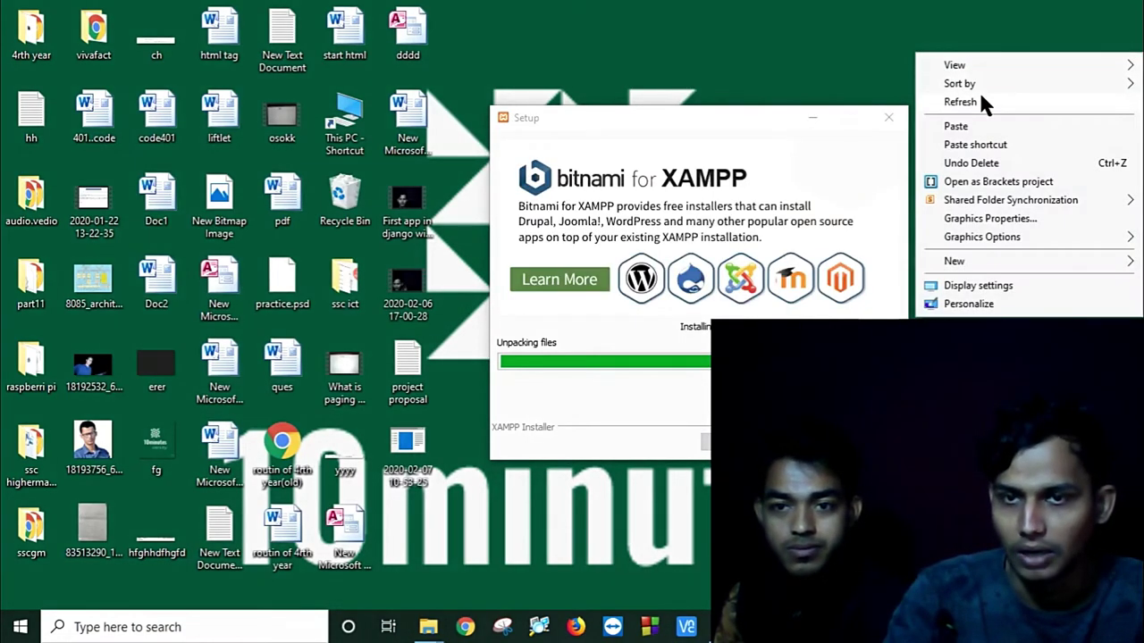
{"action": "left_click", "coordinate": [980, 97]}
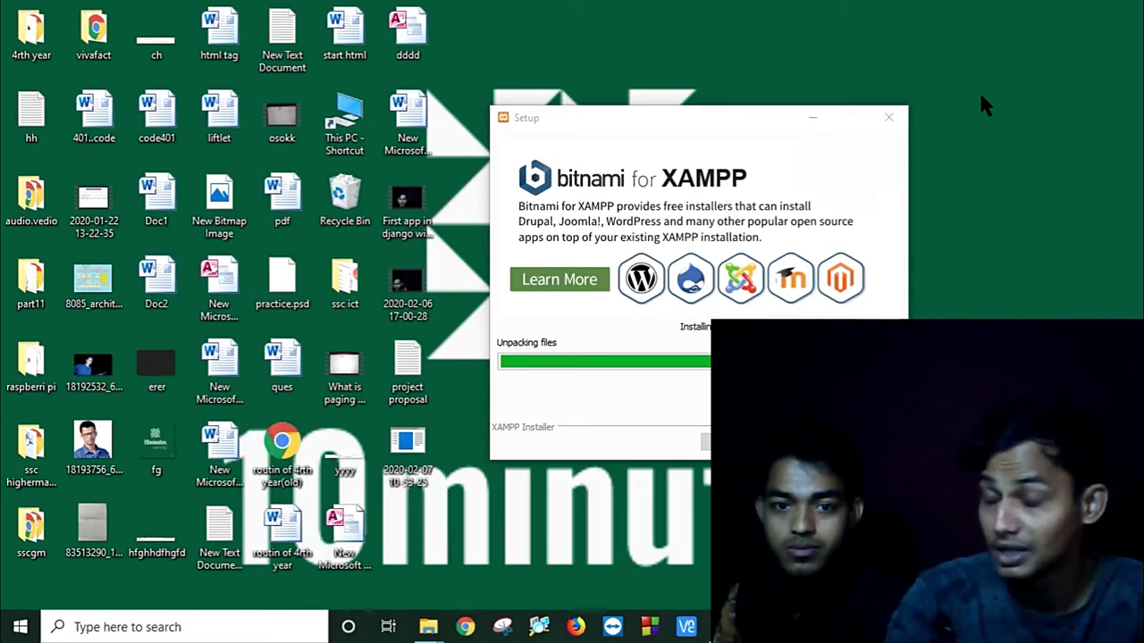
{"action": "right_click", "coordinate": [979, 90]}
{"action": "left_click", "coordinate": [990, 144]}
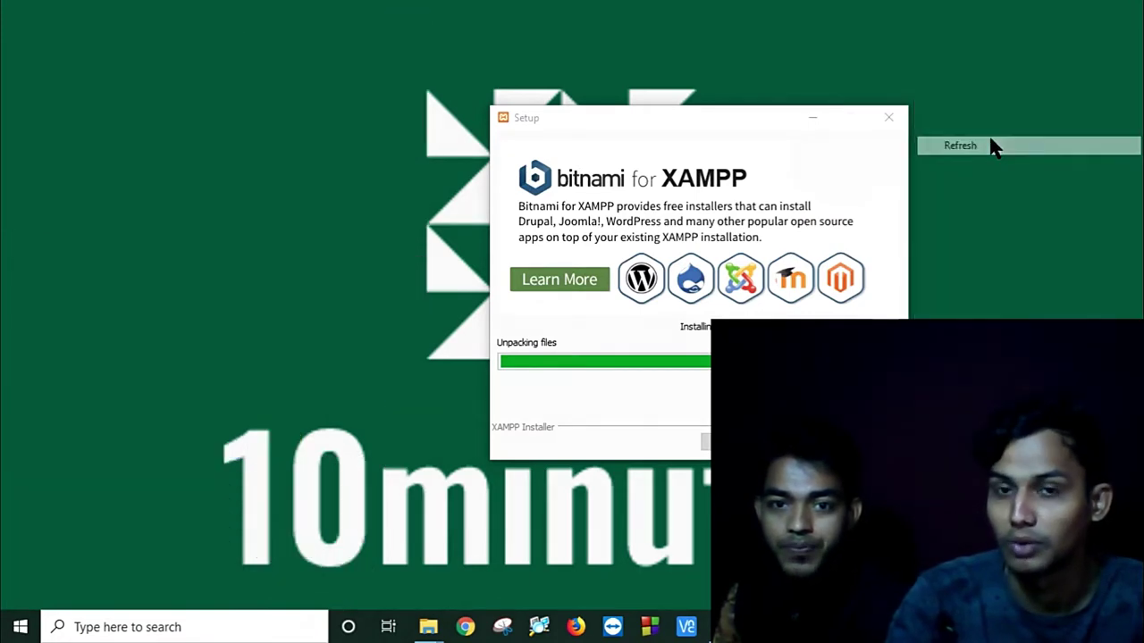
{"action": "right_click", "coordinate": [1001, 105]}
{"action": "left_click", "coordinate": [1020, 152]}
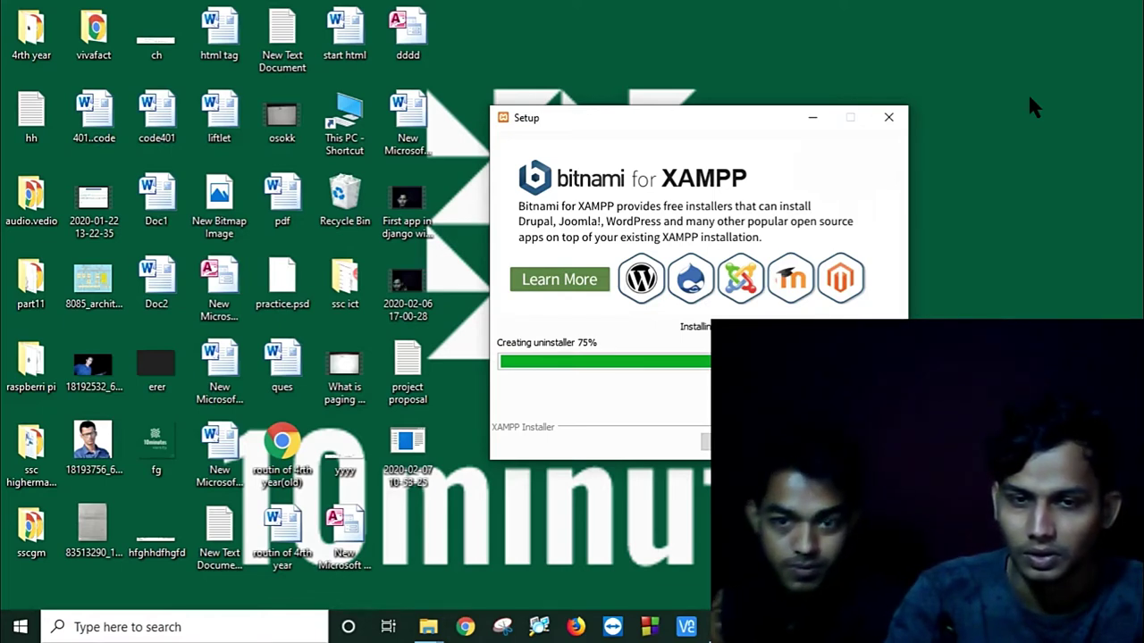
{"action": "right_click", "coordinate": [1032, 106]}
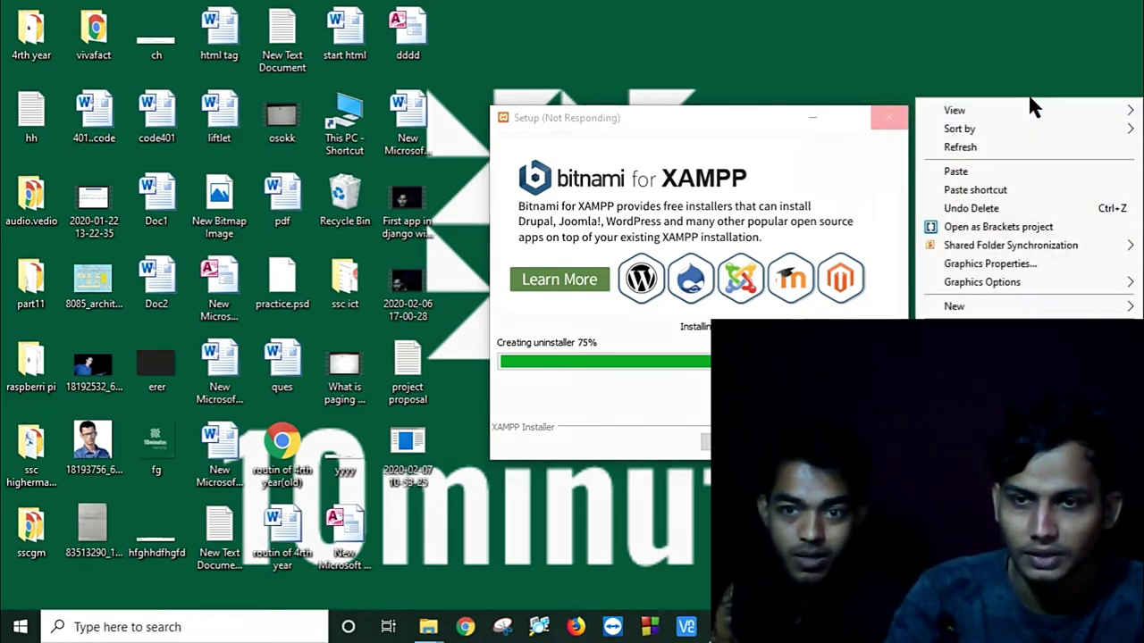
{"action": "left_click", "coordinate": [1026, 150]}
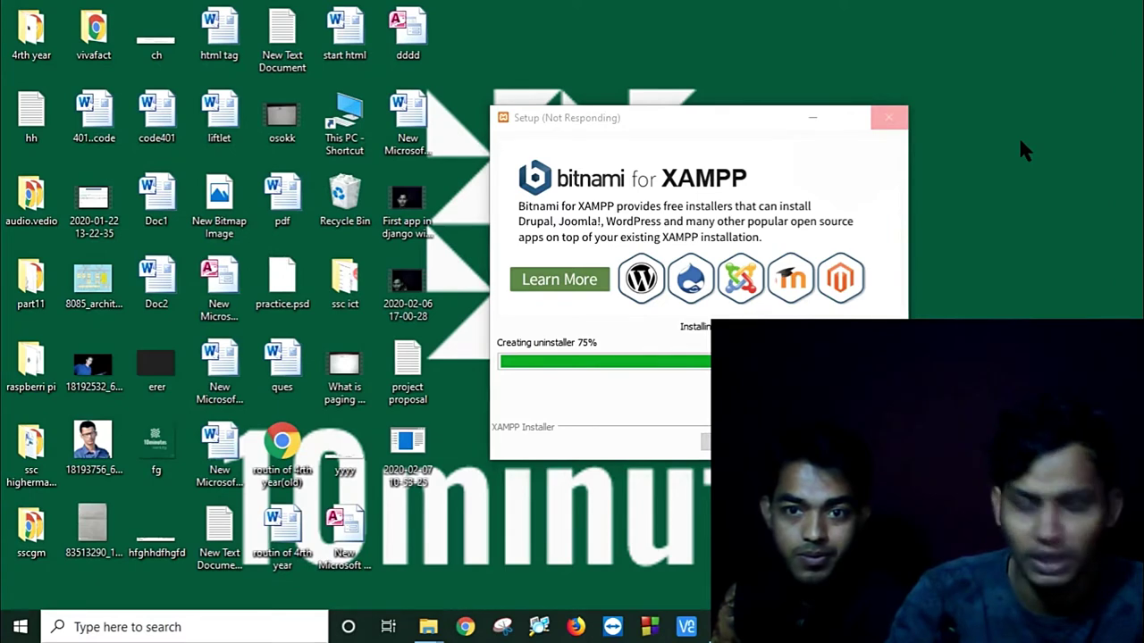
{"action": "right_click", "coordinate": [1017, 68]}
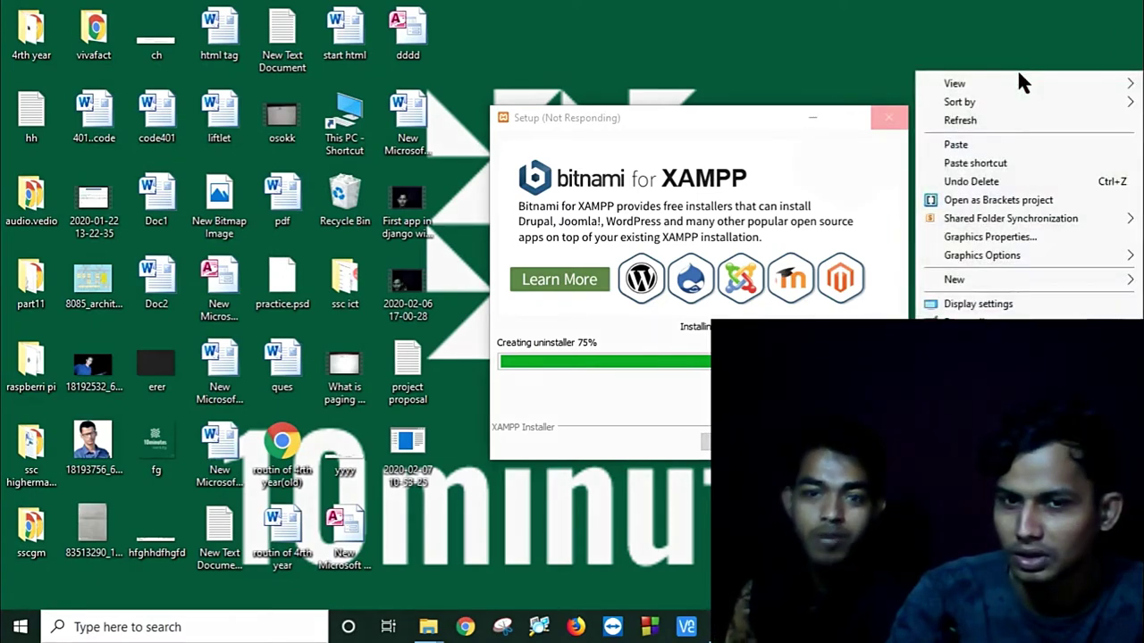
{"action": "left_click", "coordinate": [1026, 117]}
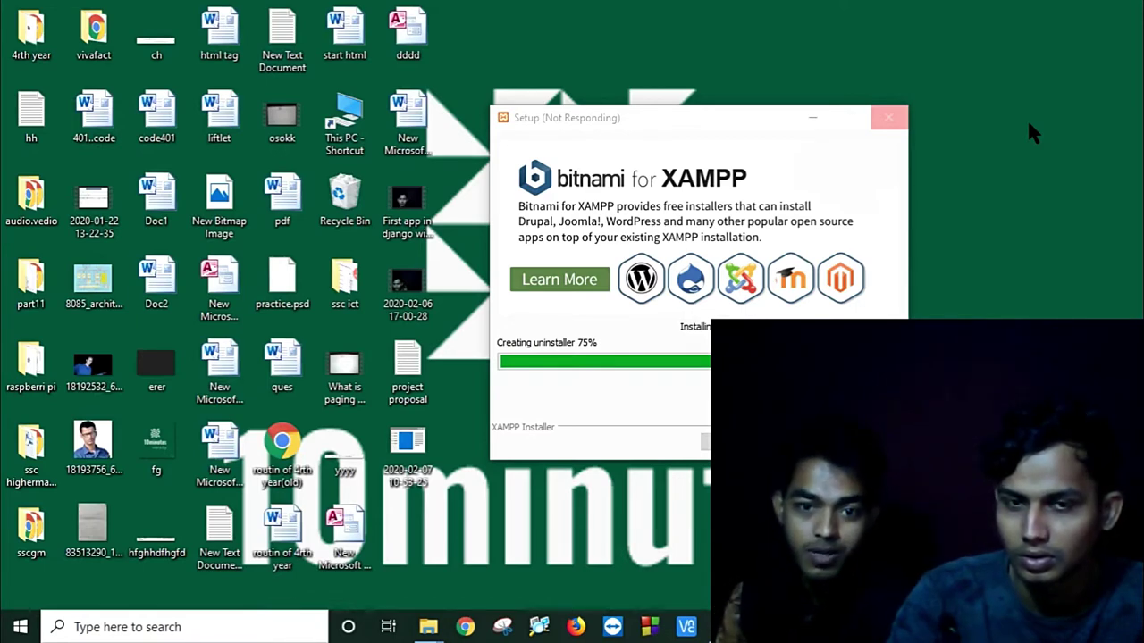
{"action": "right_click", "coordinate": [1031, 132]}
{"action": "left_click", "coordinate": [1004, 170]}
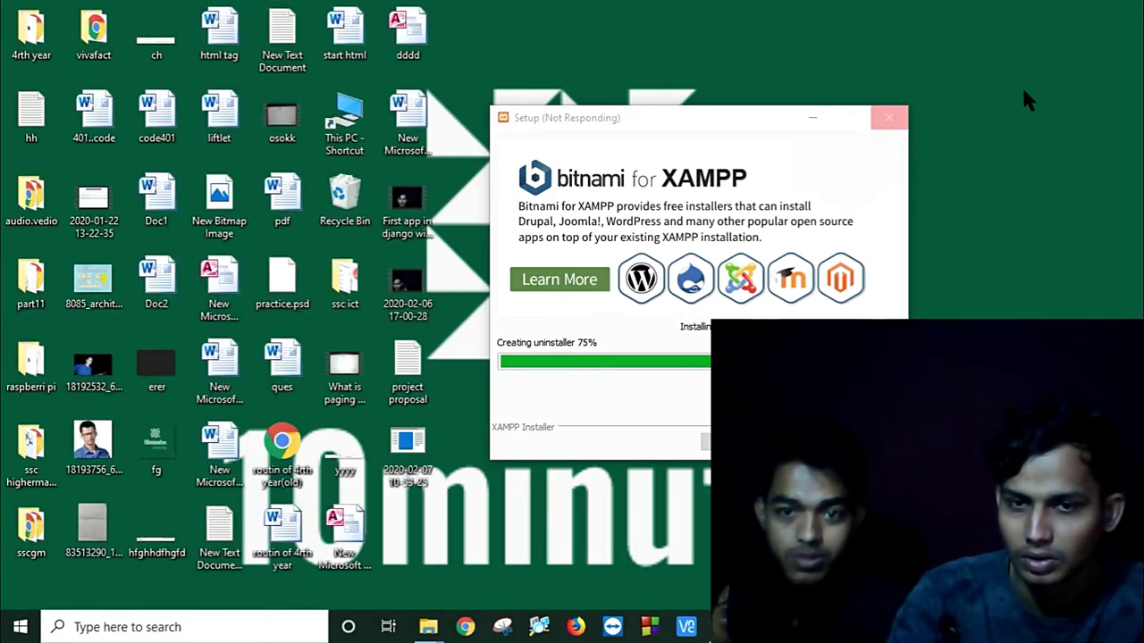
{"action": "right_click", "coordinate": [1021, 85]}
{"action": "left_click", "coordinate": [1004, 139]}
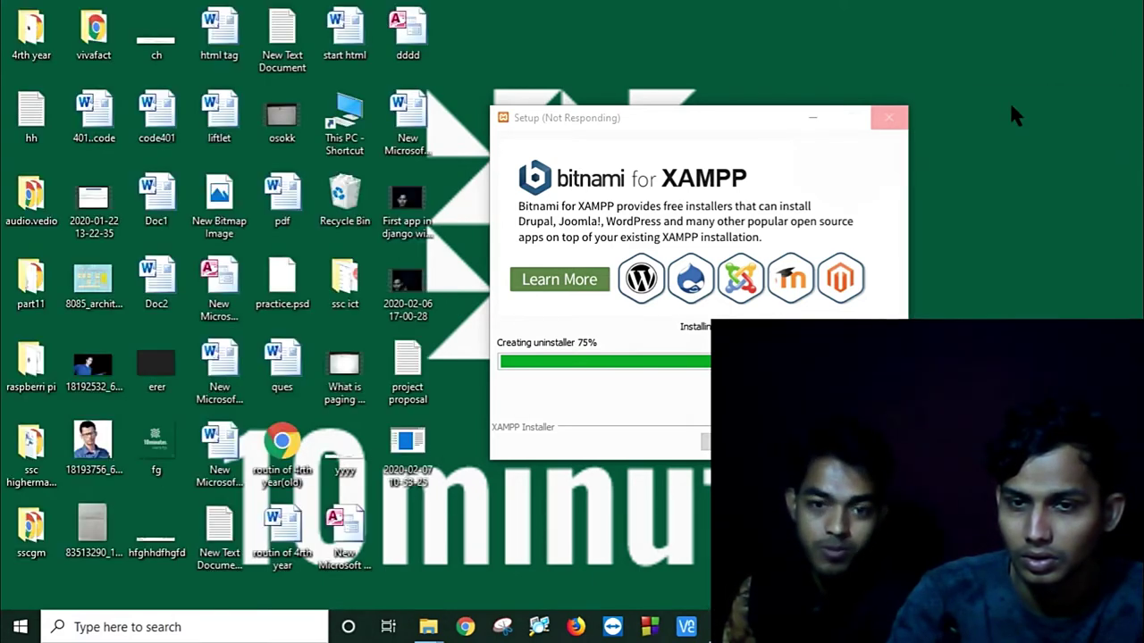
{"action": "right_click", "coordinate": [1010, 102]}
{"action": "left_click", "coordinate": [993, 152]}
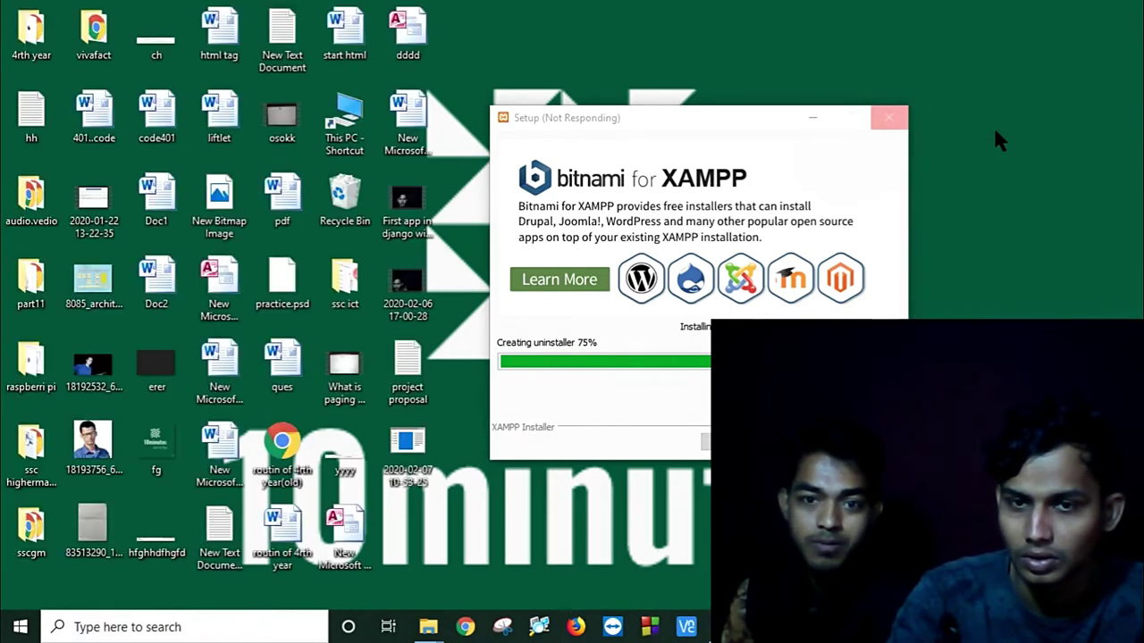
{"action": "right_click", "coordinate": [993, 127]}
{"action": "left_click", "coordinate": [975, 177]}
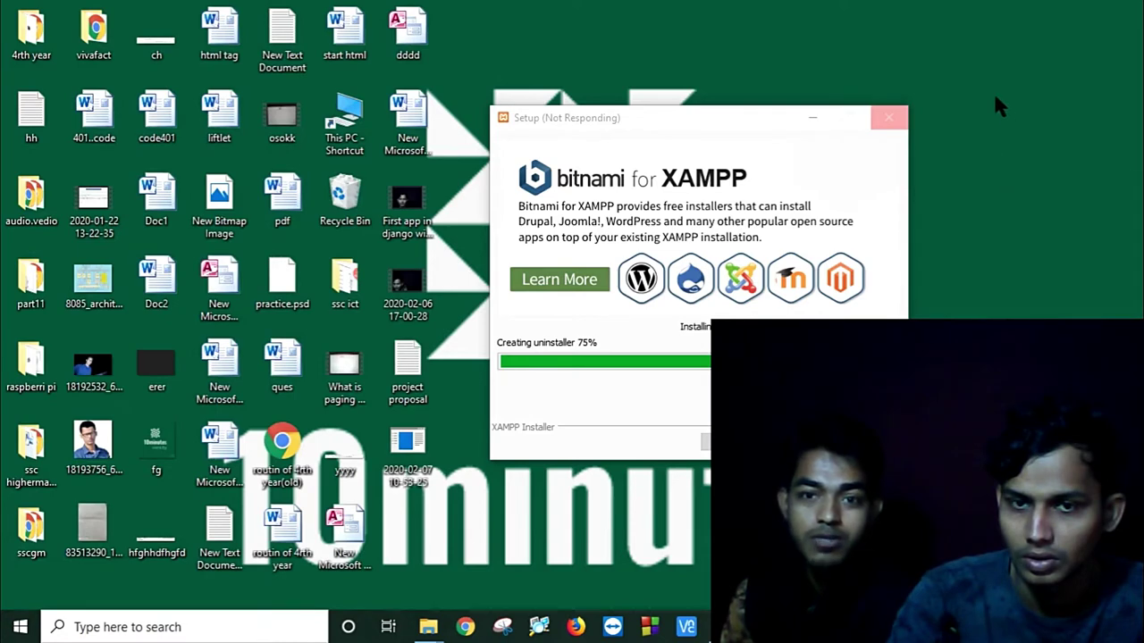
{"action": "right_click", "coordinate": [993, 98]}
{"action": "left_click", "coordinate": [982, 149]}
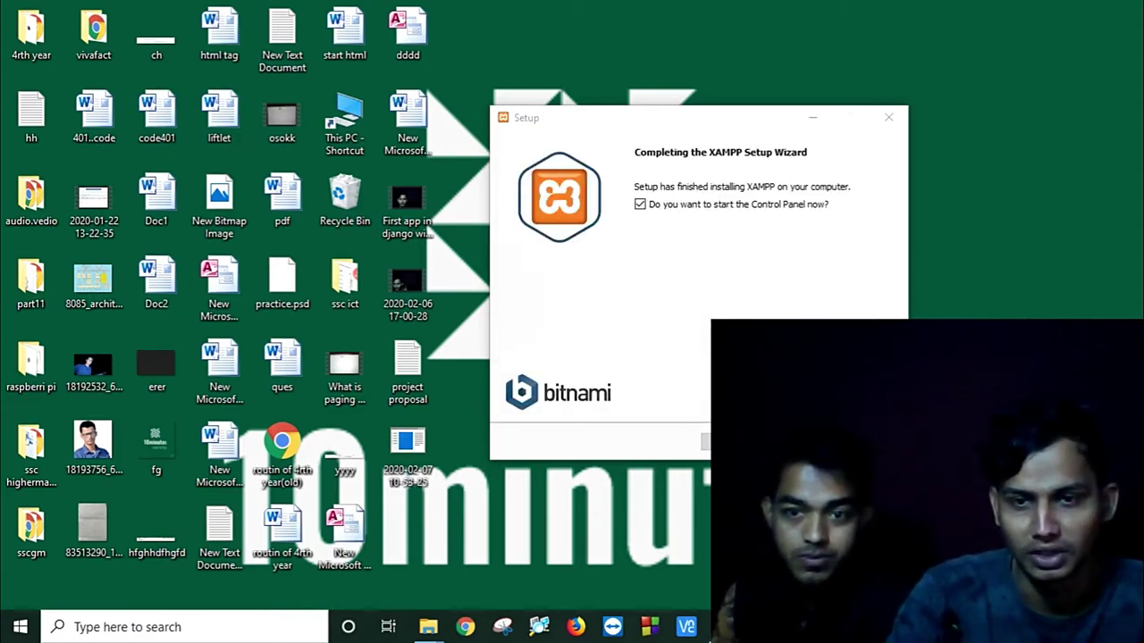
Step: Finish the wizard, keep English as the Control Panel language, and hide OBS
{"action": "key", "text": "Return"}
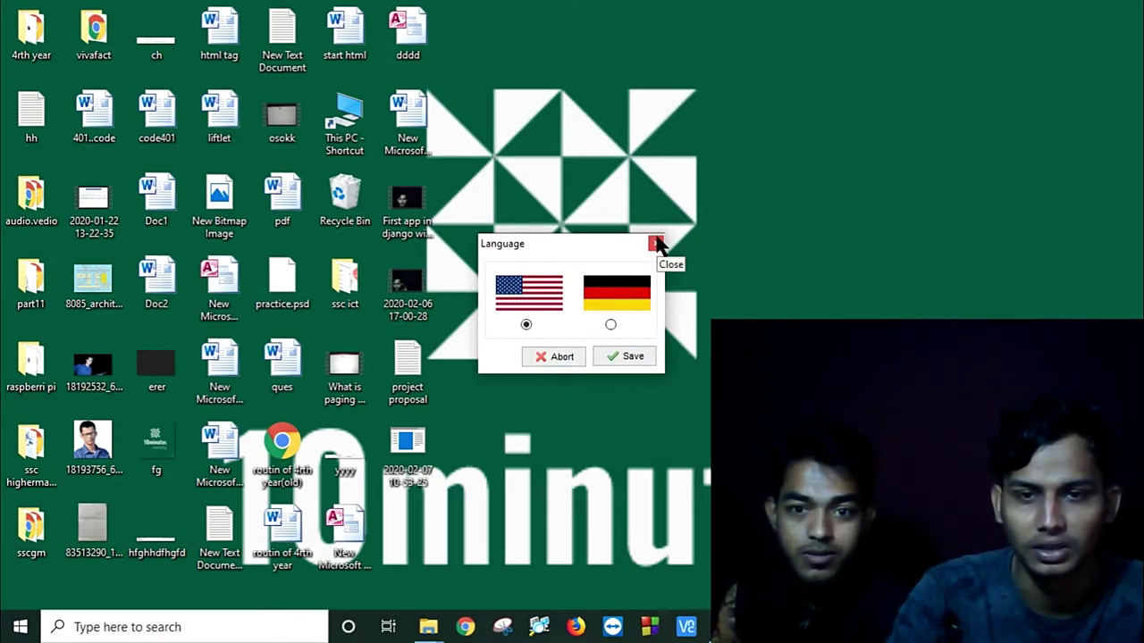
{"action": "left_click", "coordinate": [652, 359]}
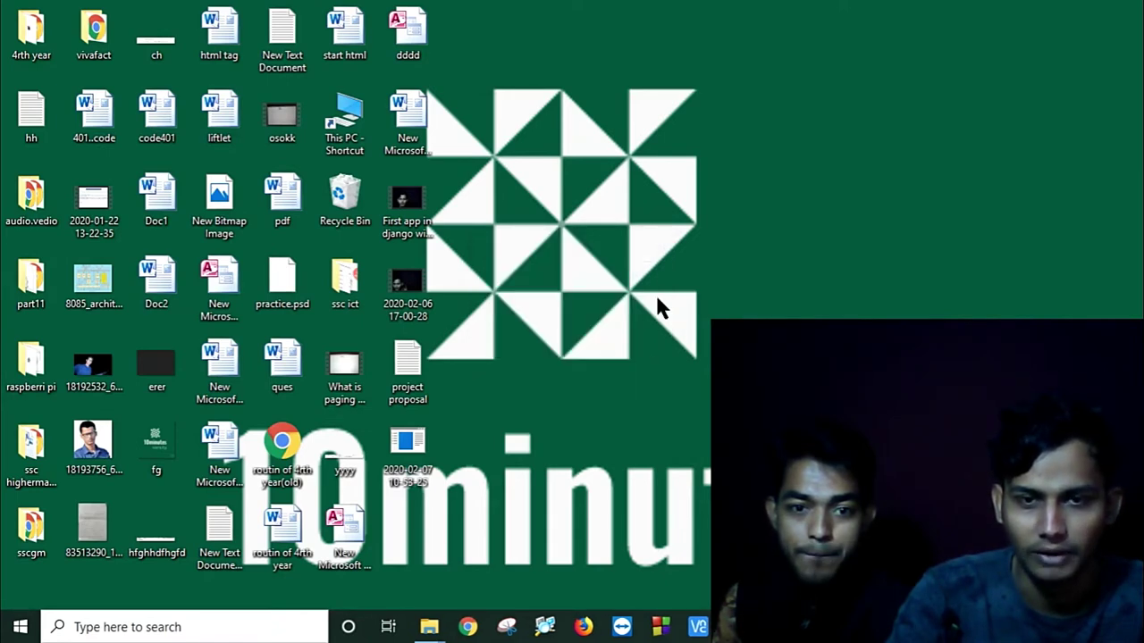
{"action": "key", "text": "alt+Tab"}
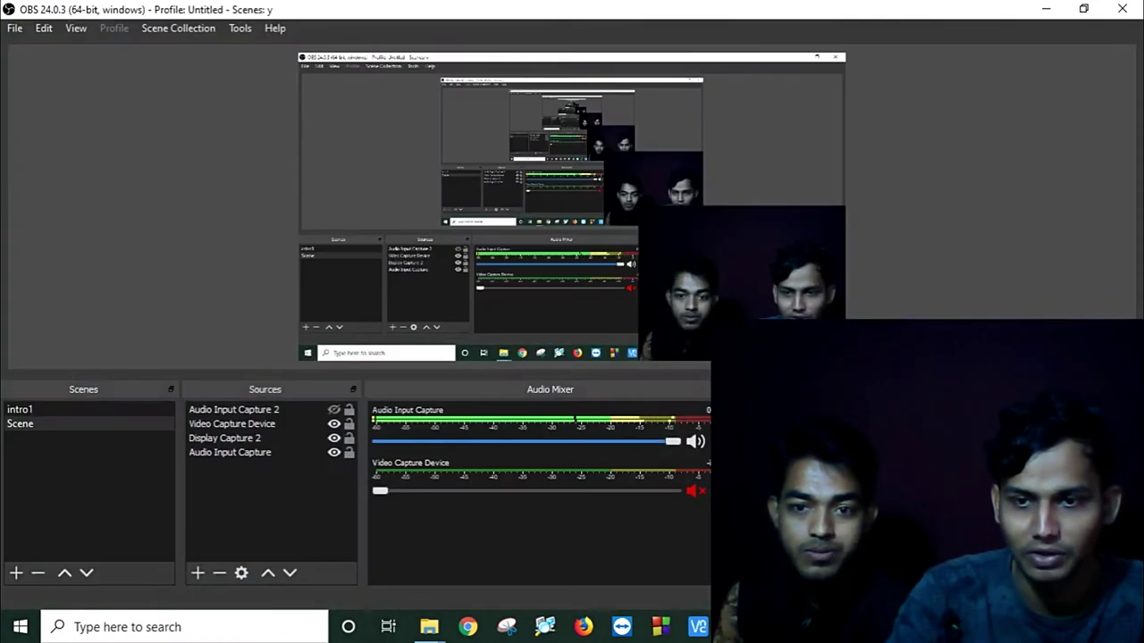
{"action": "left_click", "coordinate": [1046, 9]}
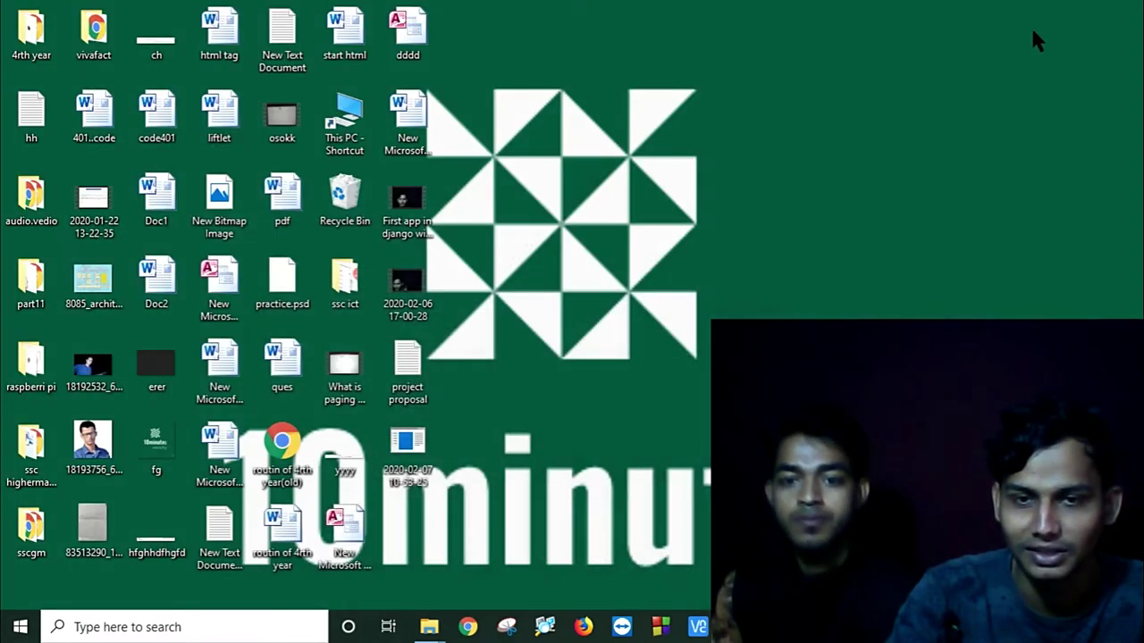
Step: Refresh the desktop a few times while the XAMPP Control Panel loads
{"action": "right_click", "coordinate": [822, 161]}
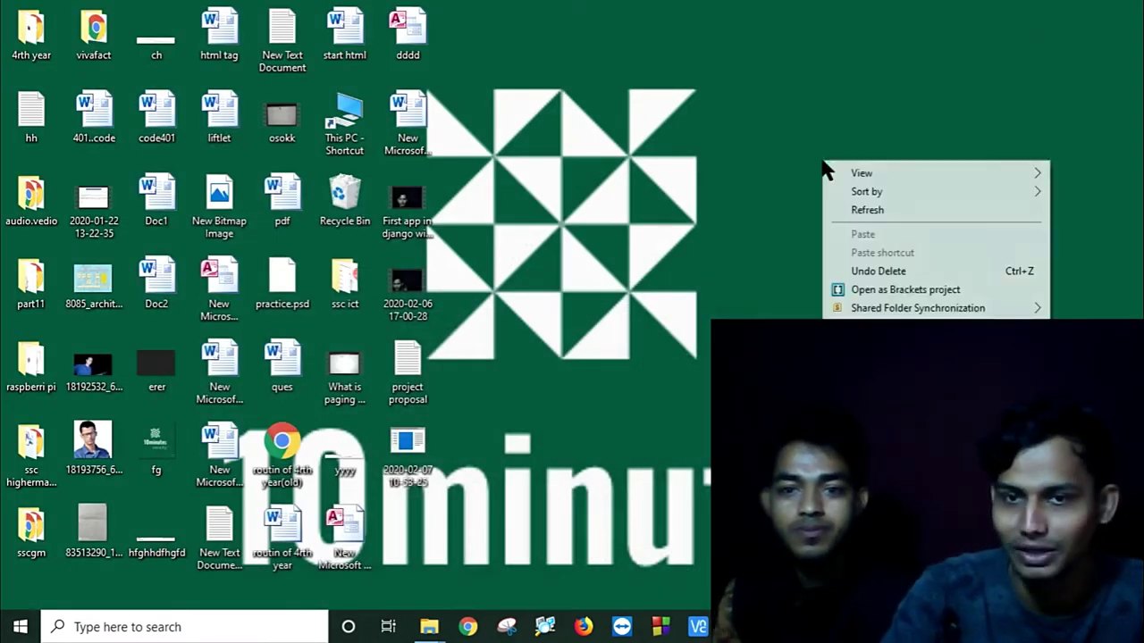
{"action": "left_click", "coordinate": [863, 214]}
{"action": "right_click", "coordinate": [842, 126]}
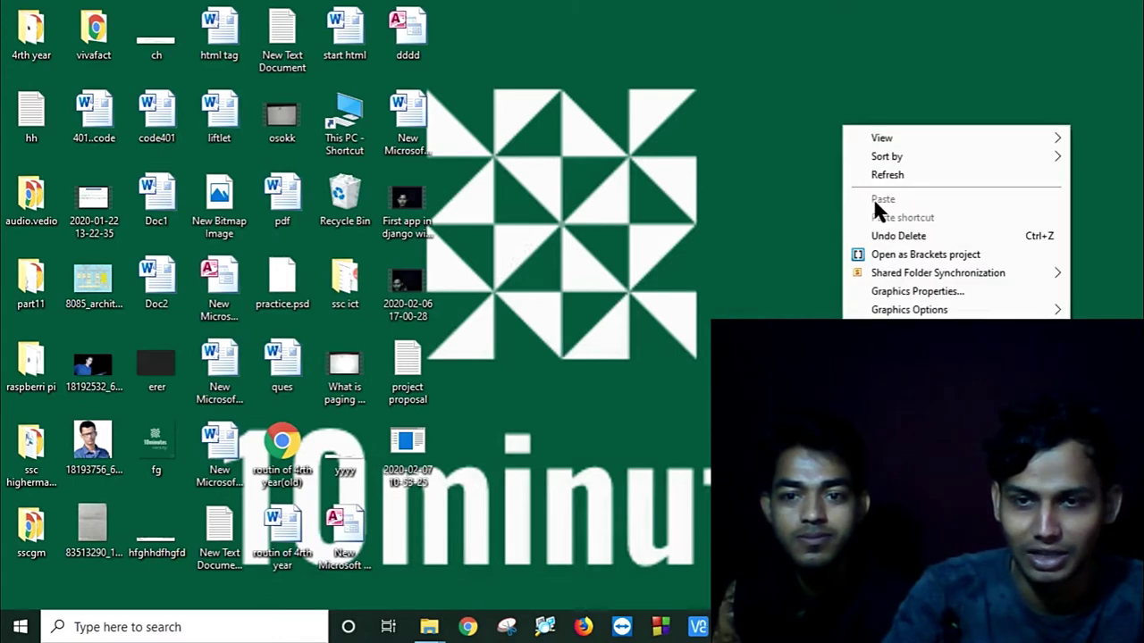
{"action": "left_click", "coordinate": [885, 177]}
{"action": "right_click", "coordinate": [825, 96]}
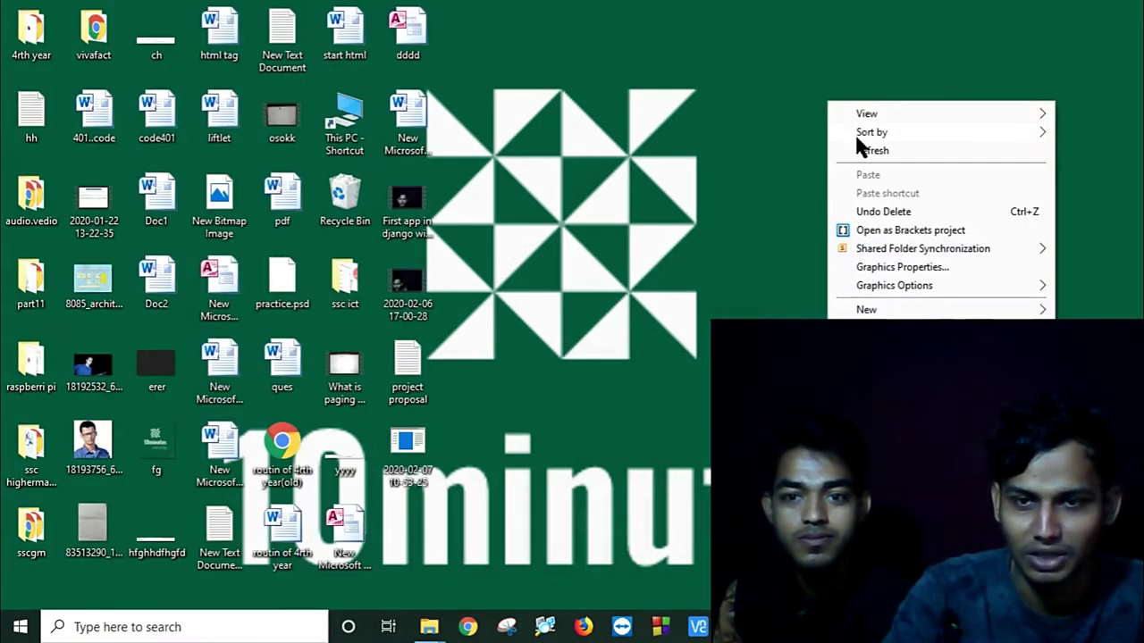
{"action": "left_click", "coordinate": [863, 152]}
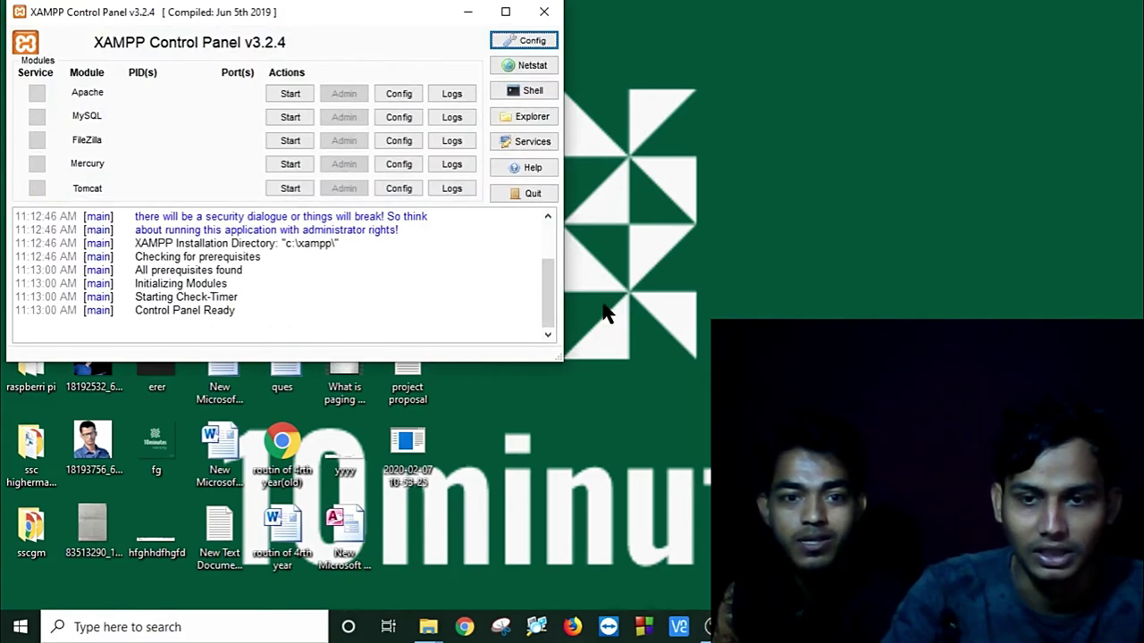
Step: Start Apache (ports 80/443) and MySQL (3306) in the Control Panel, then minimize it
{"action": "left_click_drag", "start_coordinate": [399, 24], "coordinate": [670, 27]}
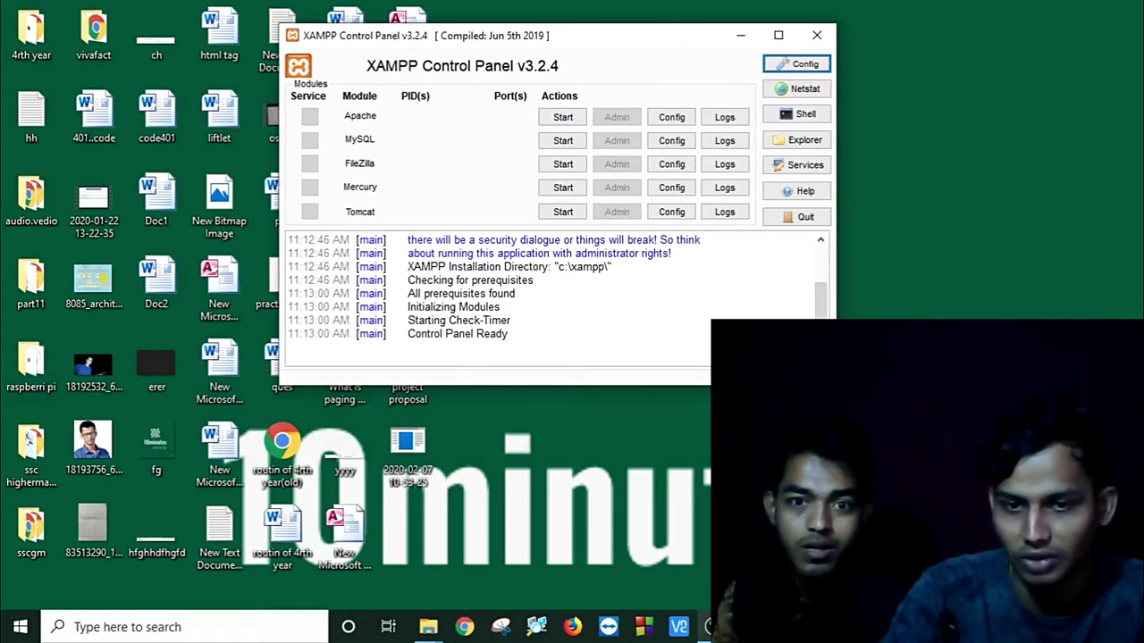
{"action": "left_click", "coordinate": [706, 625]}
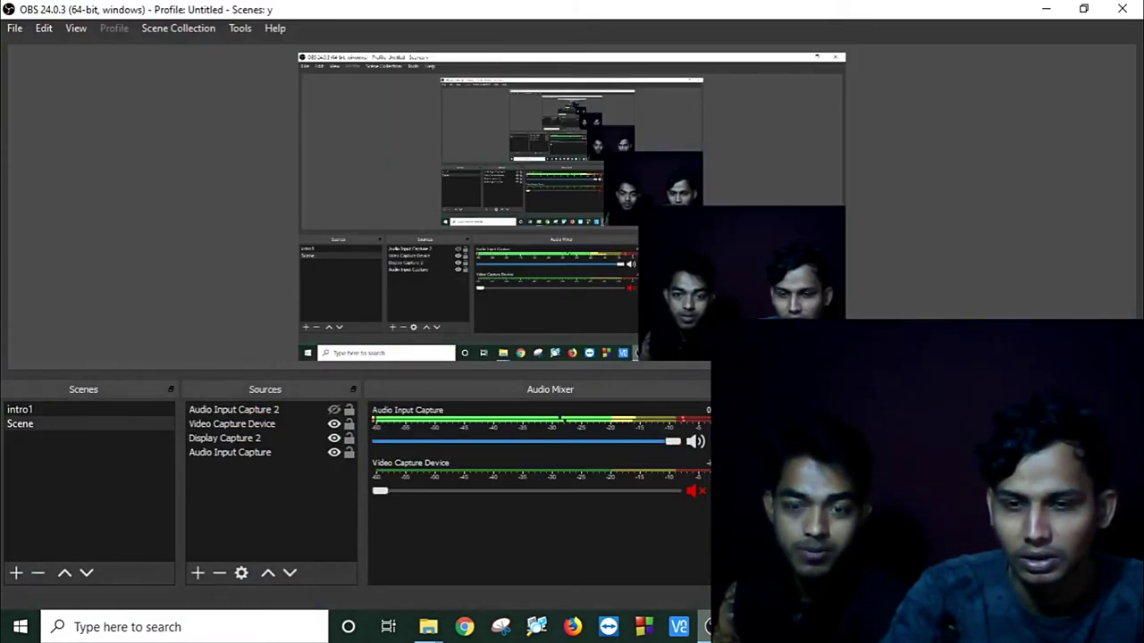
{"action": "left_click", "coordinate": [1048, 9]}
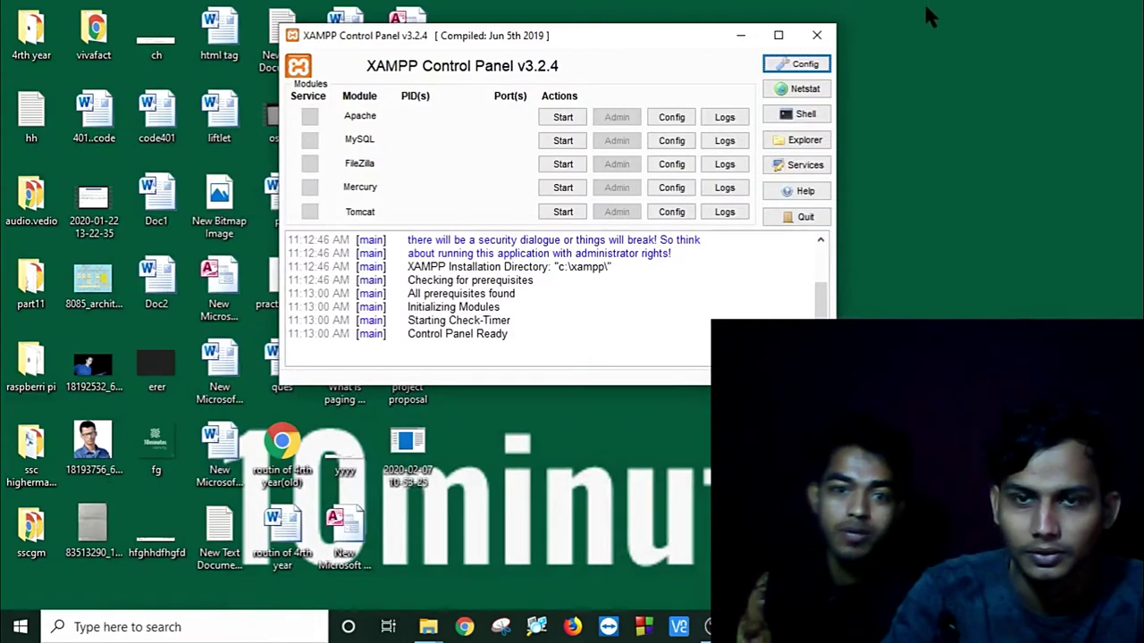
{"action": "left_click", "coordinate": [554, 120]}
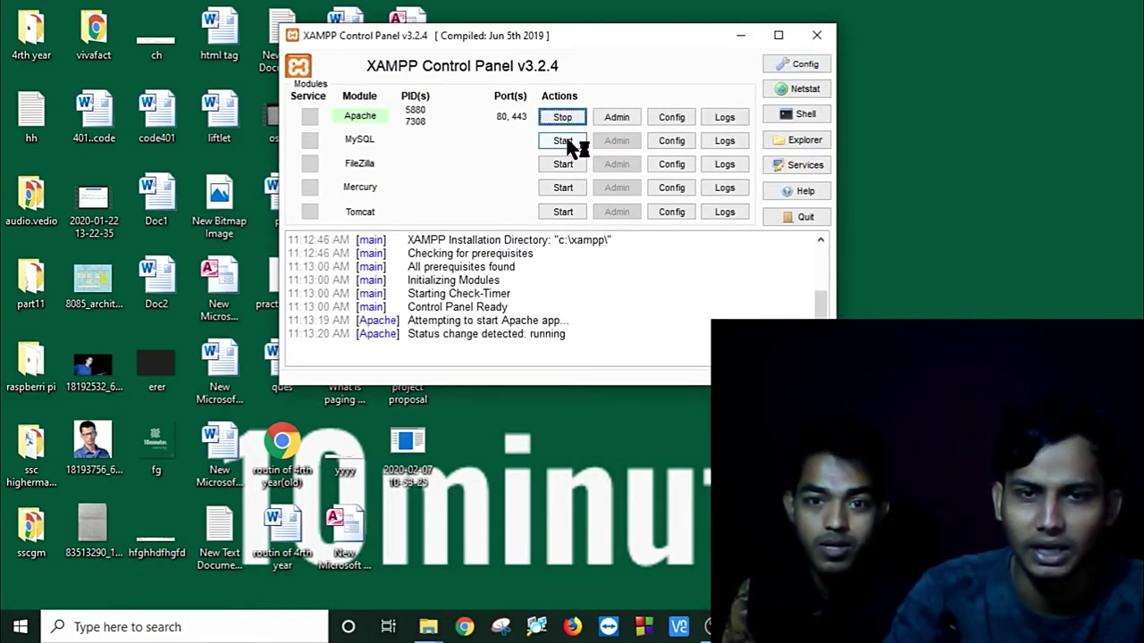
{"action": "left_click", "coordinate": [567, 143]}
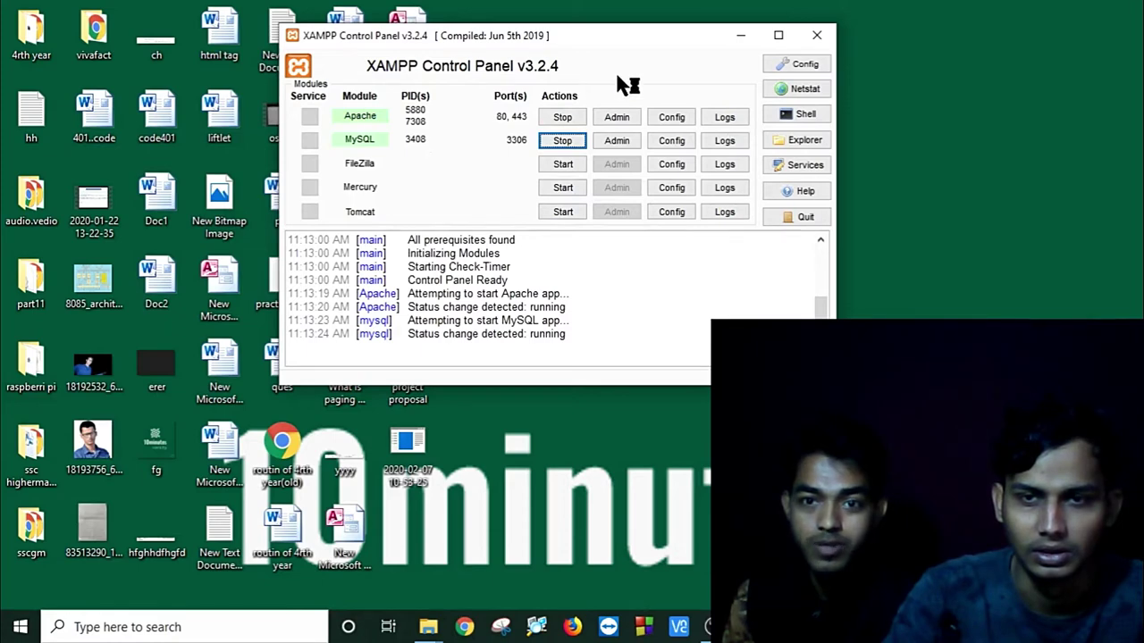
{"action": "left_click", "coordinate": [741, 36]}
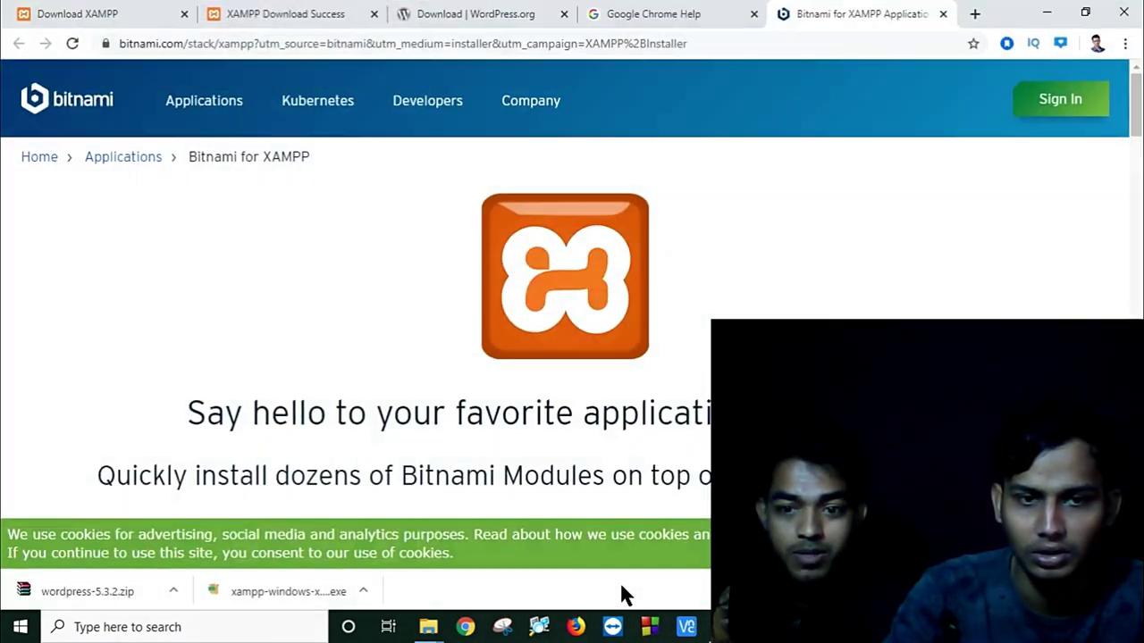
Step: Show the downloaded wordpress-5.3.2.zip in its File Explorer folder
{"action": "left_click", "coordinate": [173, 591]}
{"action": "left_click", "coordinate": [208, 532]}
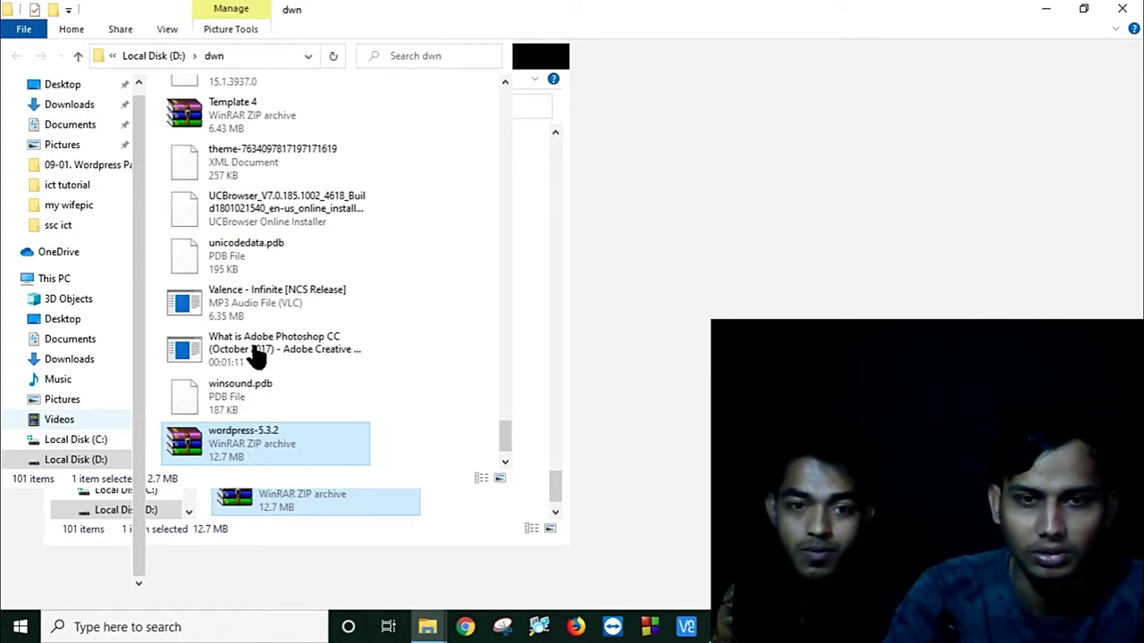
Step: Select the wordpress-5.3.2 zip, then go up to drive D and reopen dwn
{"action": "left_click", "coordinate": [261, 446]}
{"action": "right_click", "coordinate": [295, 446]}
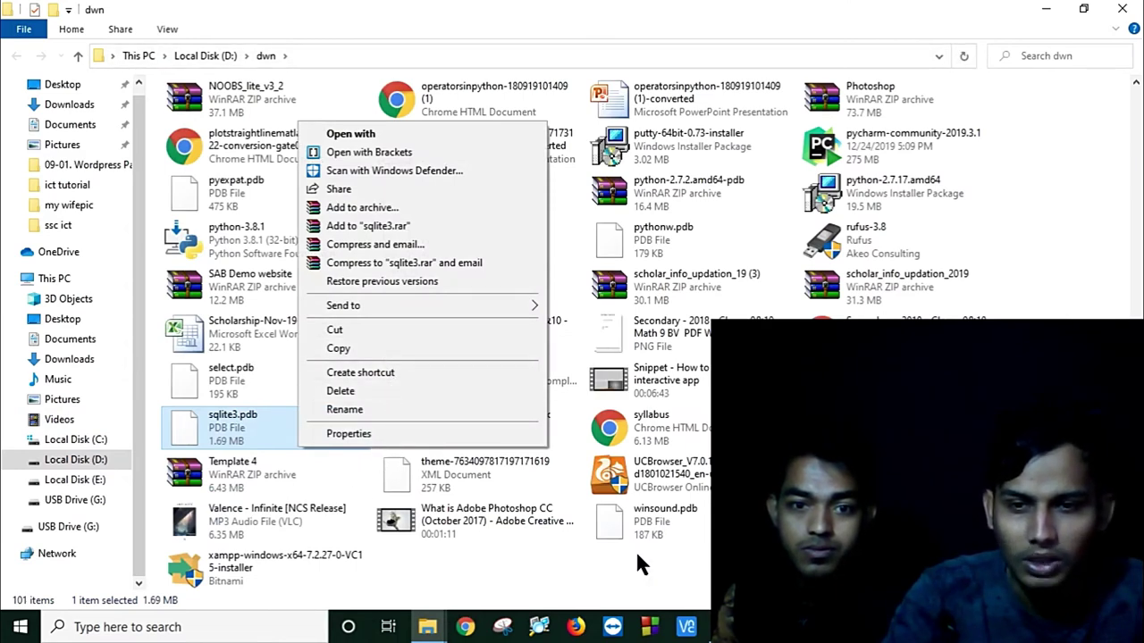
{"action": "left_click", "coordinate": [685, 581]}
{"action": "left_click", "coordinate": [894, 567]}
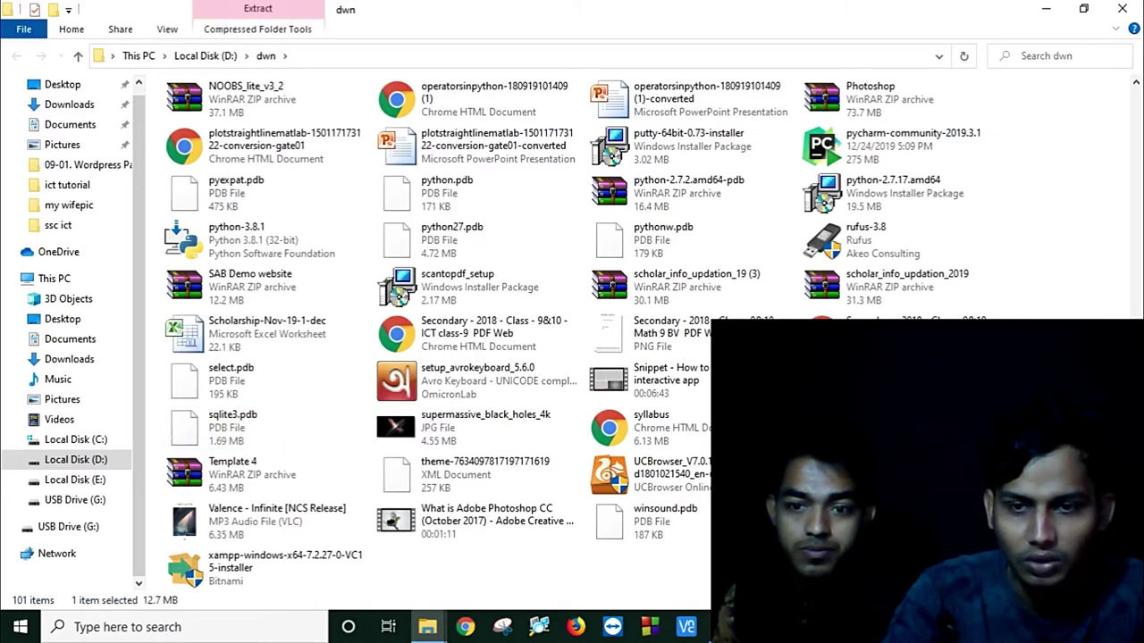
{"action": "right_click", "coordinate": [895, 567]}
{"action": "key", "text": "Escape"}
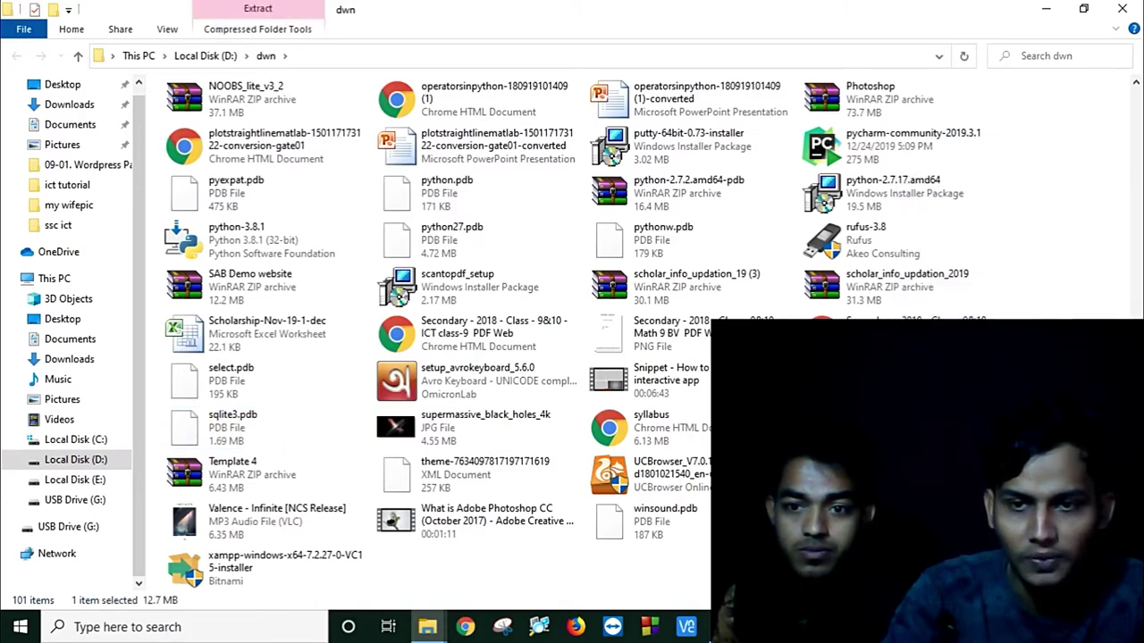
{"action": "left_click", "coordinate": [80, 56]}
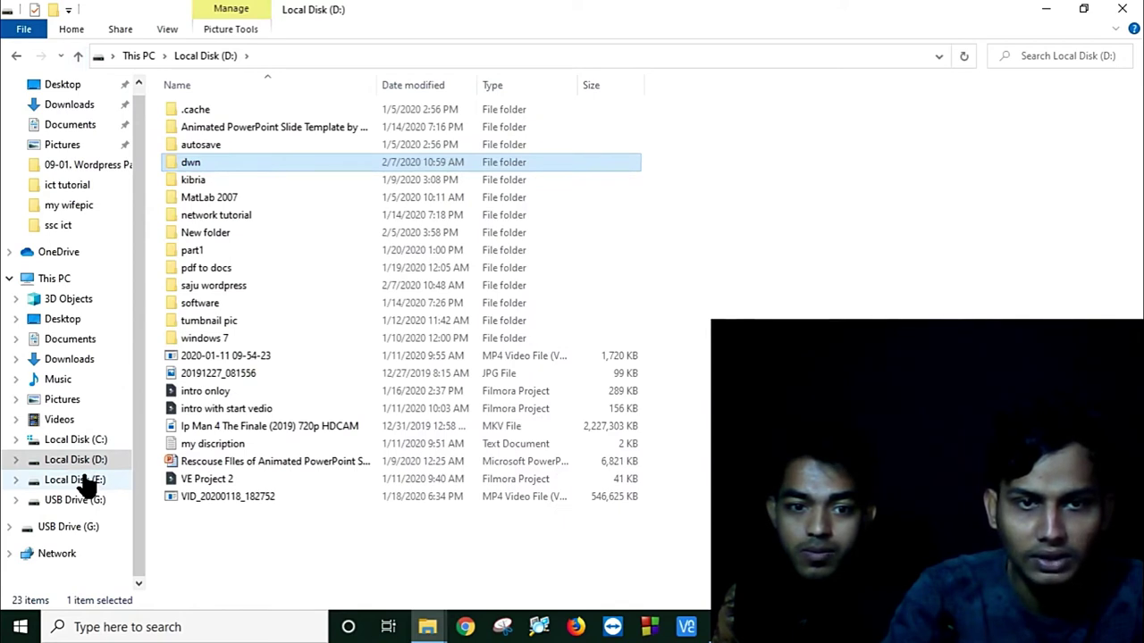
{"action": "double_click", "coordinate": [269, 165]}
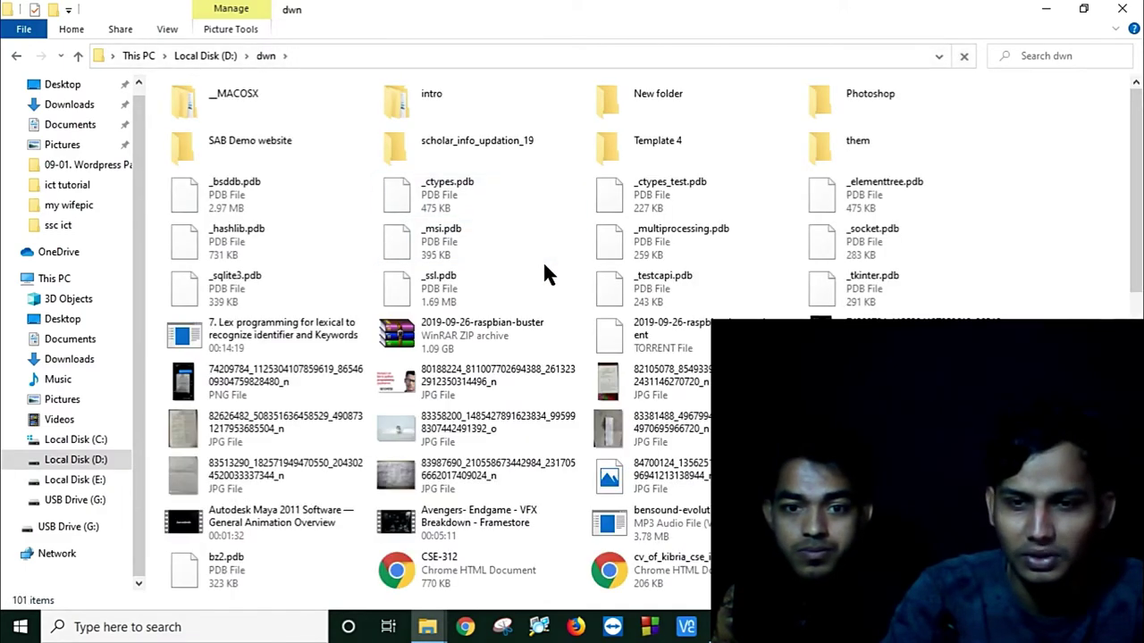
{"action": "scroll", "coordinate": [545, 269], "scroll_direction": "down", "scroll_amount": 2}
{"action": "scroll", "coordinate": [549, 279], "scroll_direction": "down", "scroll_amount": 5}
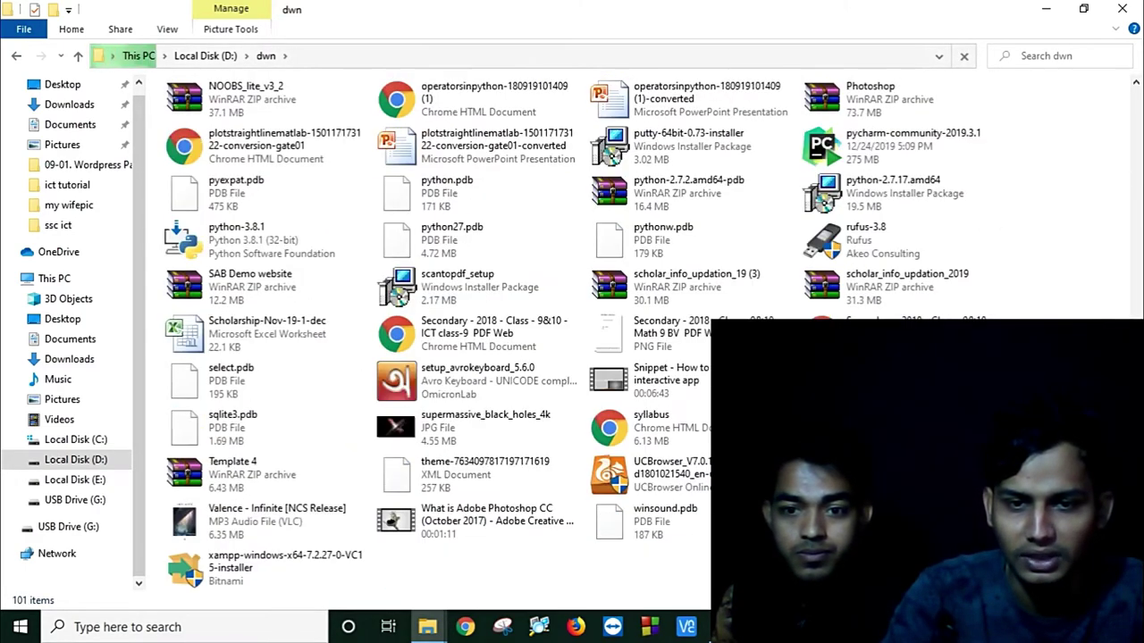
Step: Create a new folder named 'wordpress' inside D:\dwn
{"action": "right_click", "coordinate": [622, 563]}
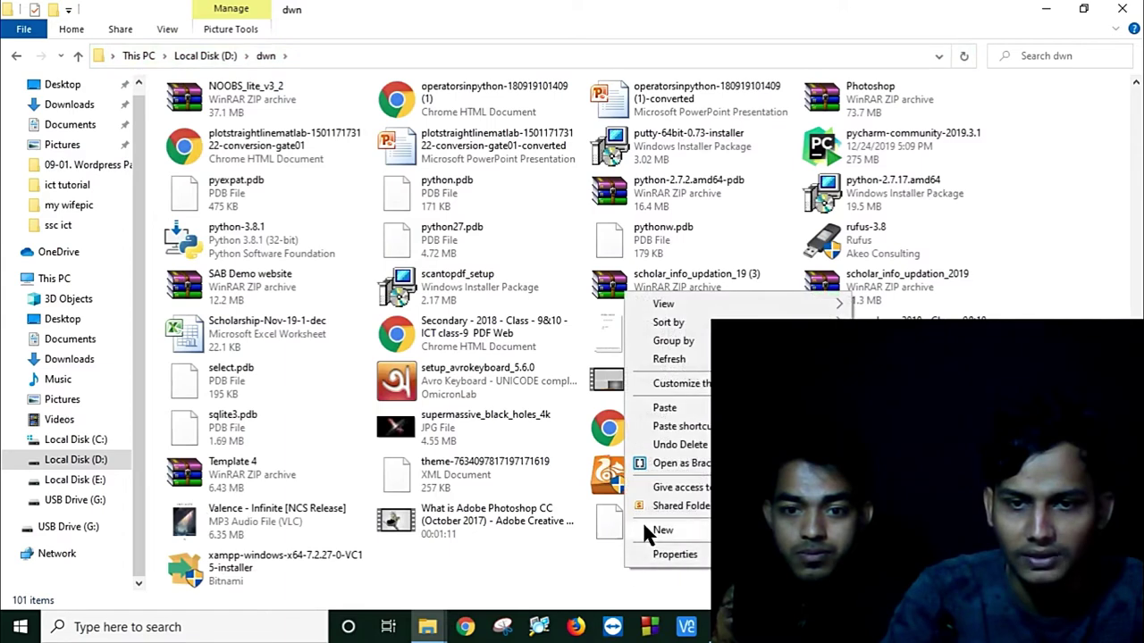
{"action": "left_click", "coordinate": [759, 530]}
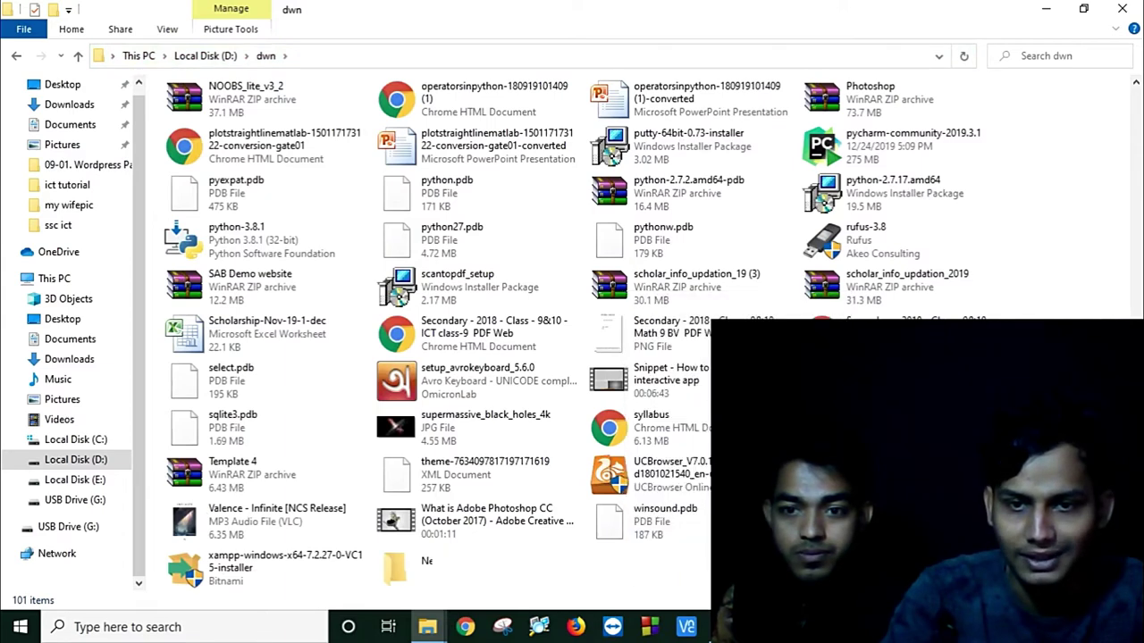
{"action": "type", "text": "wo"}
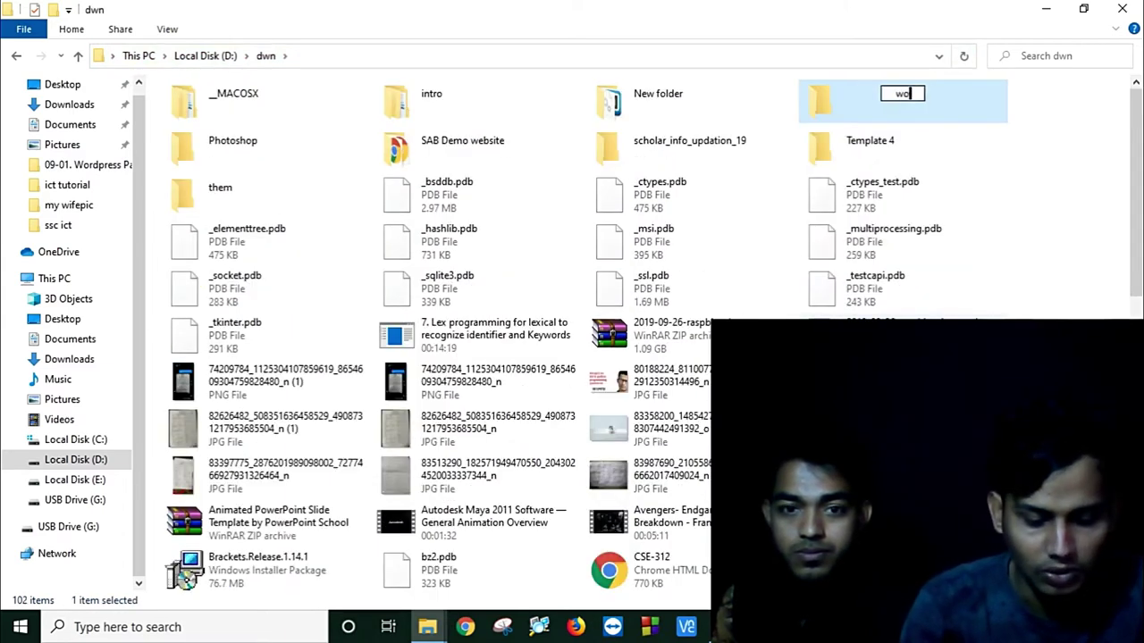
{"action": "type", "text": "rd"}
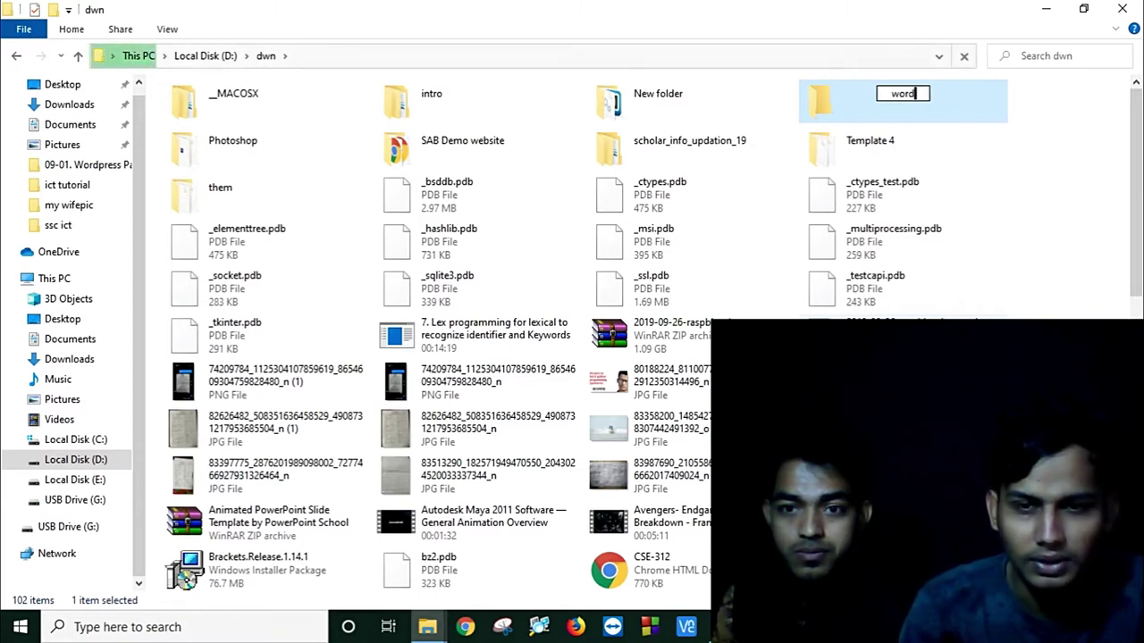
{"action": "type", "text": "press"}
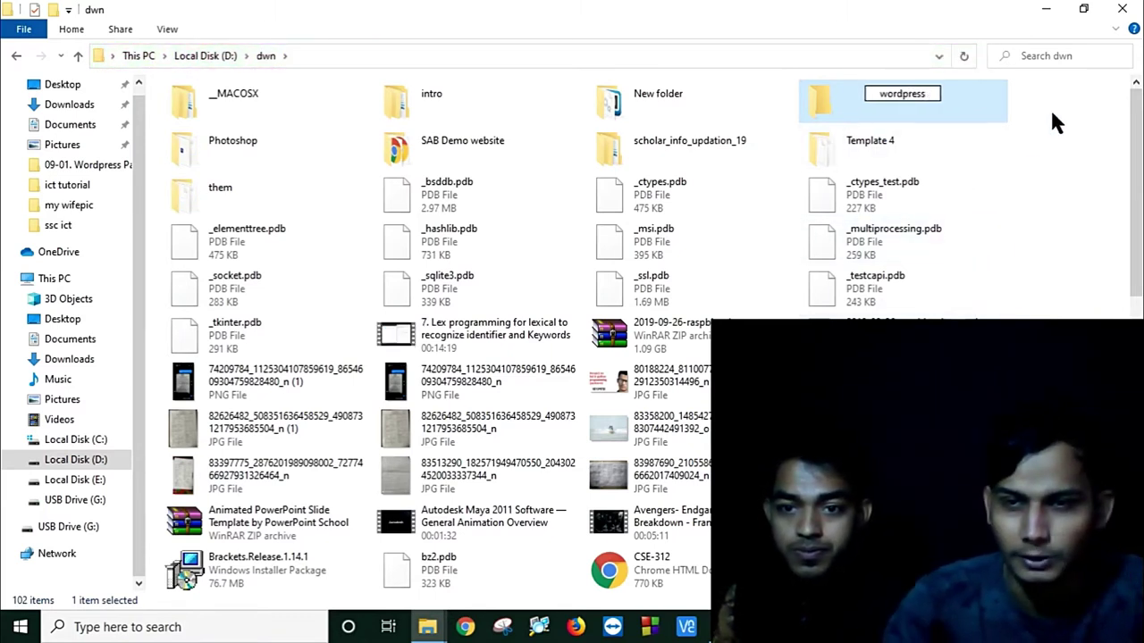
{"action": "key", "text": "Return"}
Step: Copy wordpress-5.3.2.zip into the wordpress folder and extract it there
{"action": "scroll", "coordinate": [572, 331], "scroll_direction": "down", "scroll_amount": 10}
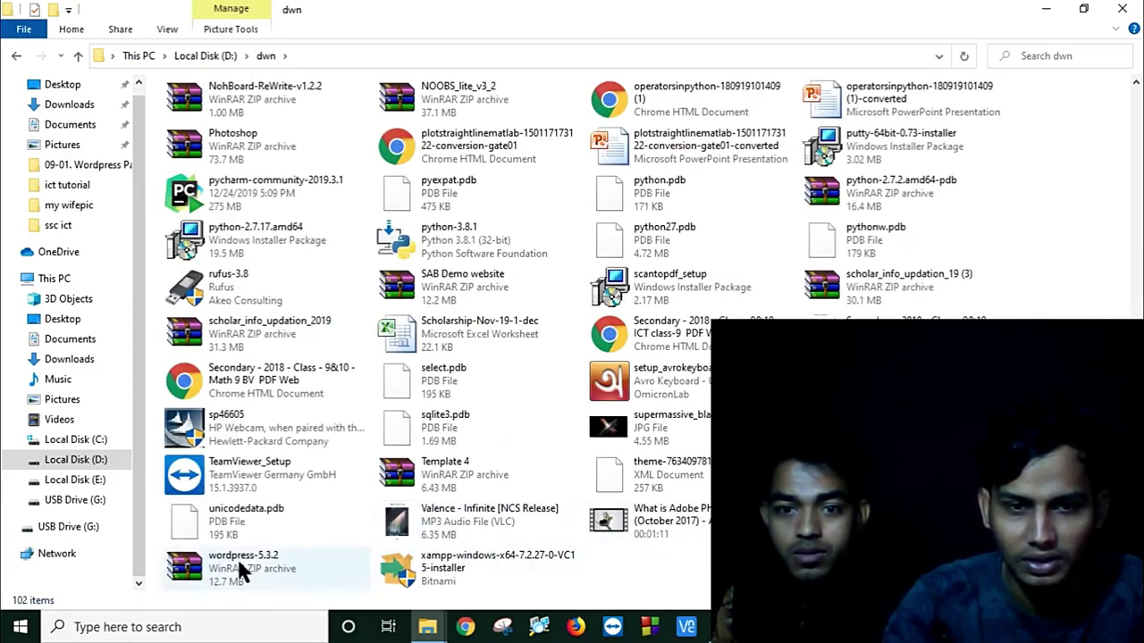
{"action": "right_click", "coordinate": [236, 556]}
{"action": "left_click", "coordinate": [279, 464]}
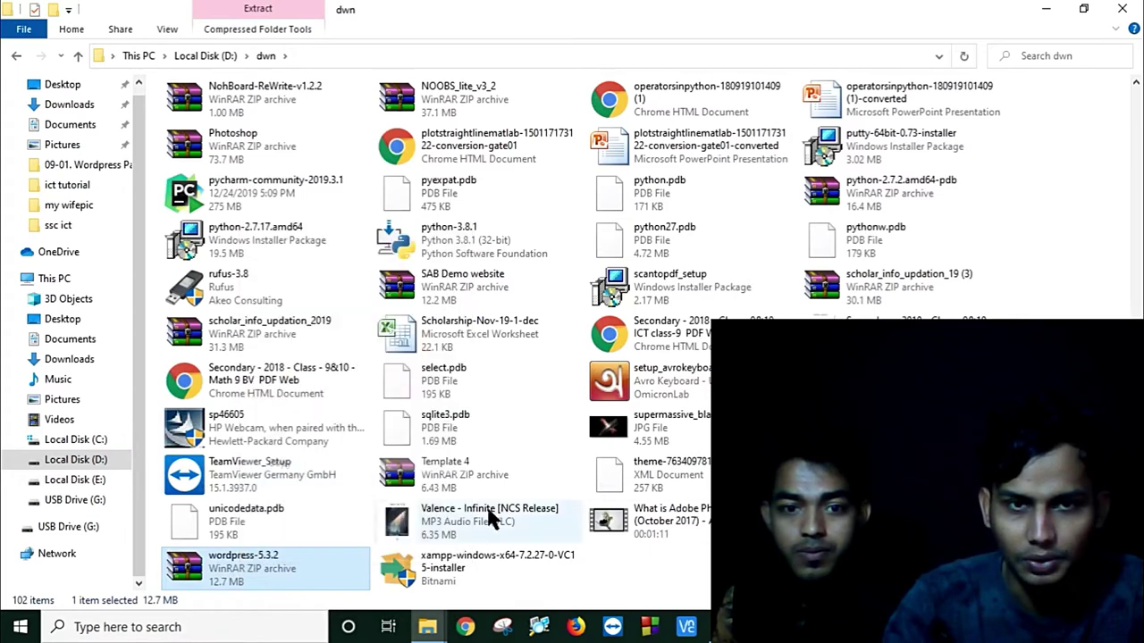
{"action": "scroll", "coordinate": [485, 511], "scroll_direction": "up", "scroll_amount": 10}
{"action": "double_click", "coordinate": [239, 177]}
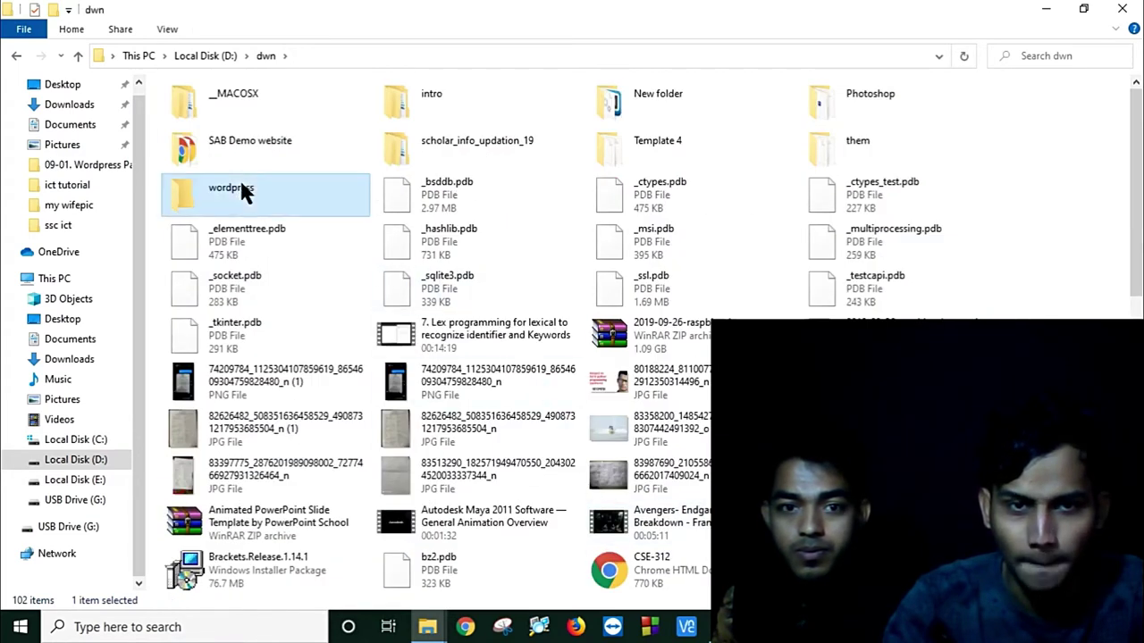
{"action": "right_click", "coordinate": [389, 161]}
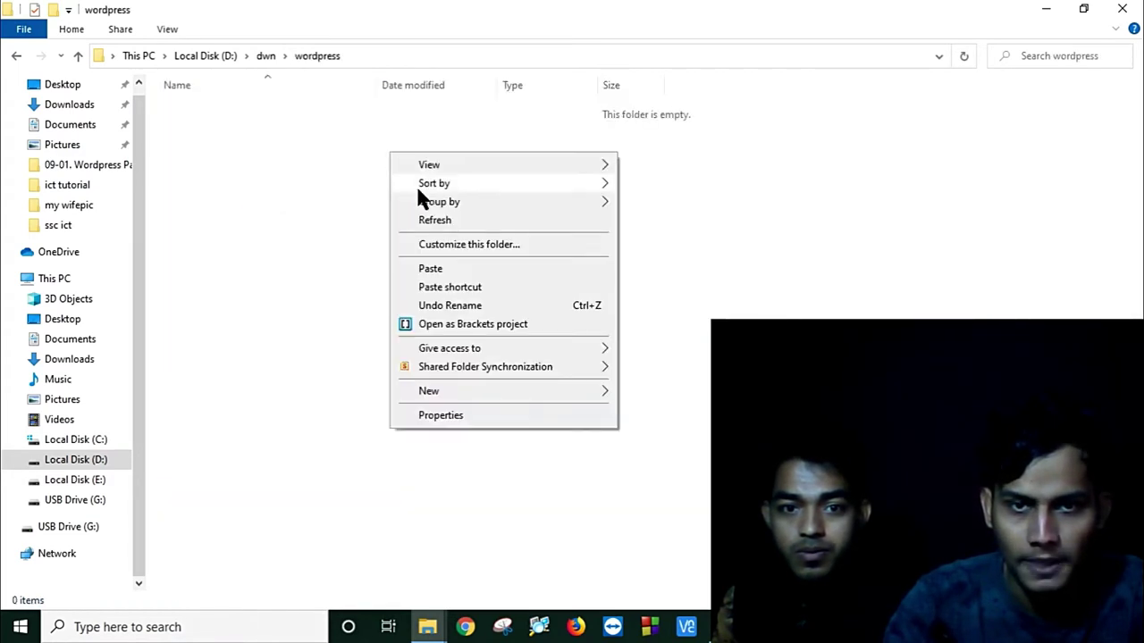
{"action": "left_click", "coordinate": [427, 267]}
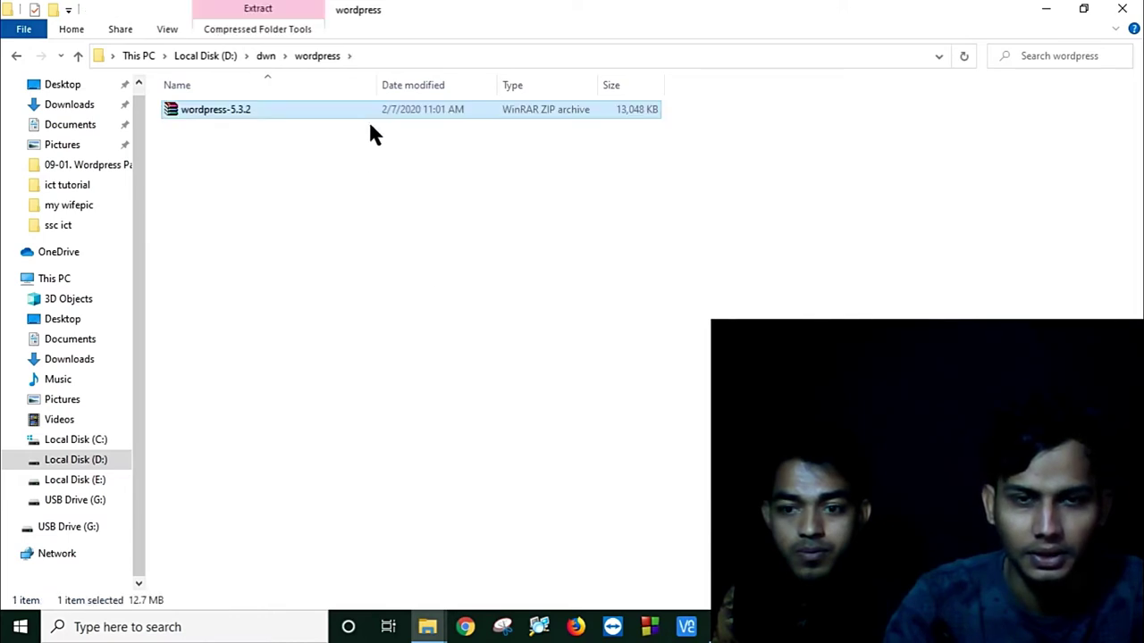
{"action": "right_click", "coordinate": [369, 109]}
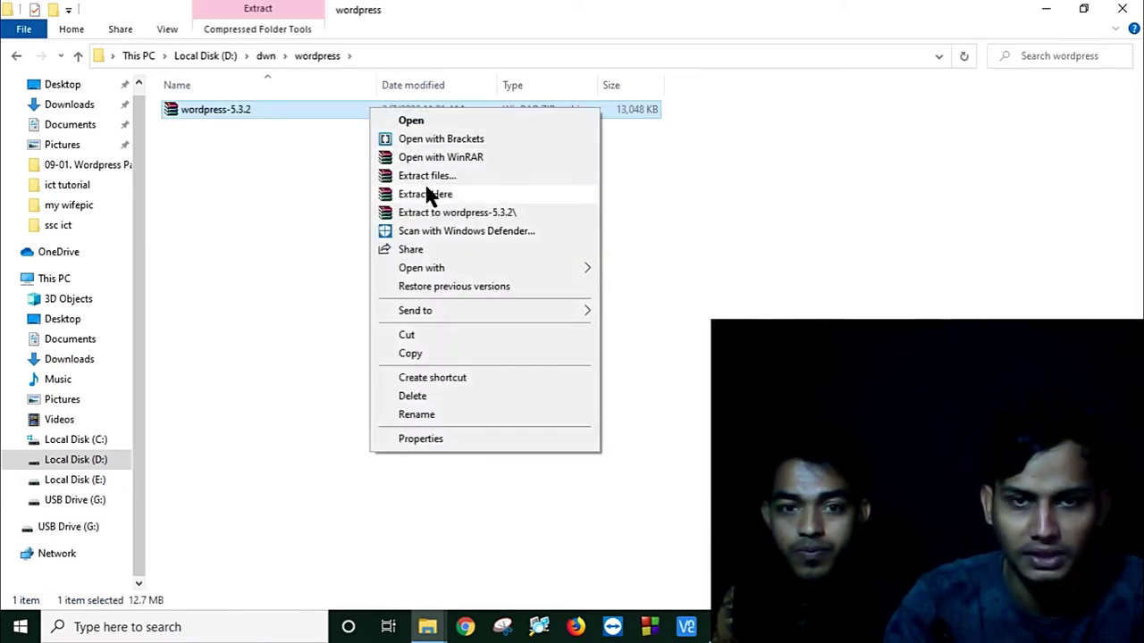
{"action": "left_click", "coordinate": [429, 194]}
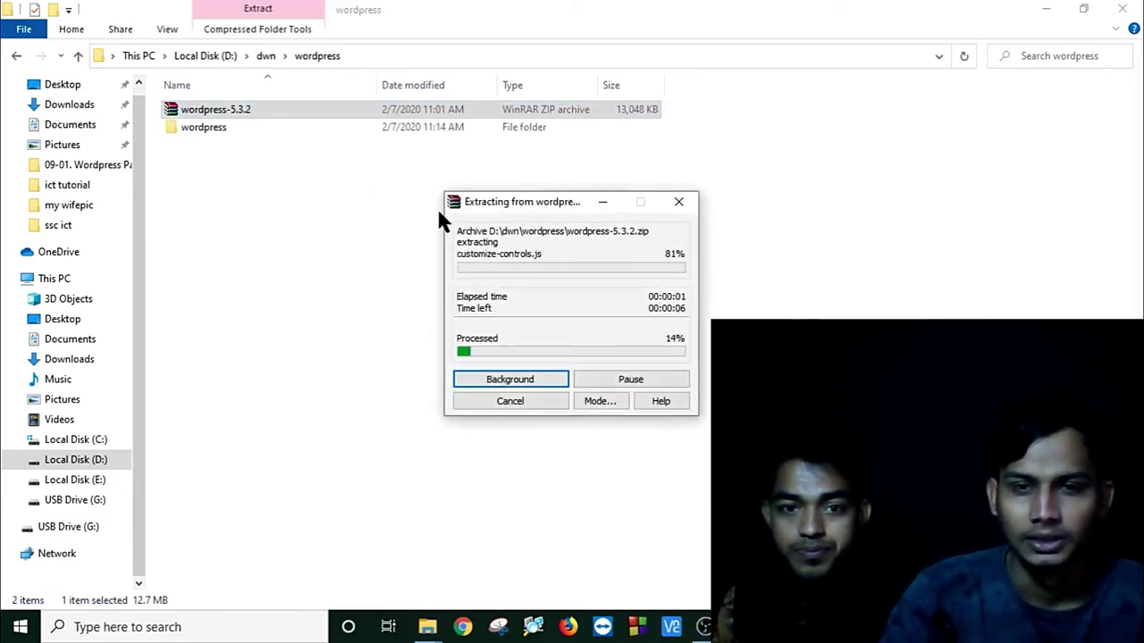
Step: Open the extracted wordpress folder, widen the name column and select all 19 WordPress items
{"action": "key", "text": "alt+Tab"}
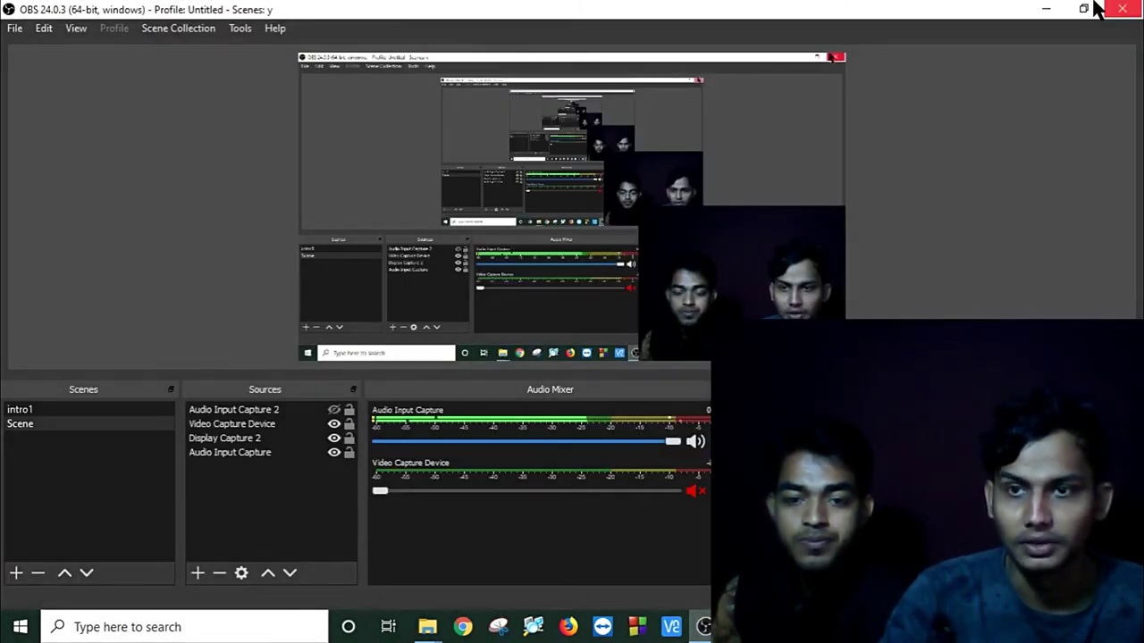
{"action": "left_click", "coordinate": [1045, 9]}
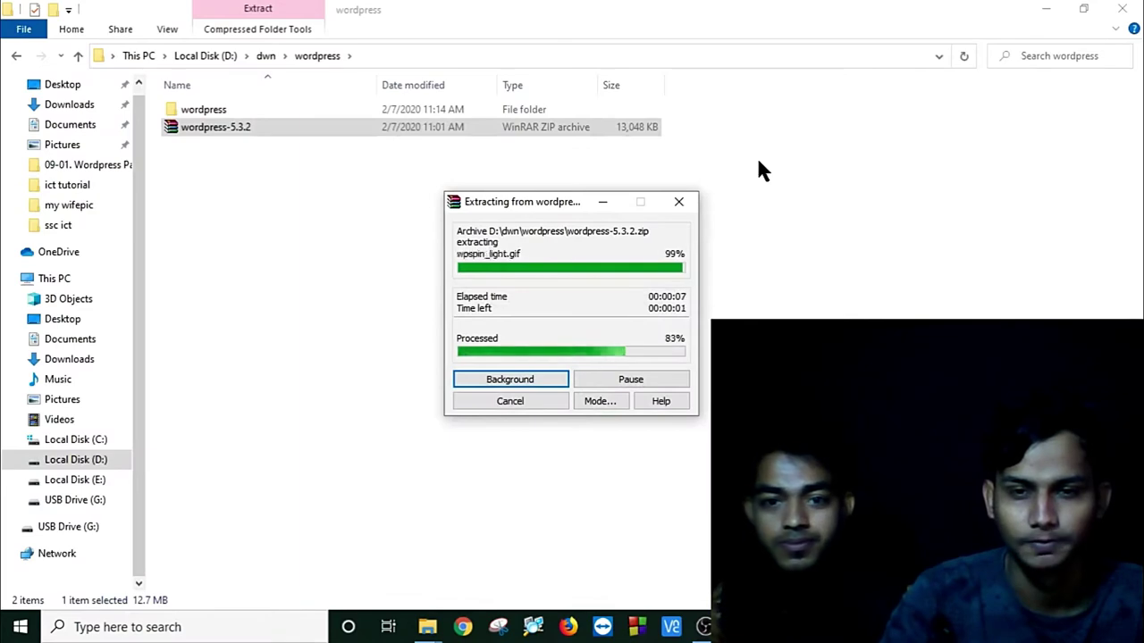
{"action": "key", "text": "alt+Tab"}
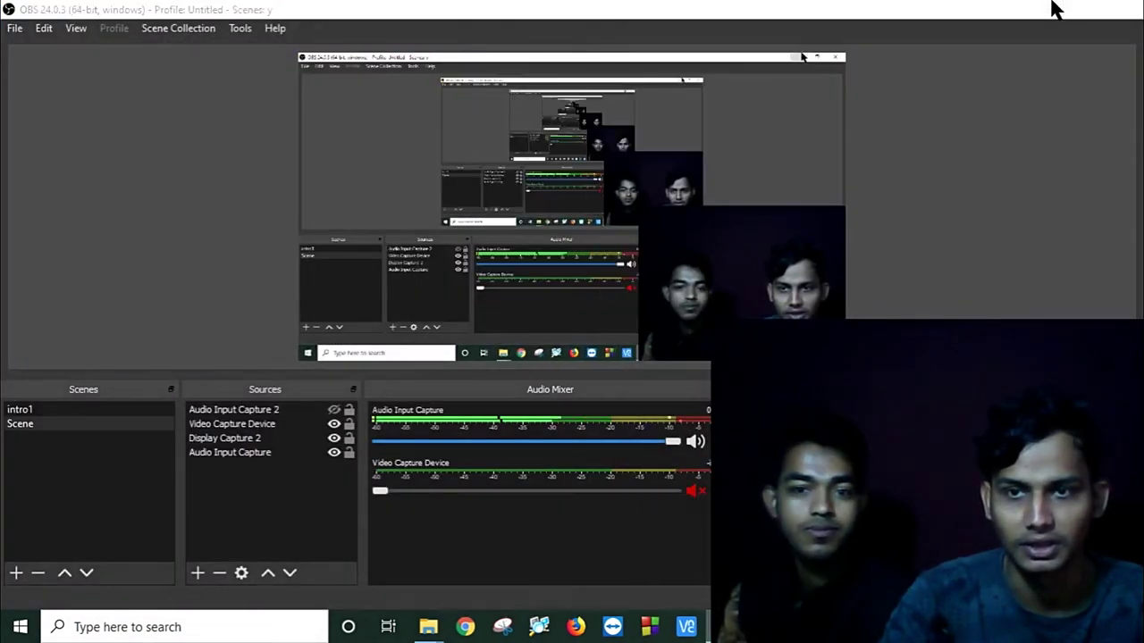
{"action": "left_click", "coordinate": [1046, 9]}
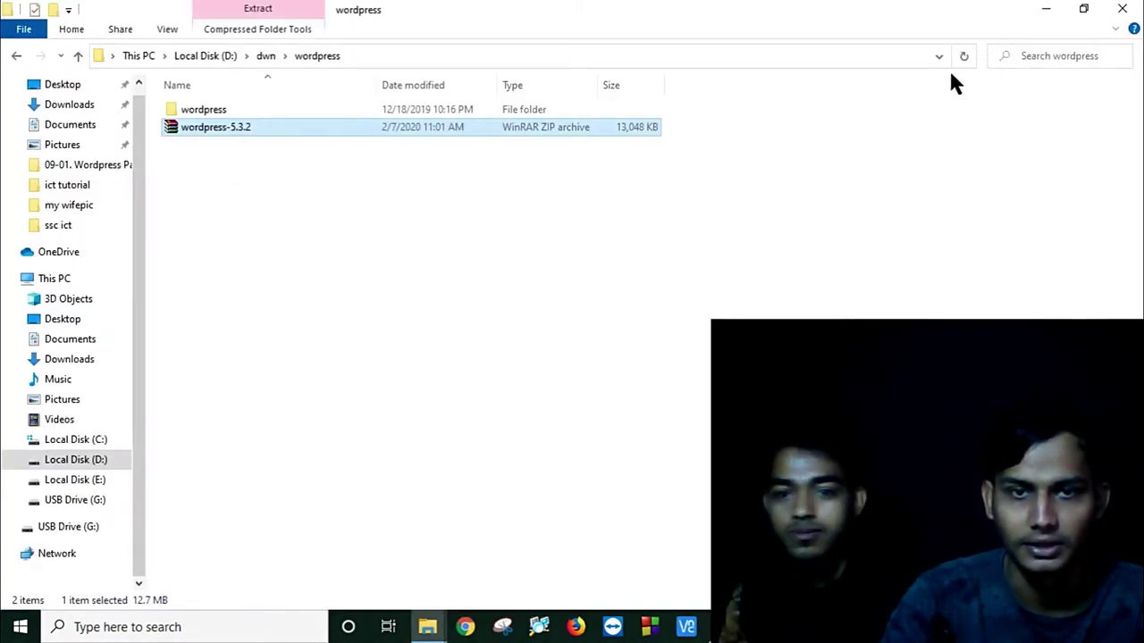
{"action": "double_click", "coordinate": [392, 110]}
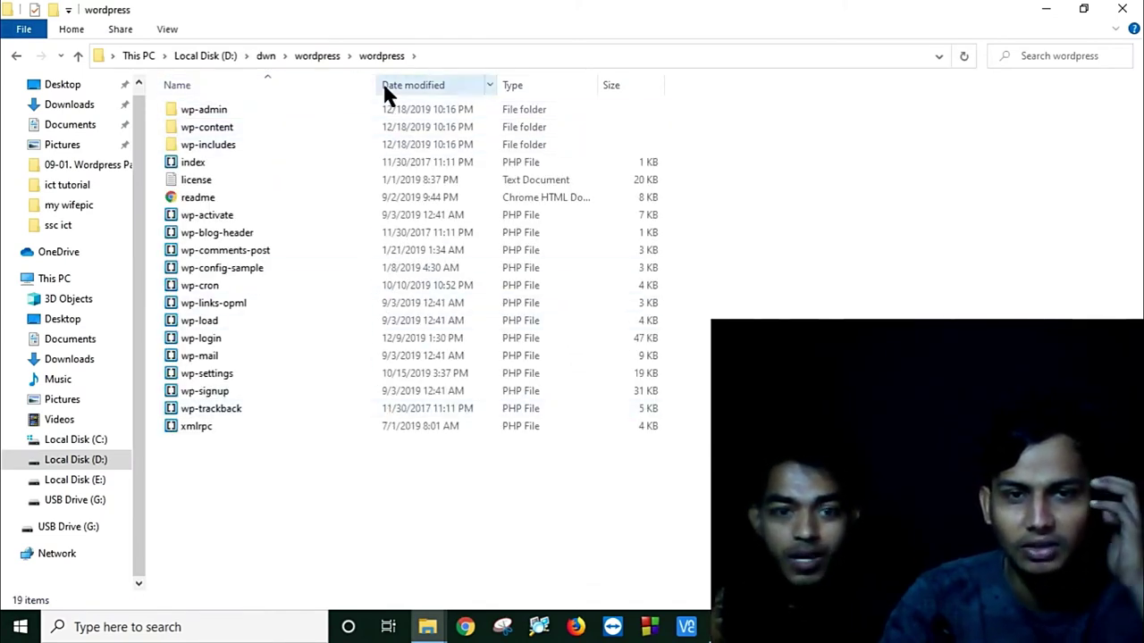
{"action": "left_click_drag", "start_coordinate": [376, 85], "coordinate": [432, 89]}
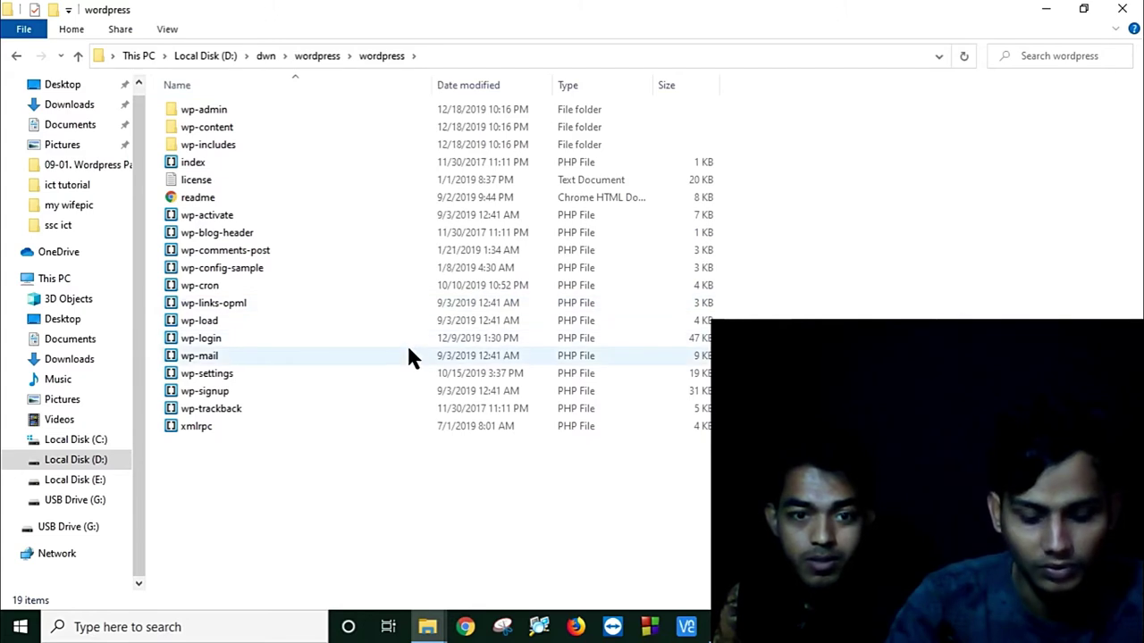
{"action": "key", "text": "ctrl+a"}
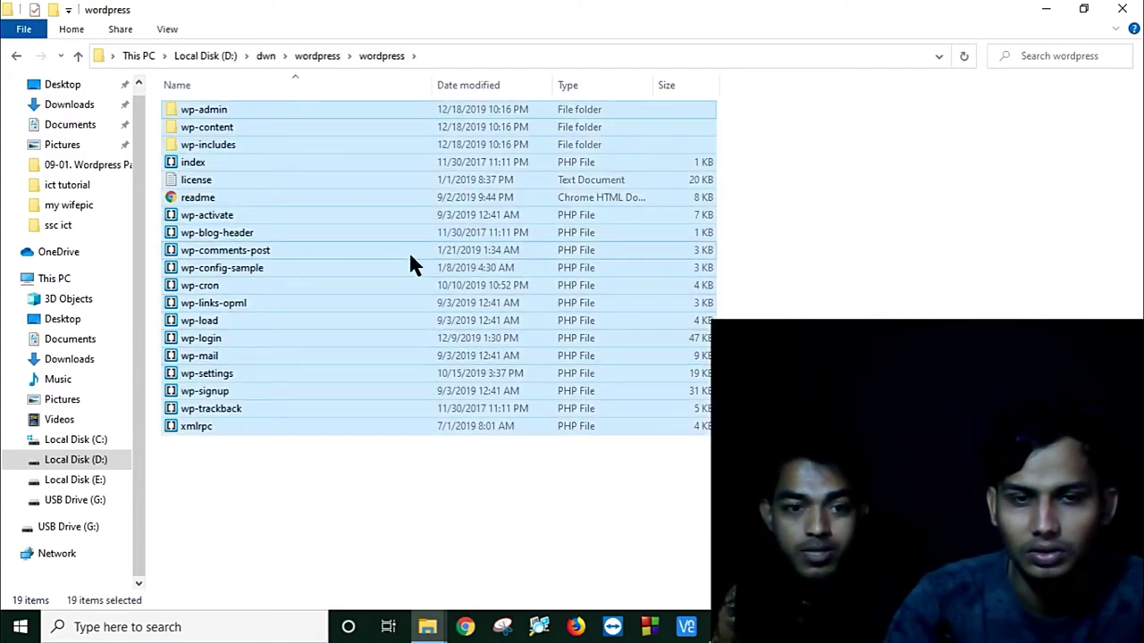
Step: Copy all the WordPress files, then navigate to C:\xampp\htdocs
{"action": "right_click", "coordinate": [410, 260]}
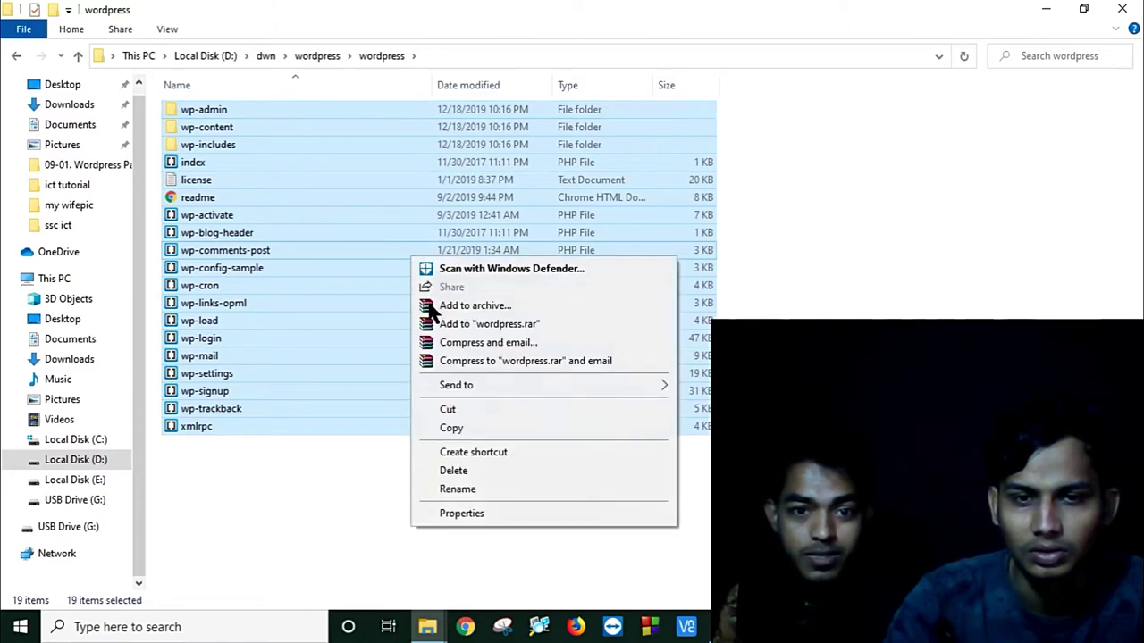
{"action": "left_click", "coordinate": [460, 428]}
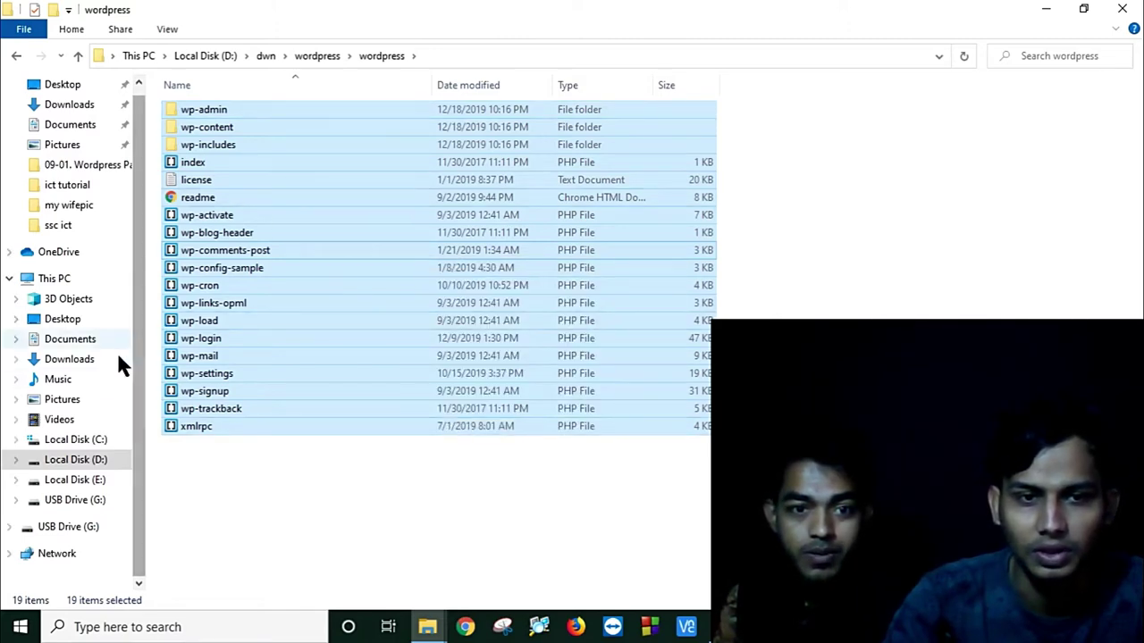
{"action": "left_click", "coordinate": [93, 447]}
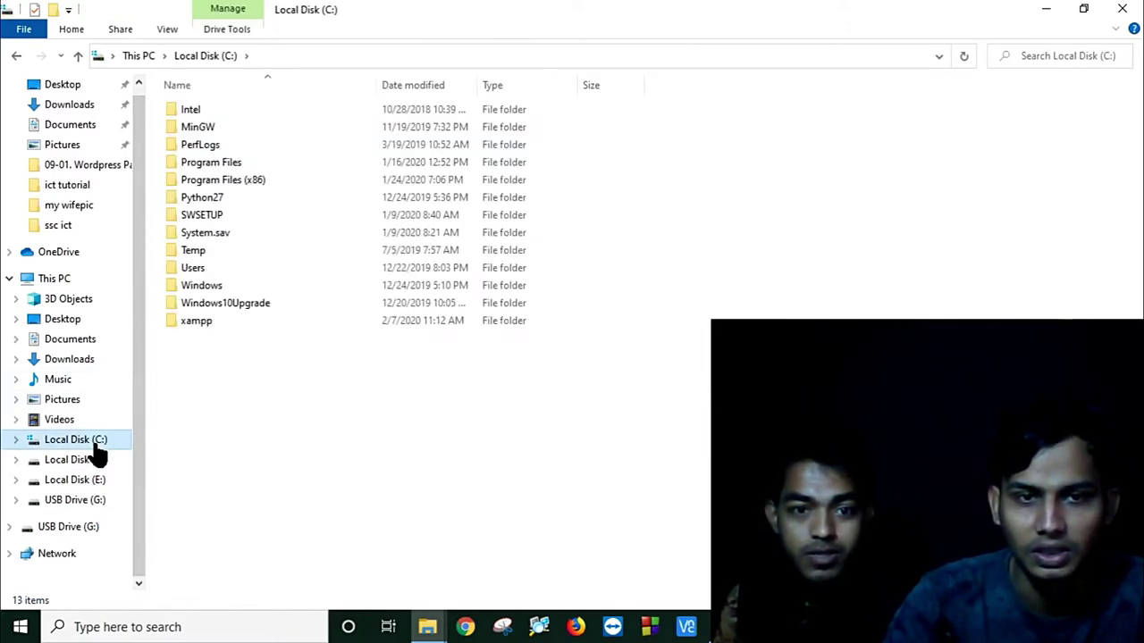
{"action": "double_click", "coordinate": [205, 324]}
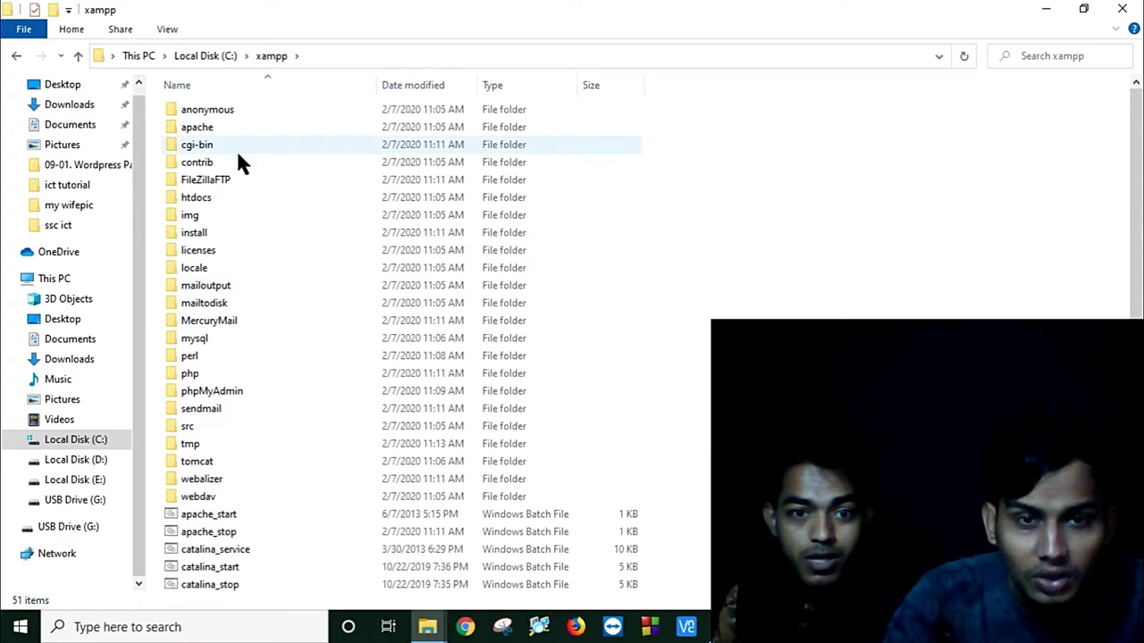
{"action": "left_click", "coordinate": [217, 197]}
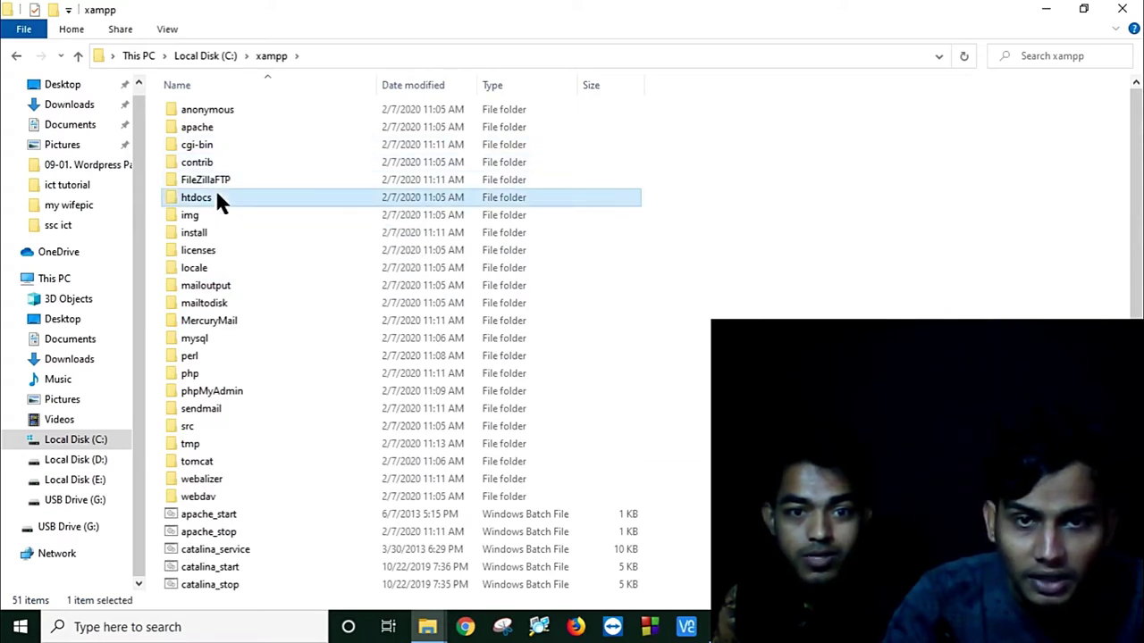
{"action": "double_click", "coordinate": [217, 199]}
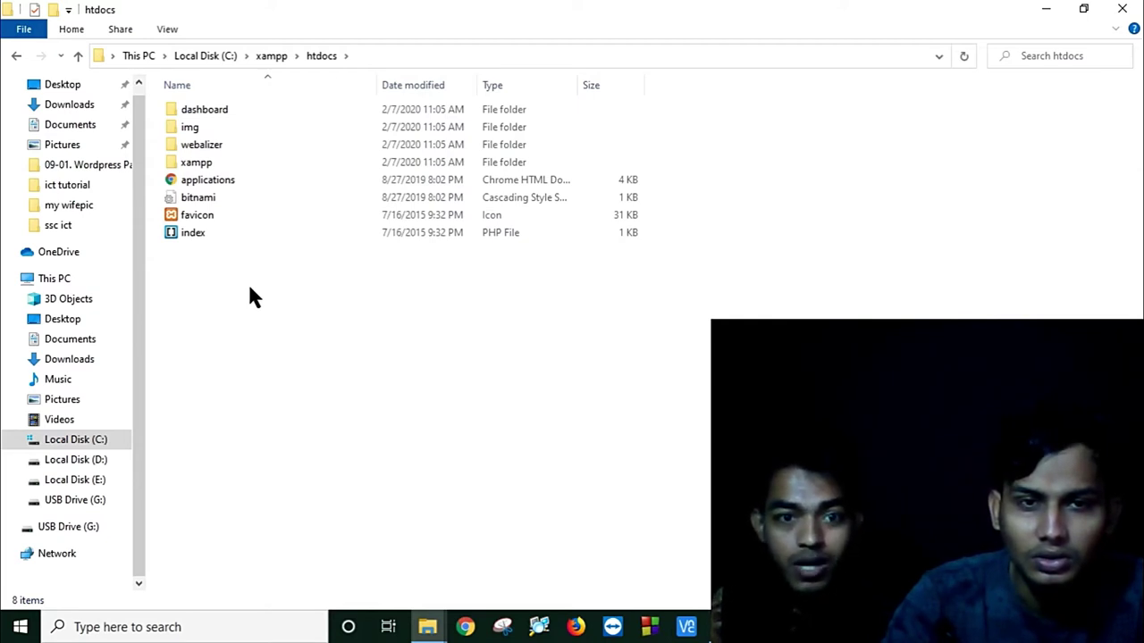
Step: Create a new folder named learningwp inside C:\xampp\htdocs
{"action": "right_click", "coordinate": [250, 290]}
{"action": "mouse_move", "coordinate": [329, 526]}
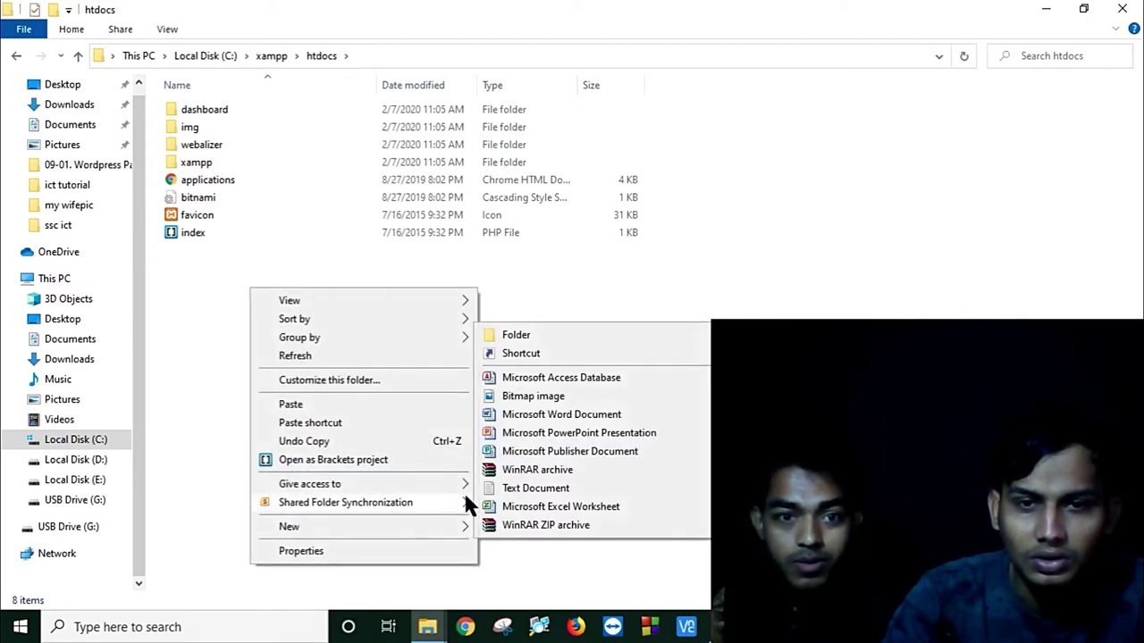
{"action": "left_click", "coordinate": [531, 337]}
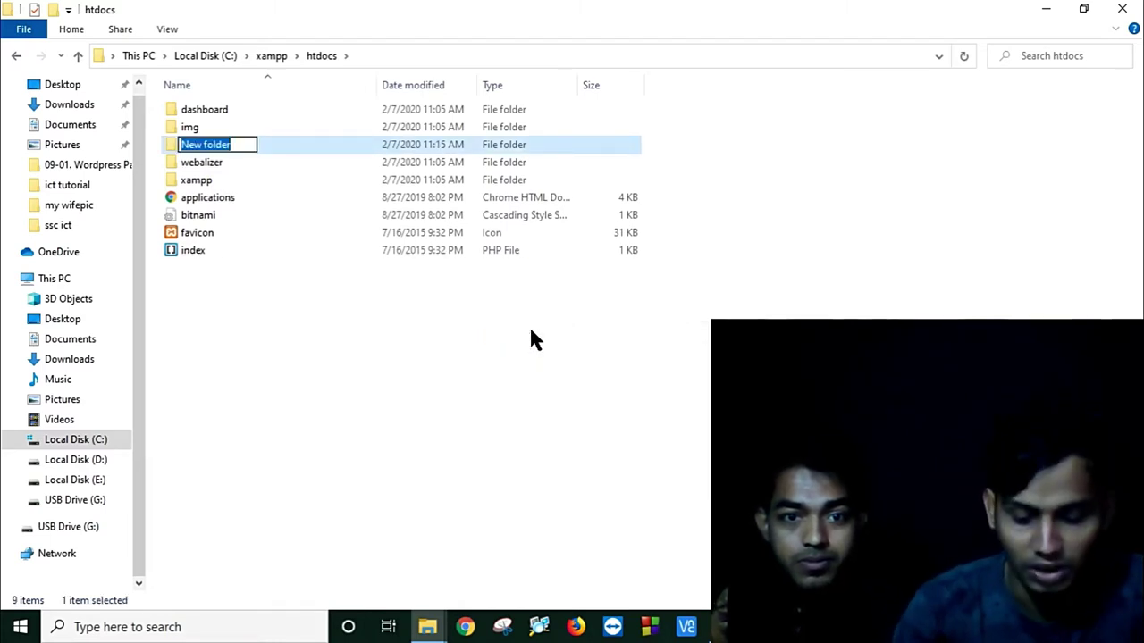
{"action": "type", "text": "lear"}
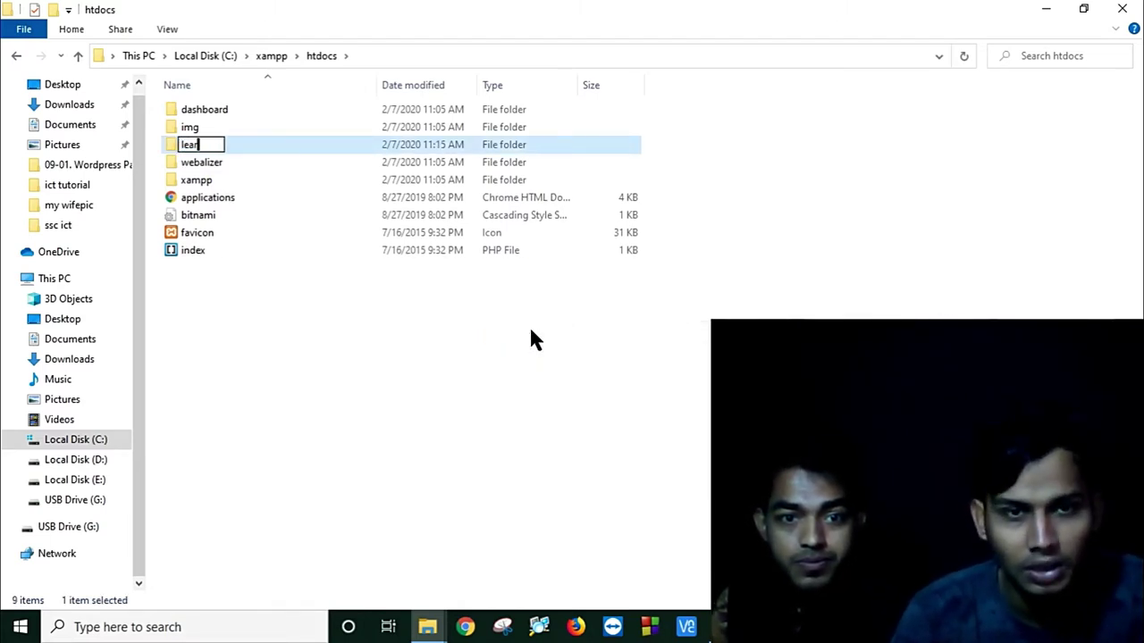
{"action": "type", "text": "ning"}
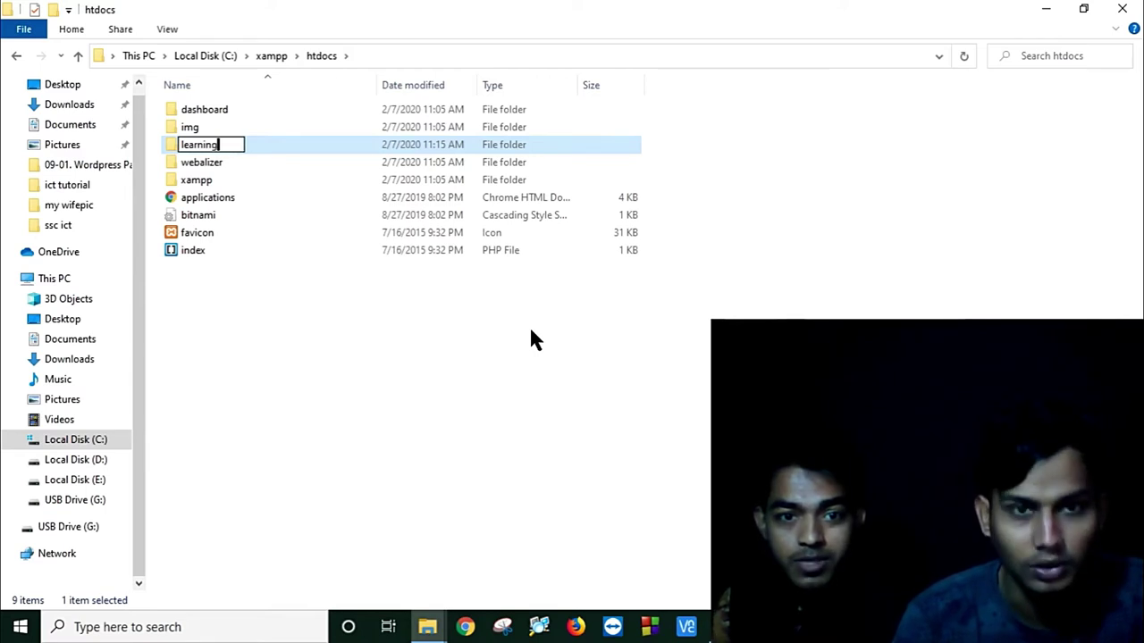
{"action": "type", "text": "wp"}
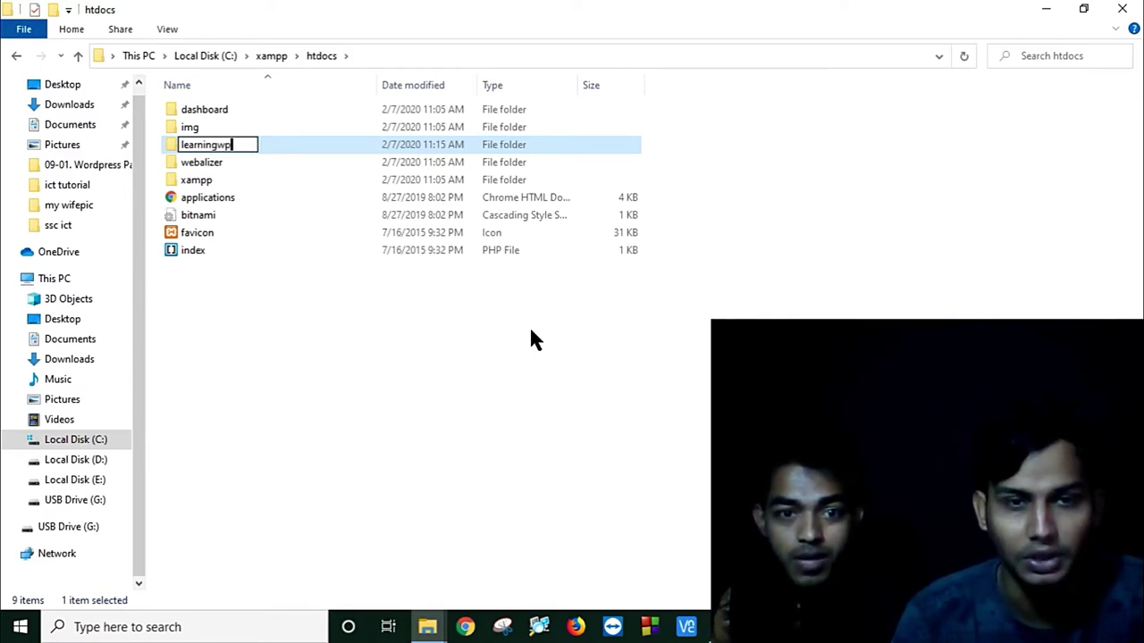
{"action": "key", "text": "Return"}
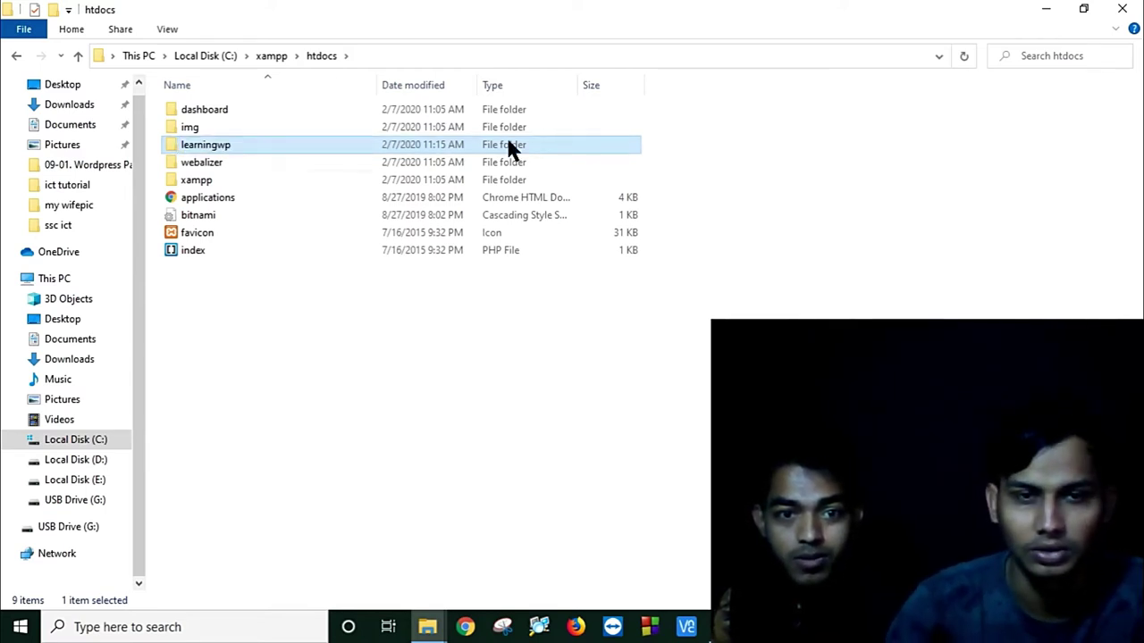
Step: Paste the copied WordPress files into the empty learningwp folder
{"action": "double_click", "coordinate": [358, 145]}
{"action": "right_click", "coordinate": [352, 181]}
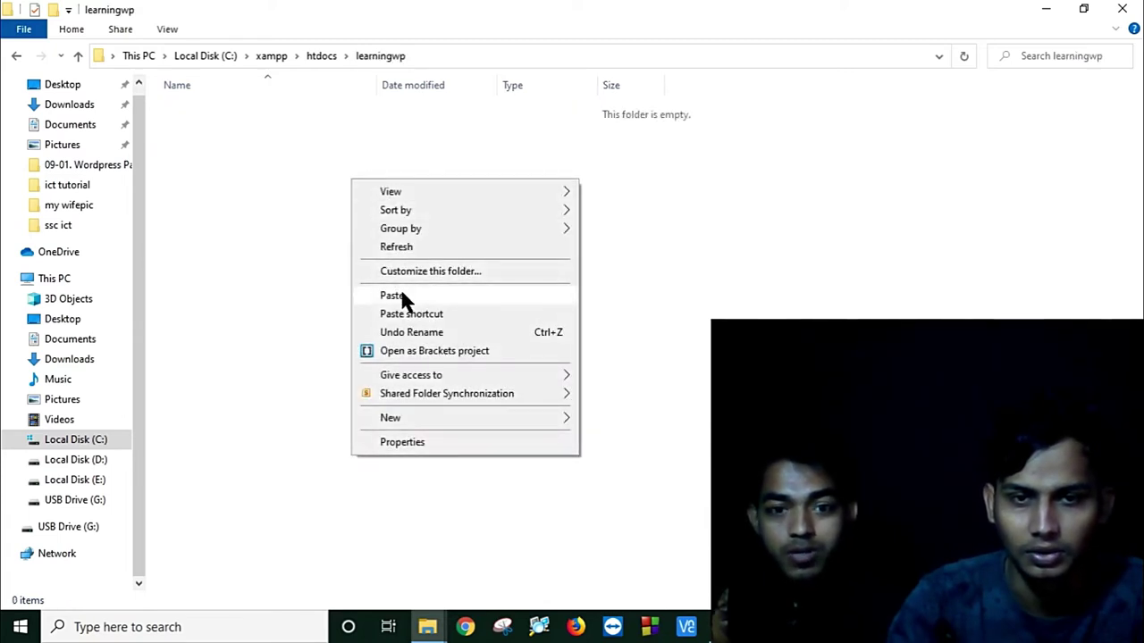
{"action": "left_click", "coordinate": [401, 297]}
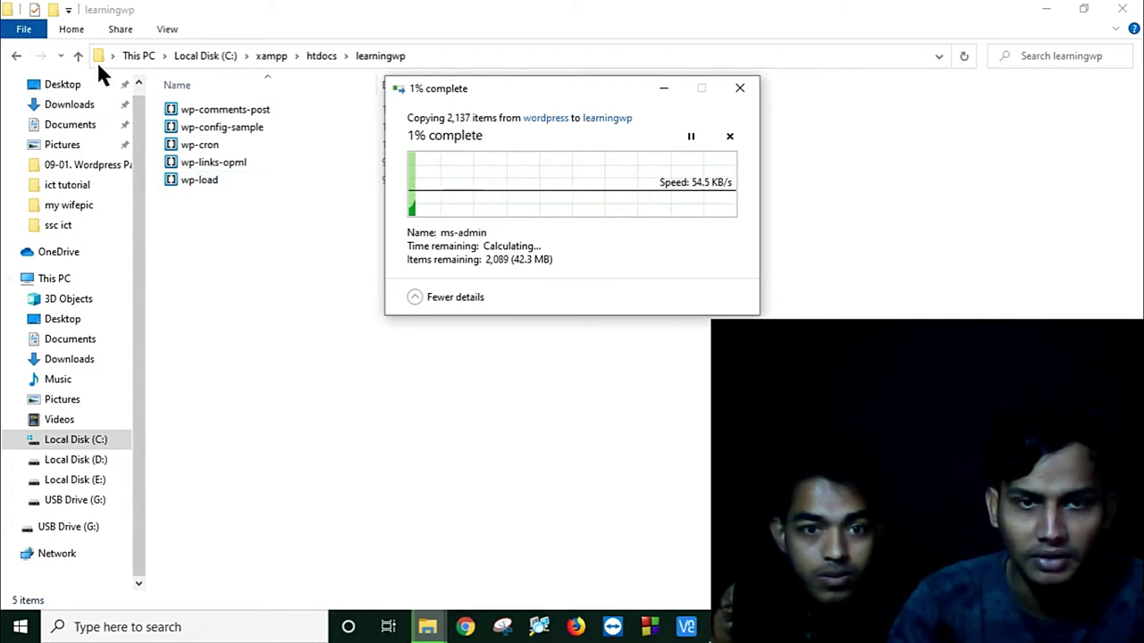
Step: Reopen learningwp to check the copied files and bring up the copy progress window
{"action": "left_click", "coordinate": [16, 56]}
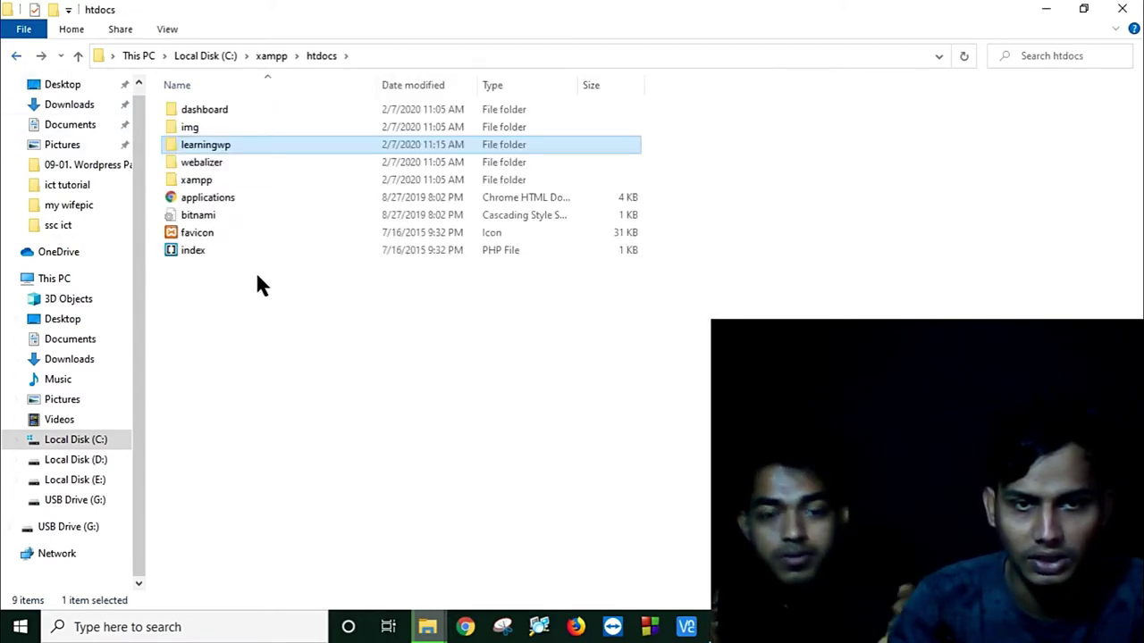
{"action": "double_click", "coordinate": [275, 147]}
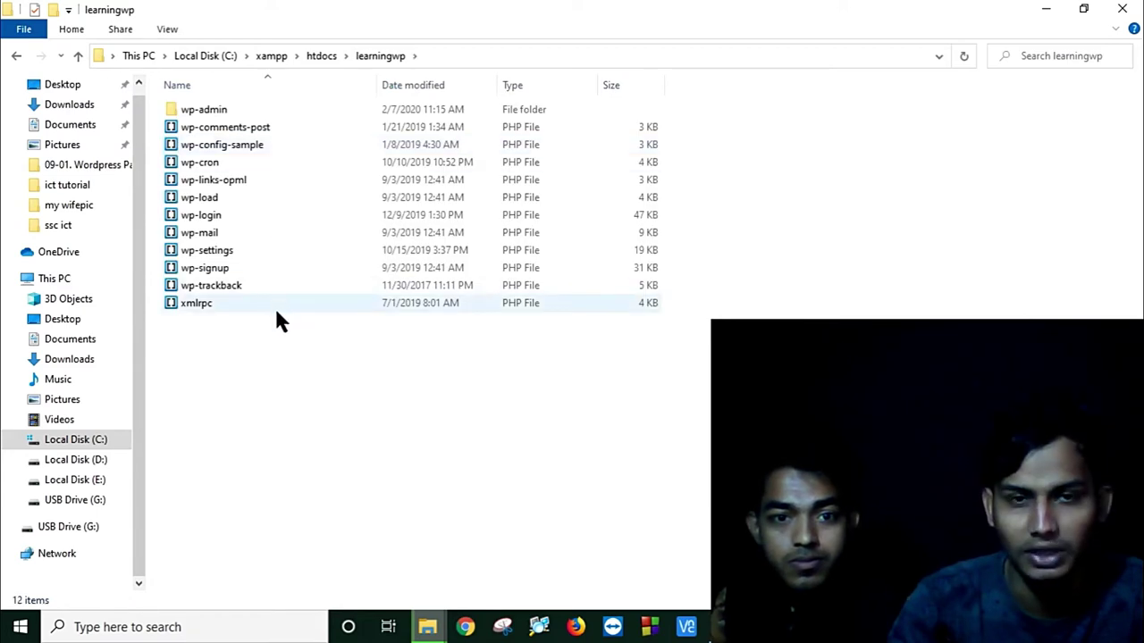
{"action": "left_click", "coordinate": [16, 58]}
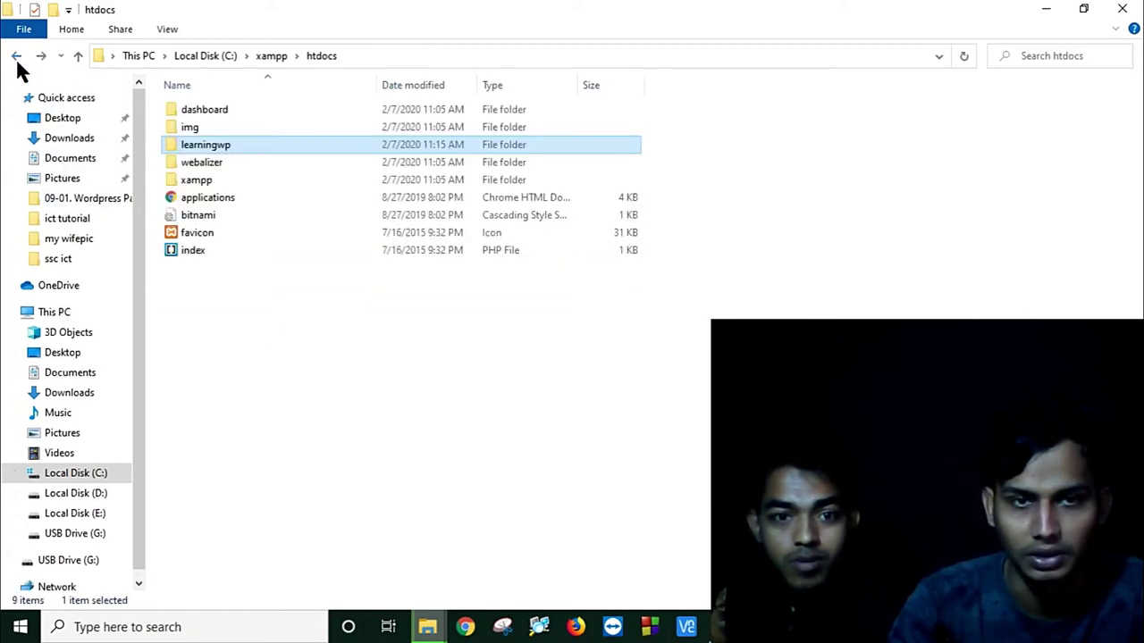
{"action": "double_click", "coordinate": [360, 141]}
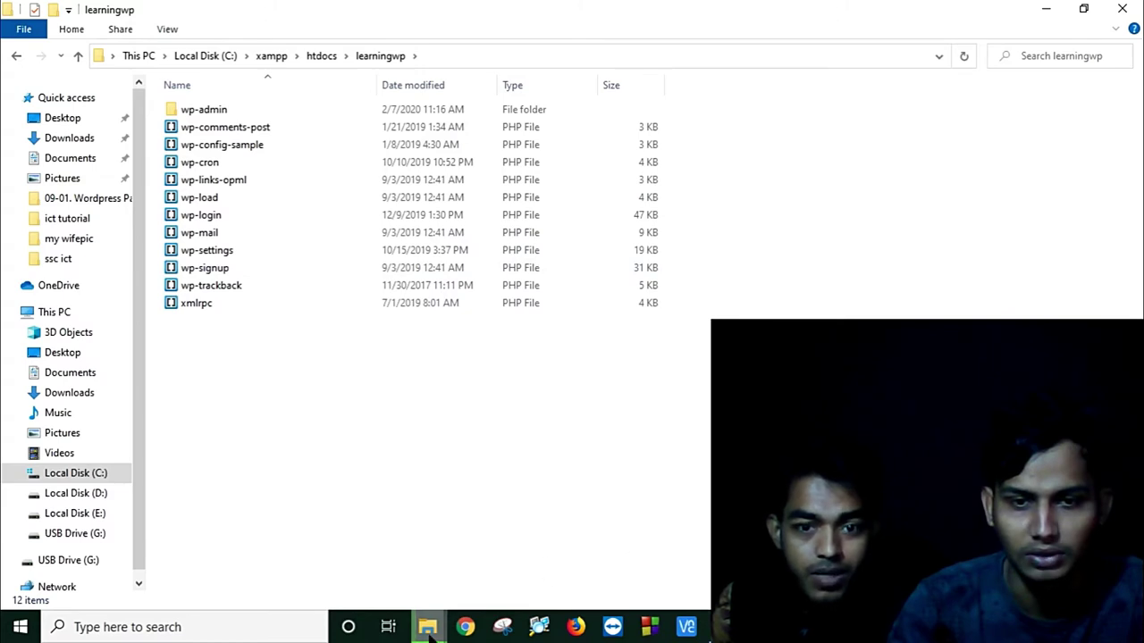
{"action": "mouse_move", "coordinate": [429, 628]}
{"action": "left_click", "coordinate": [630, 554]}
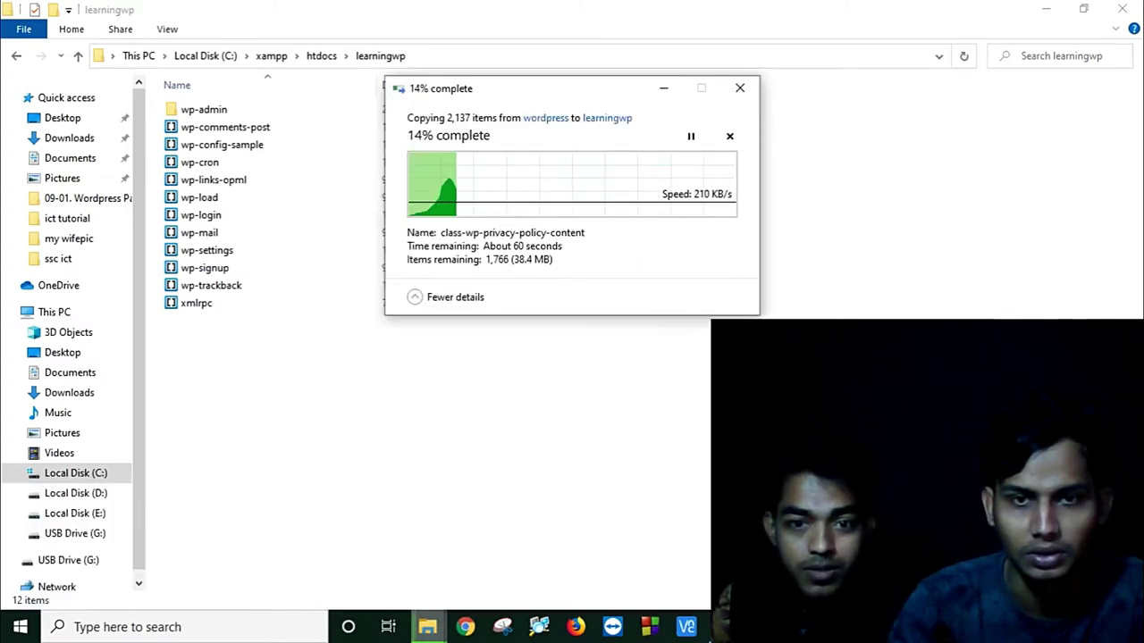
Step: Keep the copy progress window out of the way until all 19 WordPress items land in learningwp
{"action": "left_click_drag", "start_coordinate": [567, 87], "coordinate": [701, 229]}
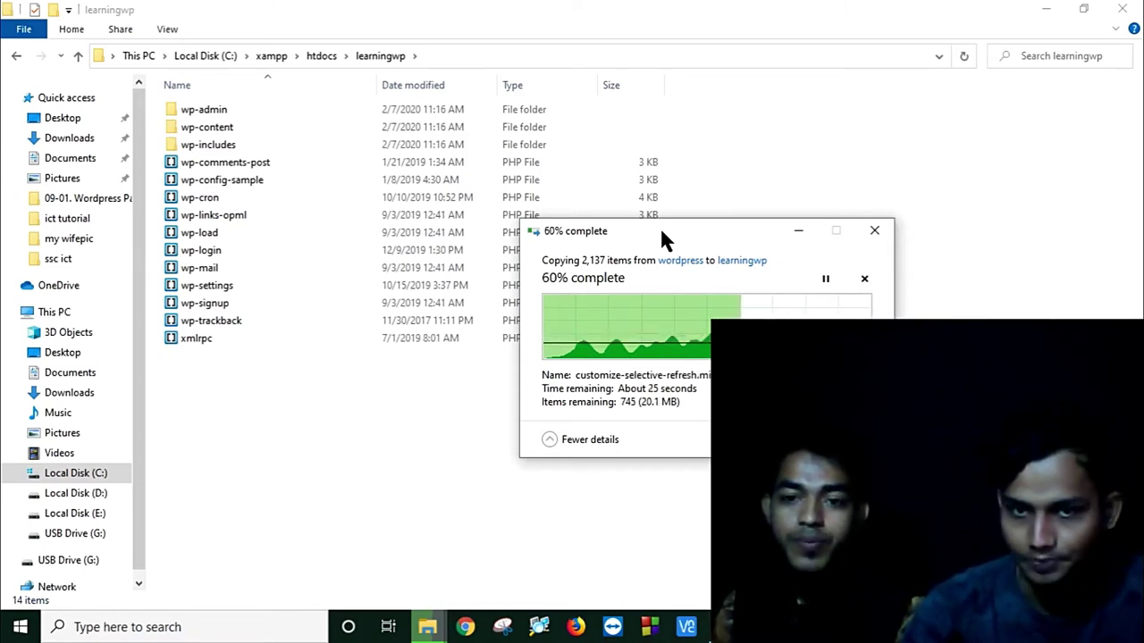
{"action": "left_click_drag", "start_coordinate": [661, 230], "coordinate": [677, 225]}
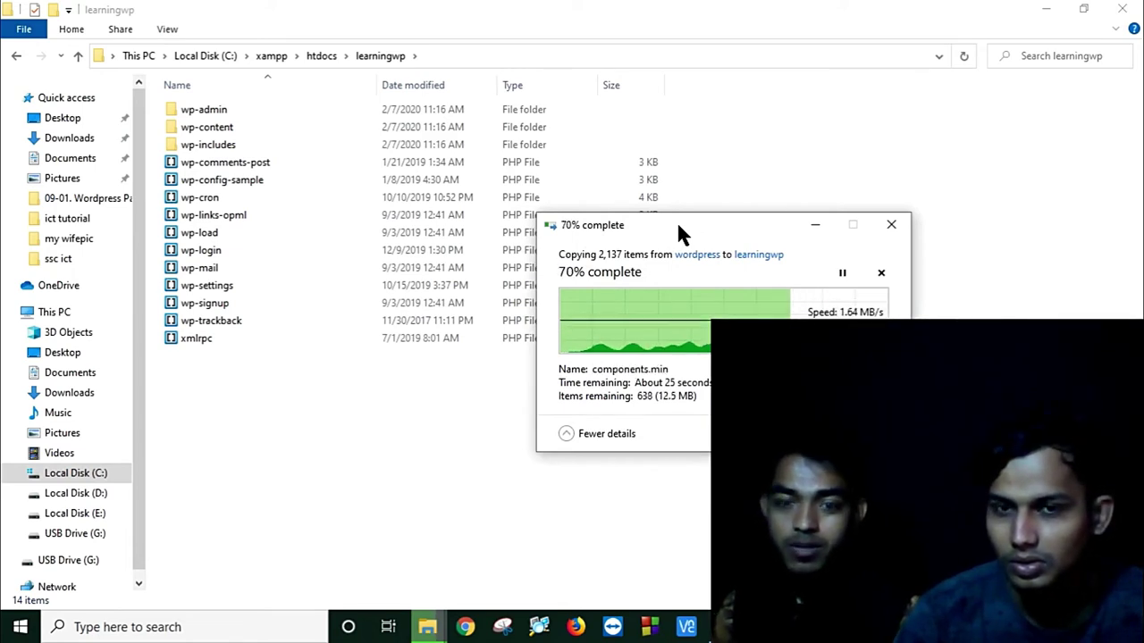
{"action": "left_click_drag", "start_coordinate": [677, 226], "coordinate": [664, 383]}
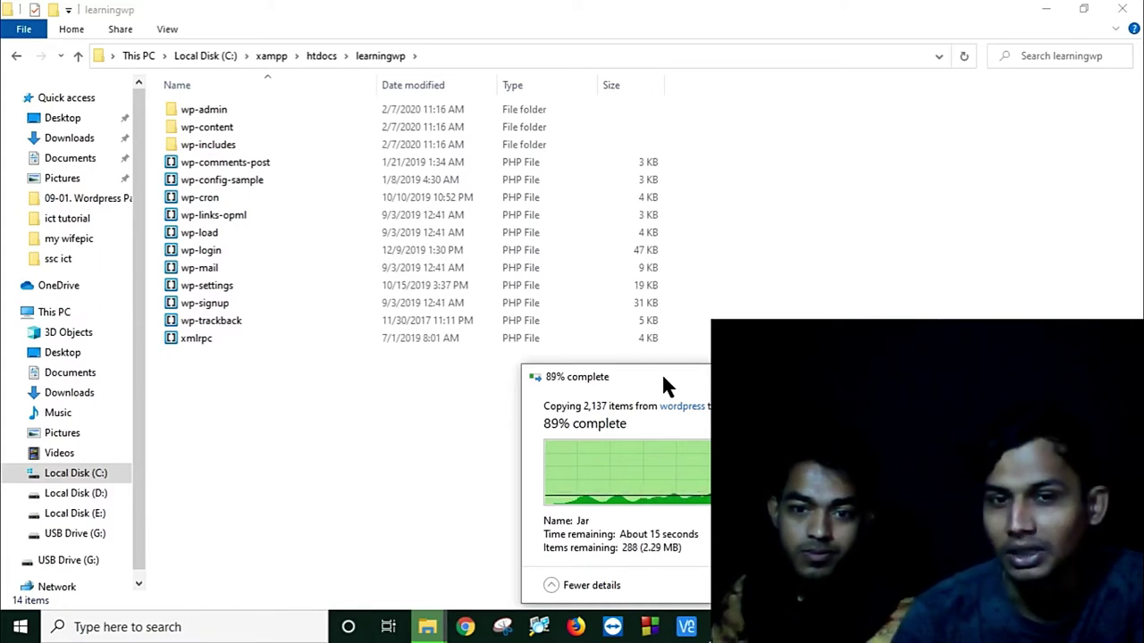
{"action": "left_click_drag", "start_coordinate": [663, 377], "coordinate": [670, 272]}
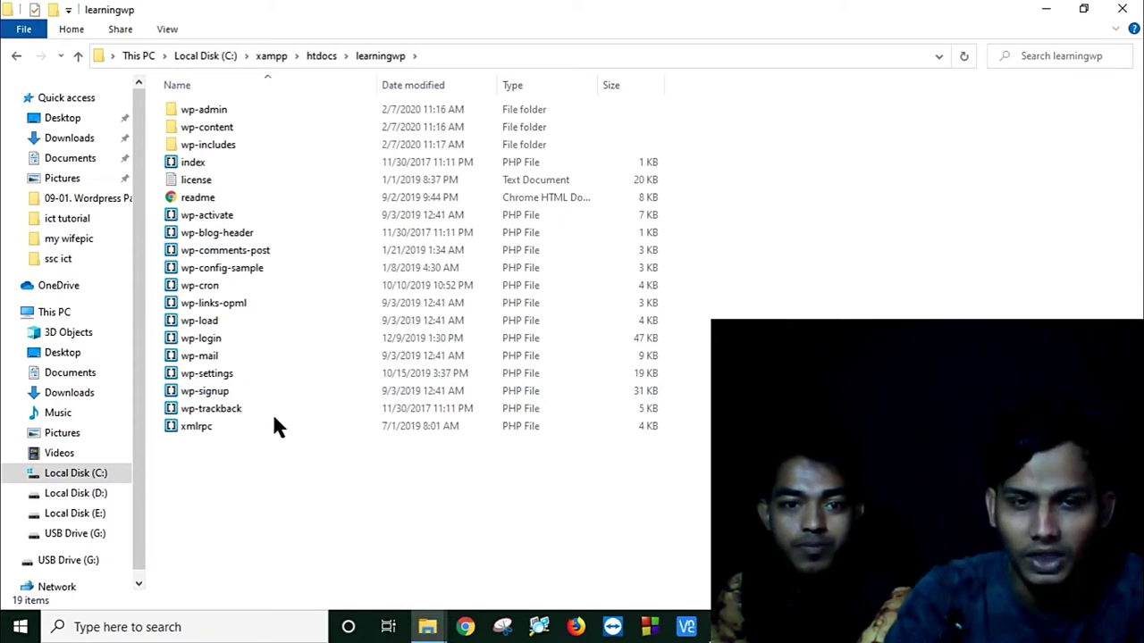
Step: Create a mytheme folder in learningwp\wp-content\themes, then close File Explorer
{"action": "double_click", "coordinate": [232, 126]}
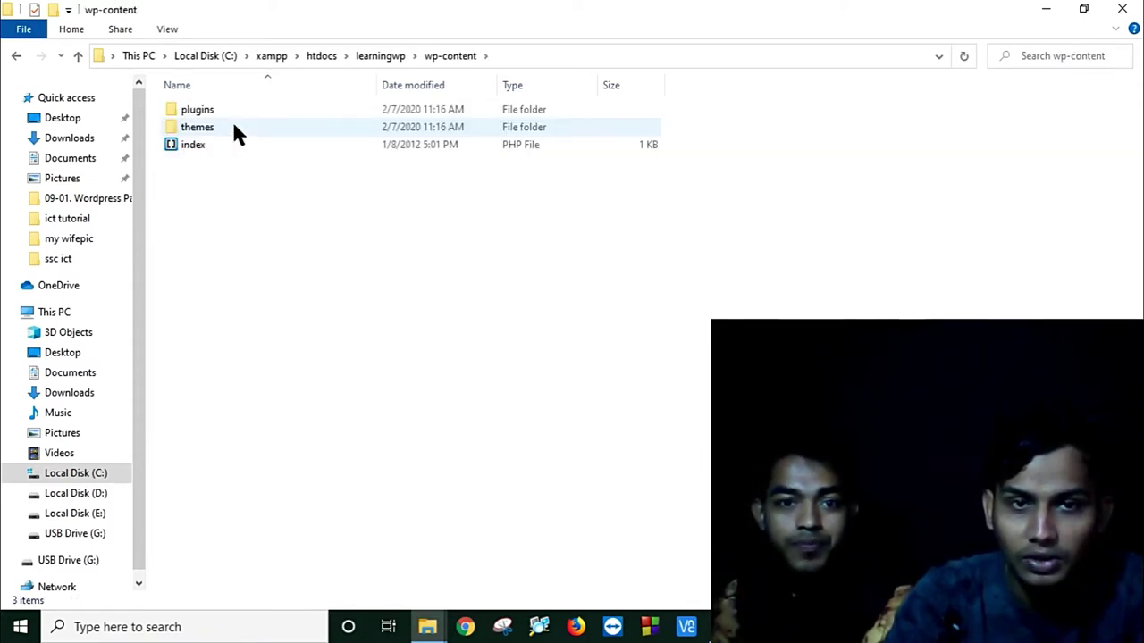
{"action": "double_click", "coordinate": [234, 126]}
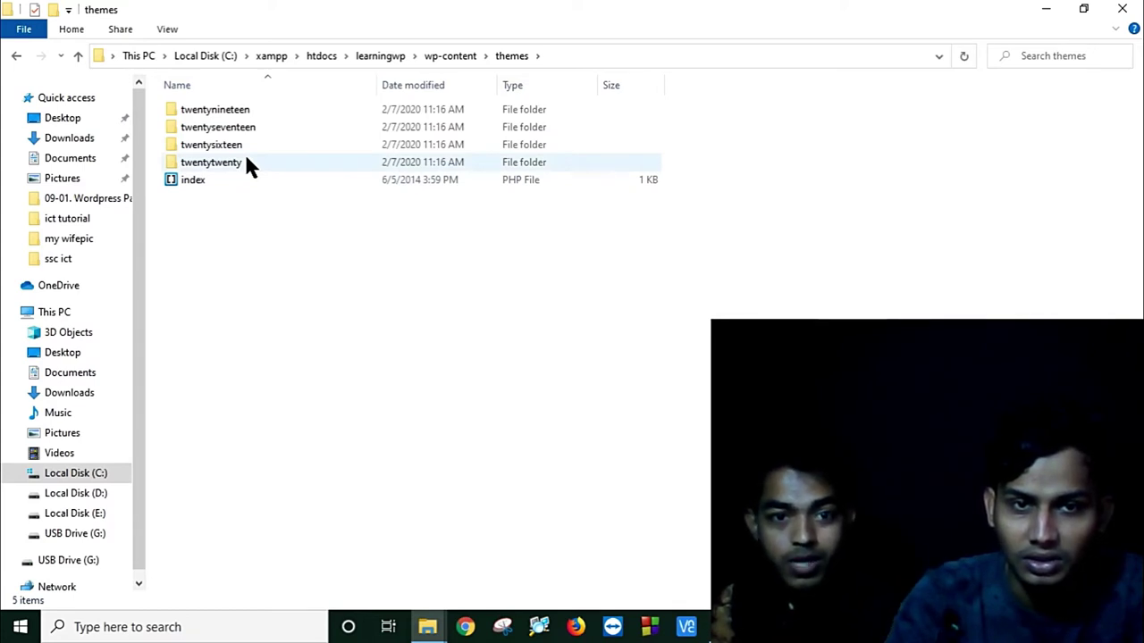
{"action": "right_click", "coordinate": [258, 259]}
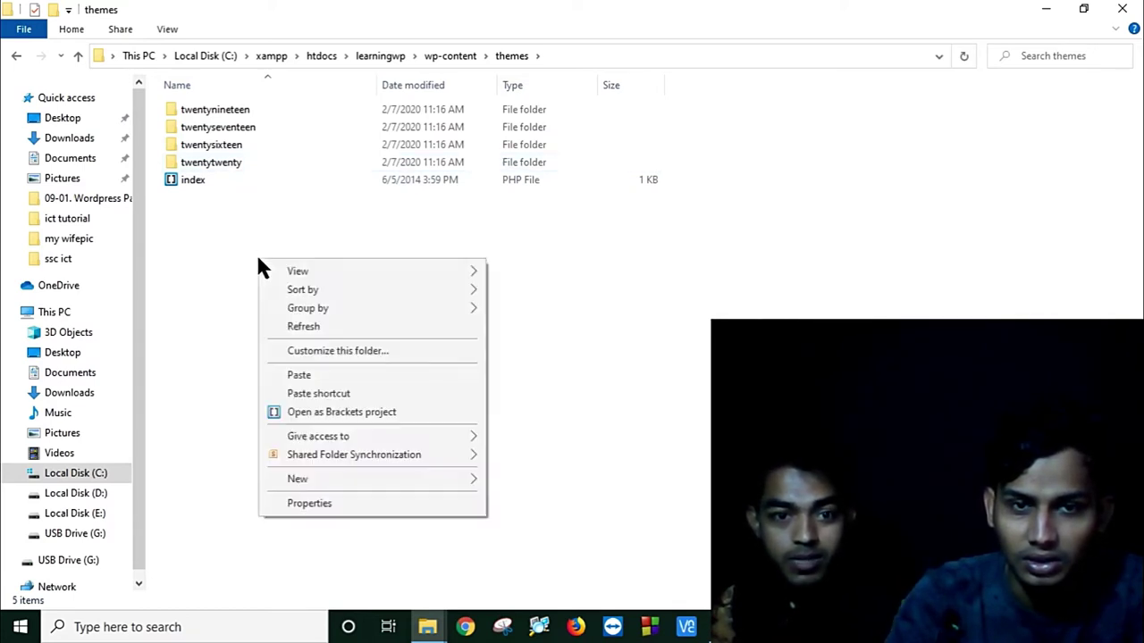
{"action": "mouse_move", "coordinate": [317, 486]}
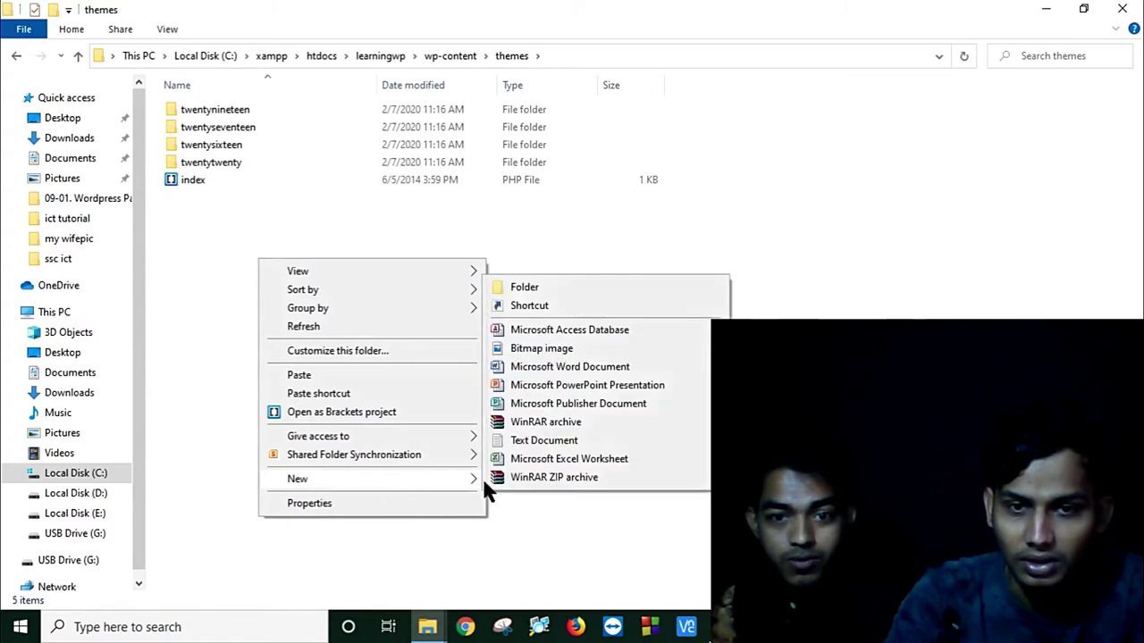
{"action": "left_click", "coordinate": [555, 288]}
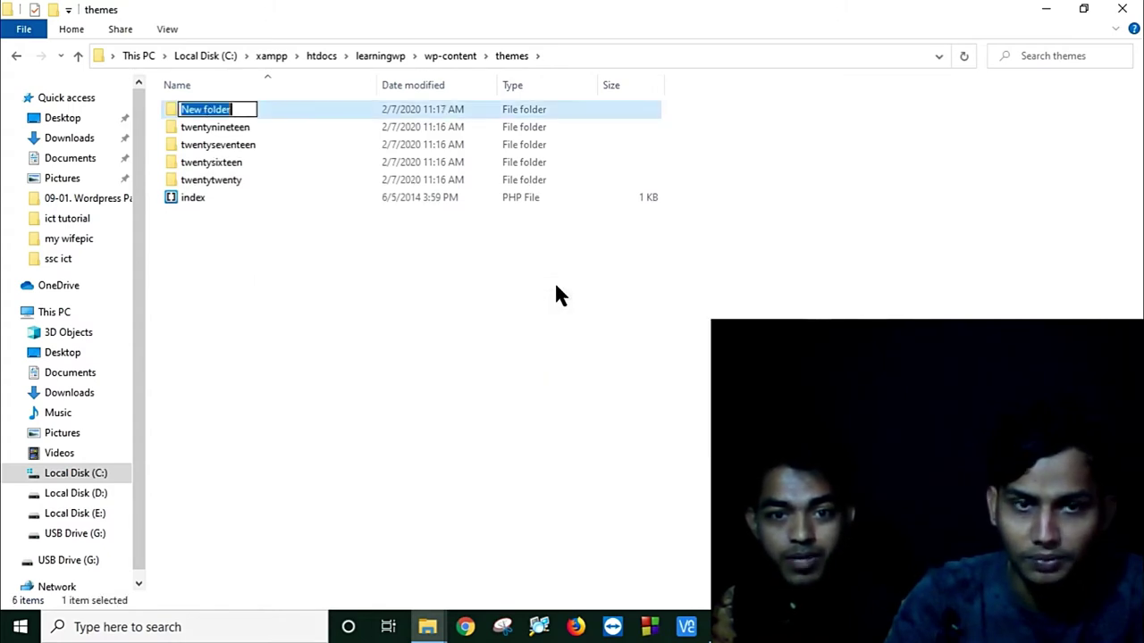
{"action": "type", "text": "mythem"}
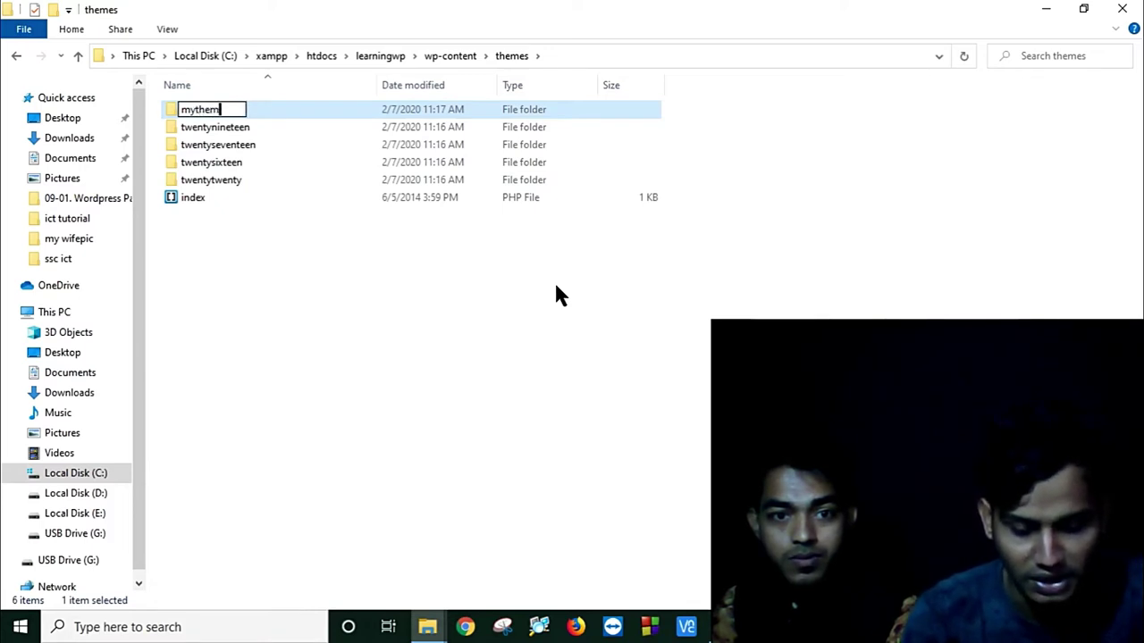
{"action": "type", "text": "e"}
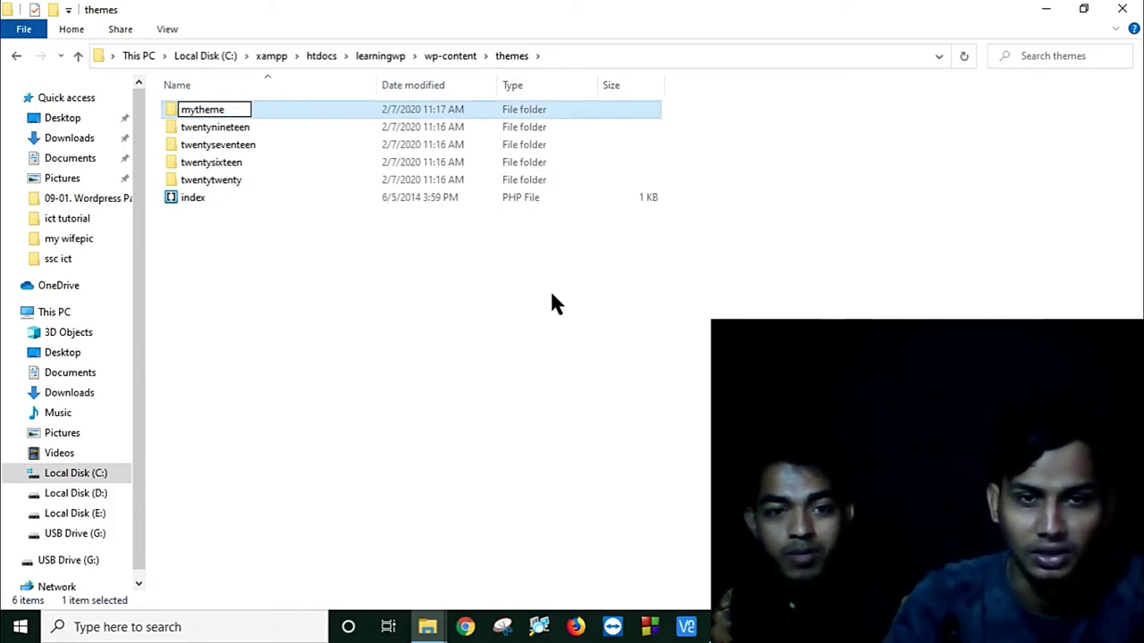
{"action": "left_click", "coordinate": [552, 293]}
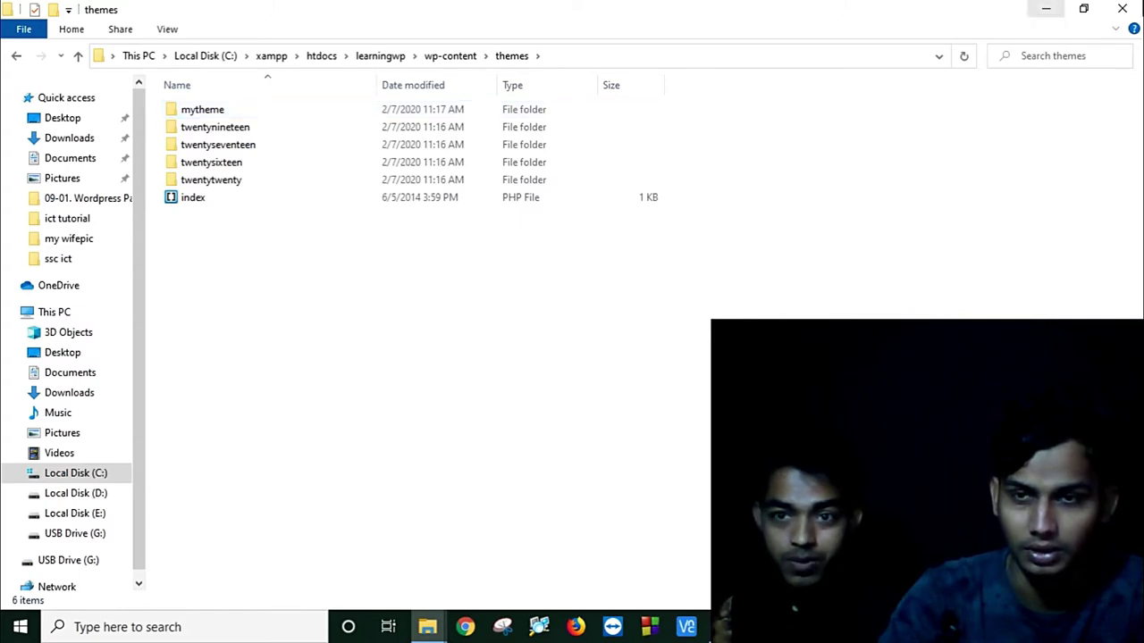
{"action": "left_click", "coordinate": [1122, 9]}
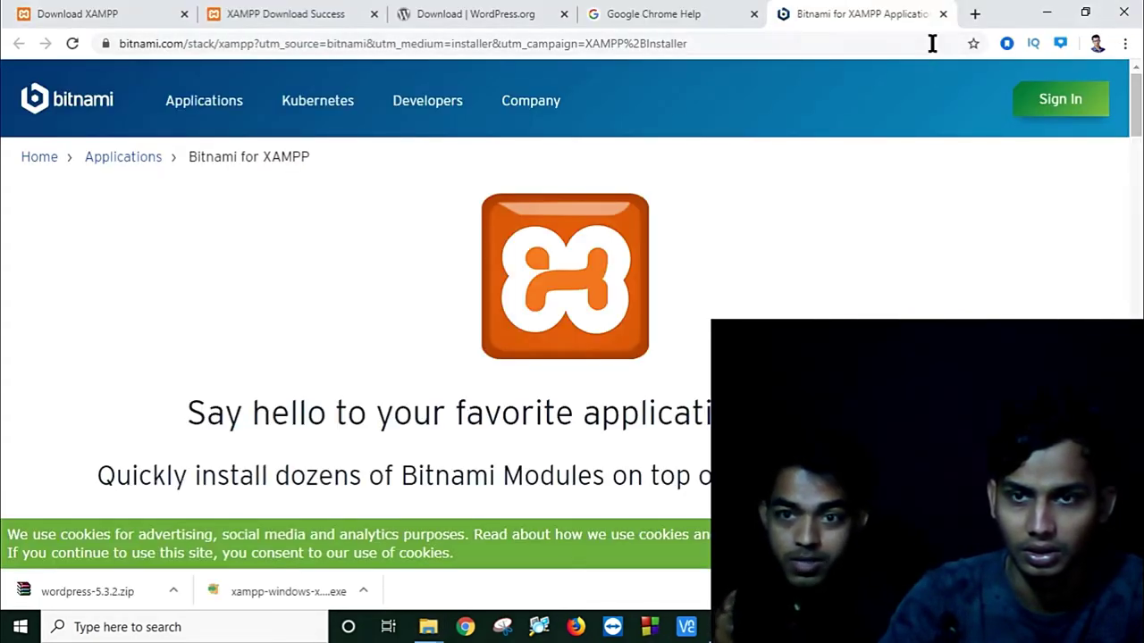
Step: Load localhost/learningwp in a new Chrome tab, then switch to the XAMPP Control Panel
{"action": "left_click", "coordinate": [974, 15]}
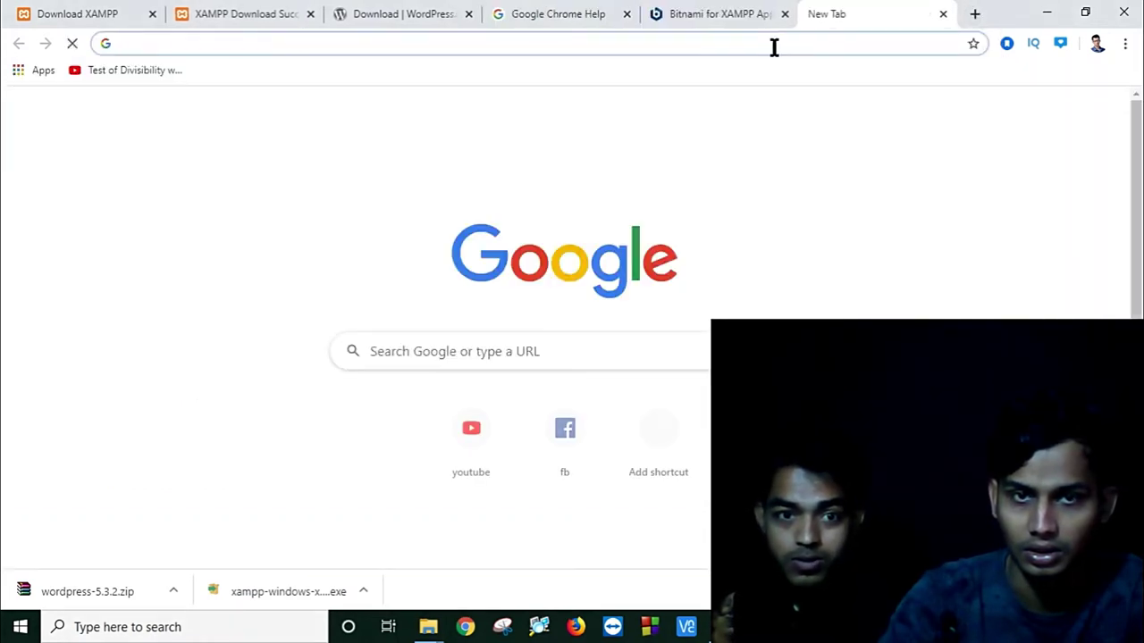
{"action": "type", "text": "loc"}
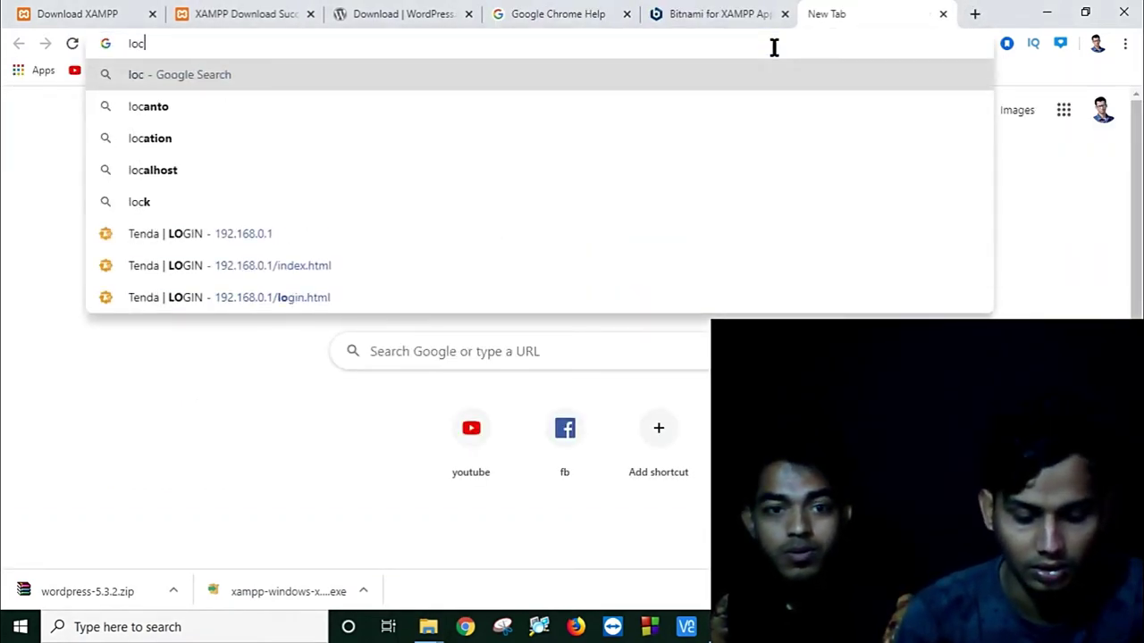
{"action": "type", "text": "alhost"}
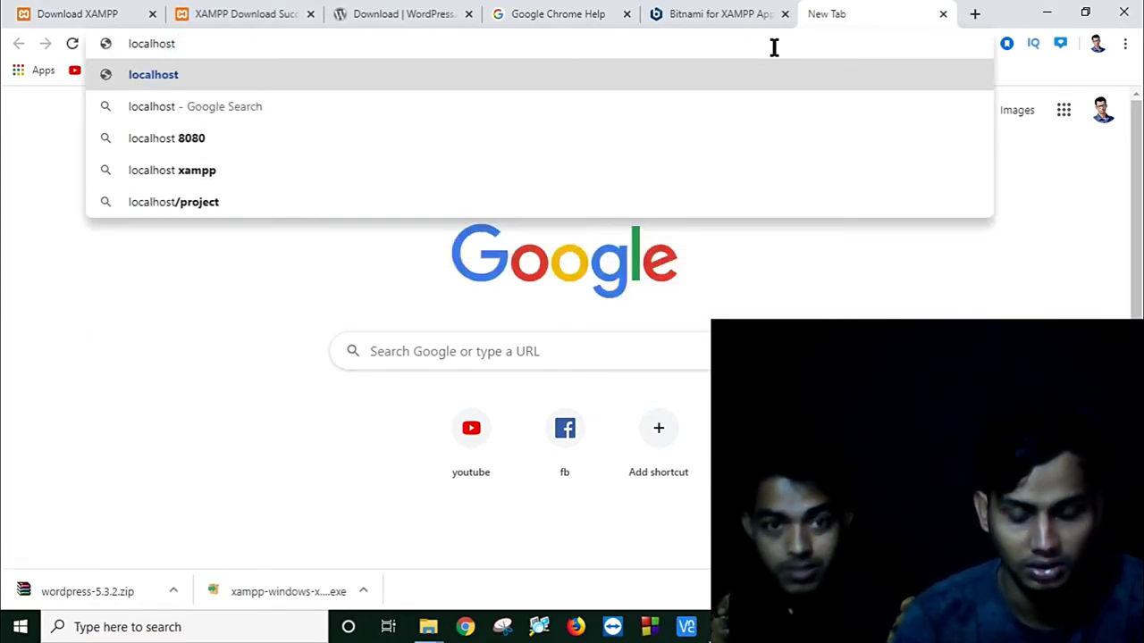
{"action": "type", "text": "/"}
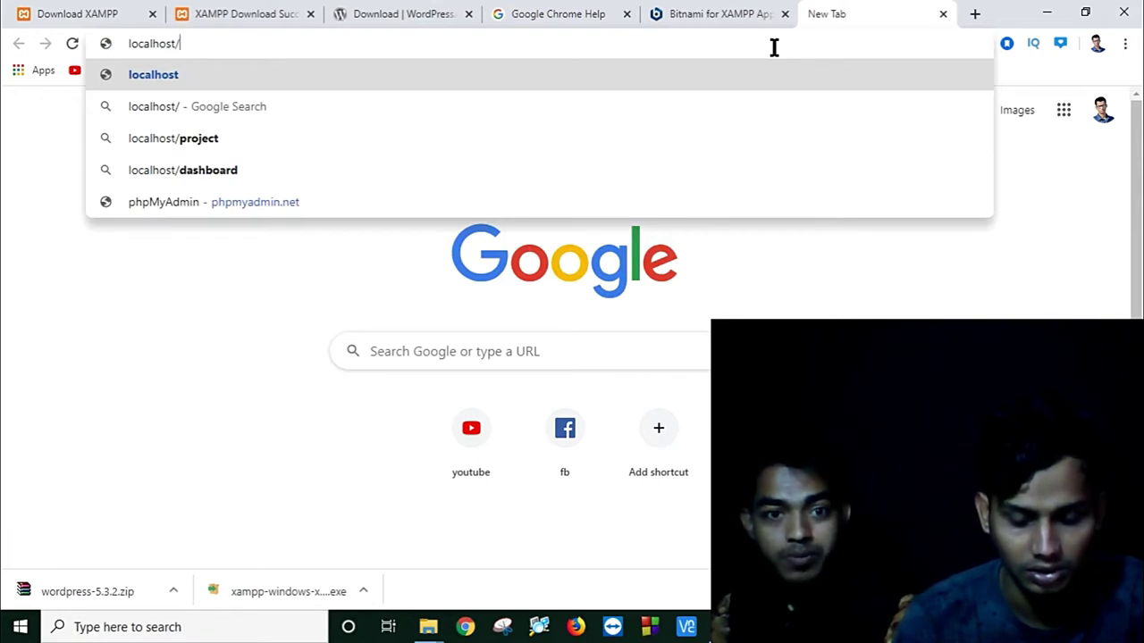
{"action": "type", "text": "learn"}
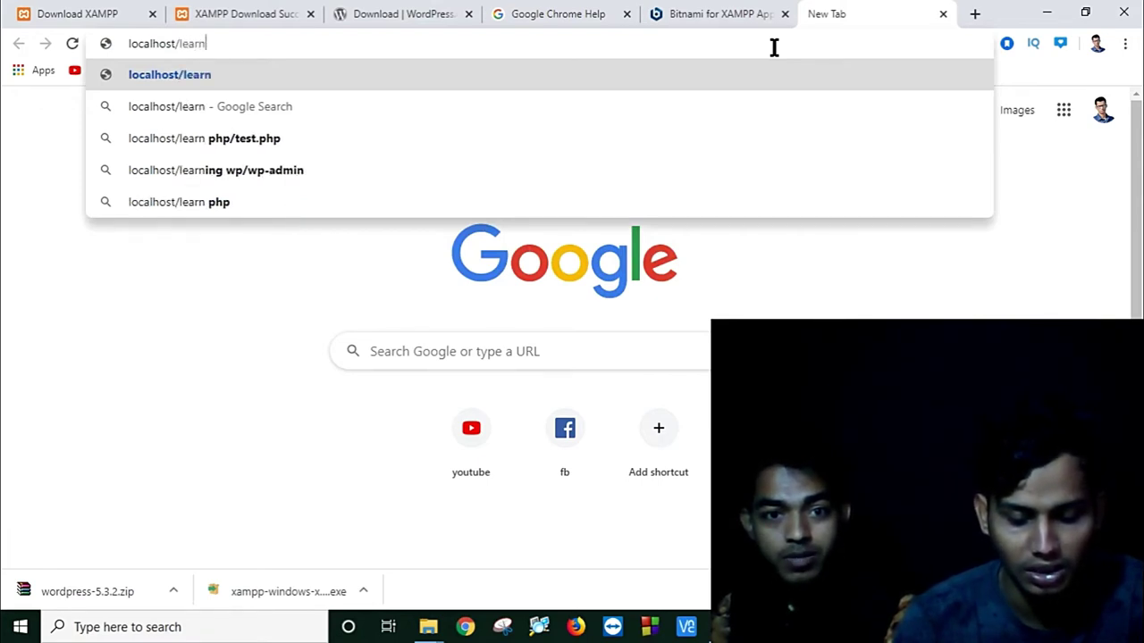
{"action": "type", "text": "ing"}
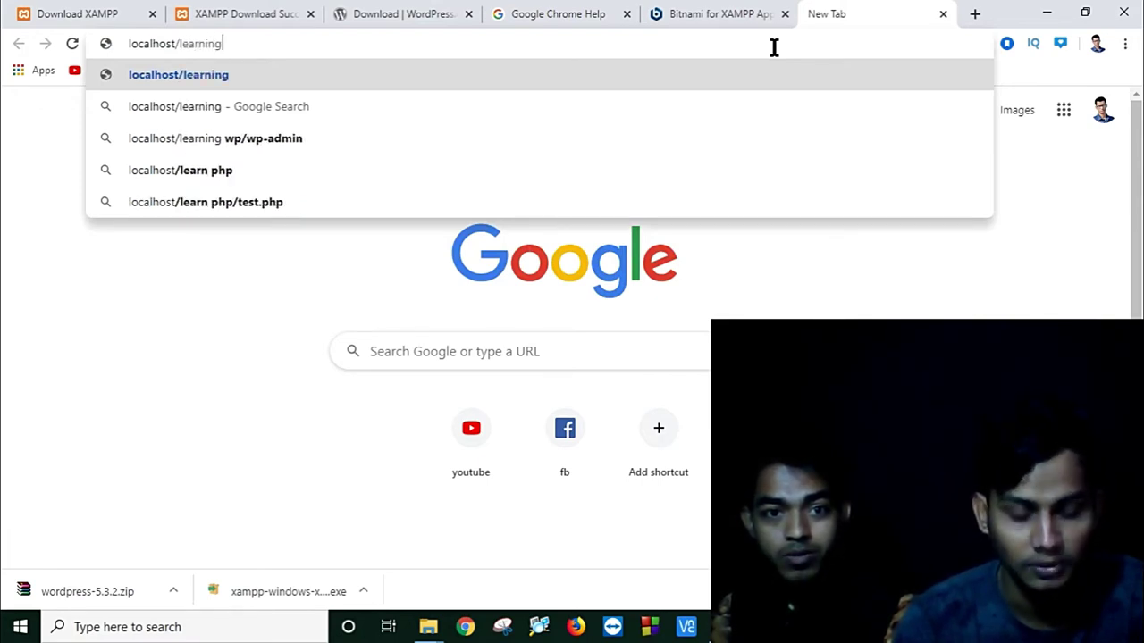
{"action": "type", "text": "wp"}
{"action": "key", "text": "Return"}
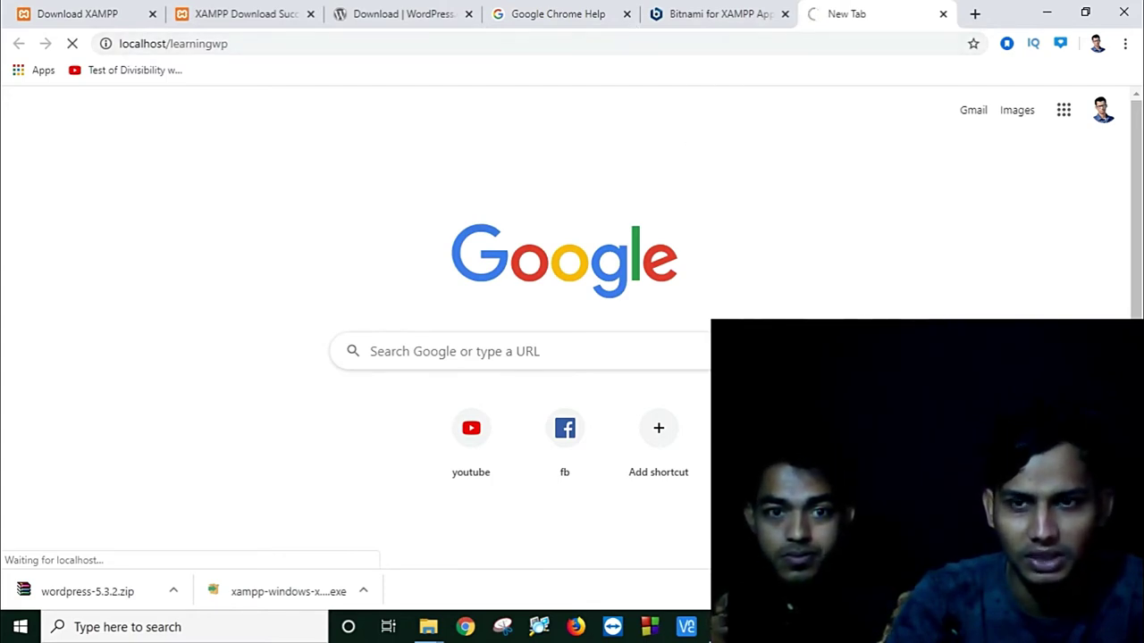
{"action": "key", "text": "alt+Tab"}
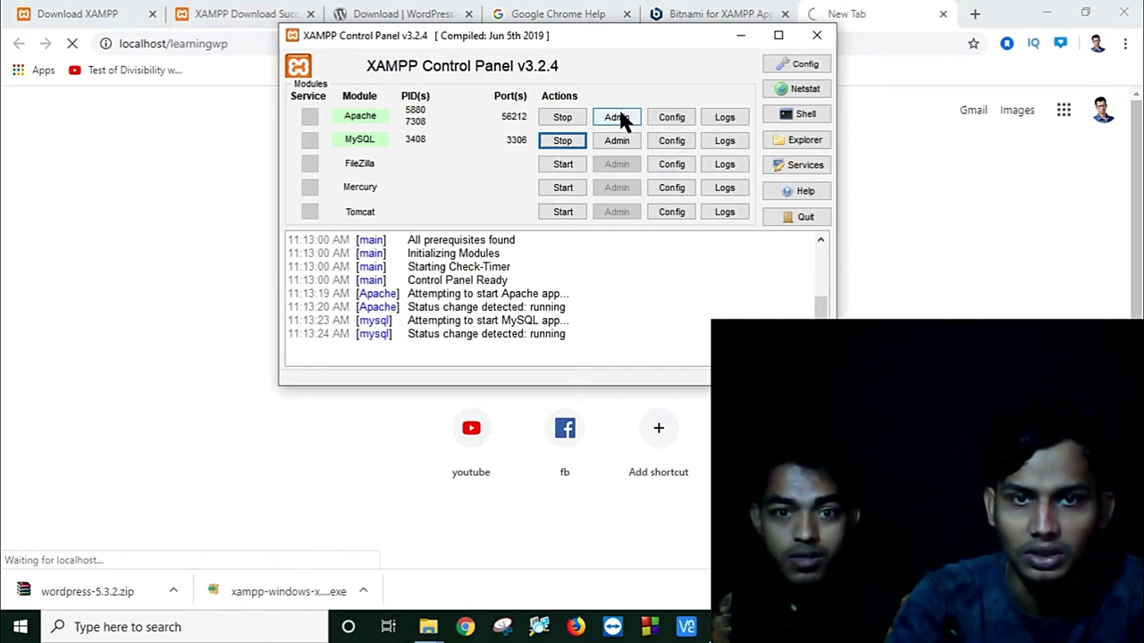
Step: Keep English (United States) as the language and continue past the welcome page with Let's go!
{"action": "left_click", "coordinate": [740, 35]}
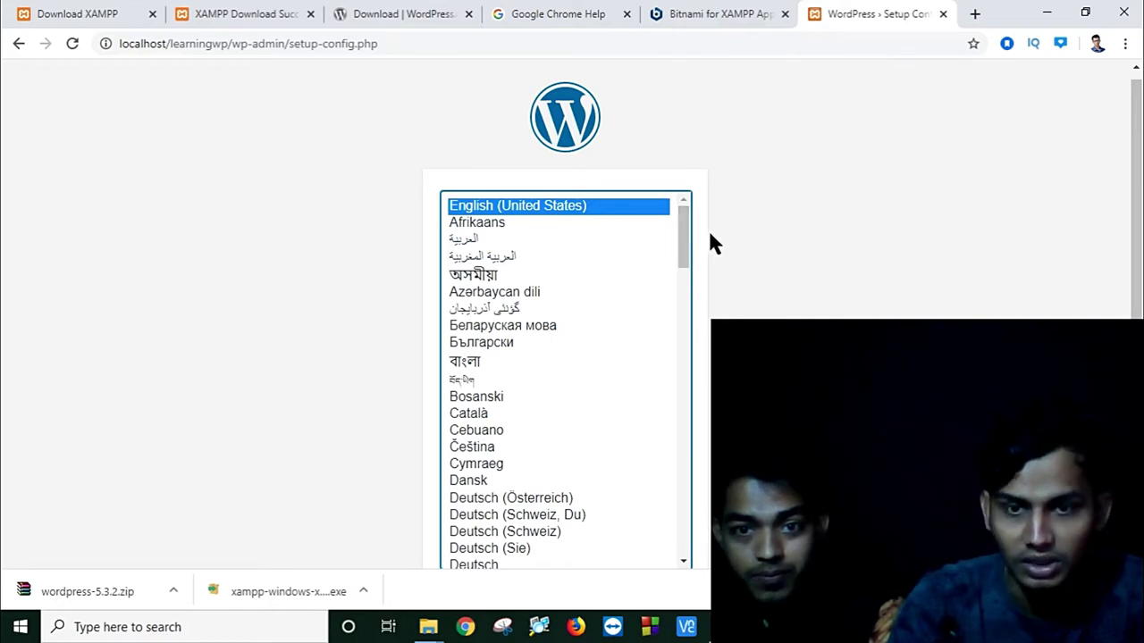
{"action": "key", "text": "Return"}
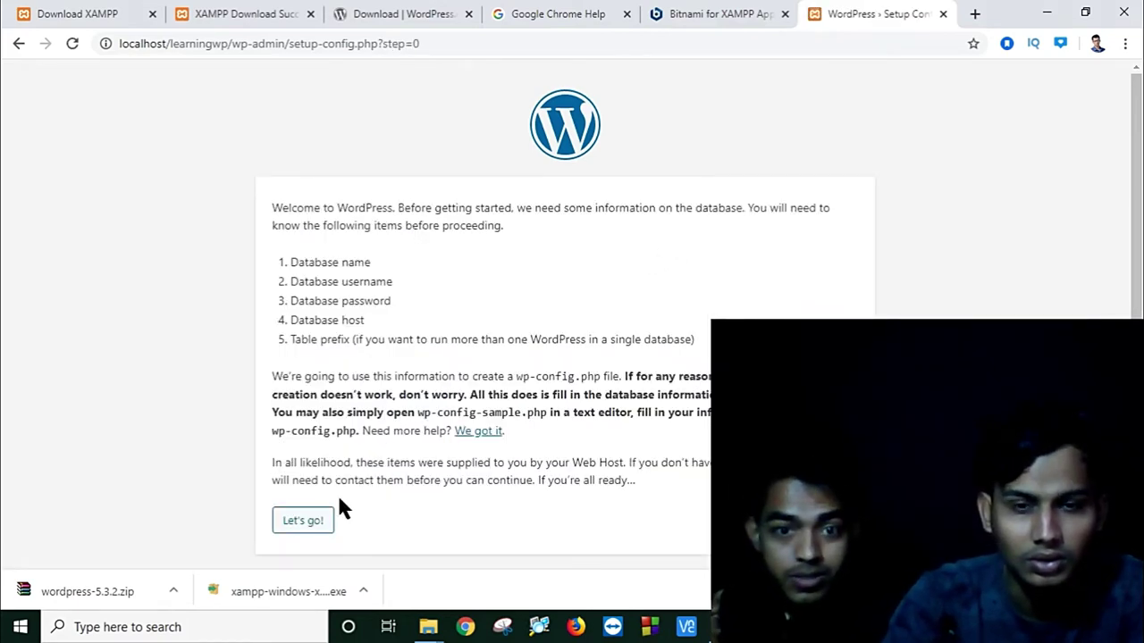
{"action": "scroll", "coordinate": [419, 373], "scroll_direction": "down", "scroll_amount": 1}
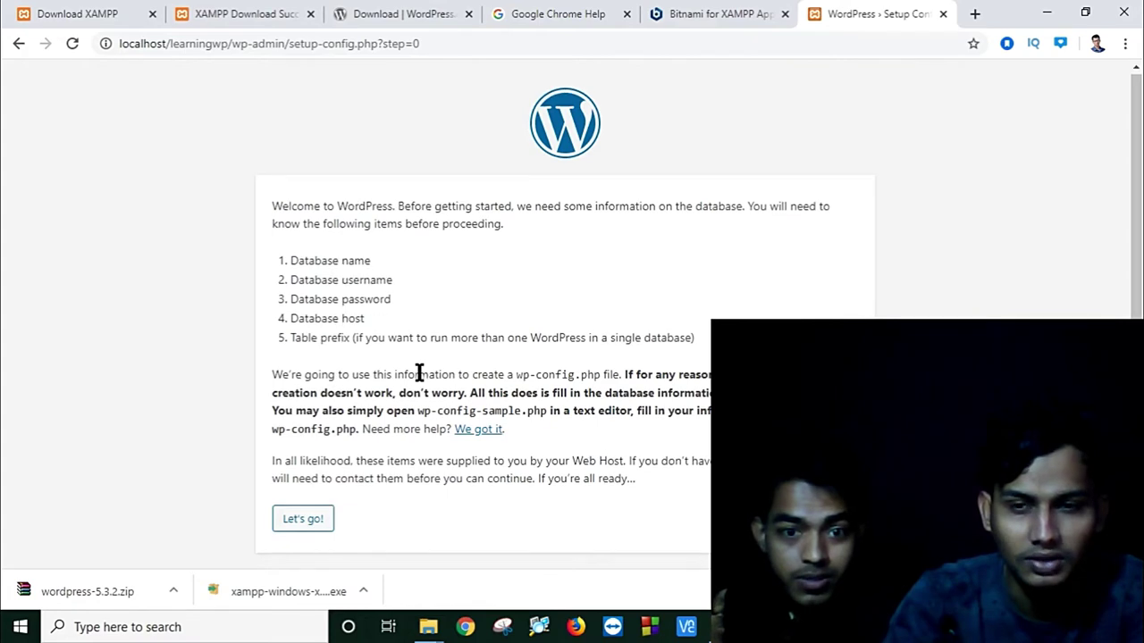
{"action": "left_click", "coordinate": [319, 519]}
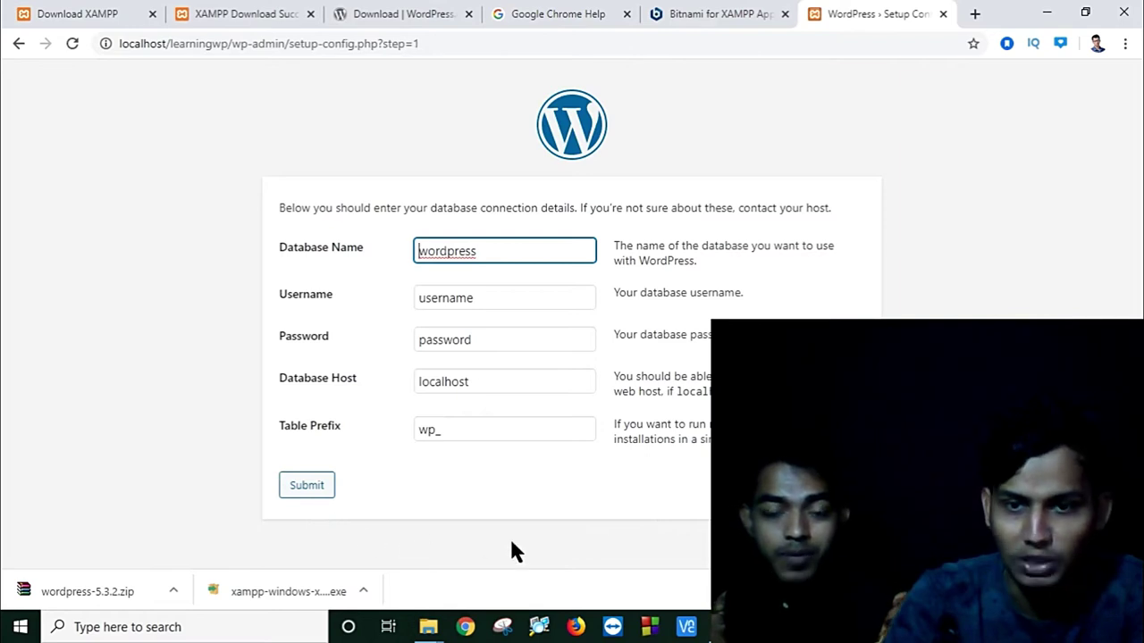
Step: Replace the defaults with database name mydb plus the database username and password
{"action": "key", "text": "alt+Tab"}
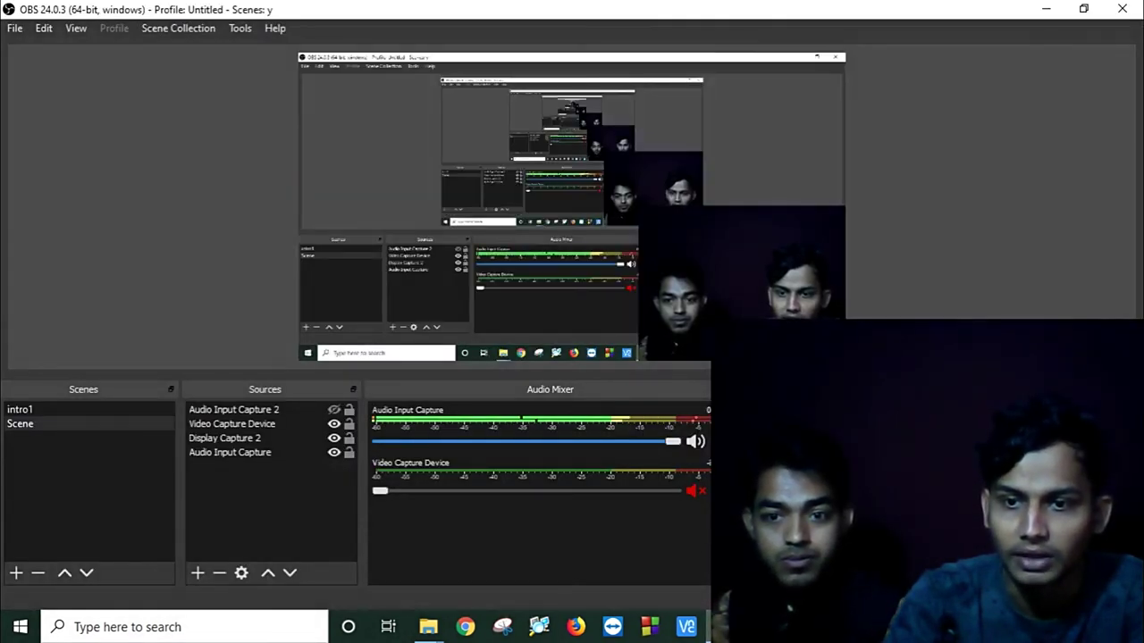
{"action": "left_click", "coordinate": [1041, 11]}
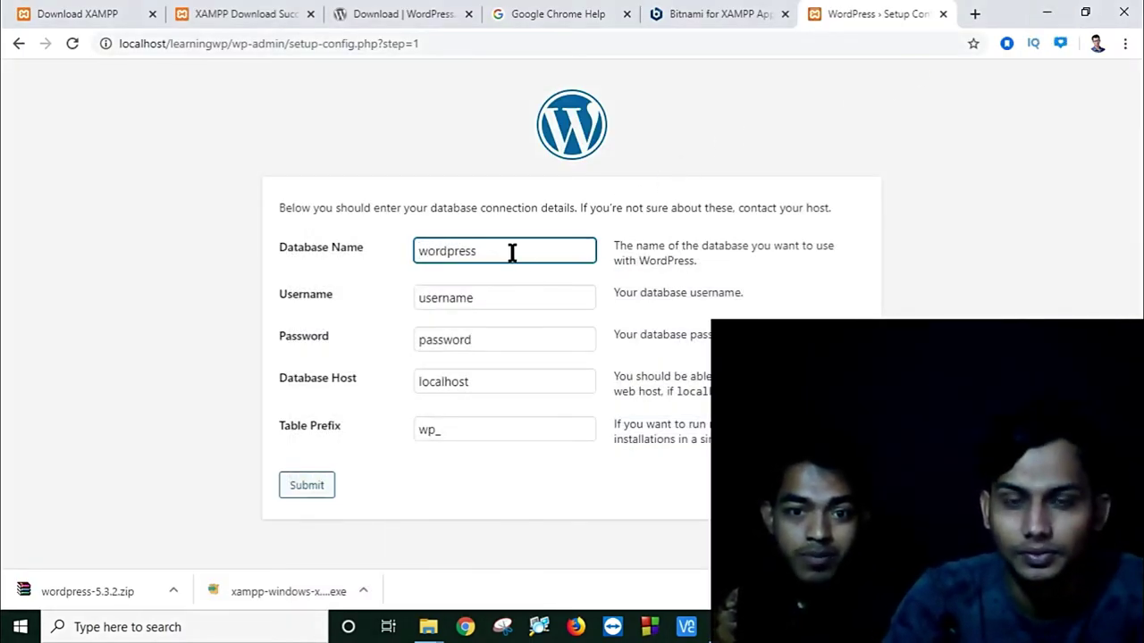
{"action": "left_click_drag", "start_coordinate": [510, 251], "coordinate": [388, 259]}
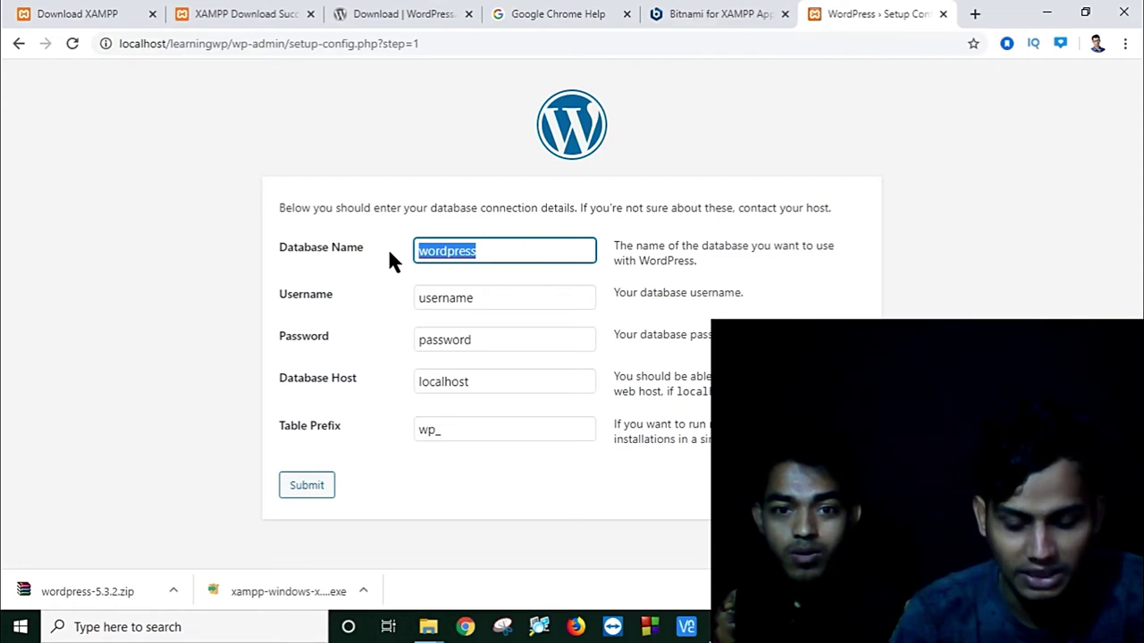
{"action": "type", "text": "my"}
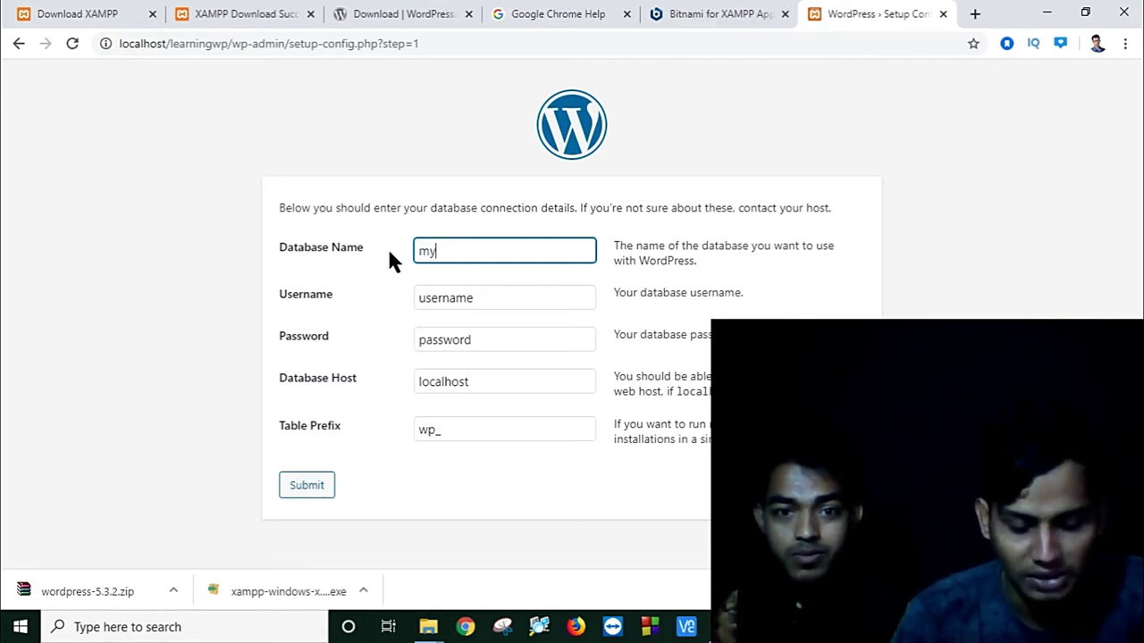
{"action": "type", "text": "db"}
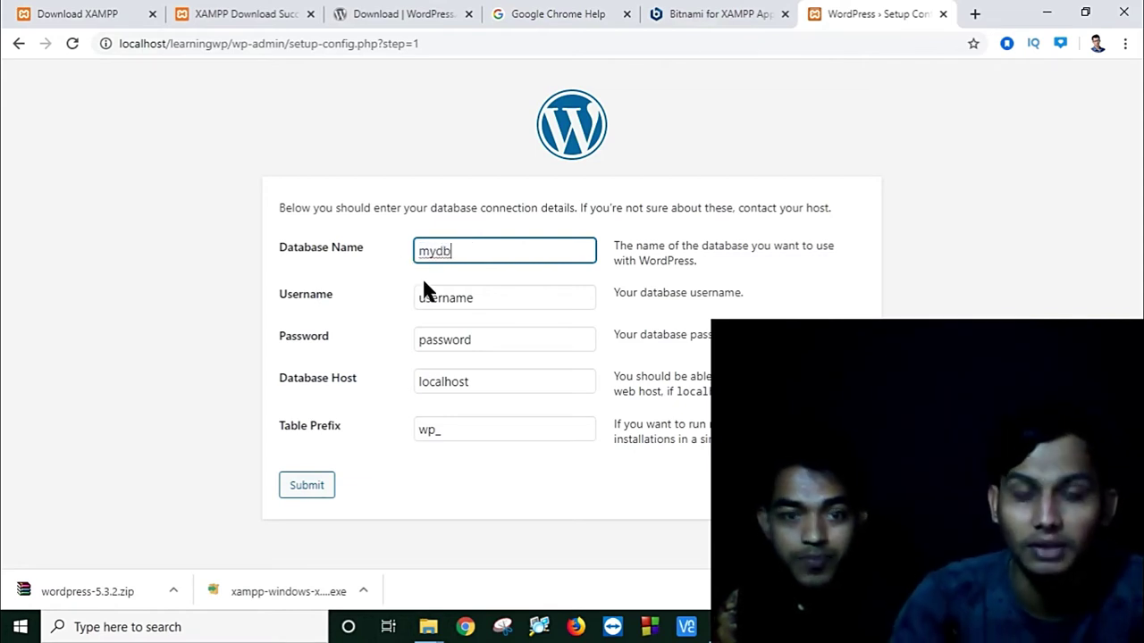
{"action": "double_click", "coordinate": [459, 297]}
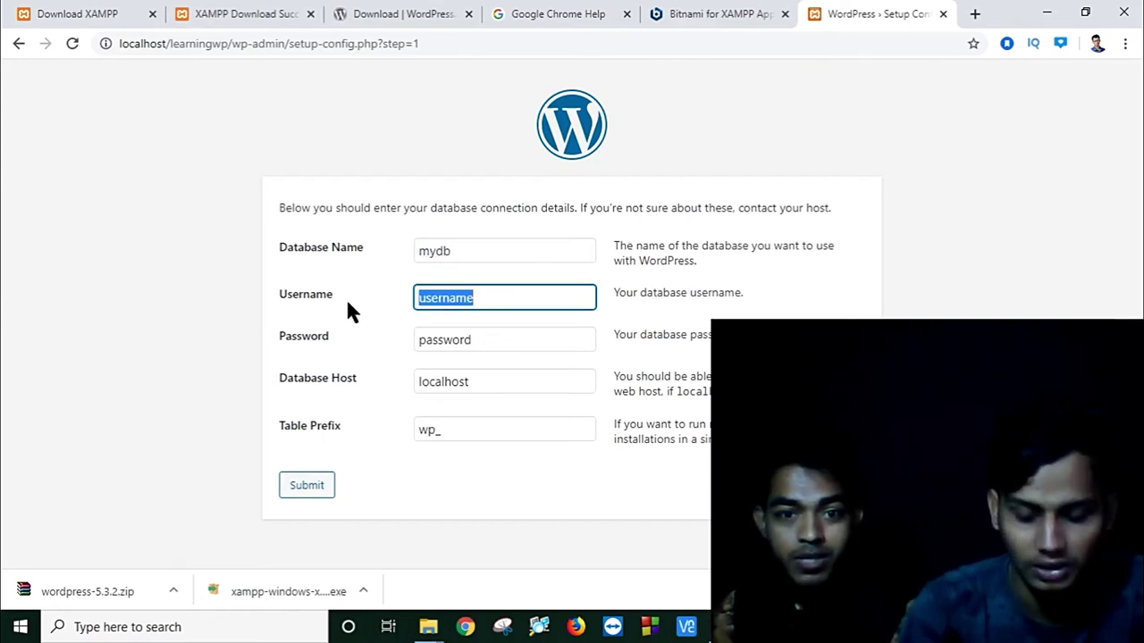
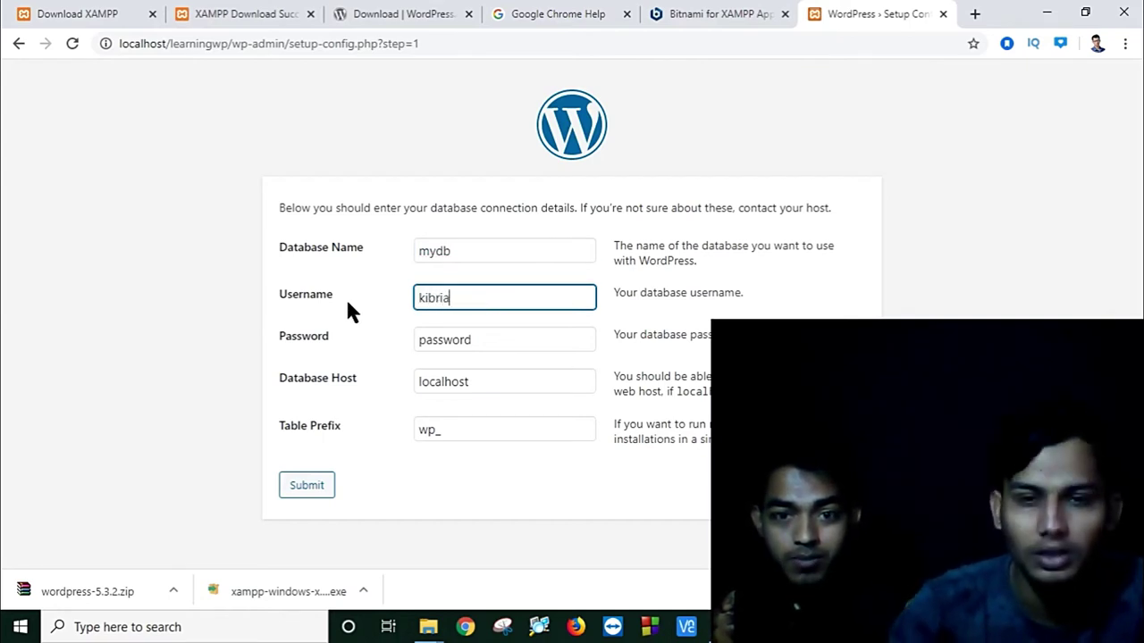
{"action": "left_click_drag", "start_coordinate": [510, 334], "coordinate": [381, 340]}
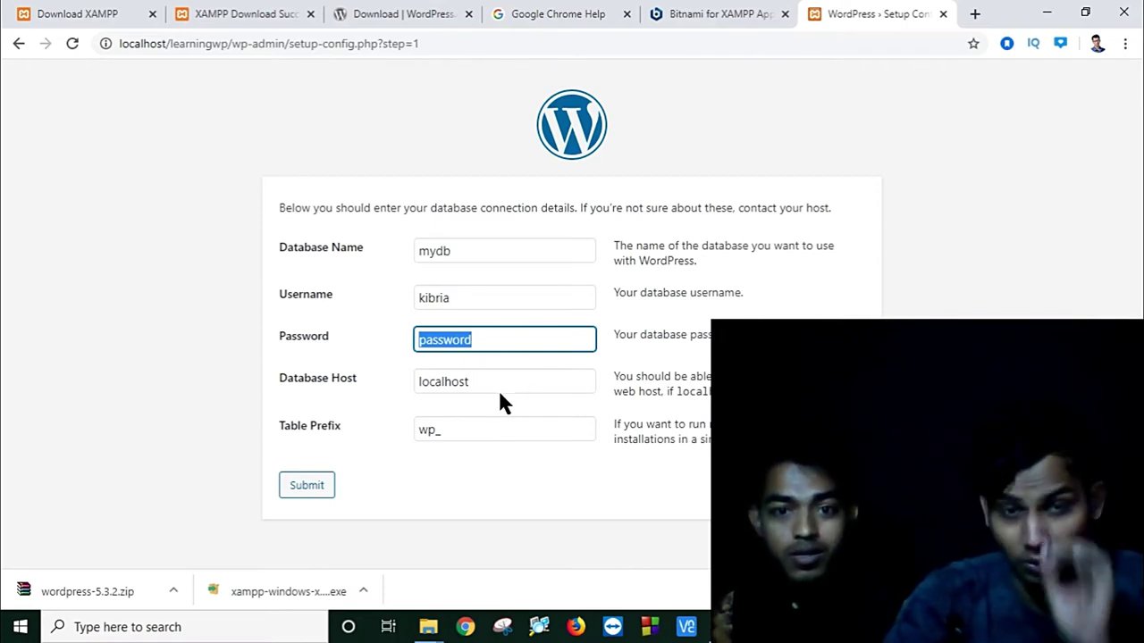
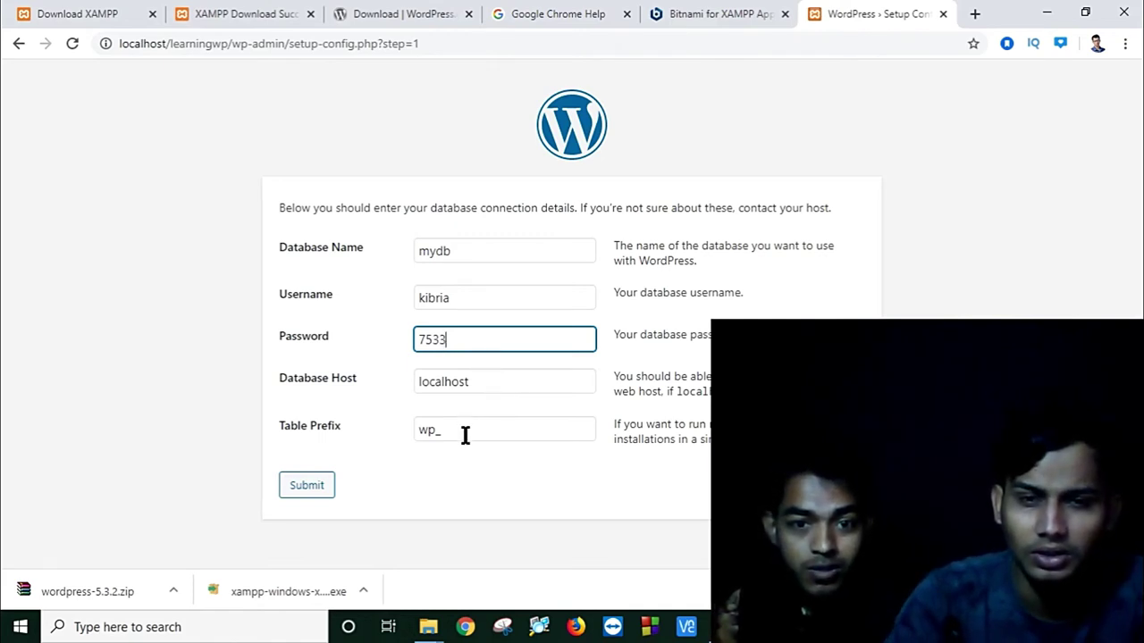
Step: Submit the database details, then use Try Again on the connection error to return to the form
{"action": "left_click", "coordinate": [319, 487]}
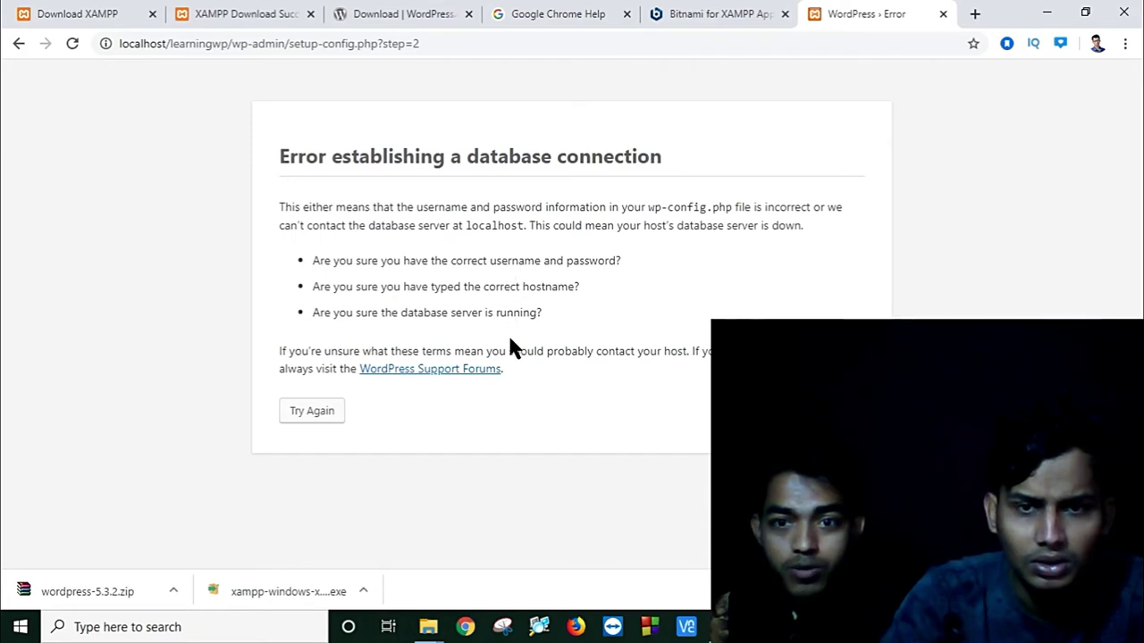
{"action": "left_click", "coordinate": [298, 413]}
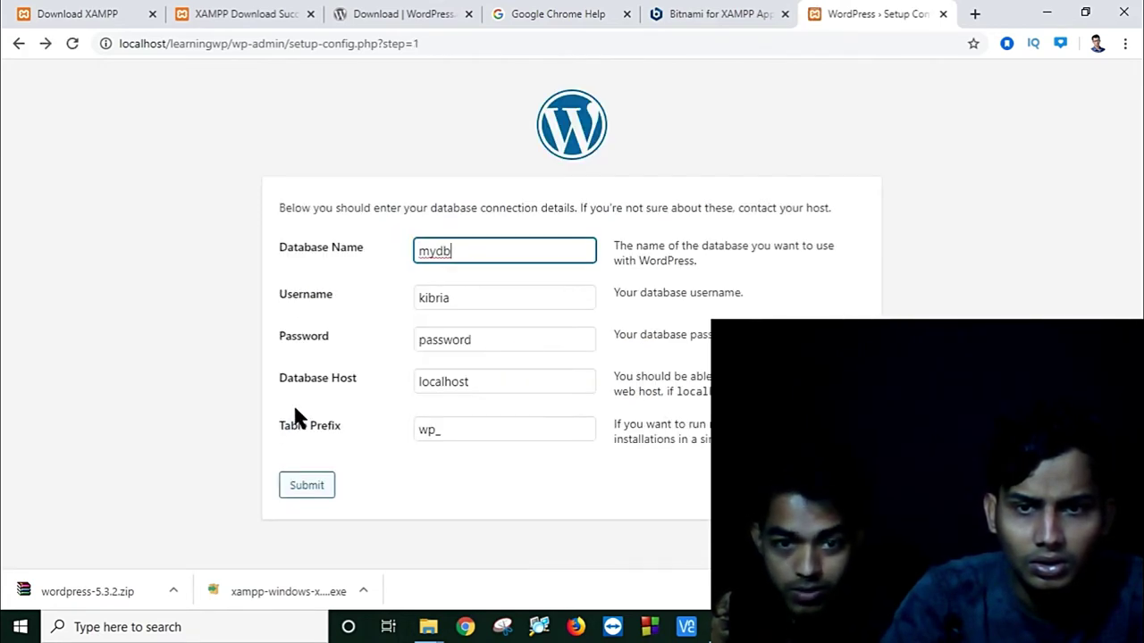
Step: Replace the database password with a new one and resubmit the connection form
{"action": "left_click", "coordinate": [485, 437]}
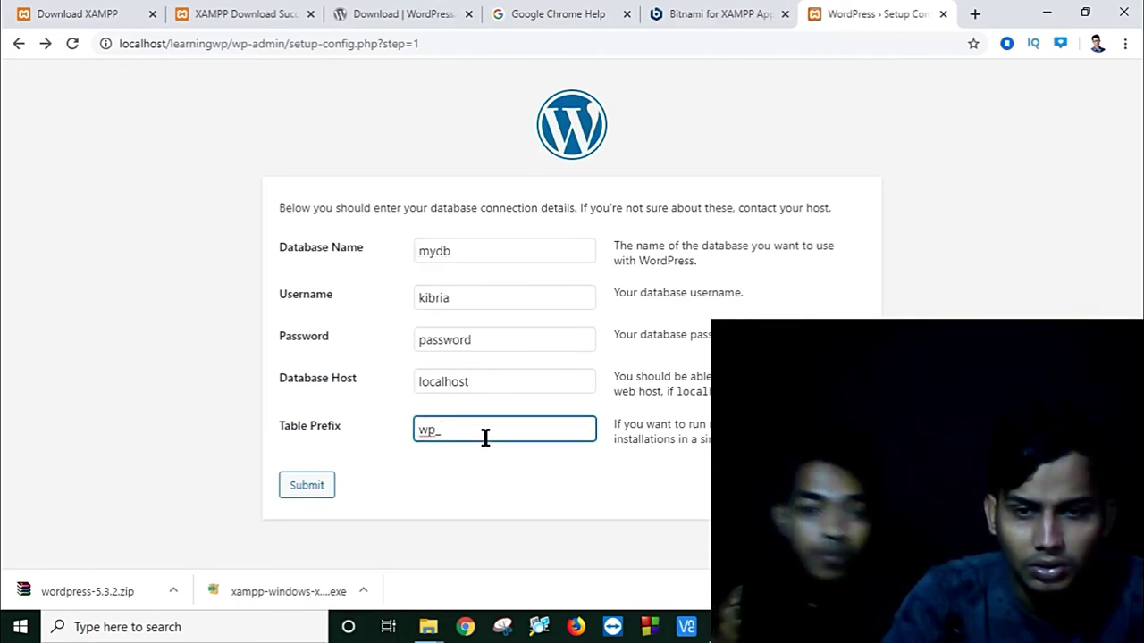
{"action": "left_click", "coordinate": [488, 340]}
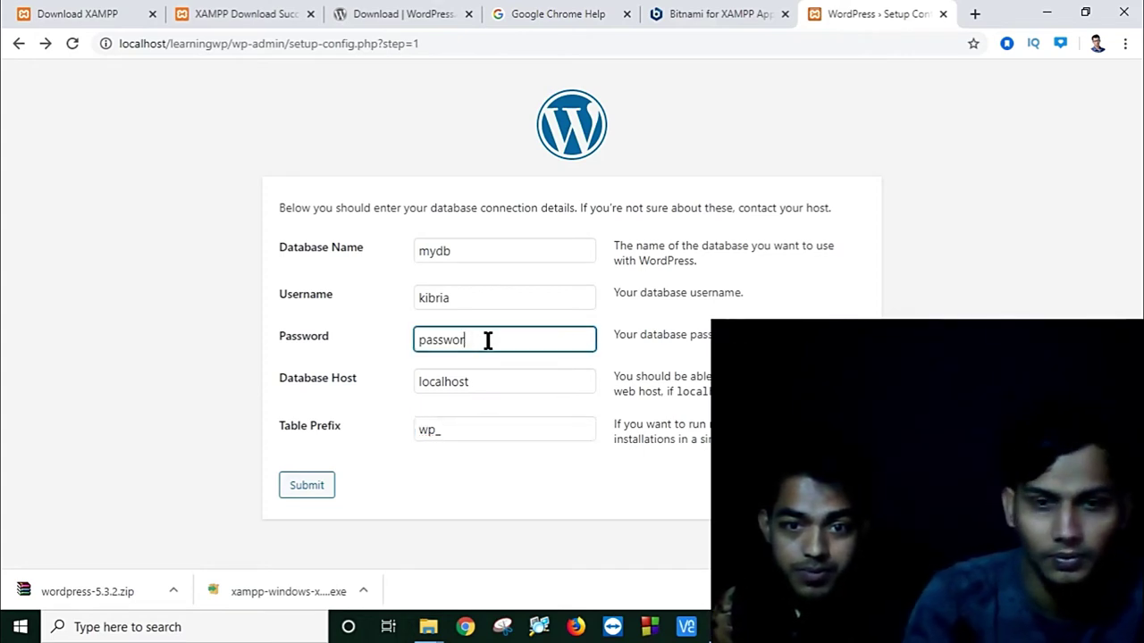
{"action": "key", "text": "ctrl+a"}
{"action": "key", "text": "BackSpace"}
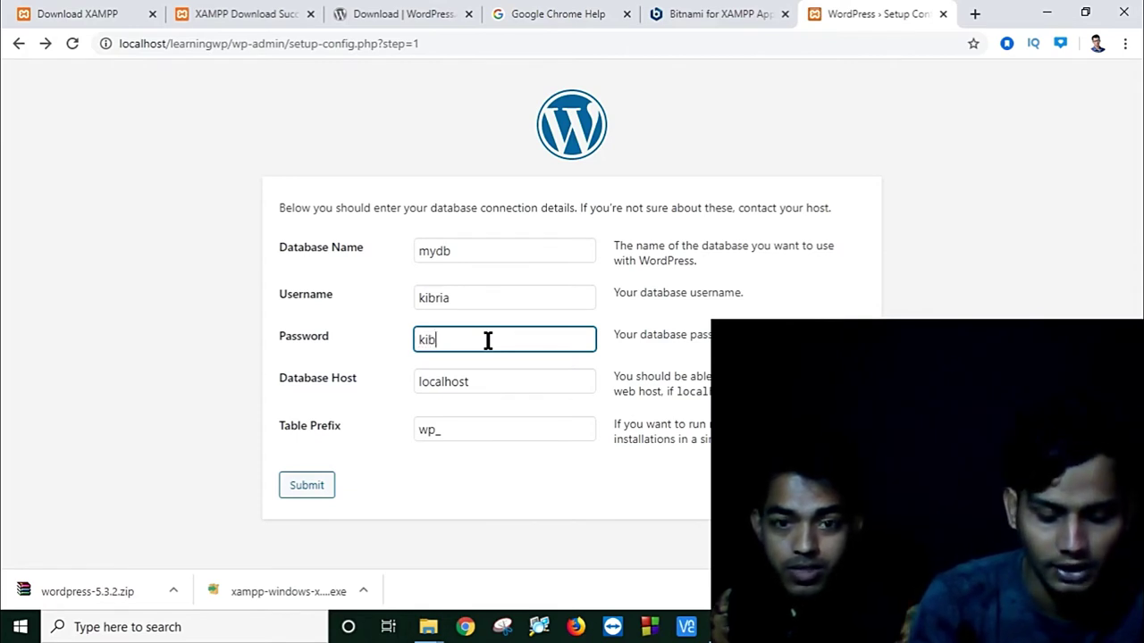
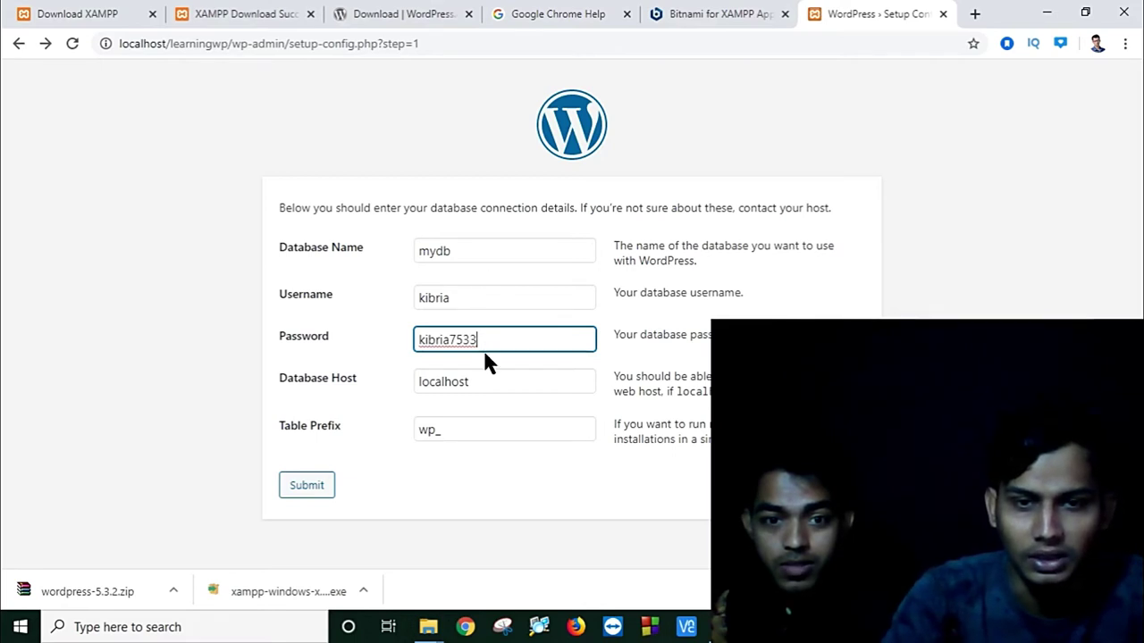
{"action": "left_click", "coordinate": [324, 488]}
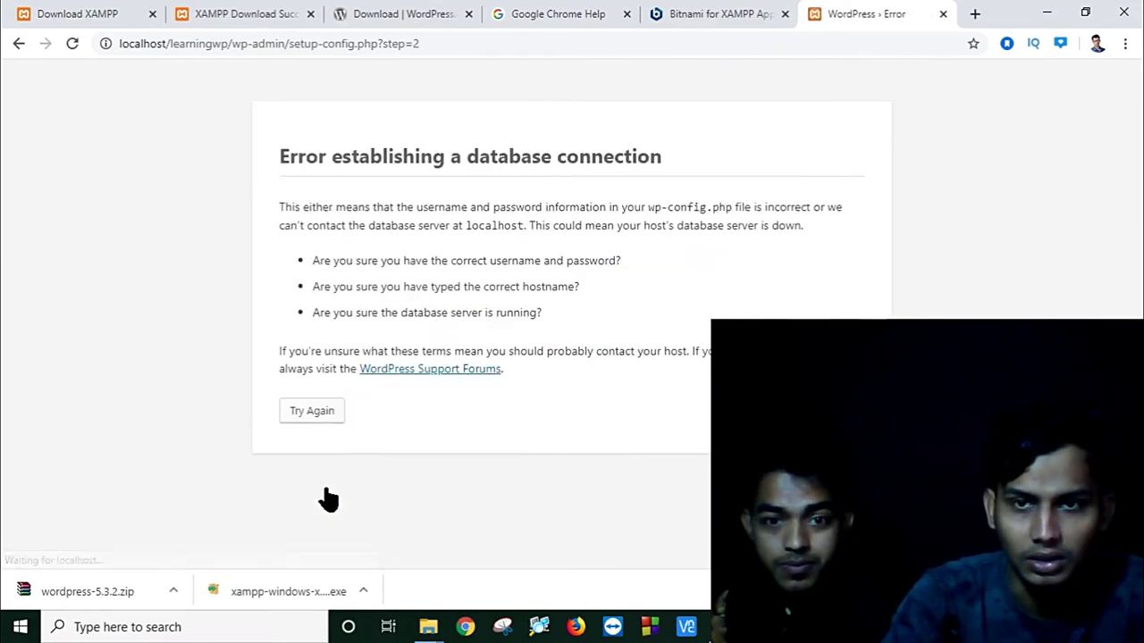
Step: Check phpMyAdmin and Google for XAMPP's default credentials (root), then return to the WordPress form
{"action": "left_click", "coordinate": [312, 412]}
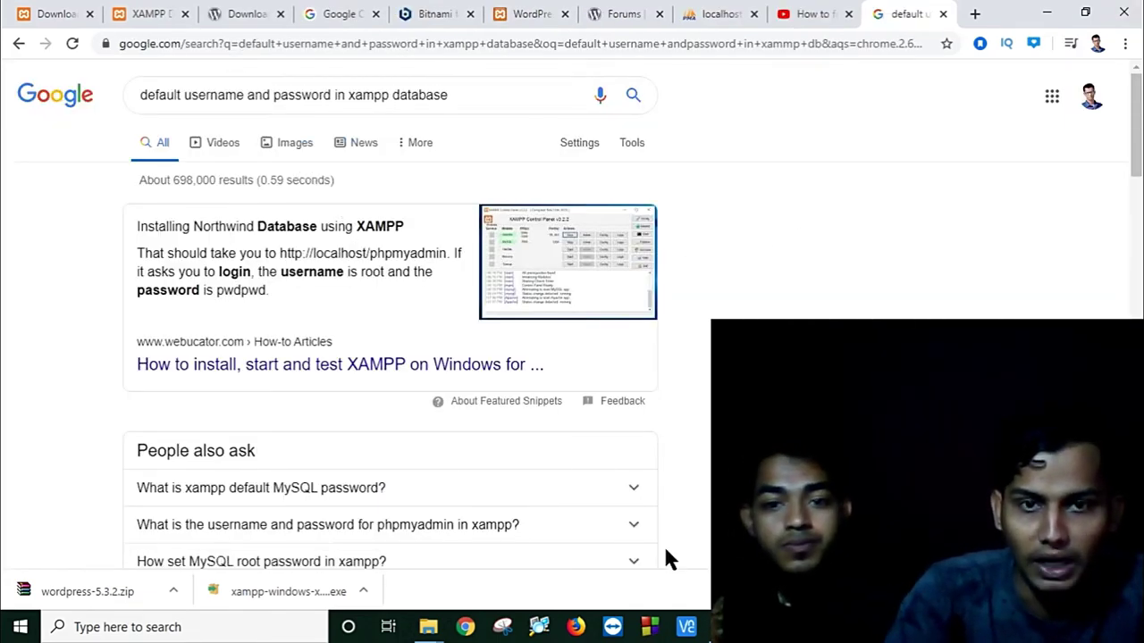
{"action": "left_click", "coordinate": [706, 19]}
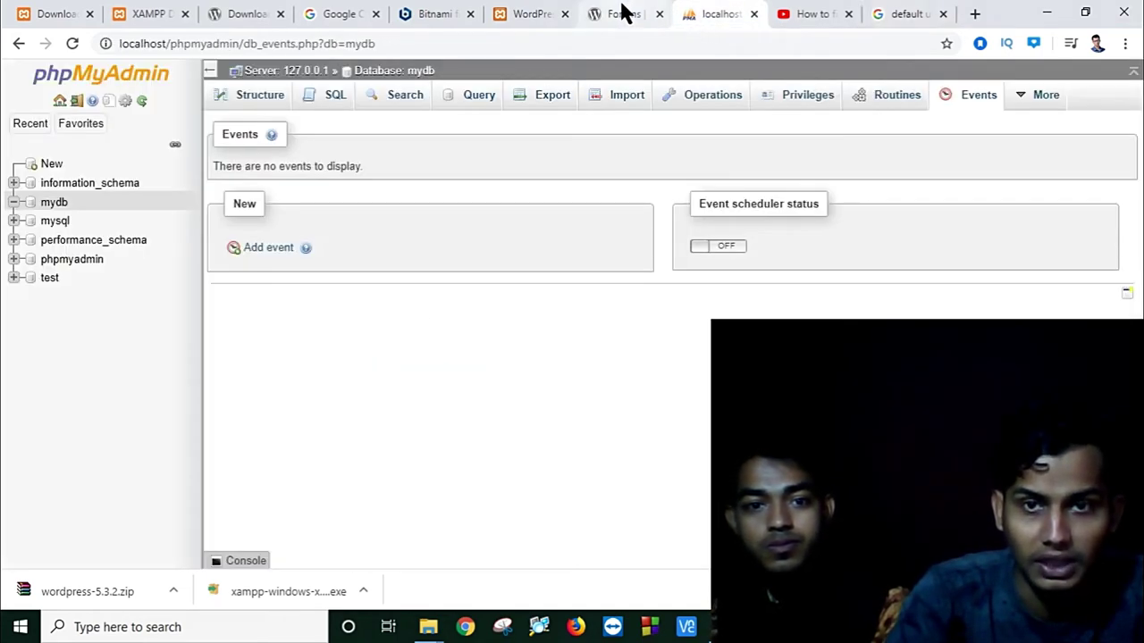
{"action": "left_click", "coordinate": [621, 14]}
{"action": "left_click", "coordinate": [531, 13]}
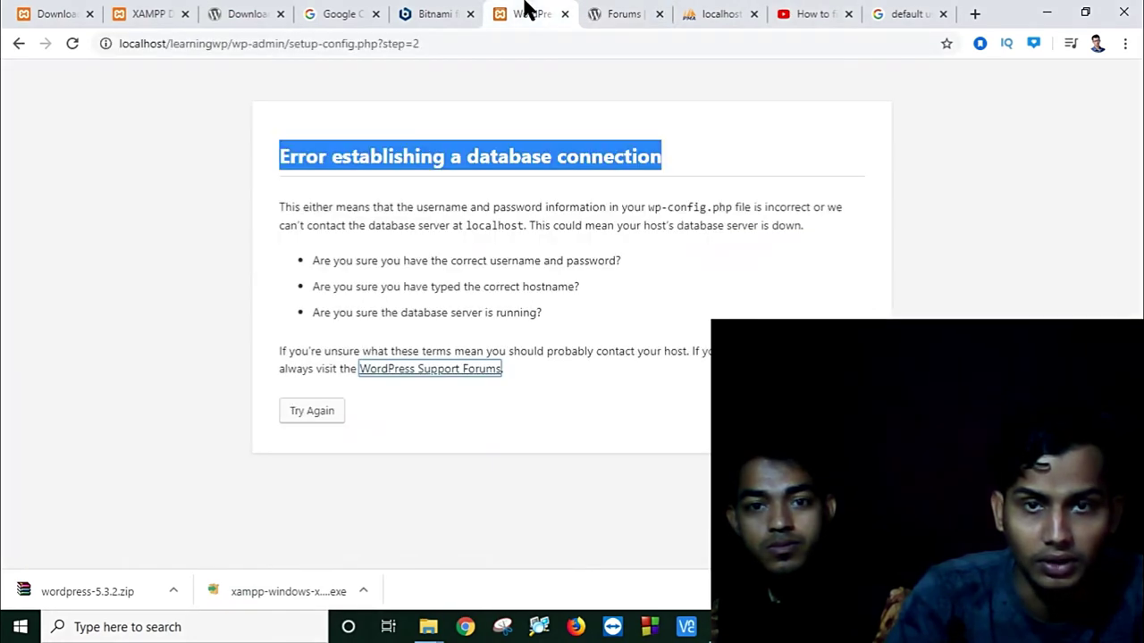
{"action": "left_click", "coordinate": [312, 412]}
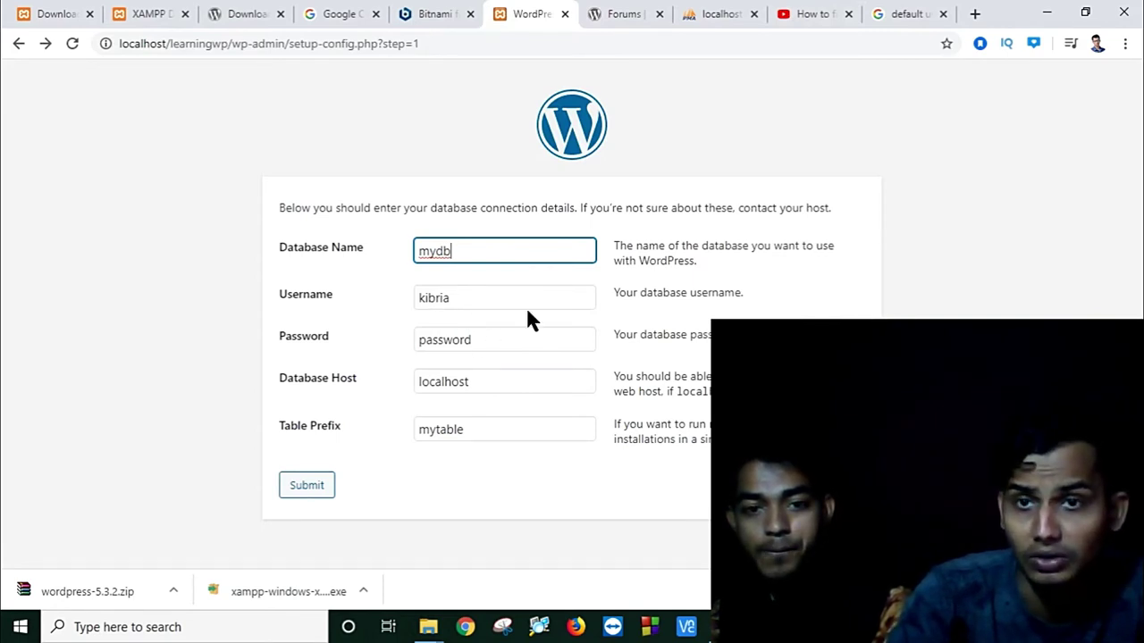
{"action": "left_click", "coordinate": [713, 15]}
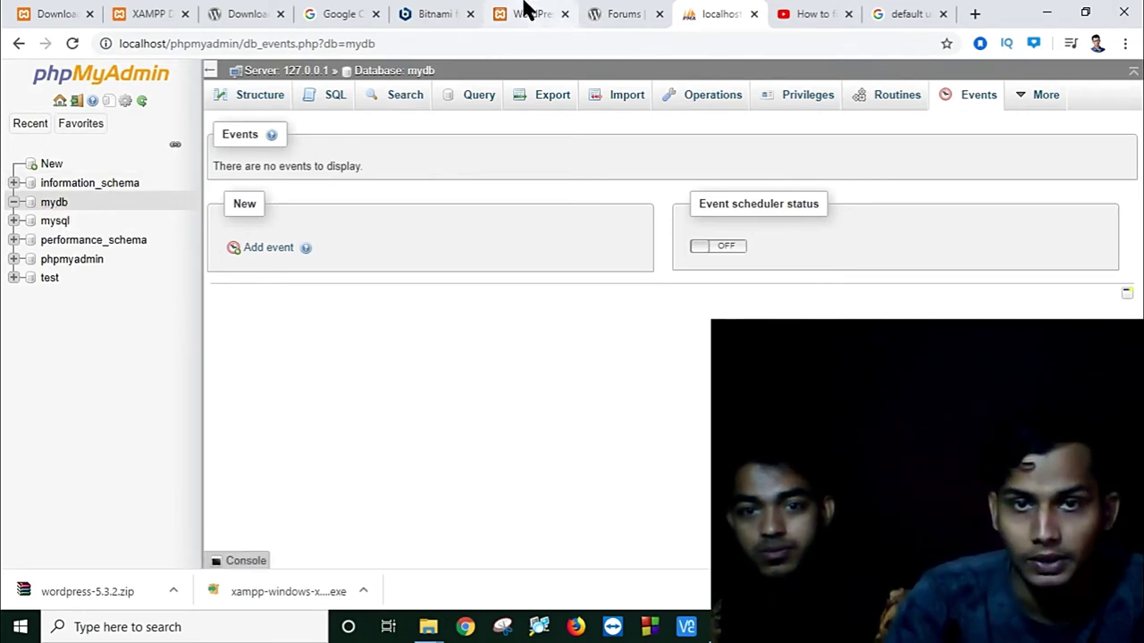
{"action": "left_click", "coordinate": [525, 13]}
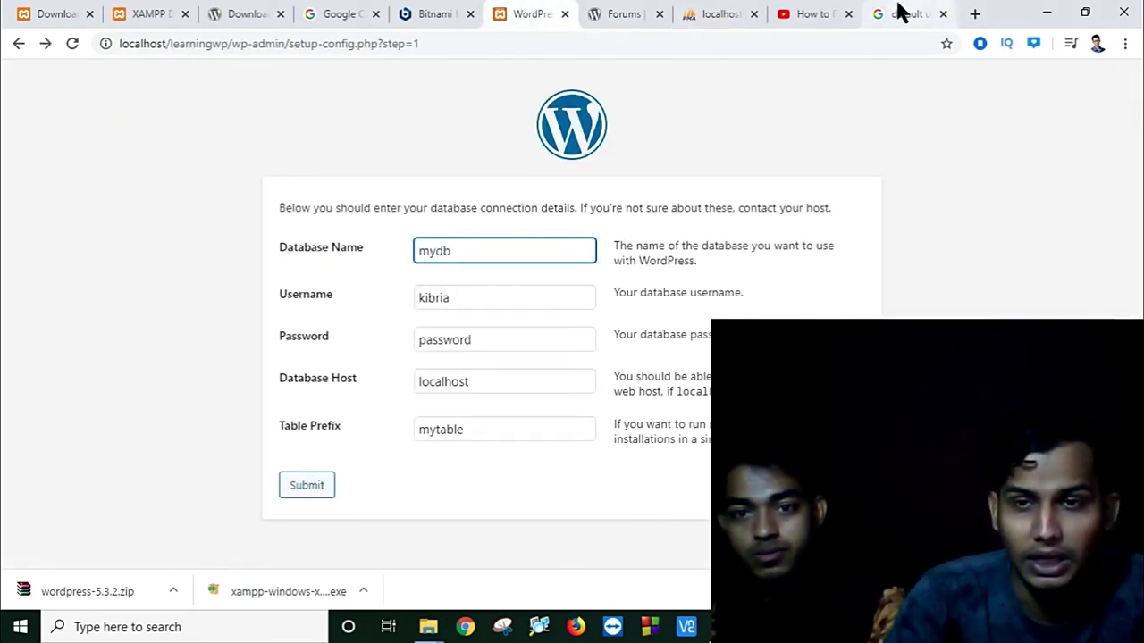
{"action": "left_click", "coordinate": [878, 16]}
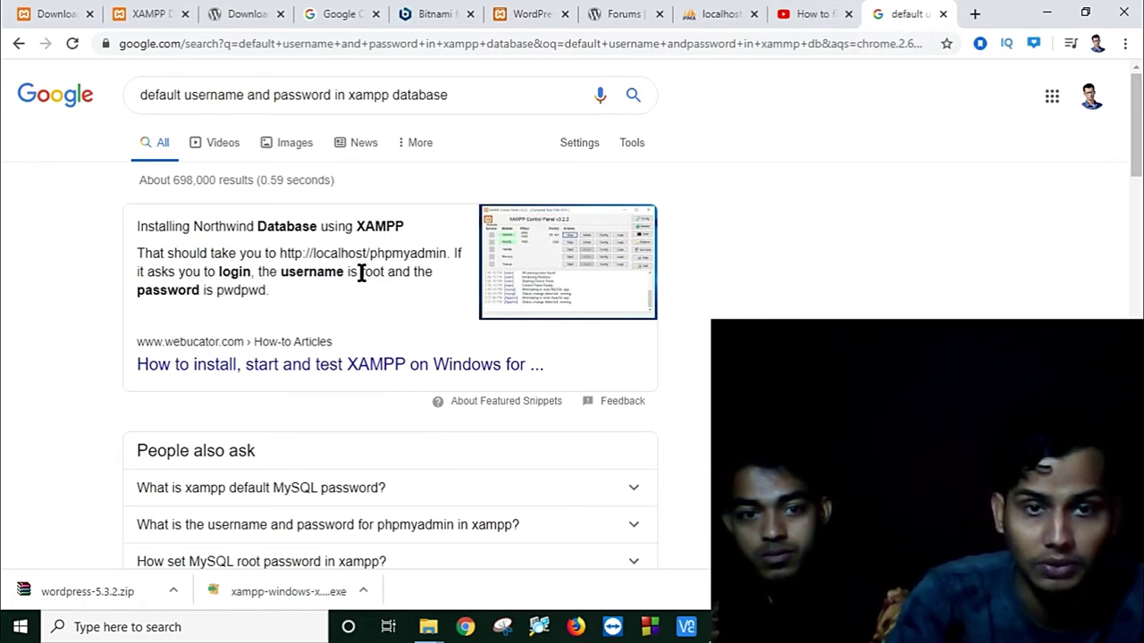
{"action": "left_click", "coordinate": [514, 16]}
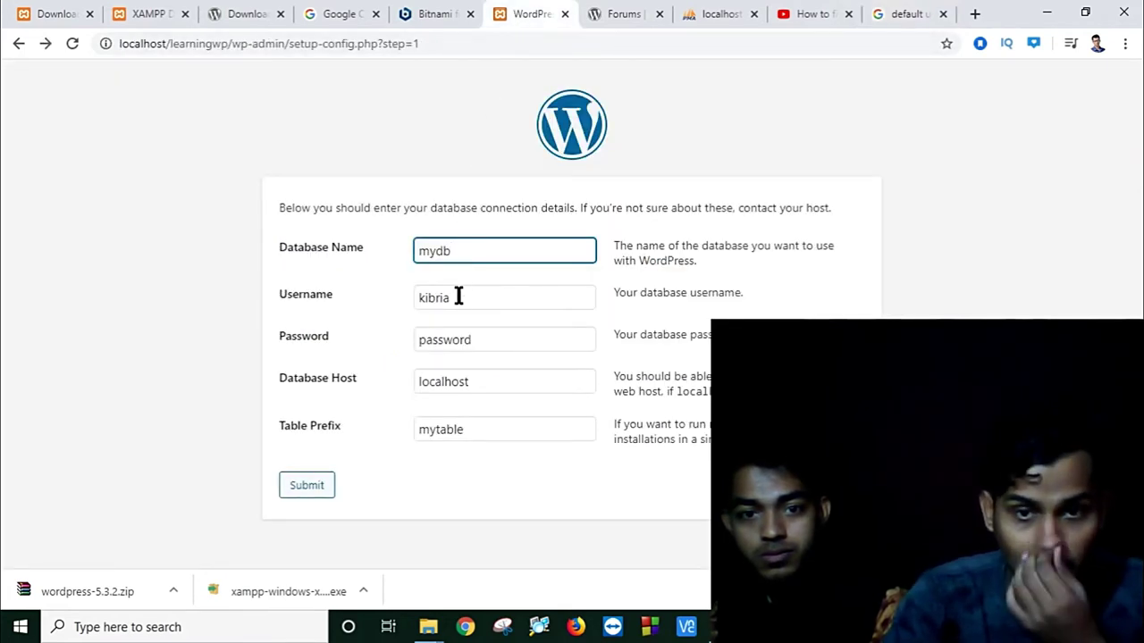
Step: Retry the database connection with username root and the default XAMPP password
{"action": "key", "text": "Tab"}
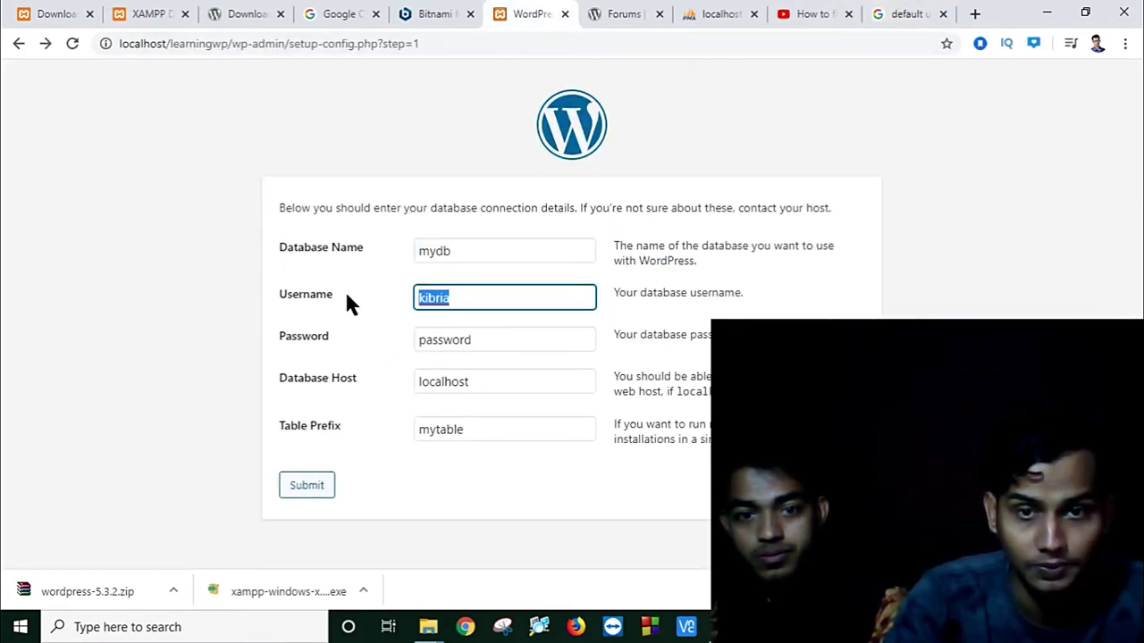
{"action": "type", "text": "roo"}
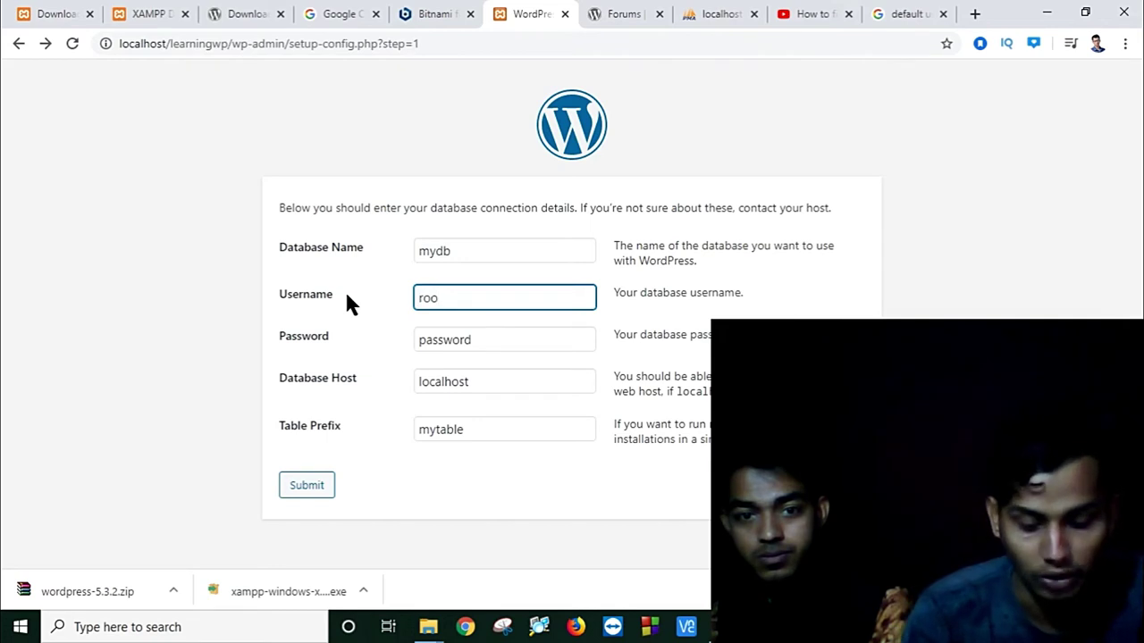
{"action": "type", "text": "t"}
{"action": "key", "text": "Tab"}
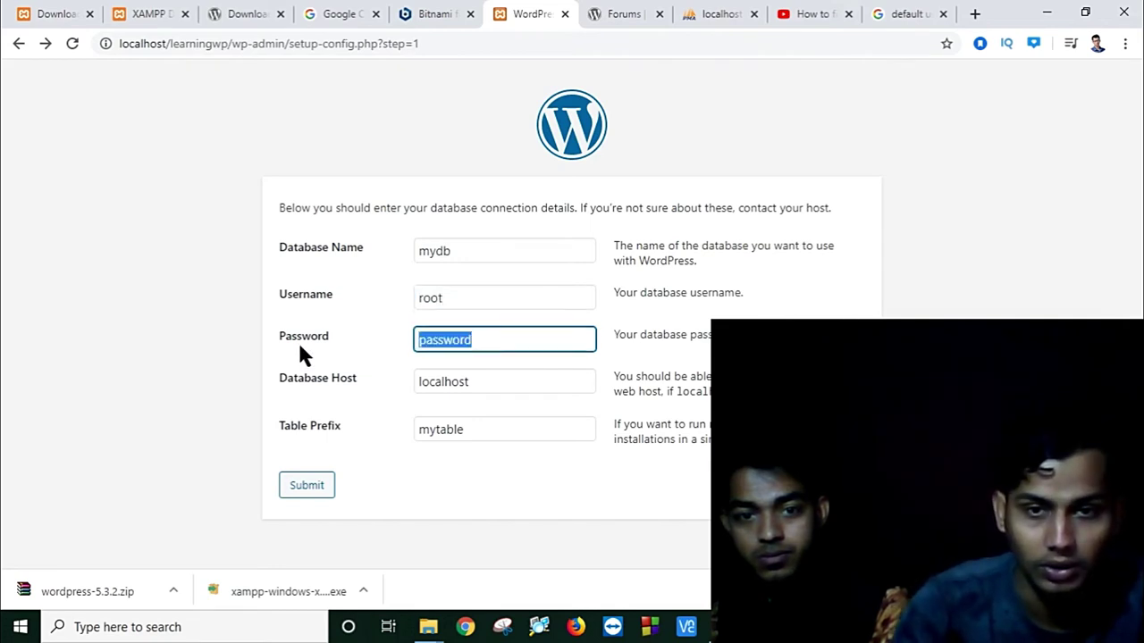
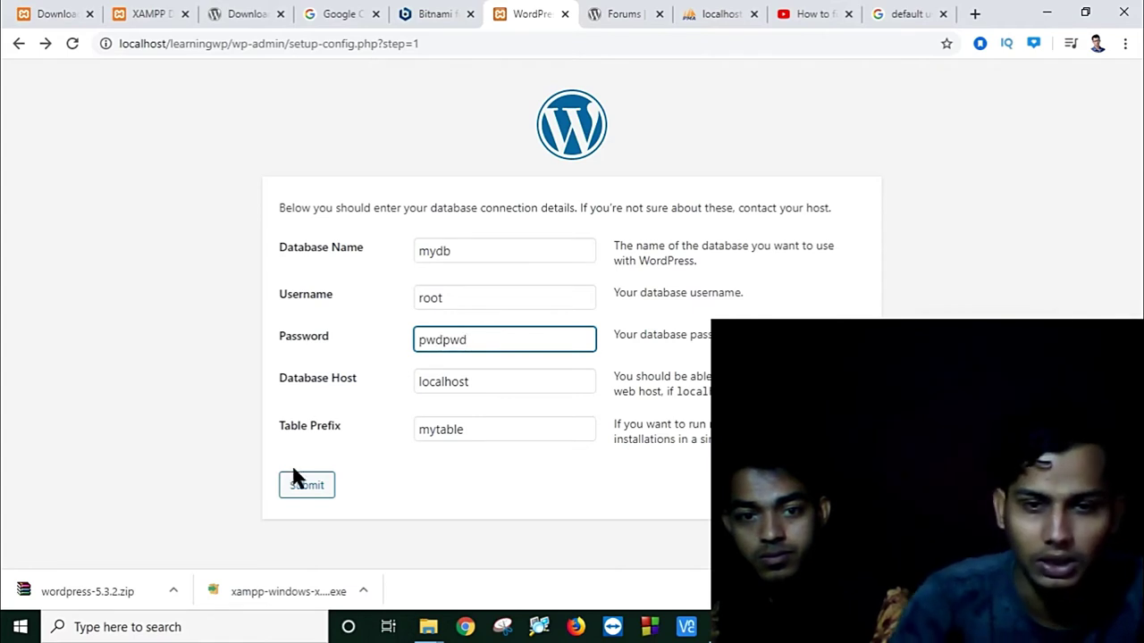
{"action": "left_click", "coordinate": [290, 494]}
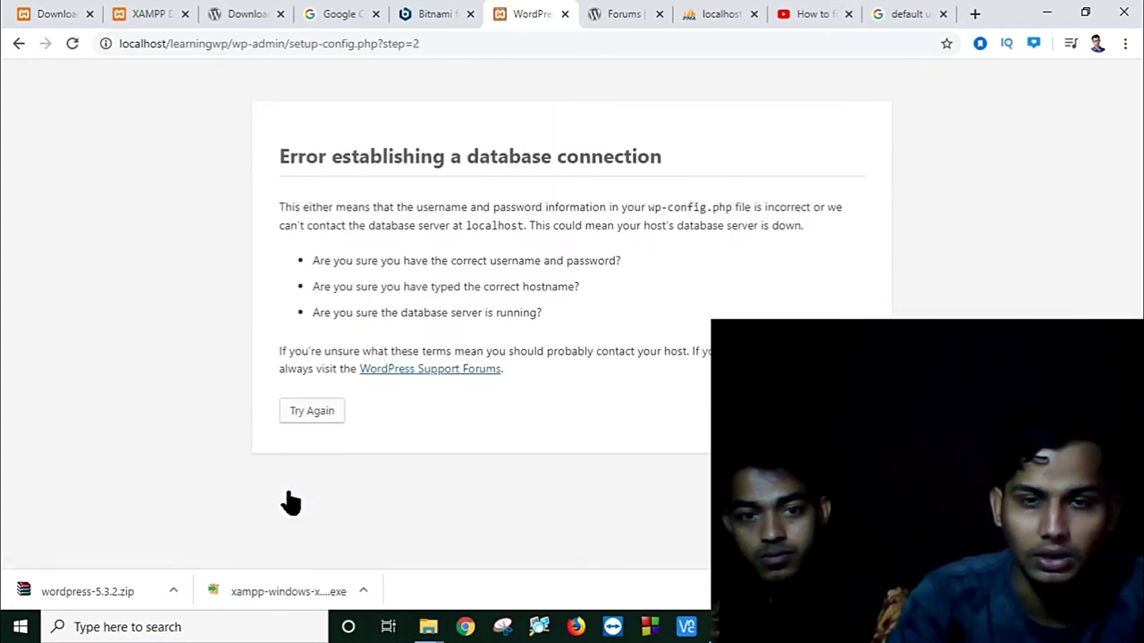
{"action": "left_click", "coordinate": [303, 413]}
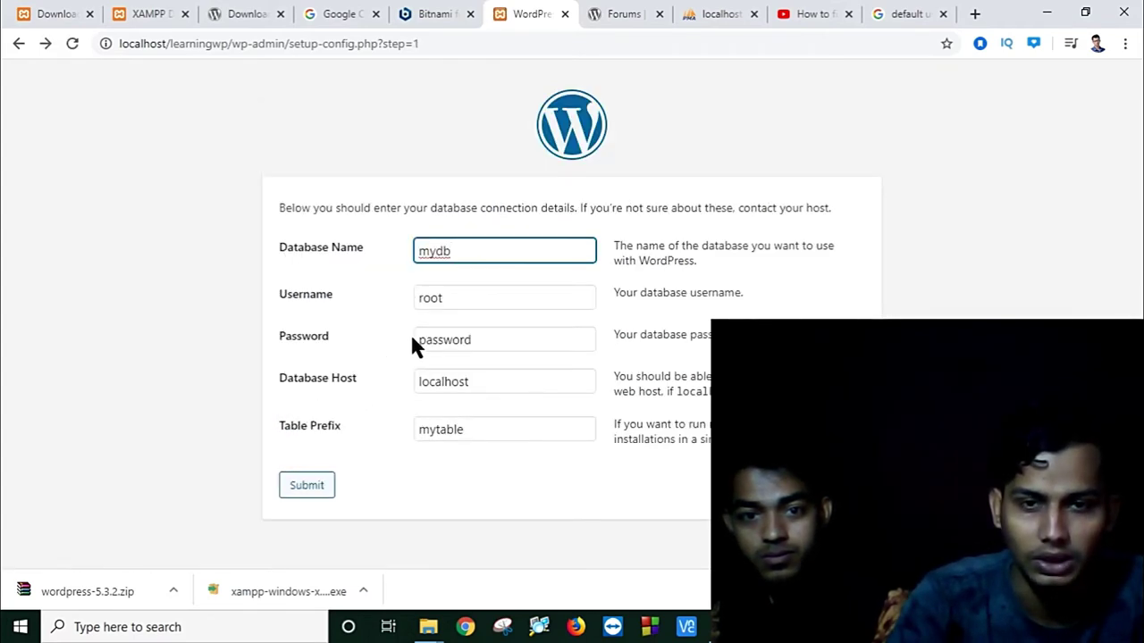
Step: Re-enter the password and submit with an empty table prefix, returning after the prefix error
{"action": "left_click_drag", "start_coordinate": [491, 339], "coordinate": [328, 355]}
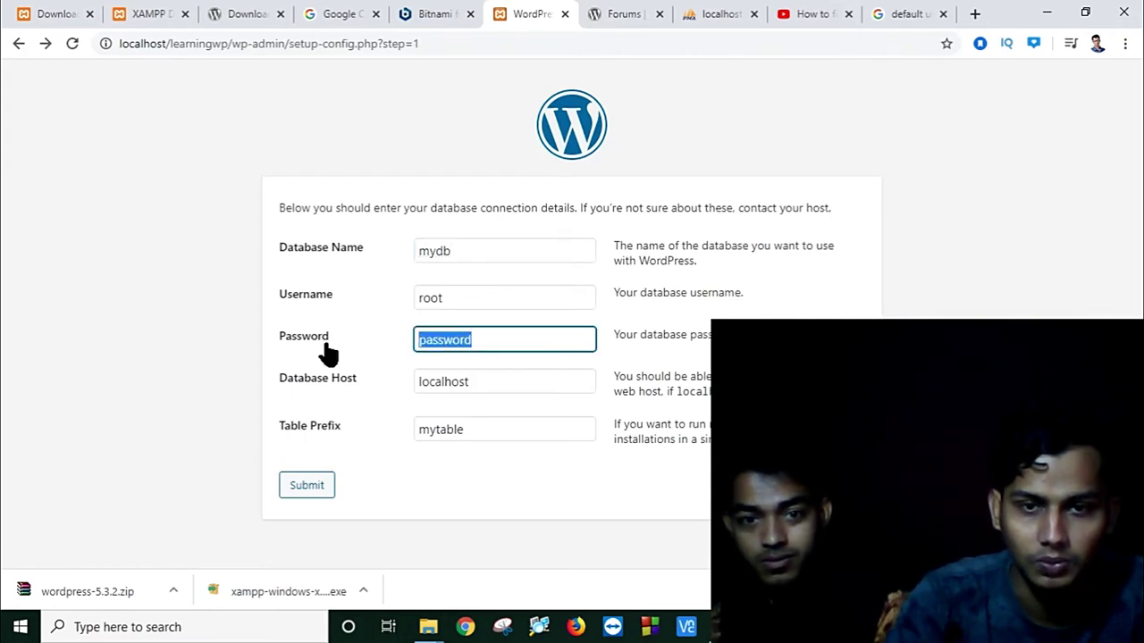
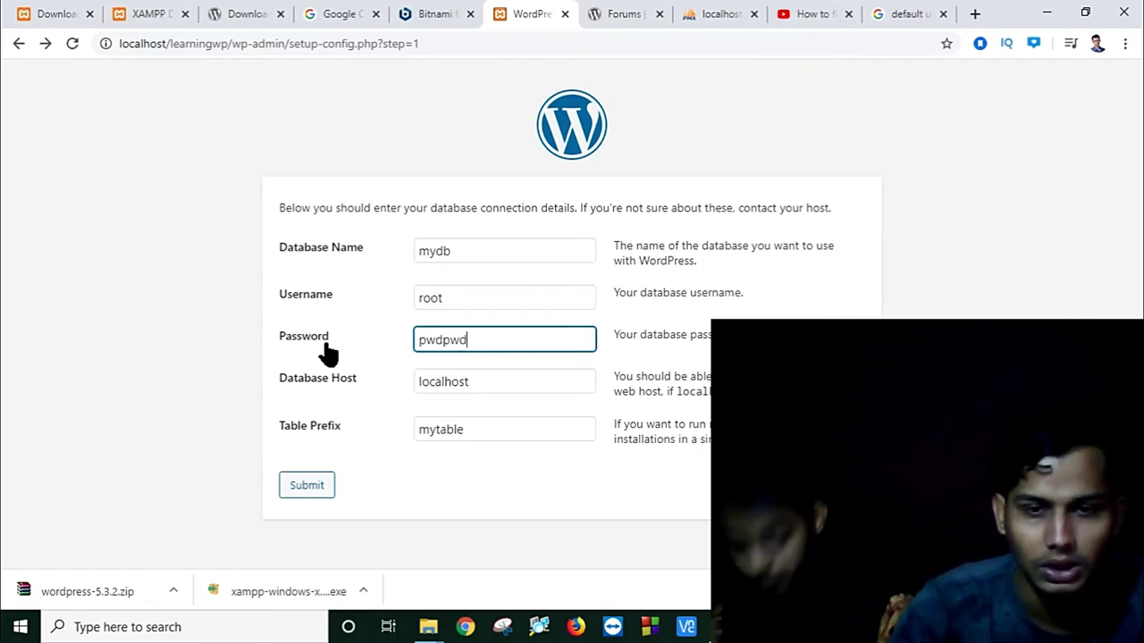
{"action": "left_click", "coordinate": [482, 435]}
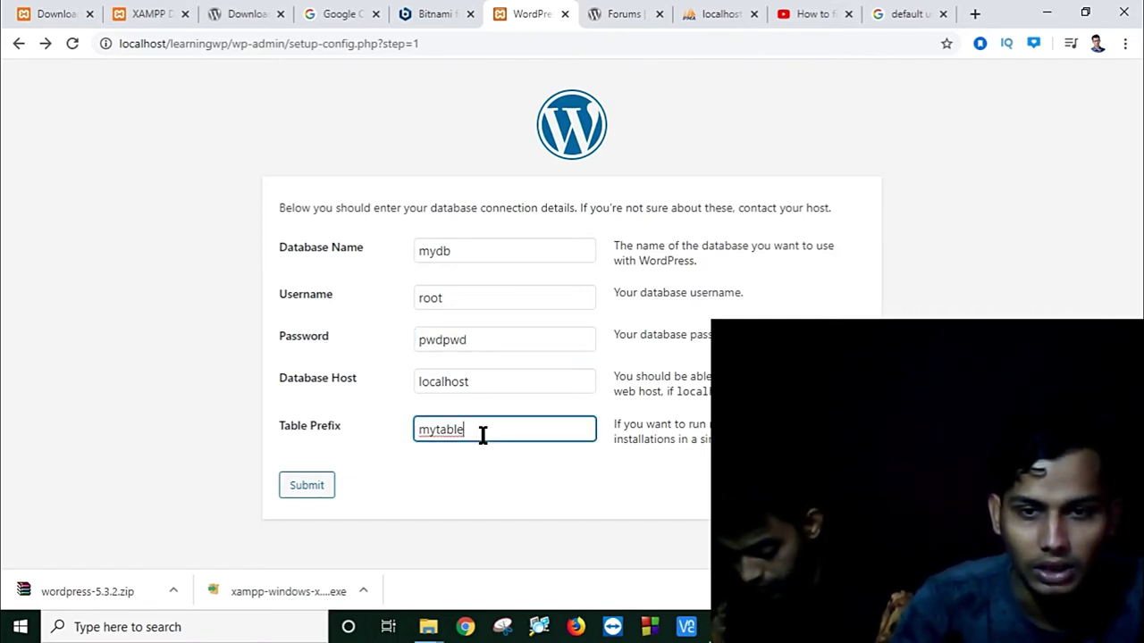
{"action": "key", "text": "BackSpace"}
{"action": "key", "text": "BackSpace"}
{"action": "key", "text": "BackSpace"}
{"action": "key", "text": "BackSpace"}
{"action": "key", "text": "BackSpace"}
{"action": "key", "text": "BackSpace"}
{"action": "key", "text": "BackSpace"}
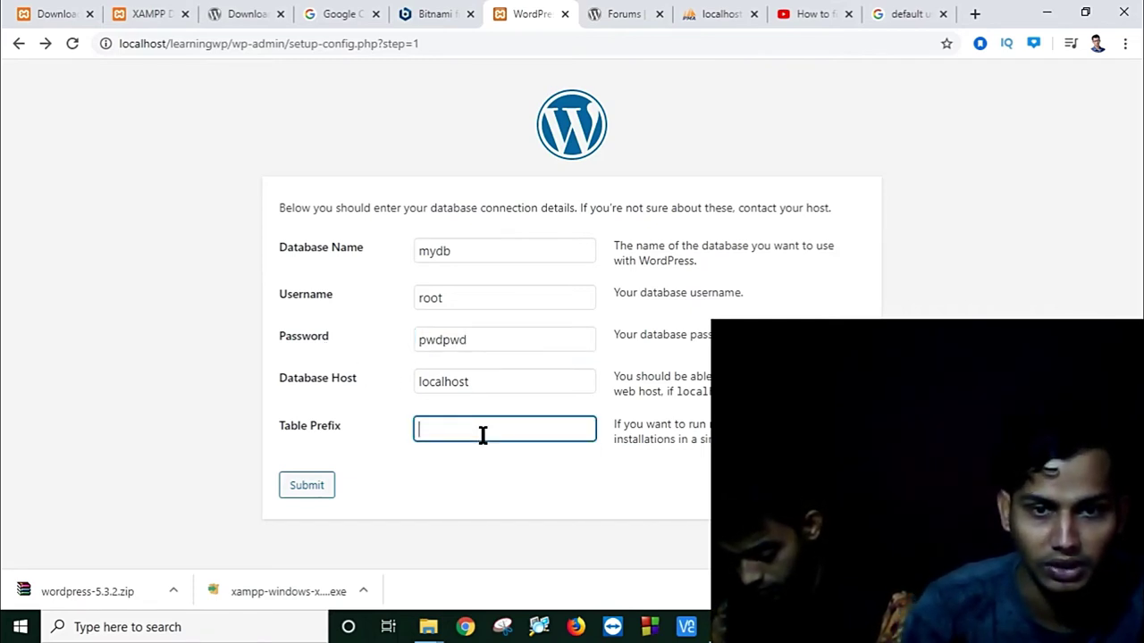
{"action": "left_click", "coordinate": [309, 486]}
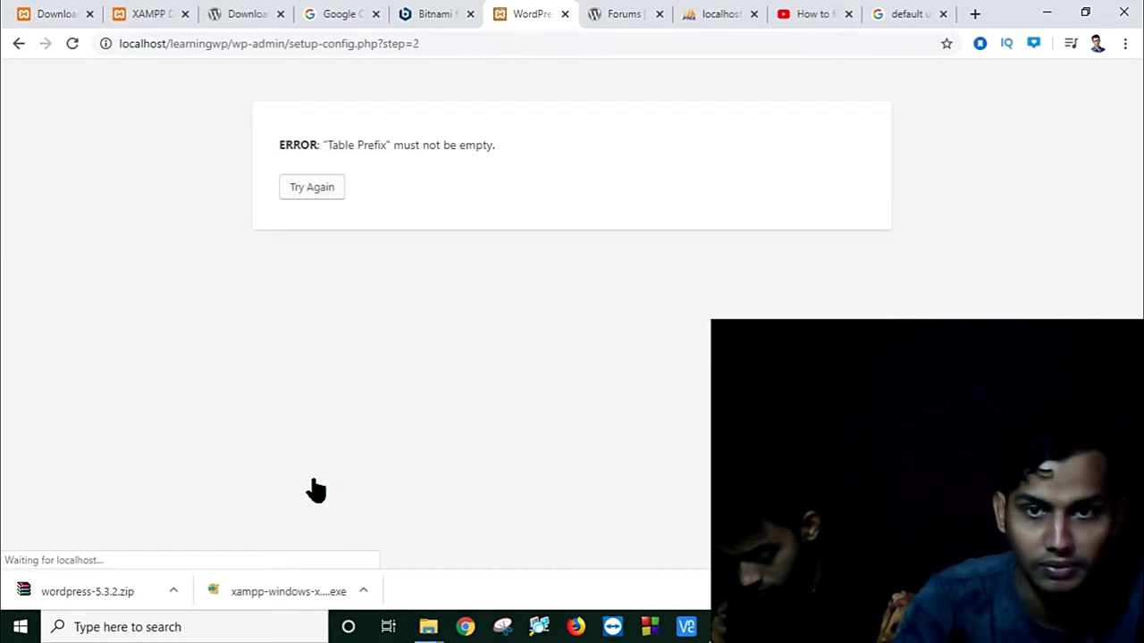
{"action": "left_click", "coordinate": [314, 188]}
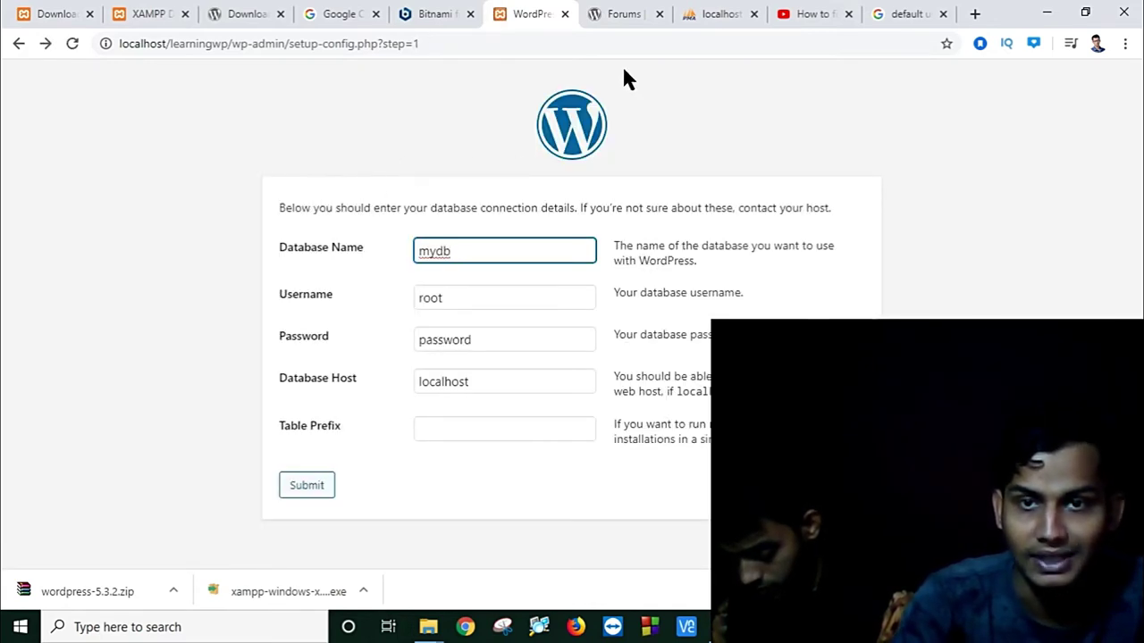
{"action": "left_click", "coordinate": [716, 7]}
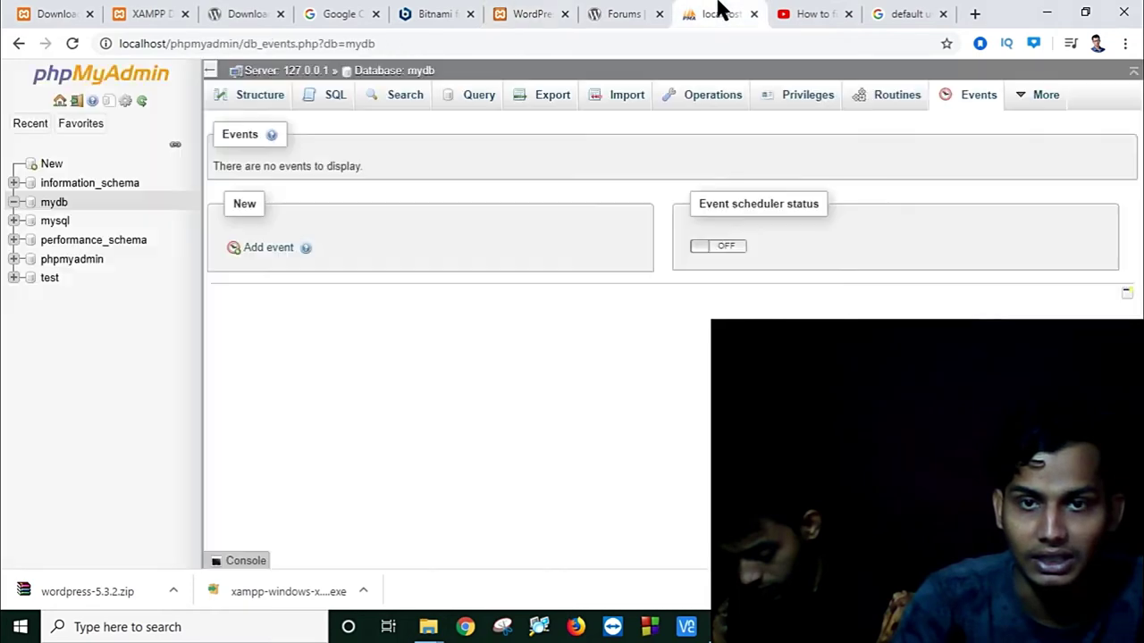
Step: Start a new table named mytable in the mydb database
{"action": "left_click", "coordinate": [54, 202]}
{"action": "left_click", "coordinate": [334, 224]}
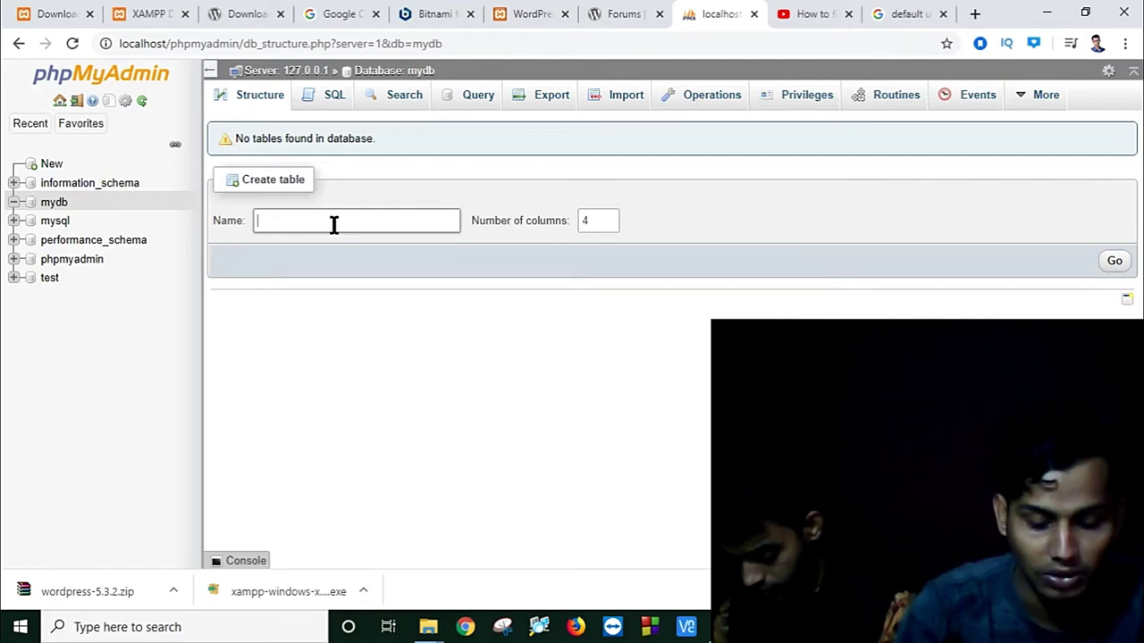
{"action": "type", "text": "my"}
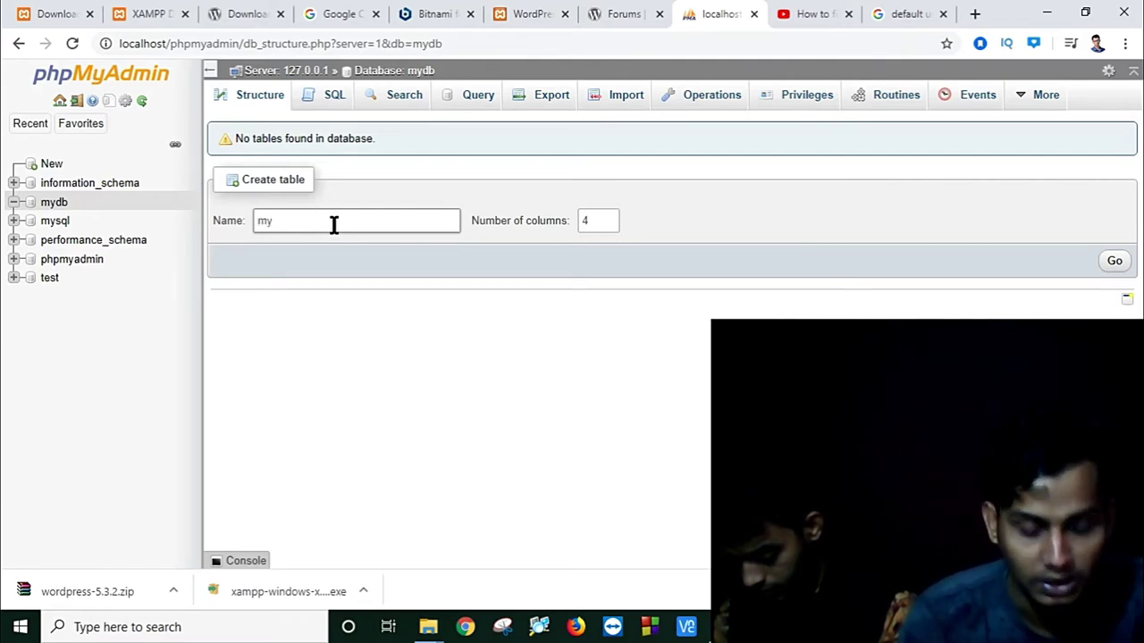
{"action": "type", "text": "table"}
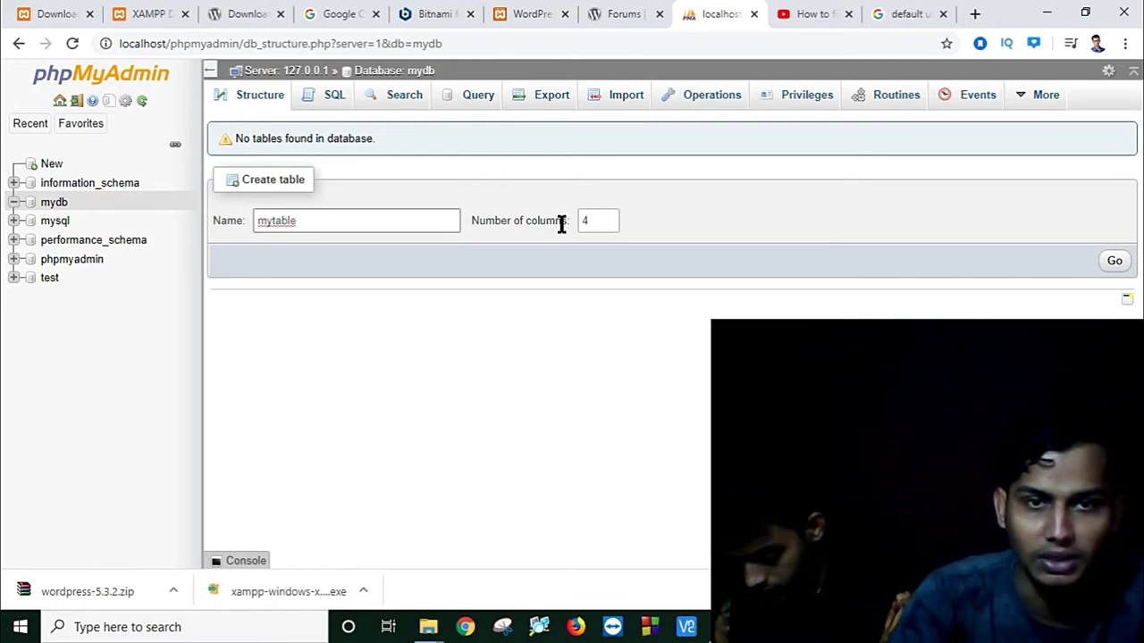
{"action": "left_click", "coordinate": [1109, 268]}
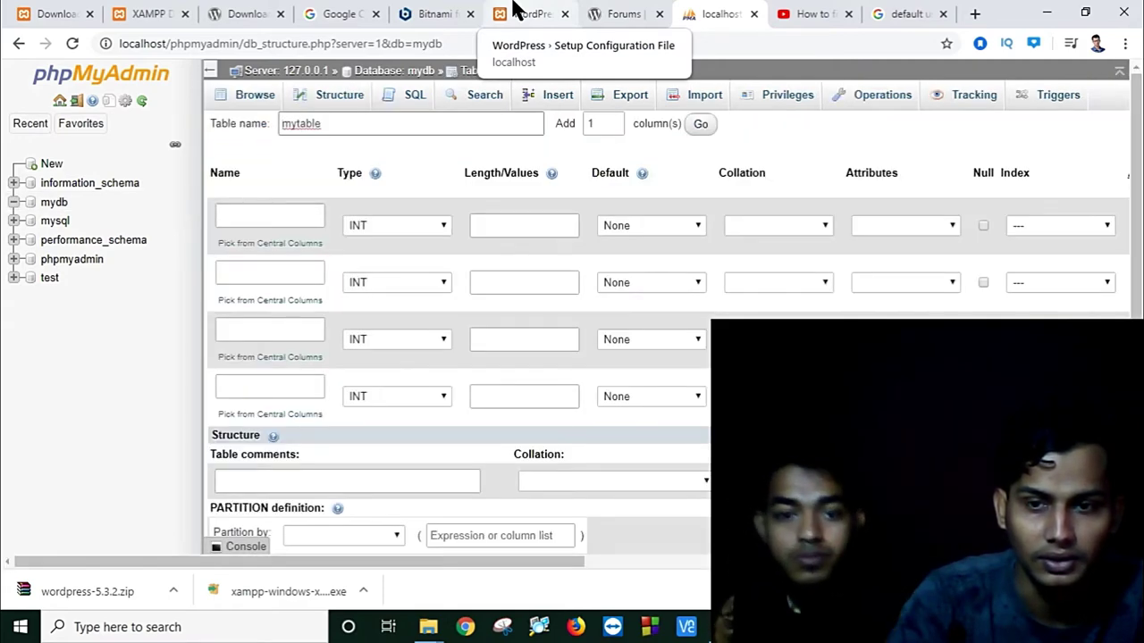
{"action": "left_click", "coordinate": [516, 13]}
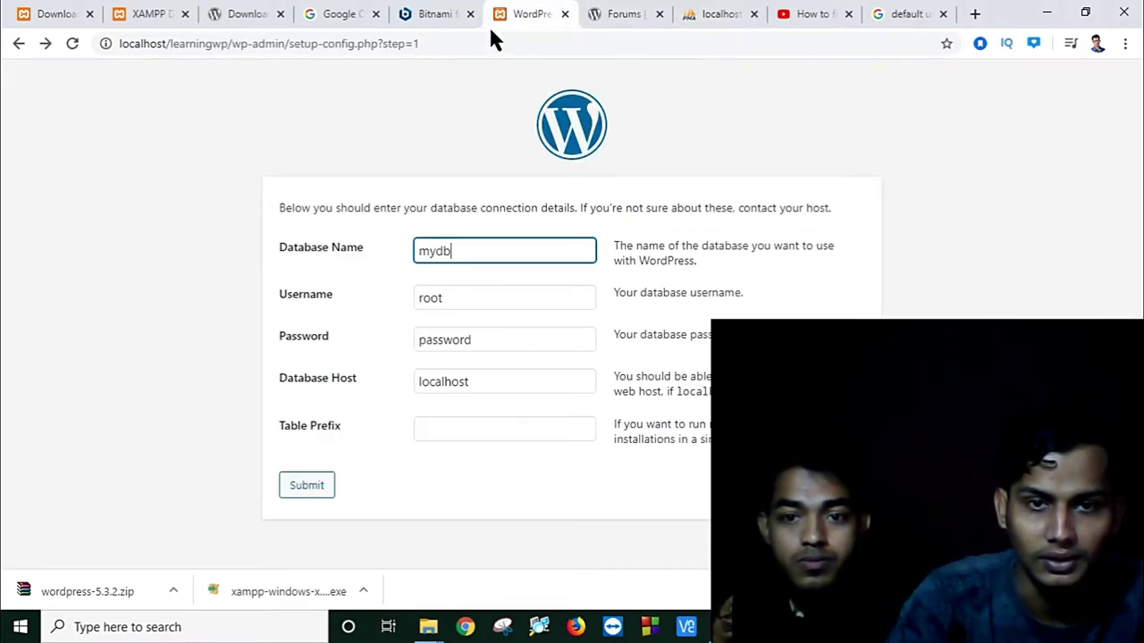
Step: Resubmit with the default password re-entered and mytable as the table prefix
{"action": "double_click", "coordinate": [485, 346]}
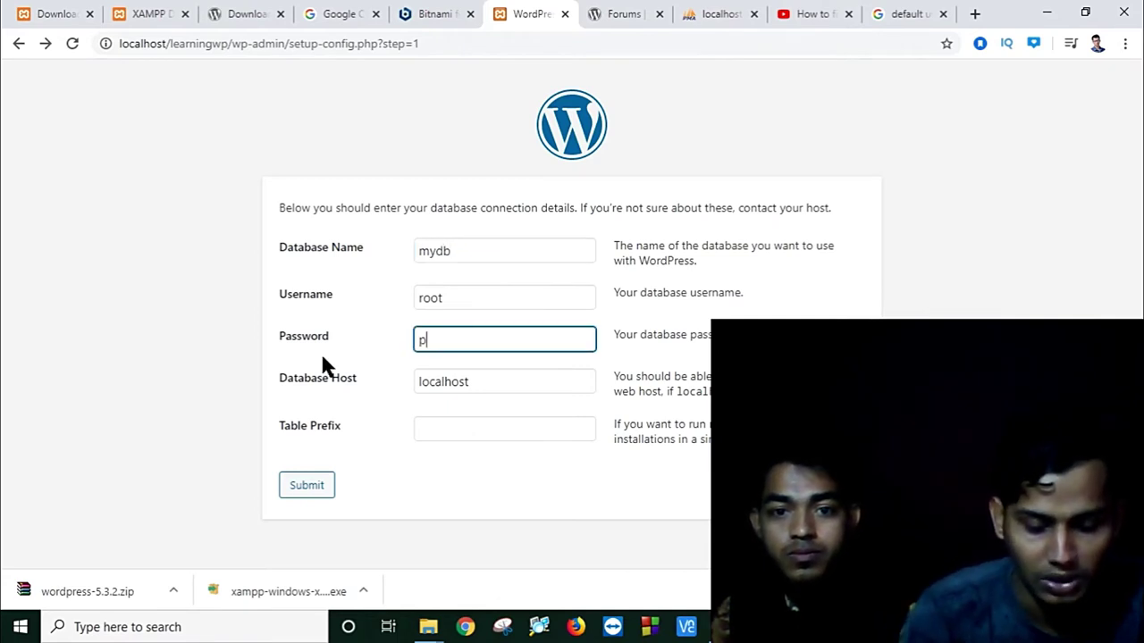
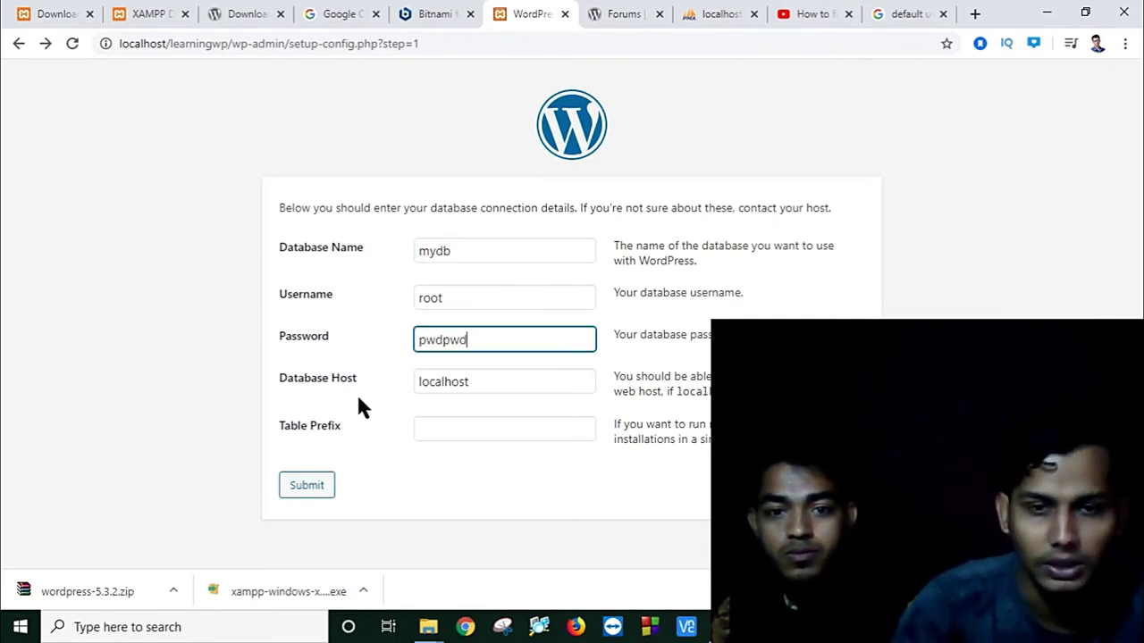
{"action": "left_click", "coordinate": [475, 427]}
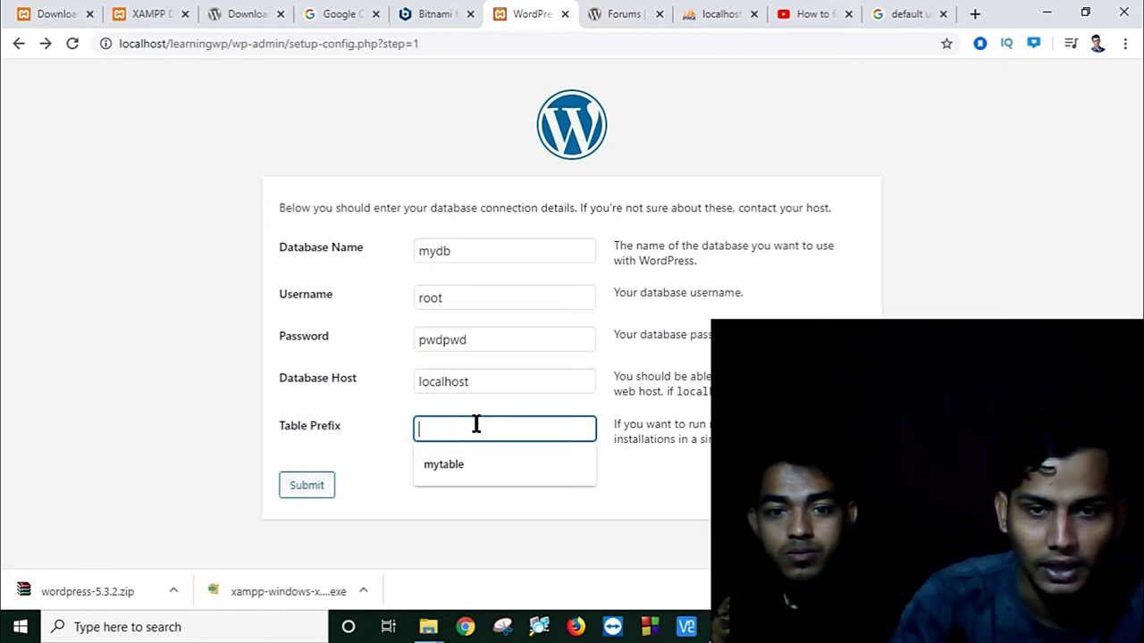
{"action": "left_click", "coordinate": [423, 463]}
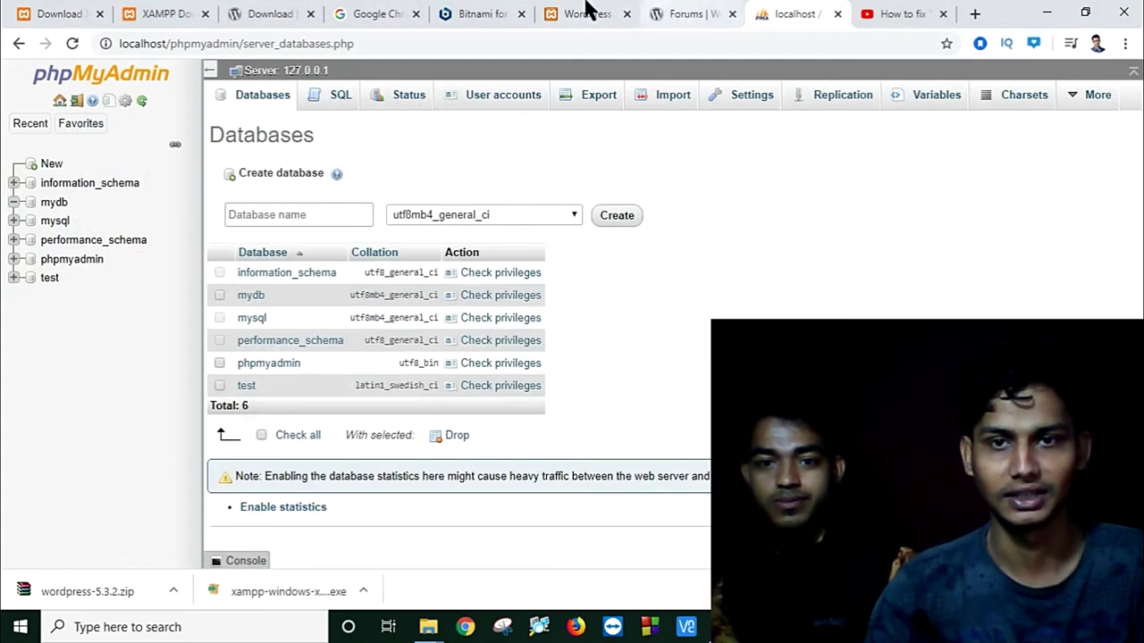
{"action": "left_click", "coordinate": [581, 10]}
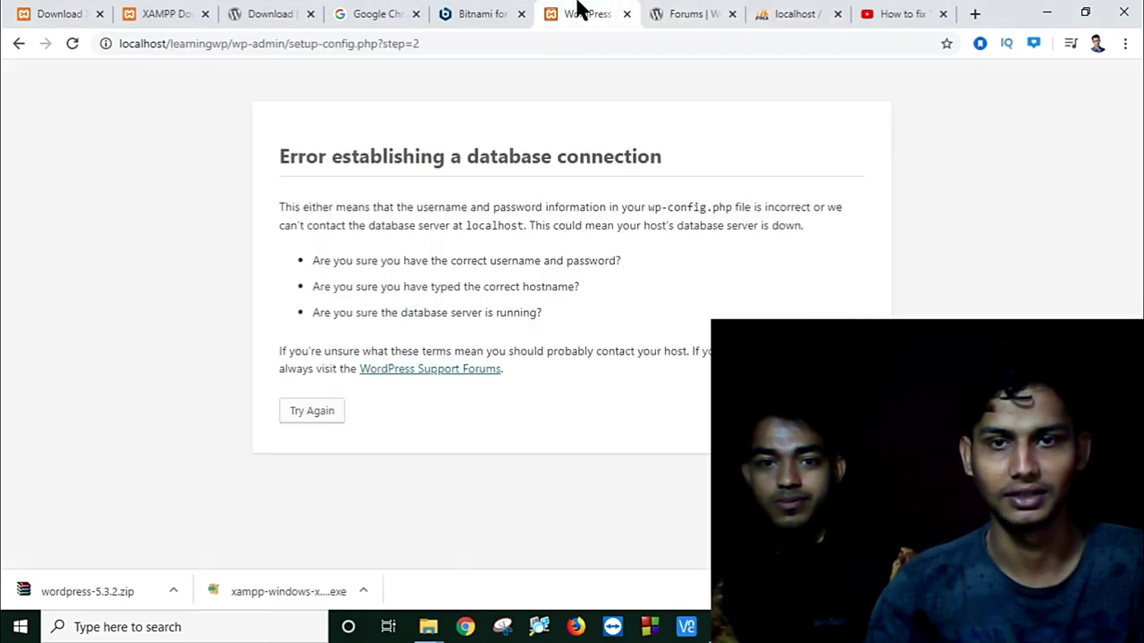
{"action": "left_click", "coordinate": [317, 413]}
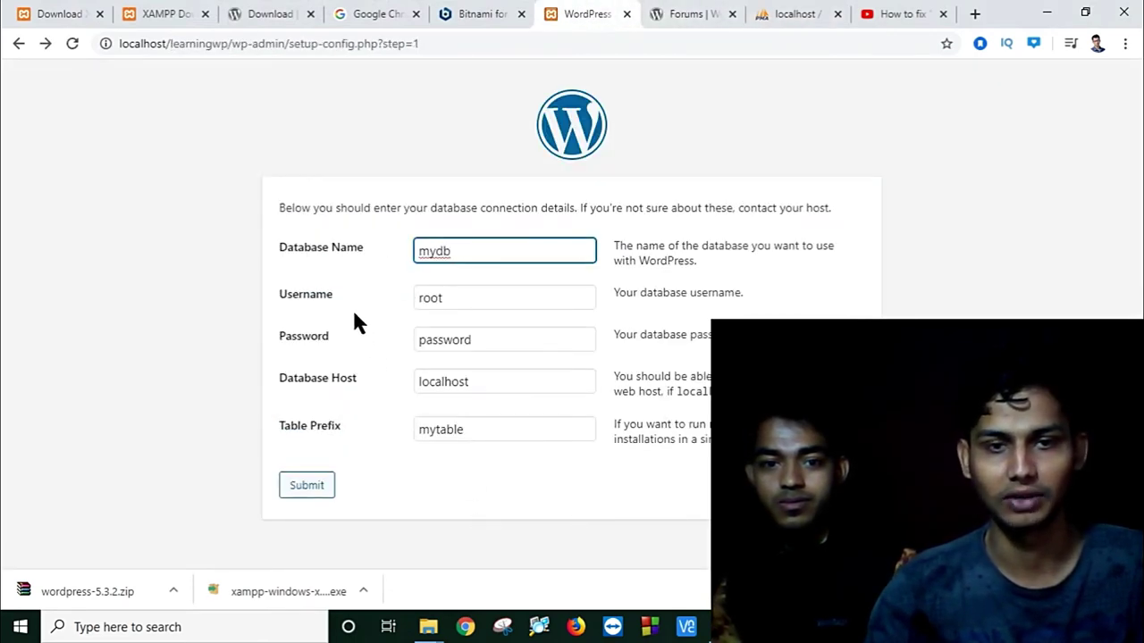
{"action": "left_click", "coordinate": [783, 18]}
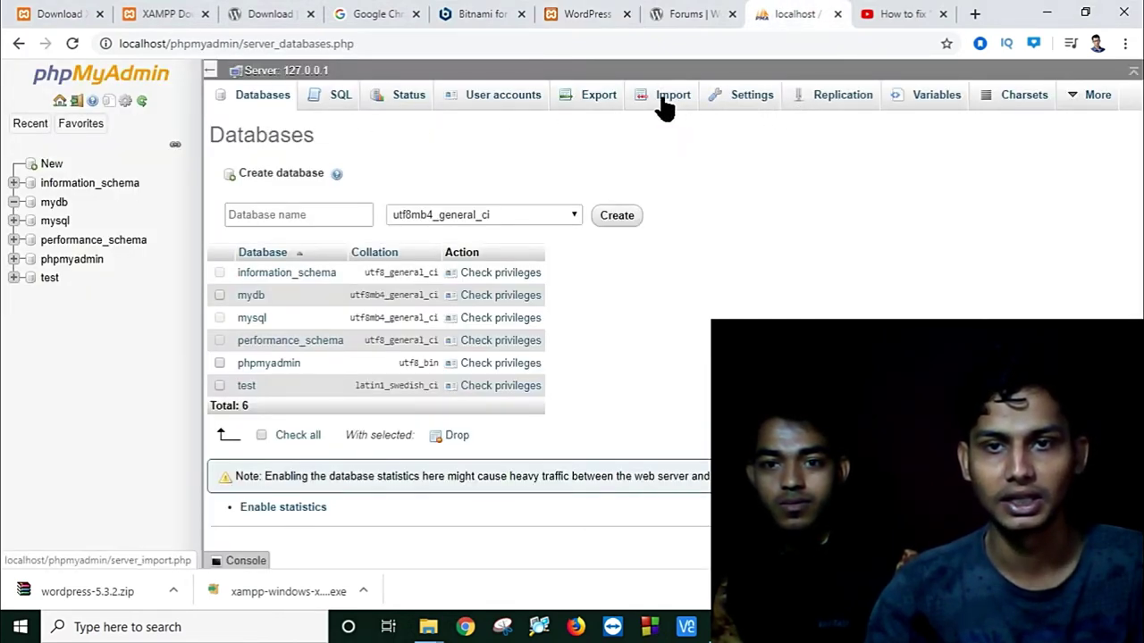
Step: Begin a new user account for mydb with a user name, host localhost and a password
{"action": "left_click", "coordinate": [54, 203]}
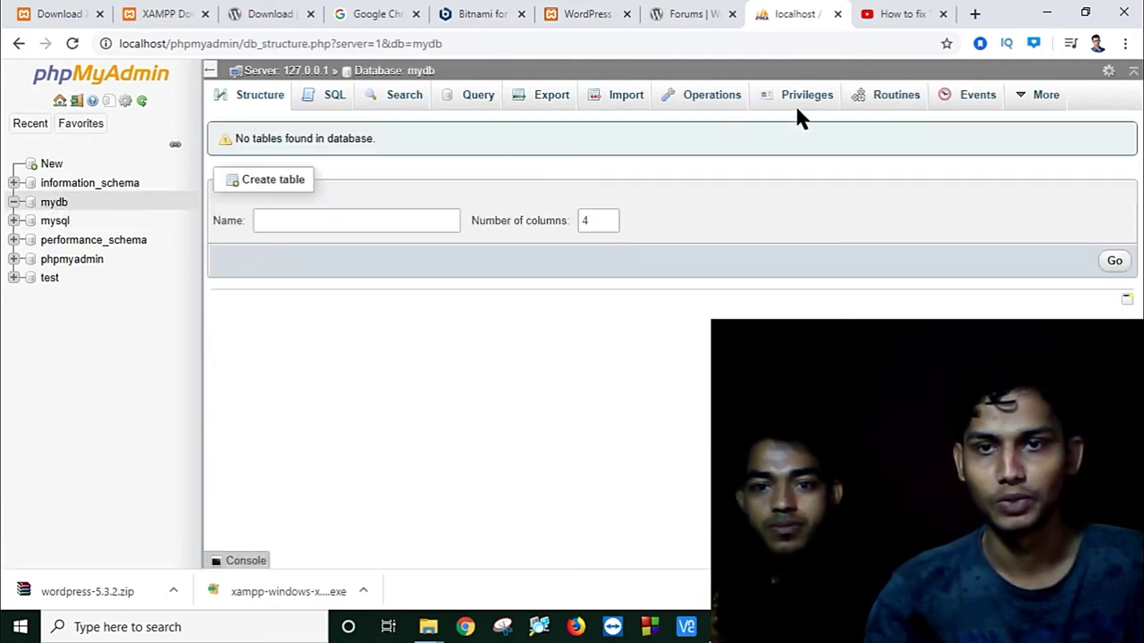
{"action": "left_click", "coordinate": [804, 98]}
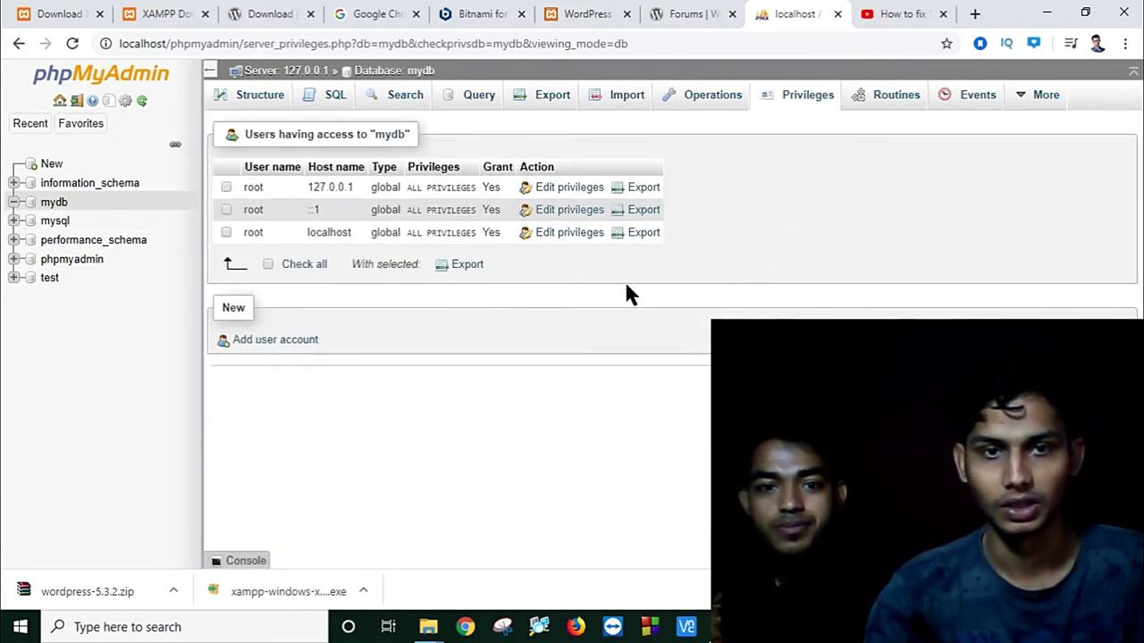
{"action": "left_click", "coordinate": [301, 343]}
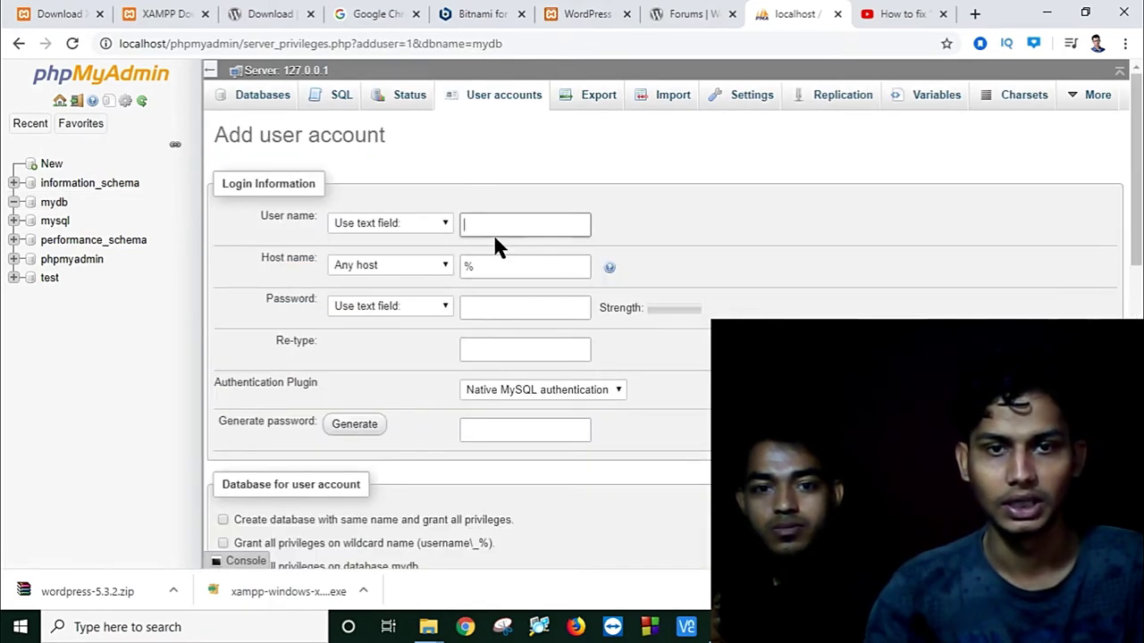
{"action": "left_click", "coordinate": [497, 227]}
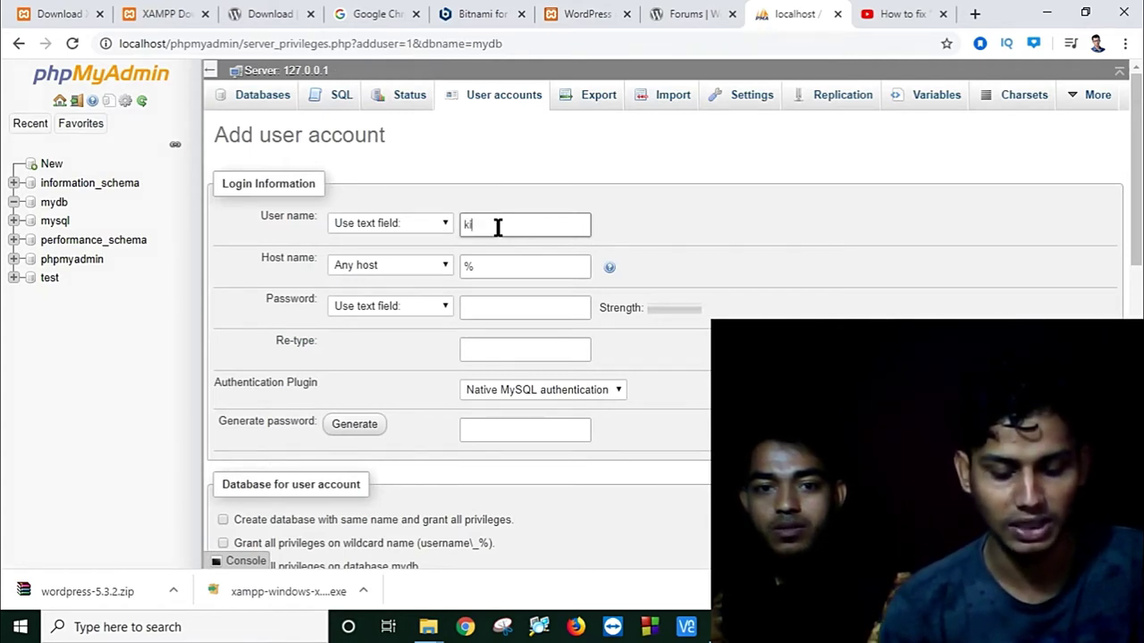
{"action": "type", "text": "ia"}
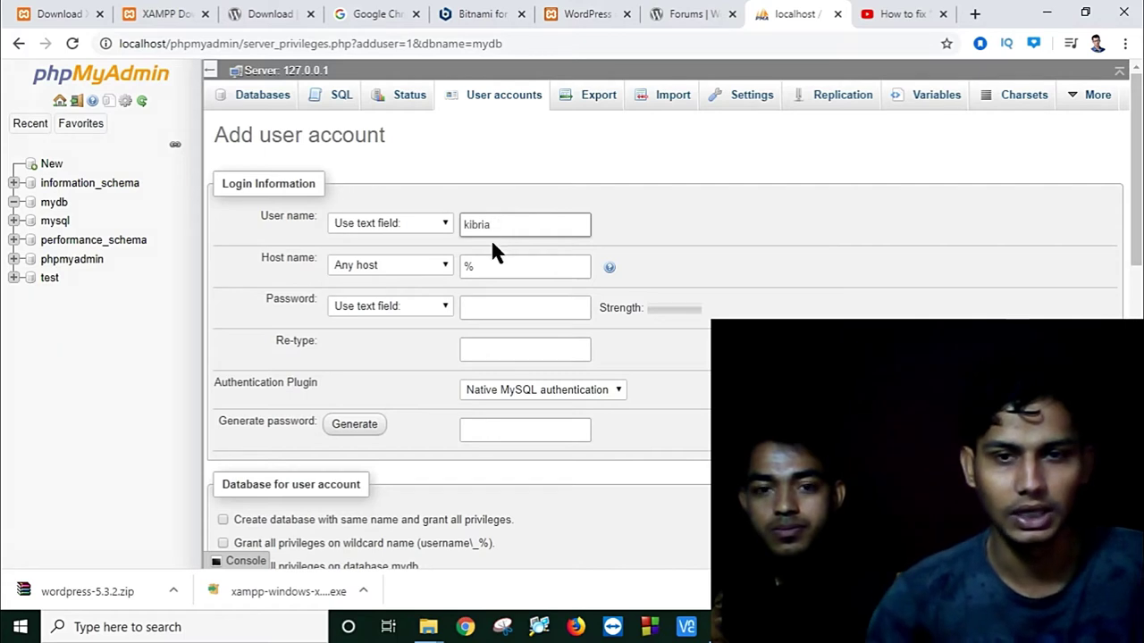
{"action": "left_click", "coordinate": [500, 266]}
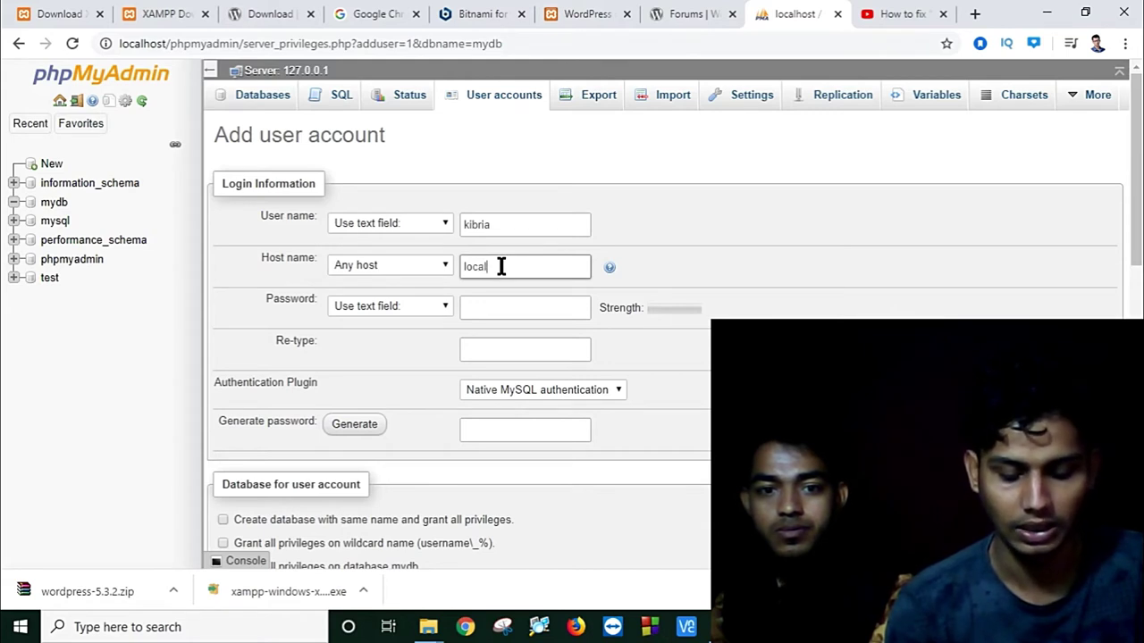
{"action": "type", "text": "localho"}
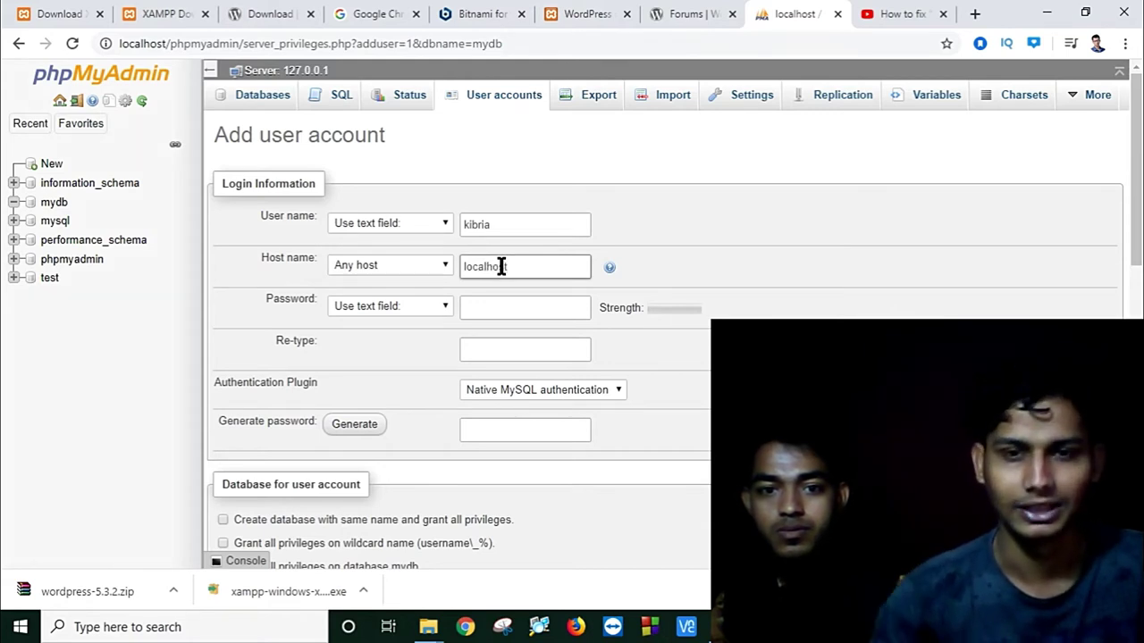
{"action": "type", "text": "st"}
{"action": "left_click", "coordinate": [482, 309]}
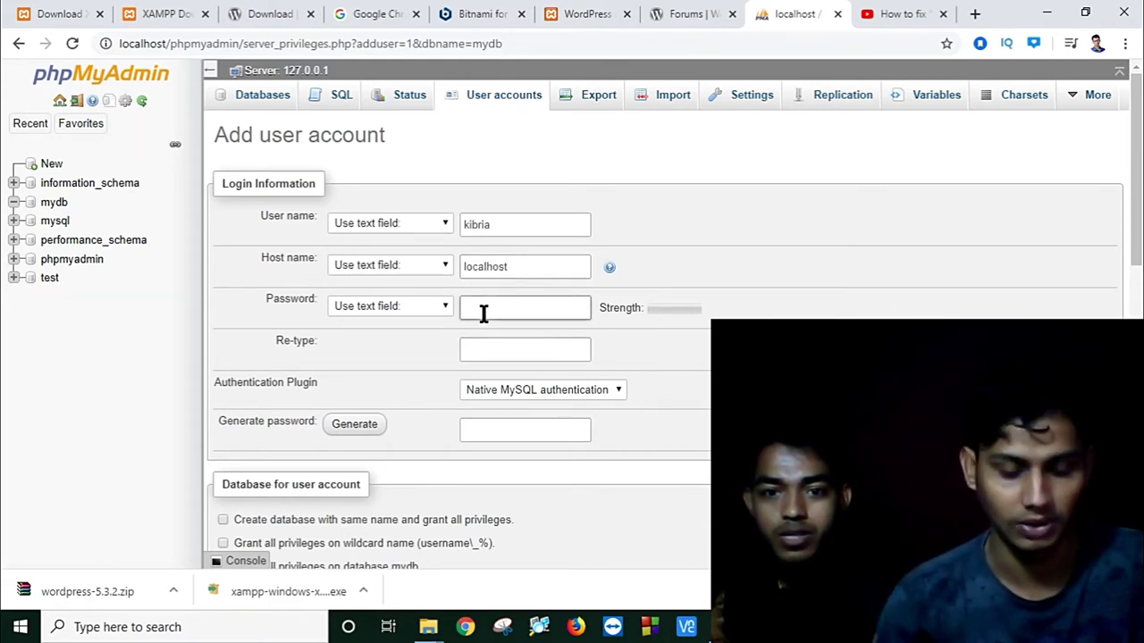
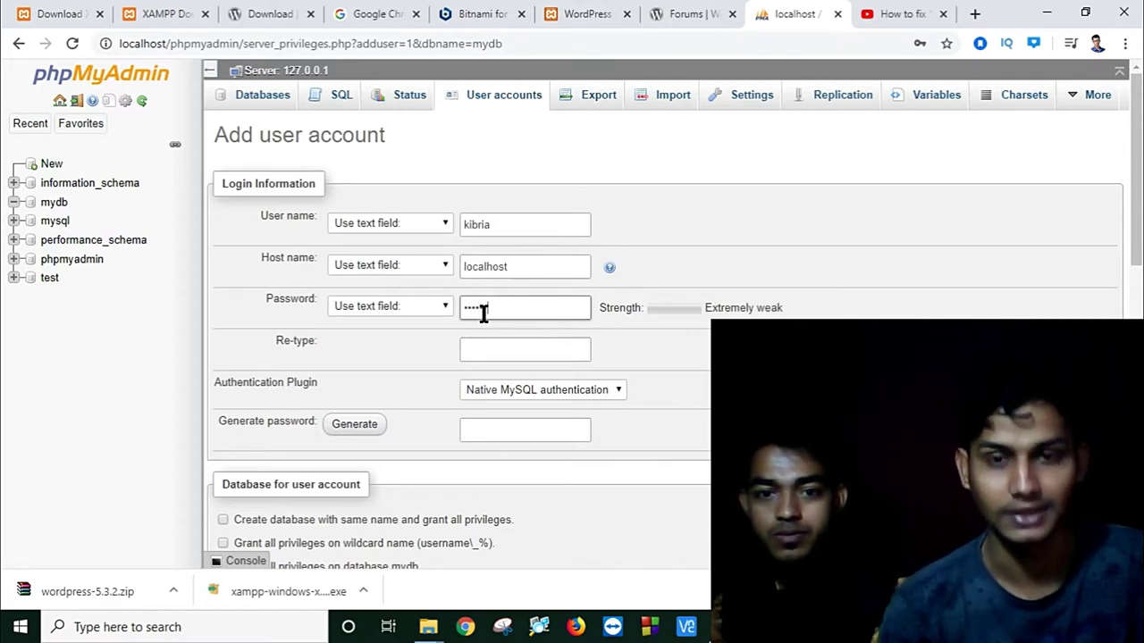
{"action": "left_click", "coordinate": [500, 354]}
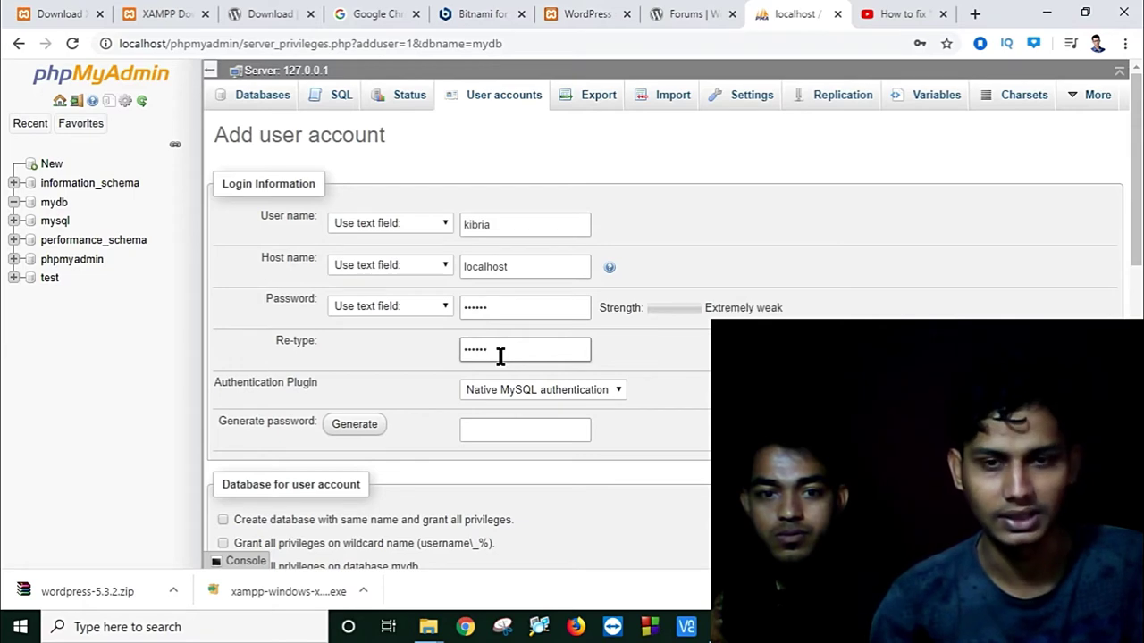
Step: Grant the new account all global privileges and submit it
{"action": "scroll", "coordinate": [506, 461], "scroll_direction": "down", "scroll_amount": 1}
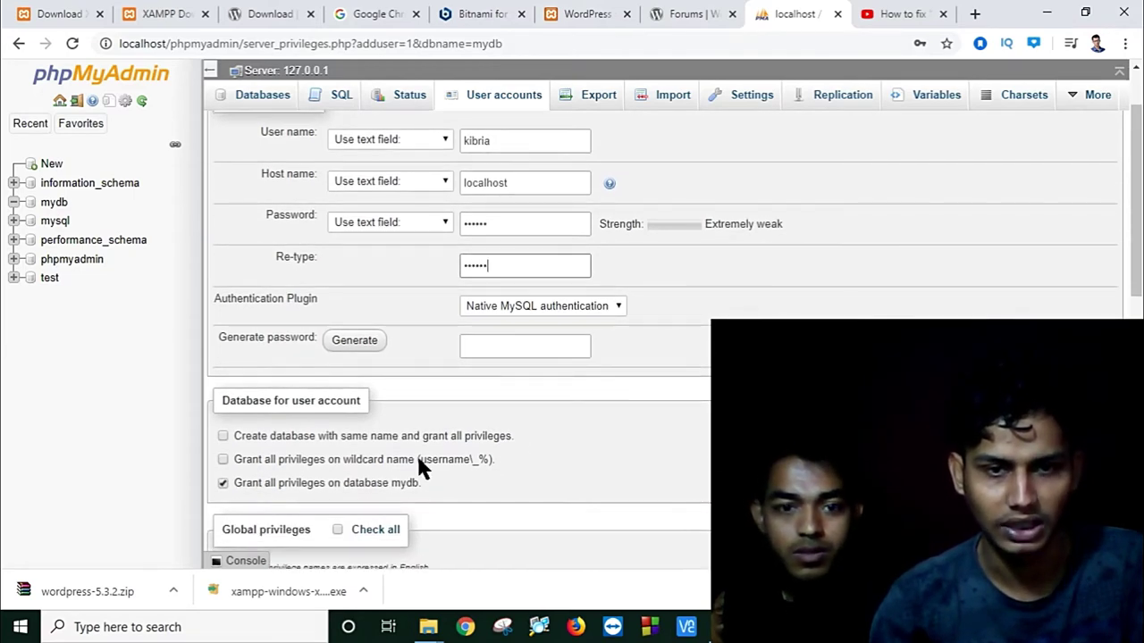
{"action": "scroll", "coordinate": [418, 459], "scroll_direction": "down", "scroll_amount": 1}
{"action": "left_click", "coordinate": [338, 446]}
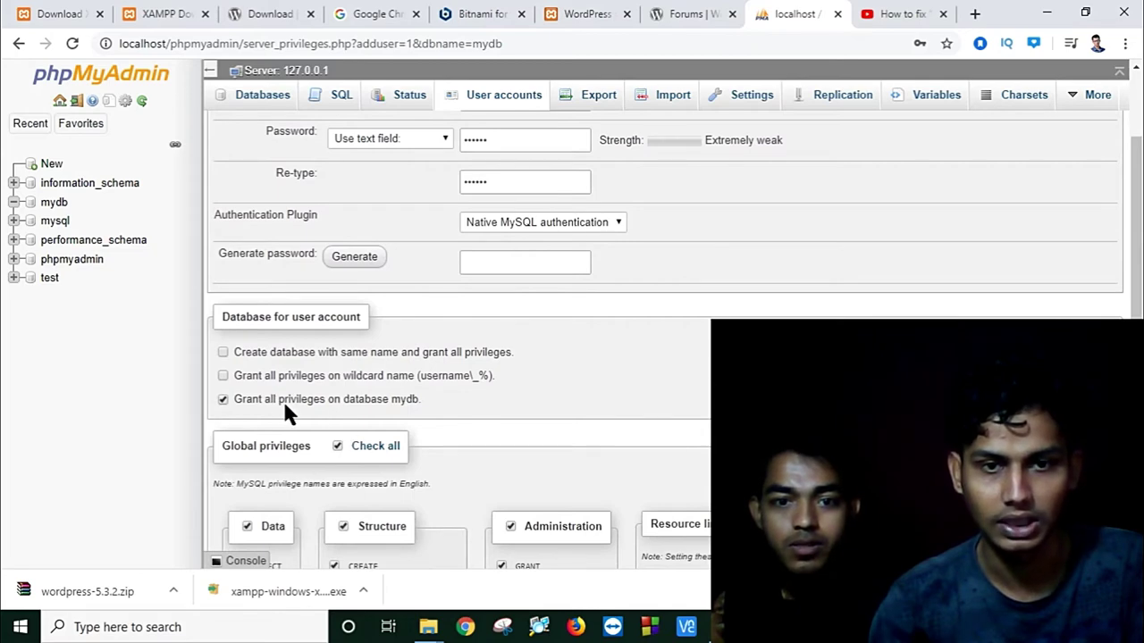
{"action": "scroll", "coordinate": [532, 416], "scroll_direction": "down", "scroll_amount": 5}
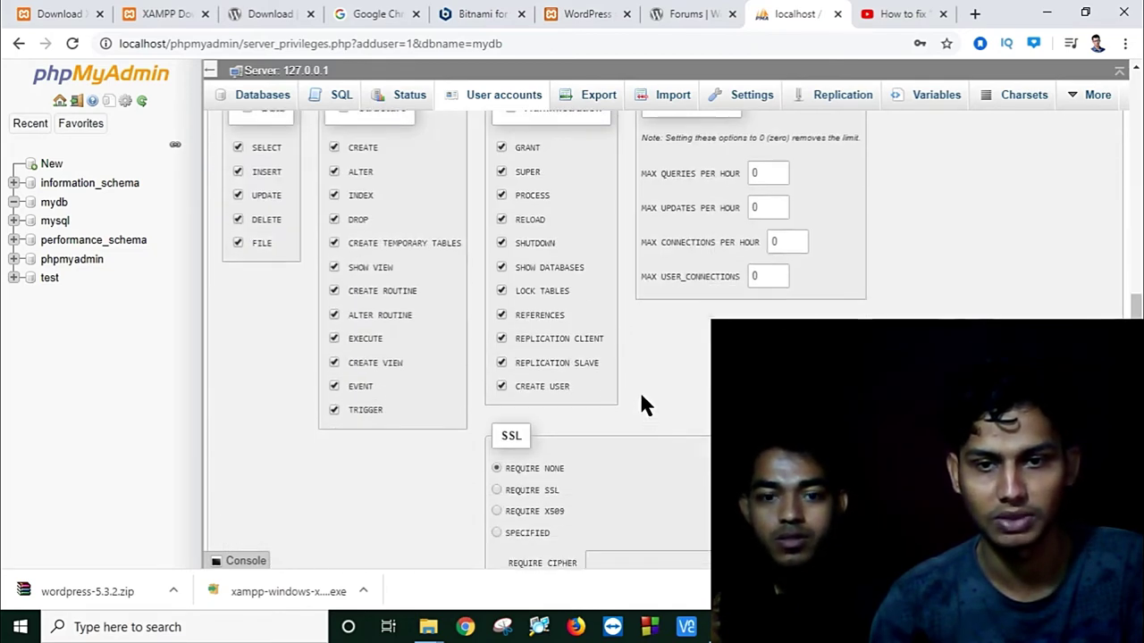
{"action": "scroll", "coordinate": [659, 429], "scroll_direction": "down", "scroll_amount": 2}
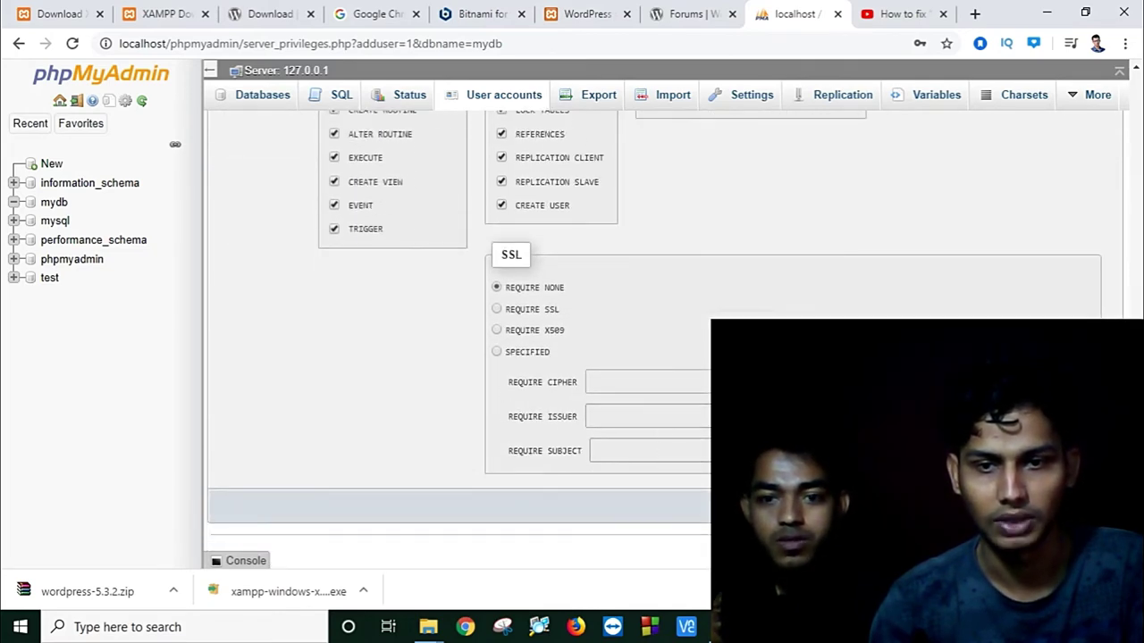
{"action": "key", "text": "Return"}
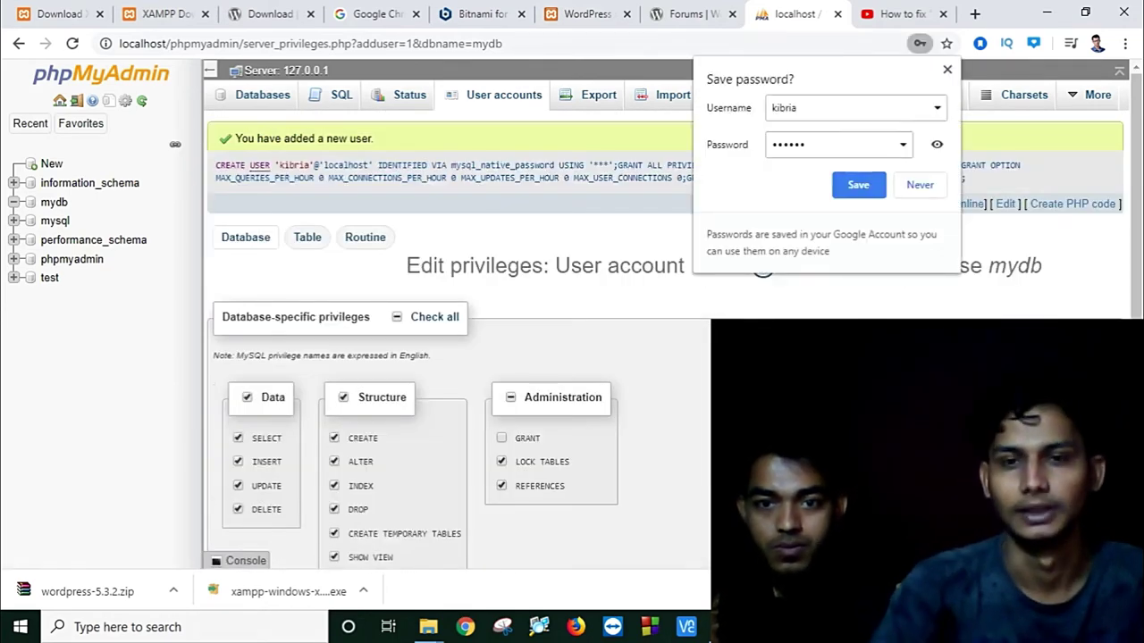
Step: Dismiss Chrome's password-saving and password checkup prompts
{"action": "left_click", "coordinate": [858, 186]}
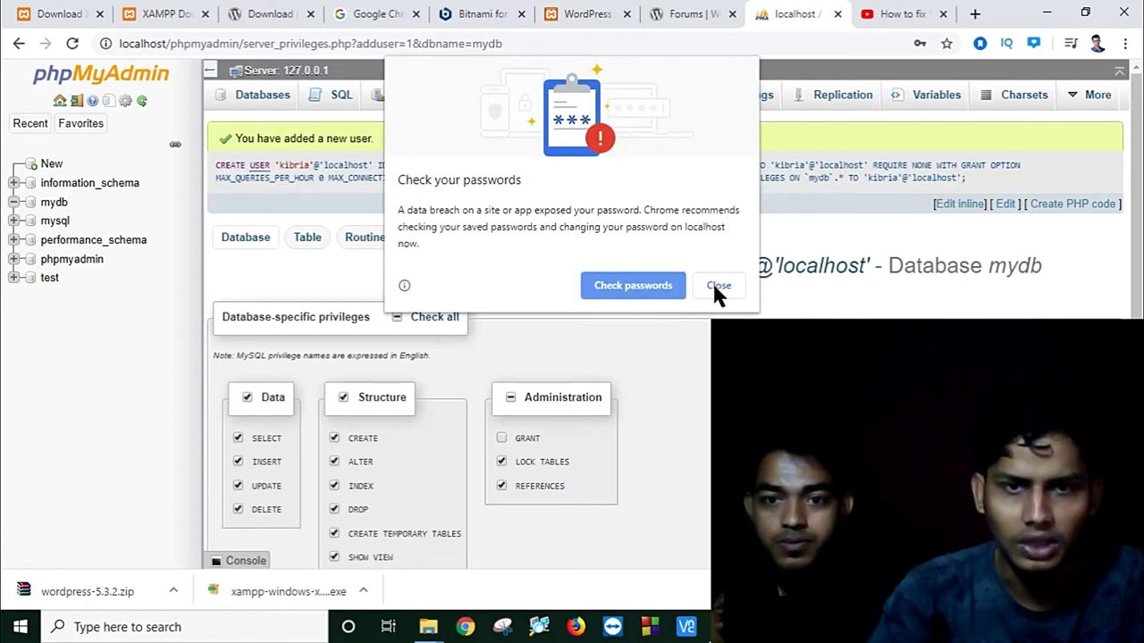
{"action": "left_click", "coordinate": [646, 285]}
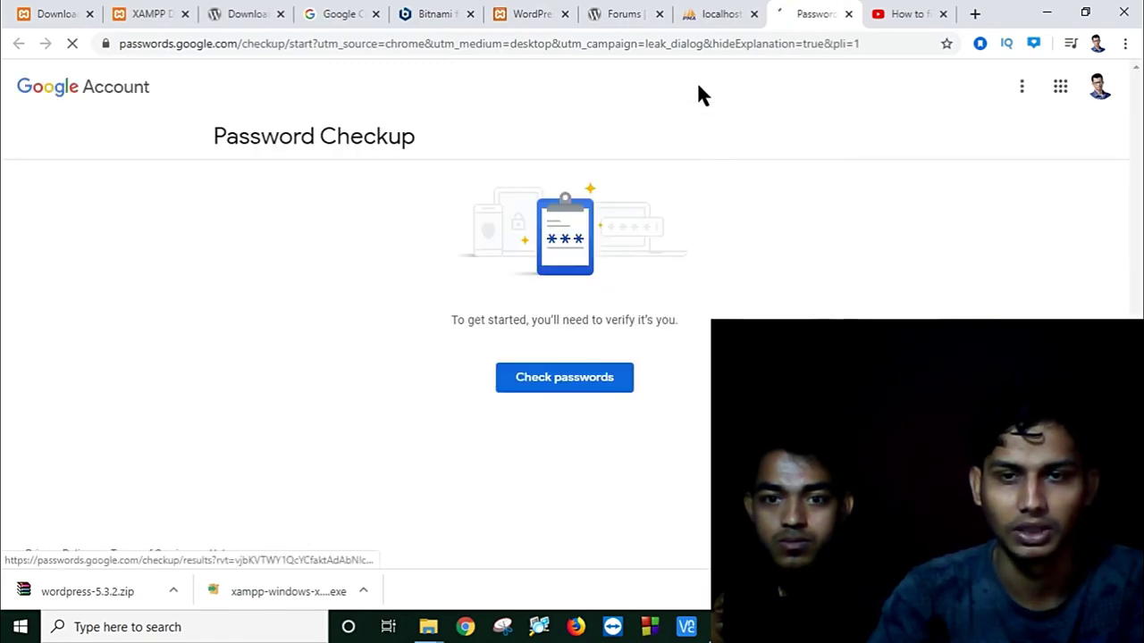
{"action": "left_click", "coordinate": [574, 381]}
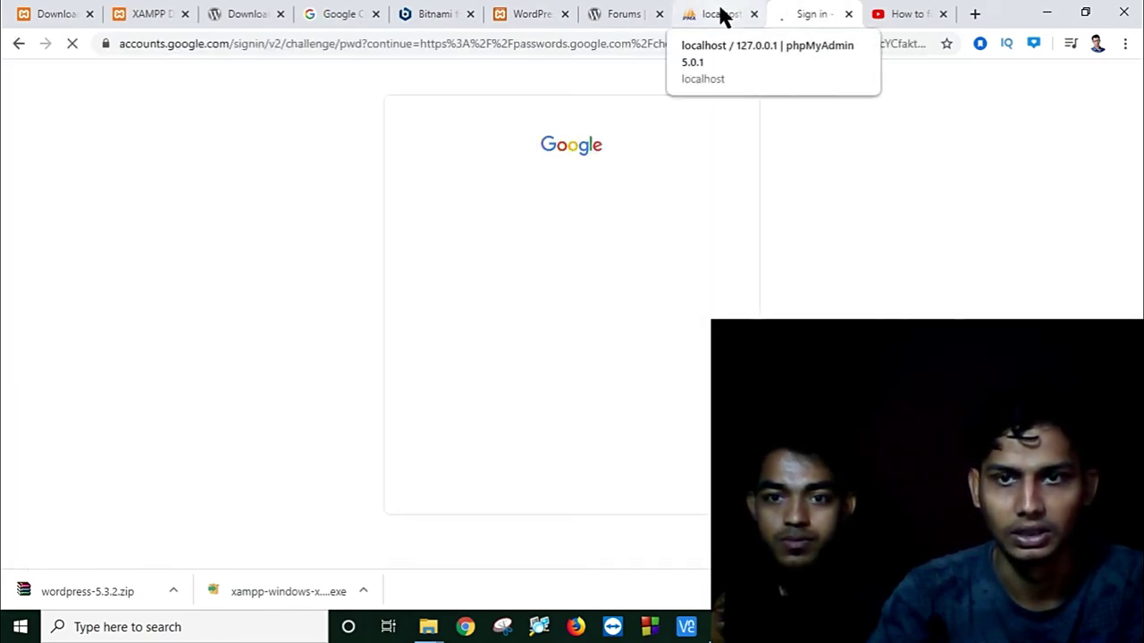
{"action": "left_click", "coordinate": [848, 15]}
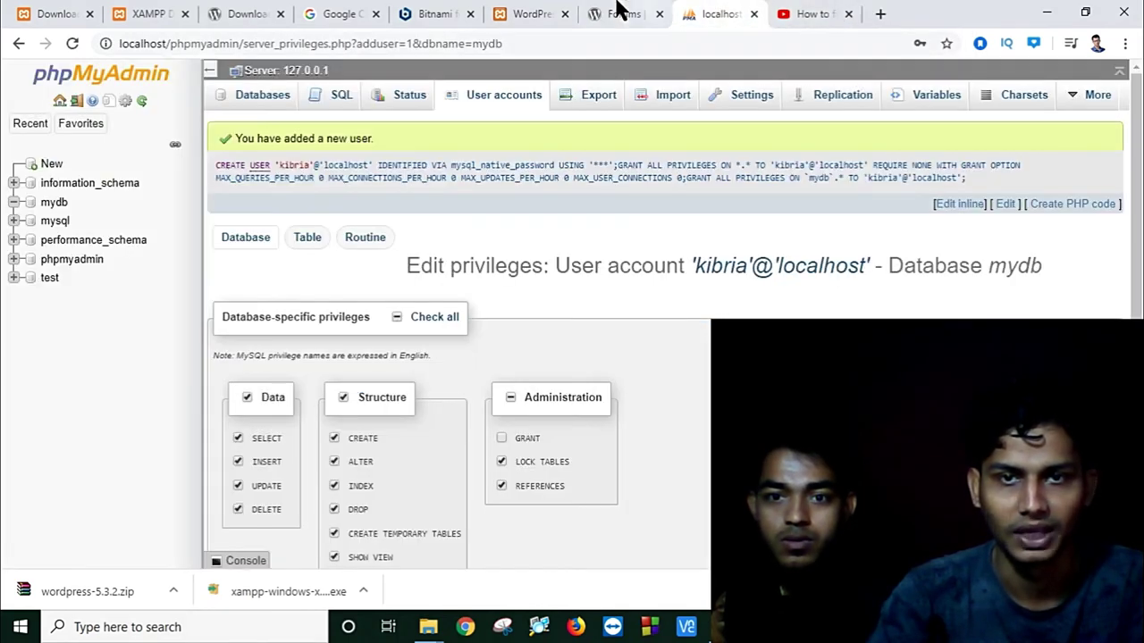
Step: Submit the connection form with the new database user's name and password
{"action": "left_click", "coordinate": [513, 12]}
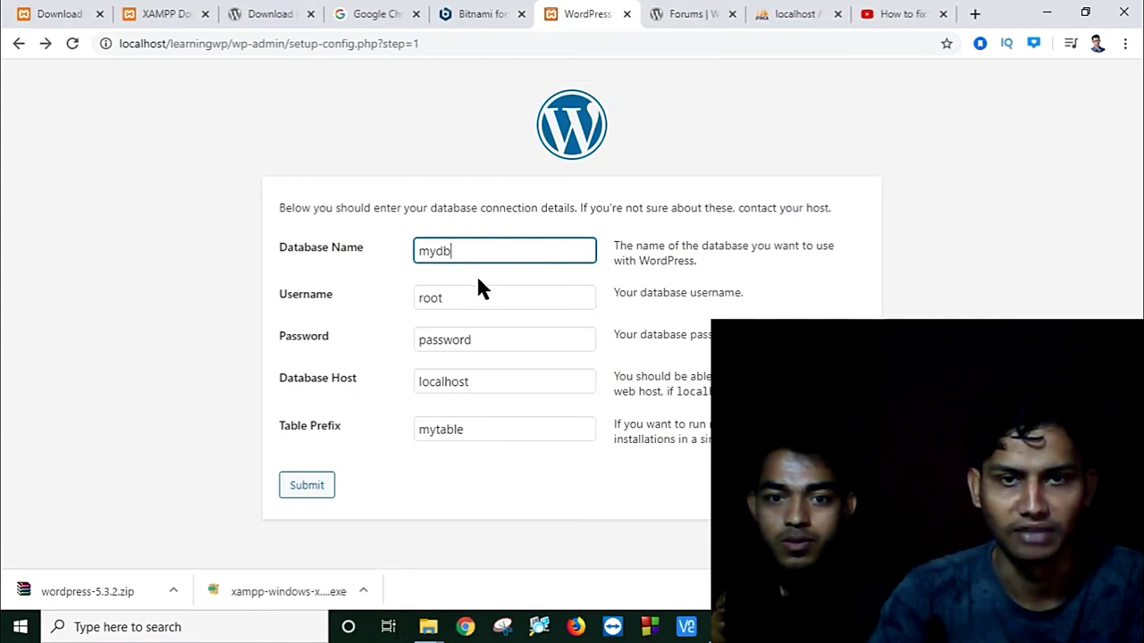
{"action": "double_click", "coordinate": [472, 299]}
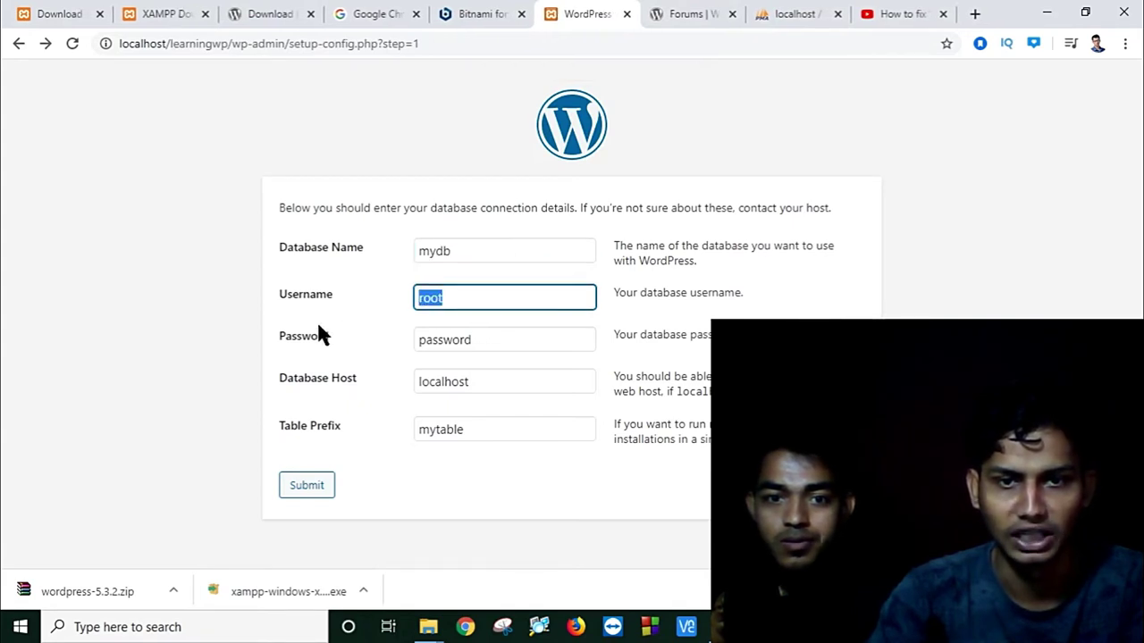
{"action": "type", "text": "kibria"}
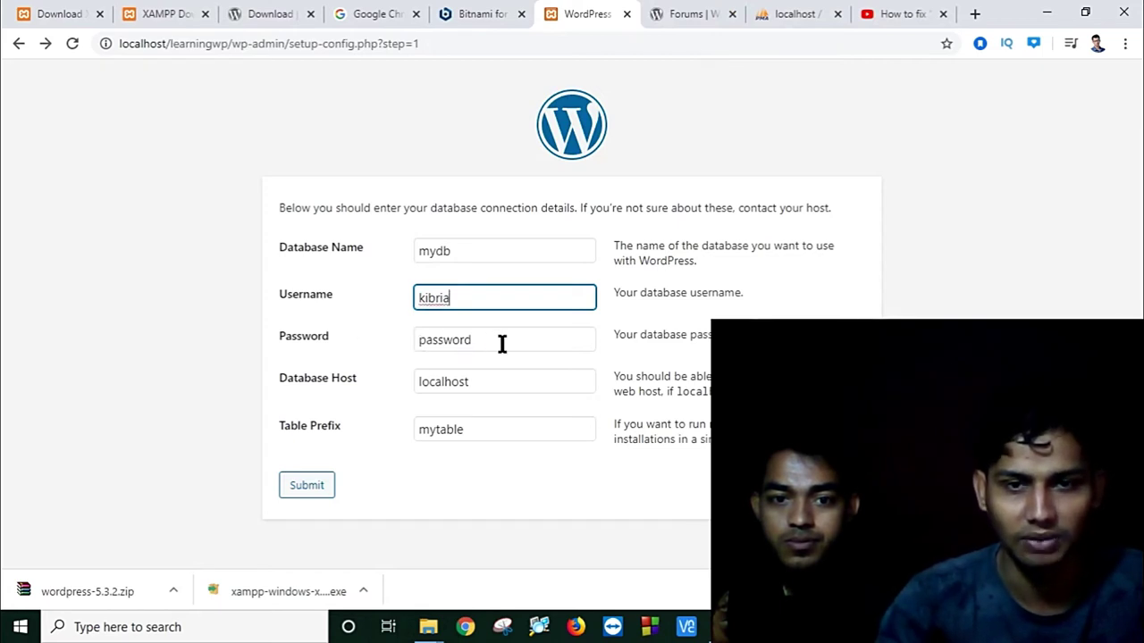
{"action": "double_click", "coordinate": [500, 340]}
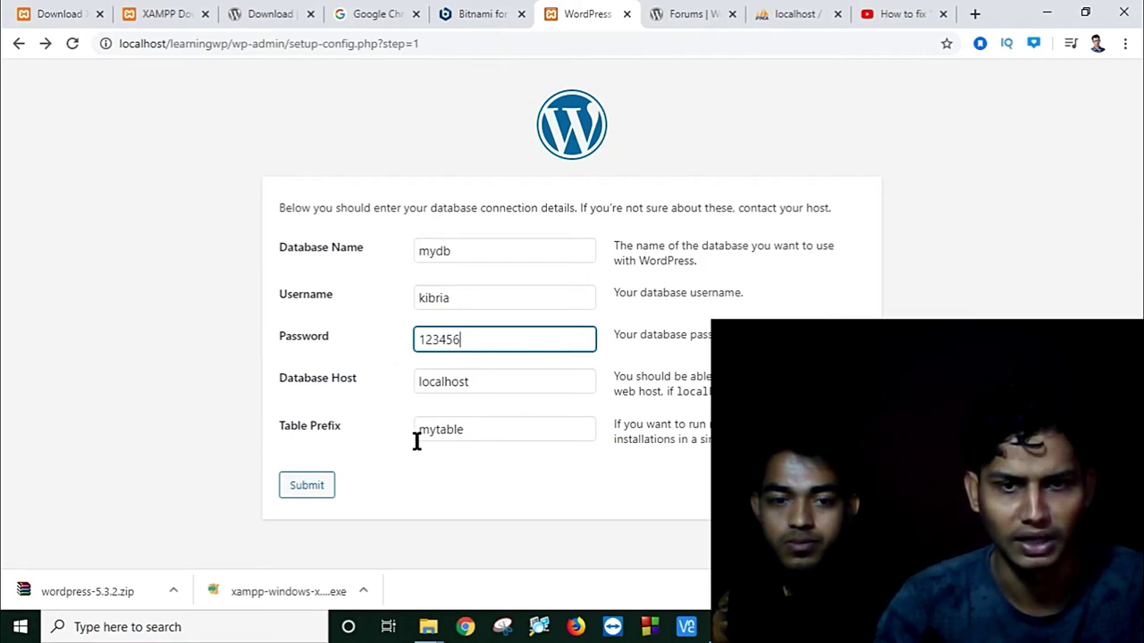
{"action": "left_click", "coordinate": [307, 487]}
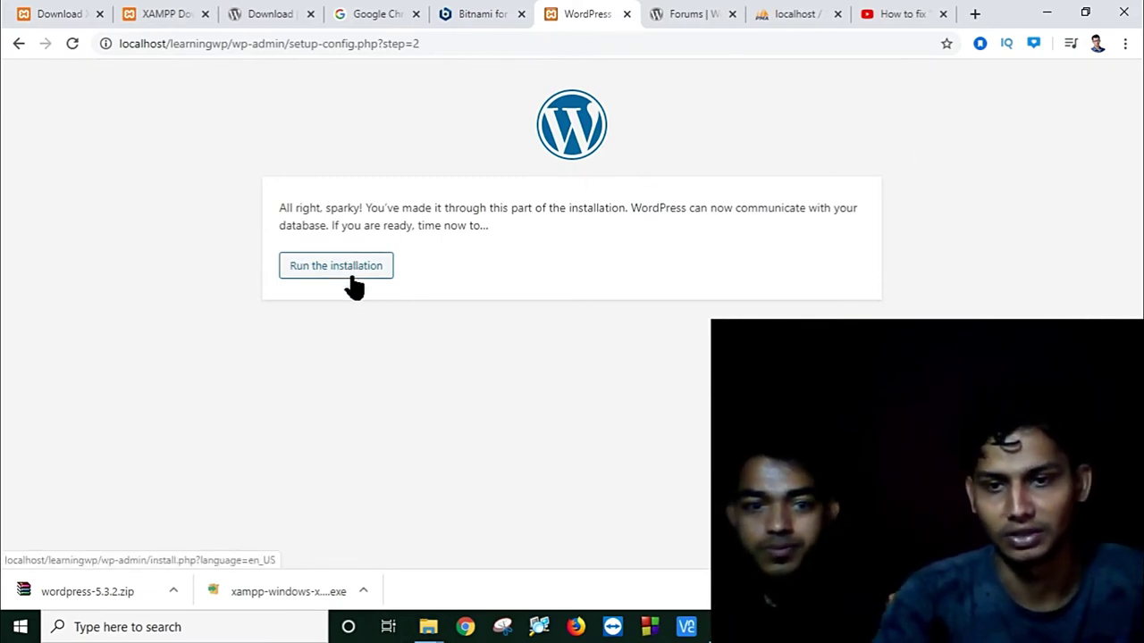
Step: Run the WordPress installation
{"action": "left_click", "coordinate": [723, 626]}
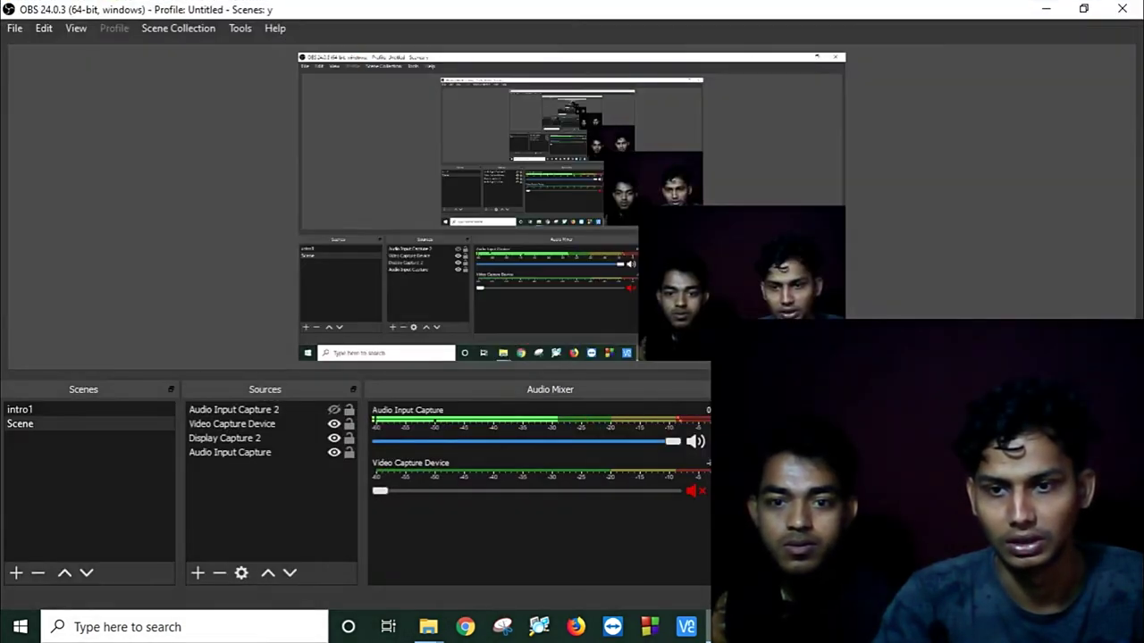
{"action": "left_click", "coordinate": [1043, 9]}
{"action": "left_click", "coordinate": [309, 284]}
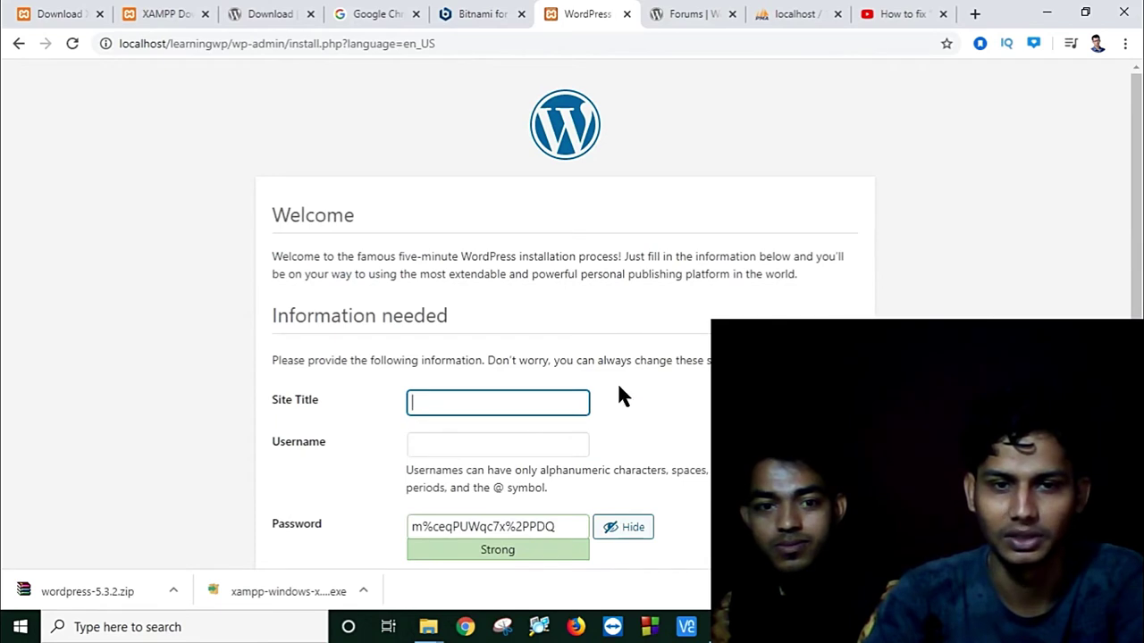
Step: Type a site title and the admin username into the Welcome form
{"action": "scroll", "coordinate": [622, 392], "scroll_direction": "down", "scroll_amount": 1}
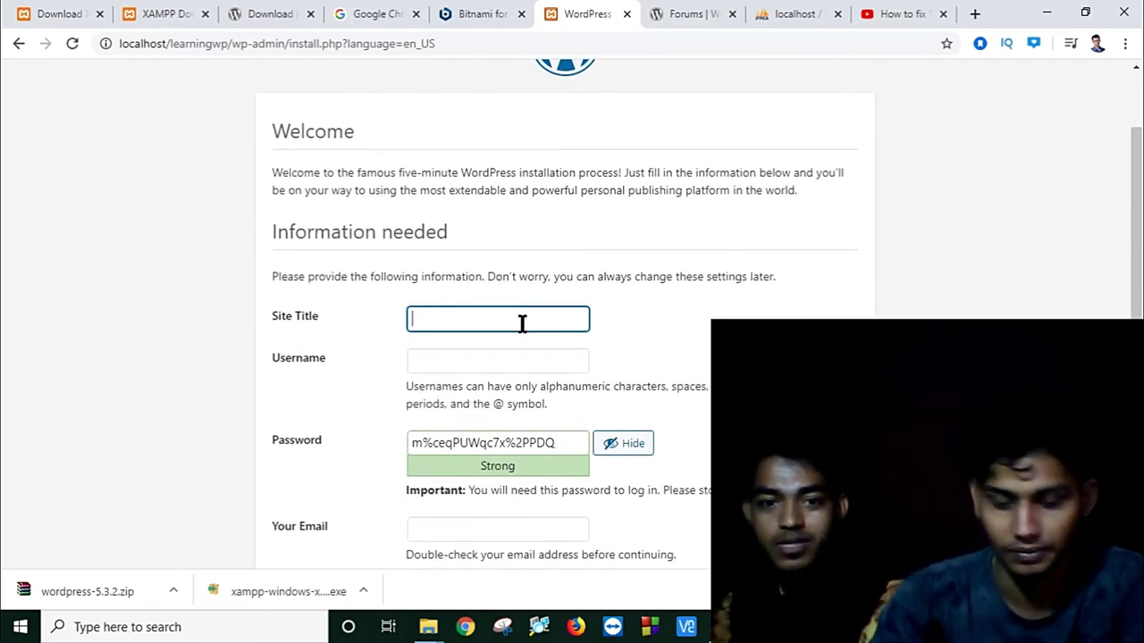
{"action": "type", "text": "my"}
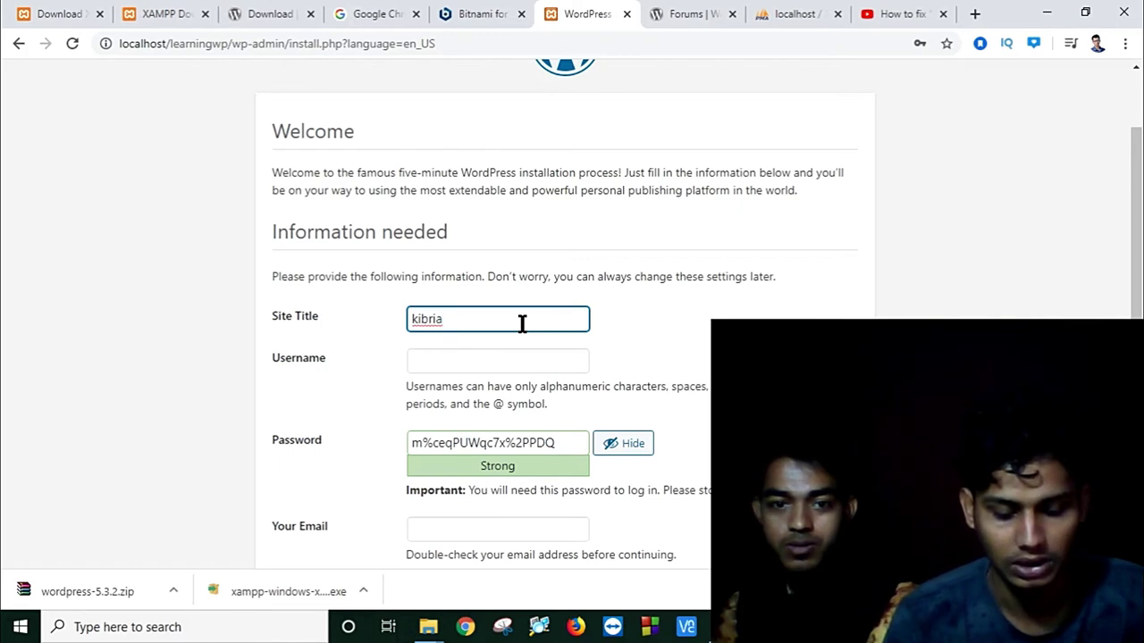
{"action": "type", "text": "op"}
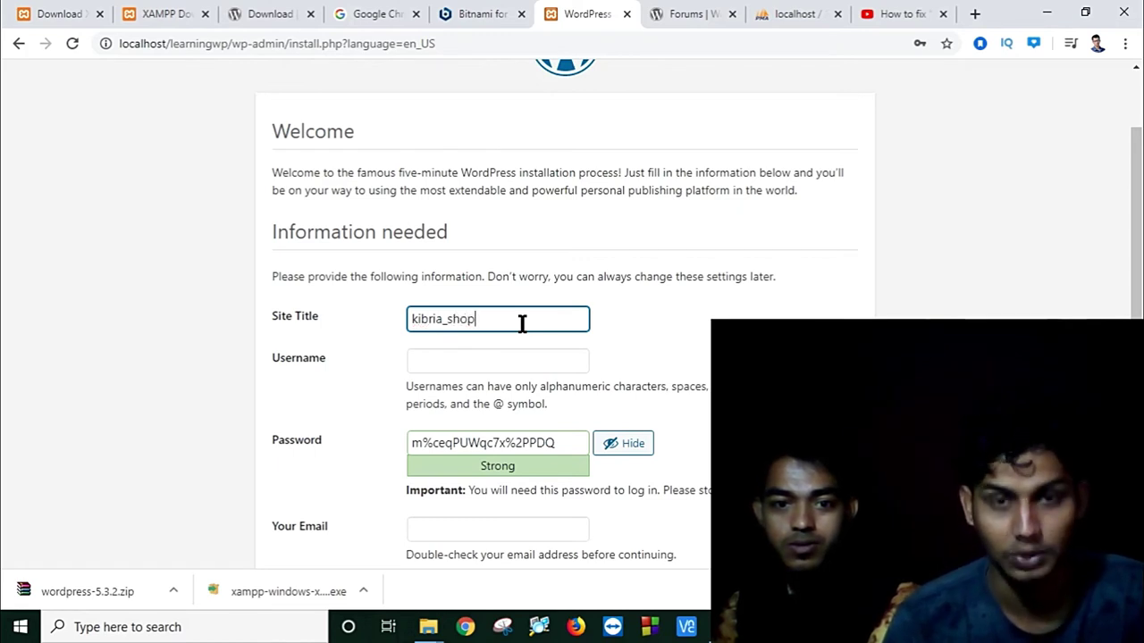
{"action": "left_click", "coordinate": [471, 356]}
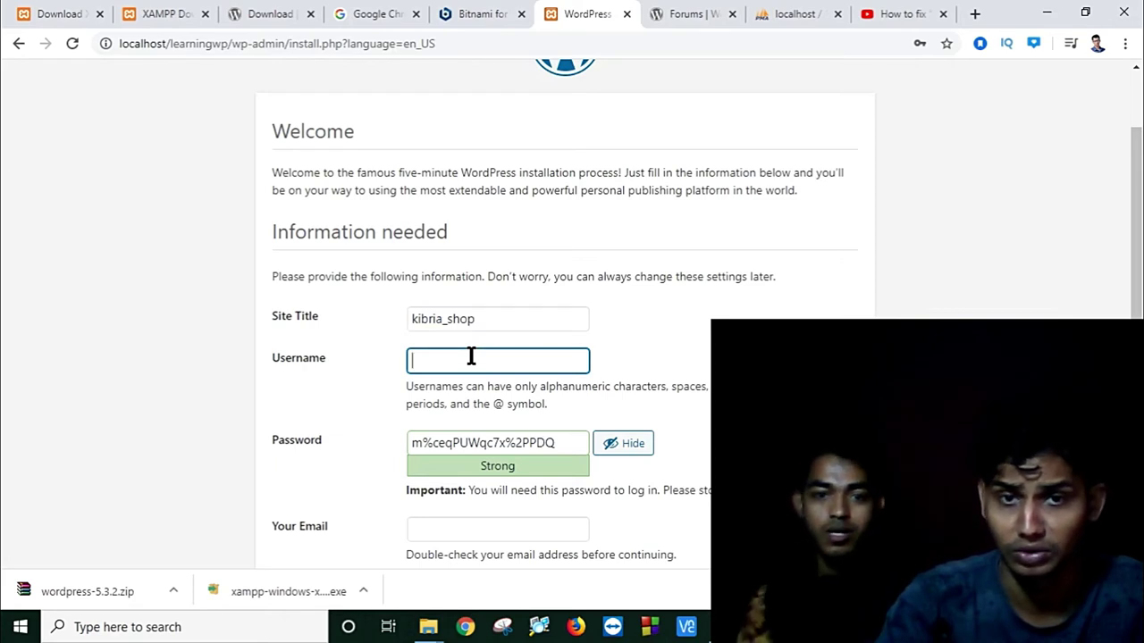
{"action": "type", "text": "kibria"}
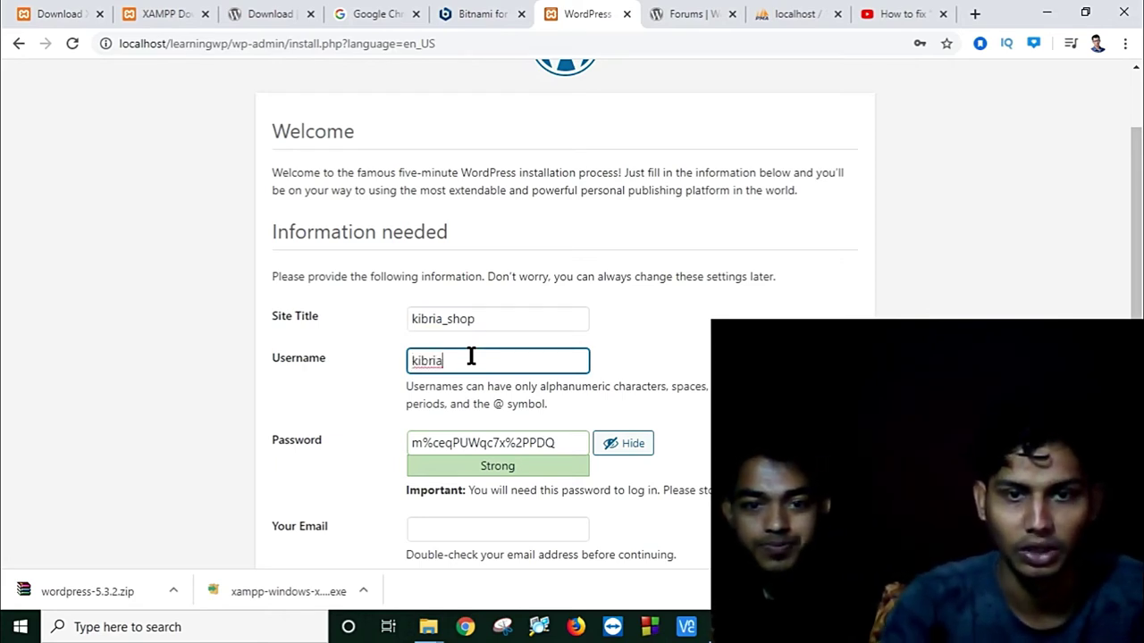
{"action": "scroll", "coordinate": [471, 357], "scroll_direction": "down", "scroll_amount": 2}
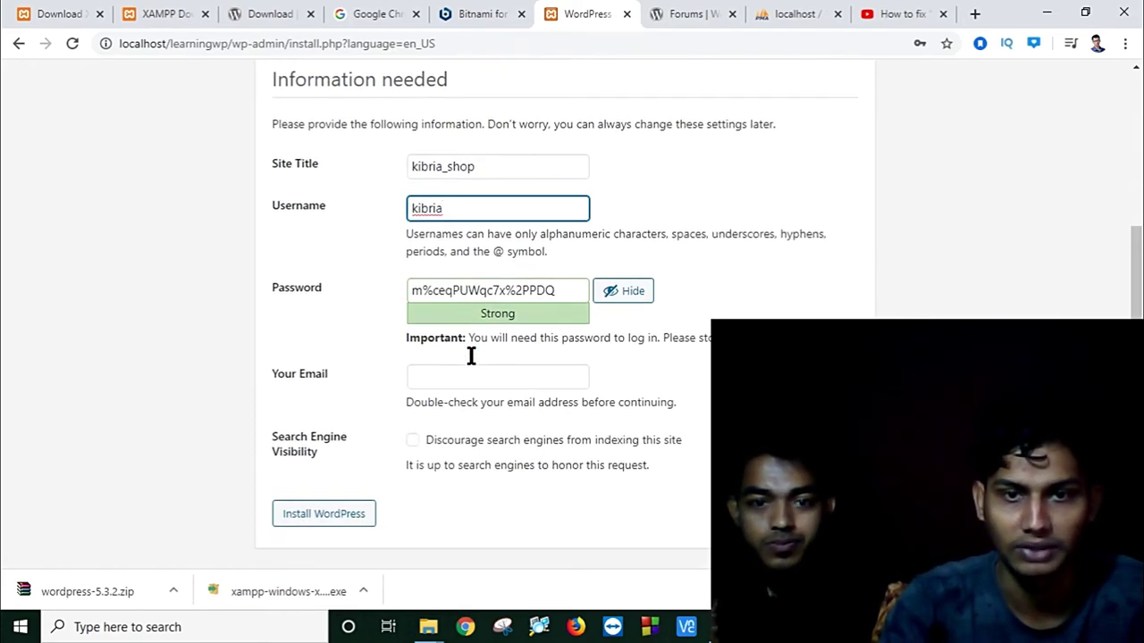
Step: Replace the generated admin password with a custom one, adding digits until it rates Medium
{"action": "left_click_drag", "start_coordinate": [571, 291], "coordinate": [157, 301]}
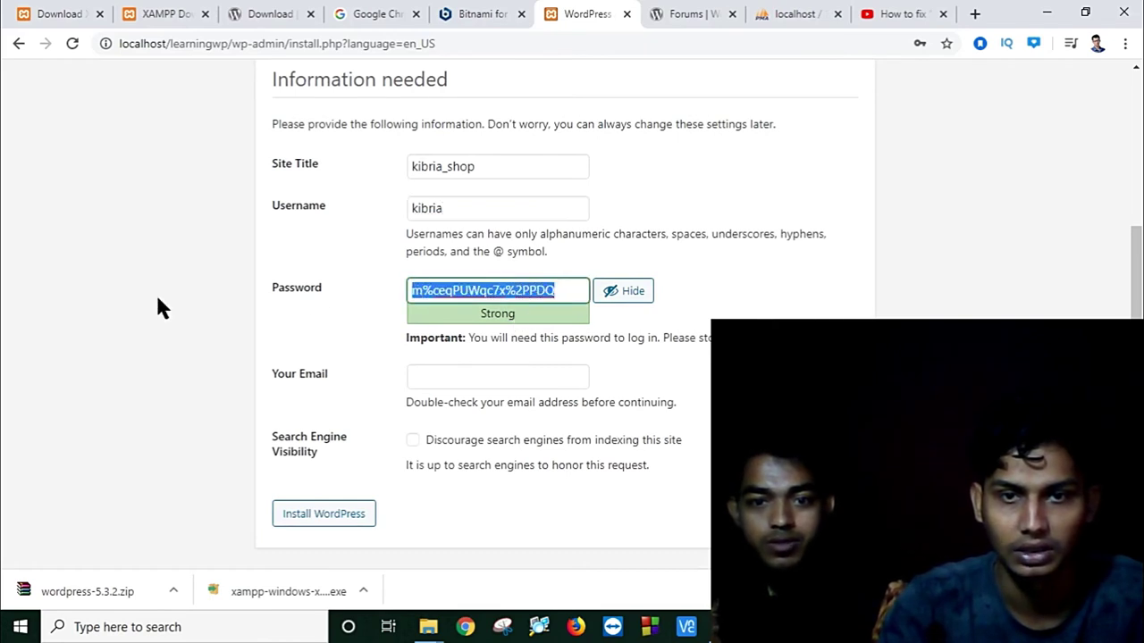
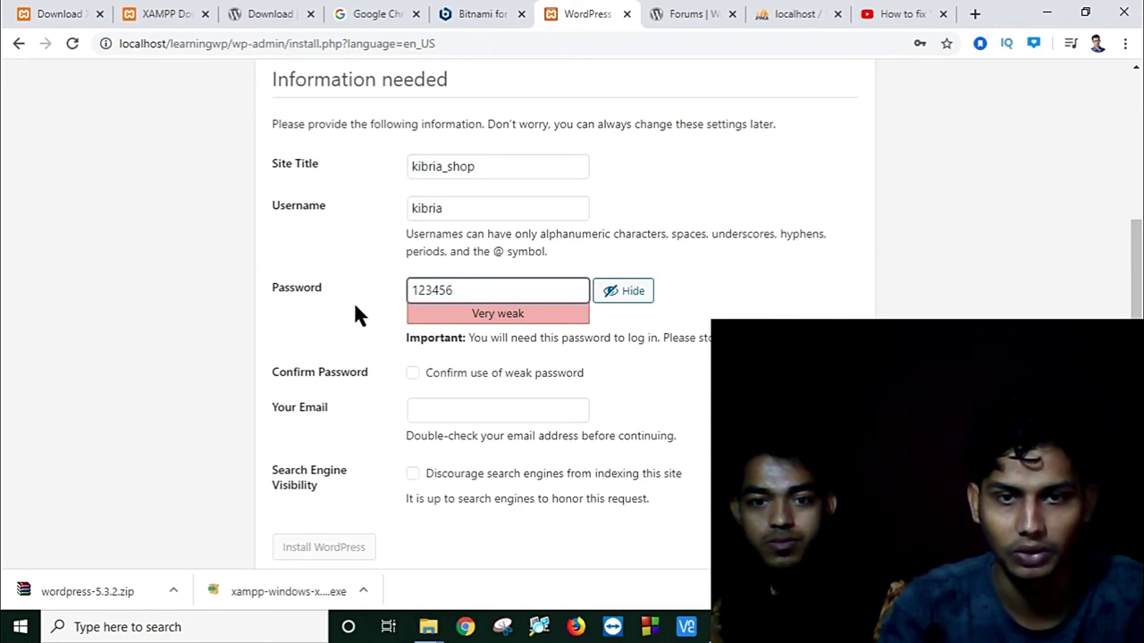
{"action": "left_click", "coordinate": [623, 295]}
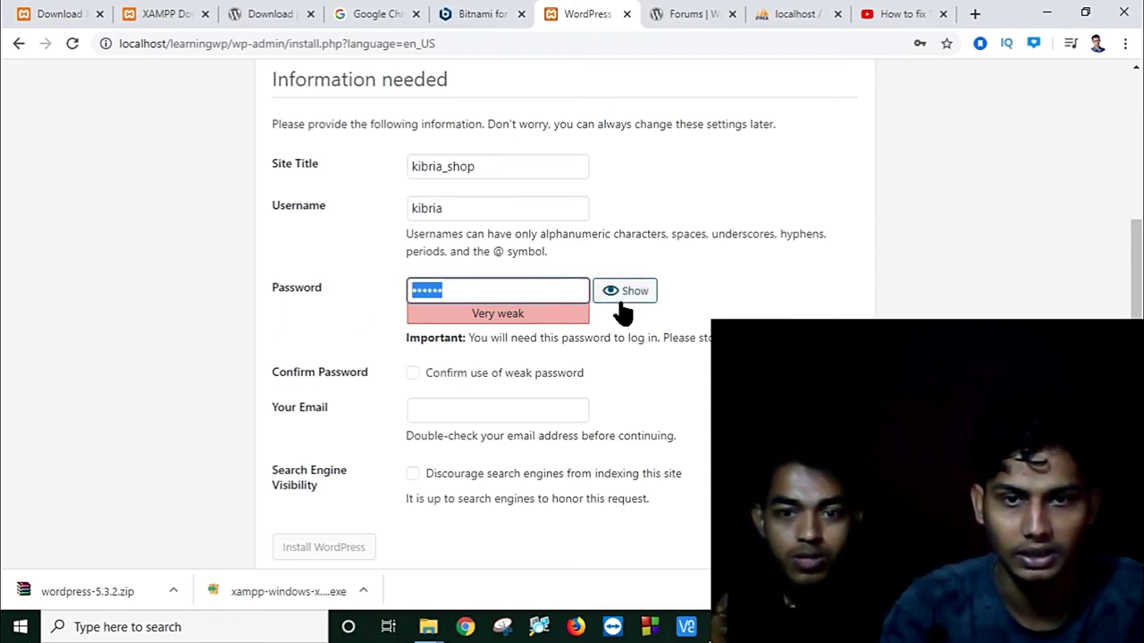
{"action": "left_click", "coordinate": [305, 330]}
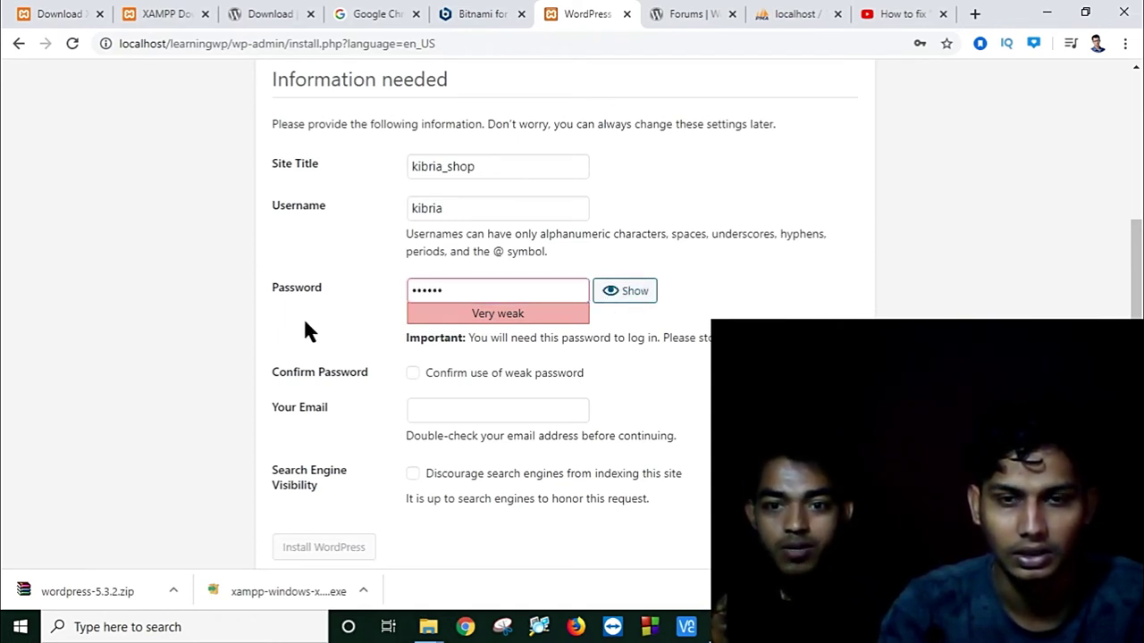
{"action": "left_click", "coordinate": [468, 295]}
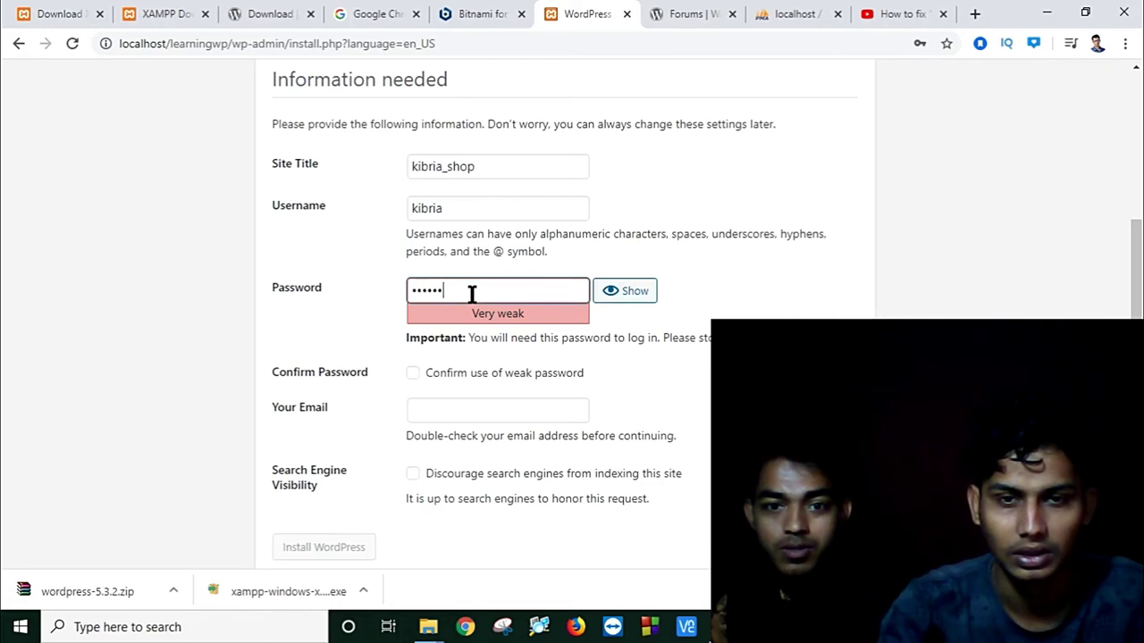
{"action": "left_click", "coordinate": [413, 293]}
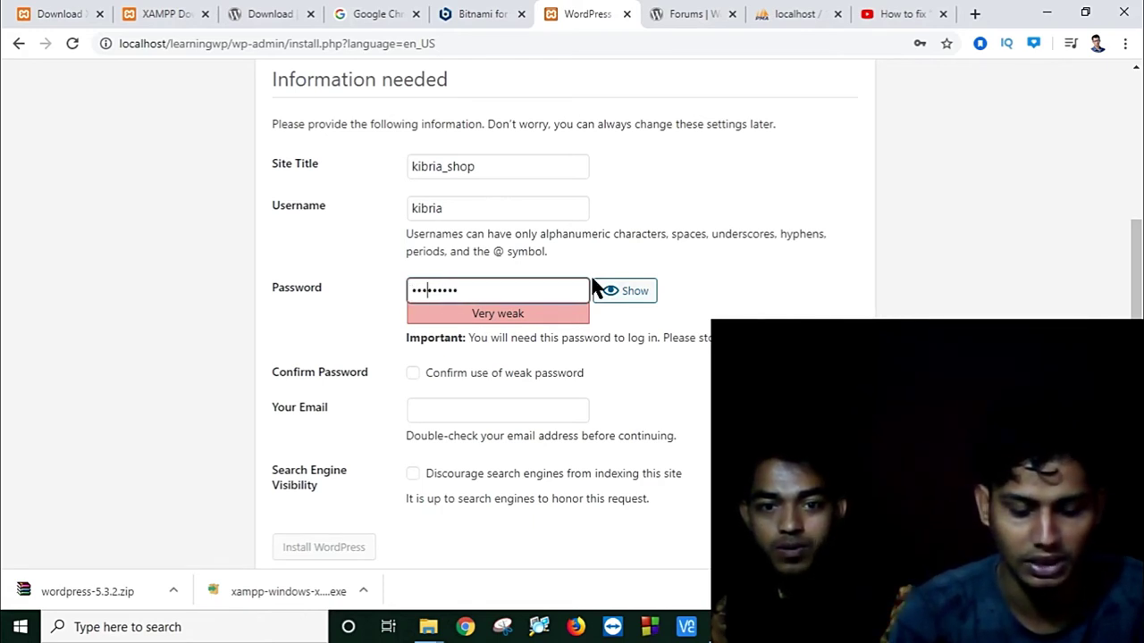
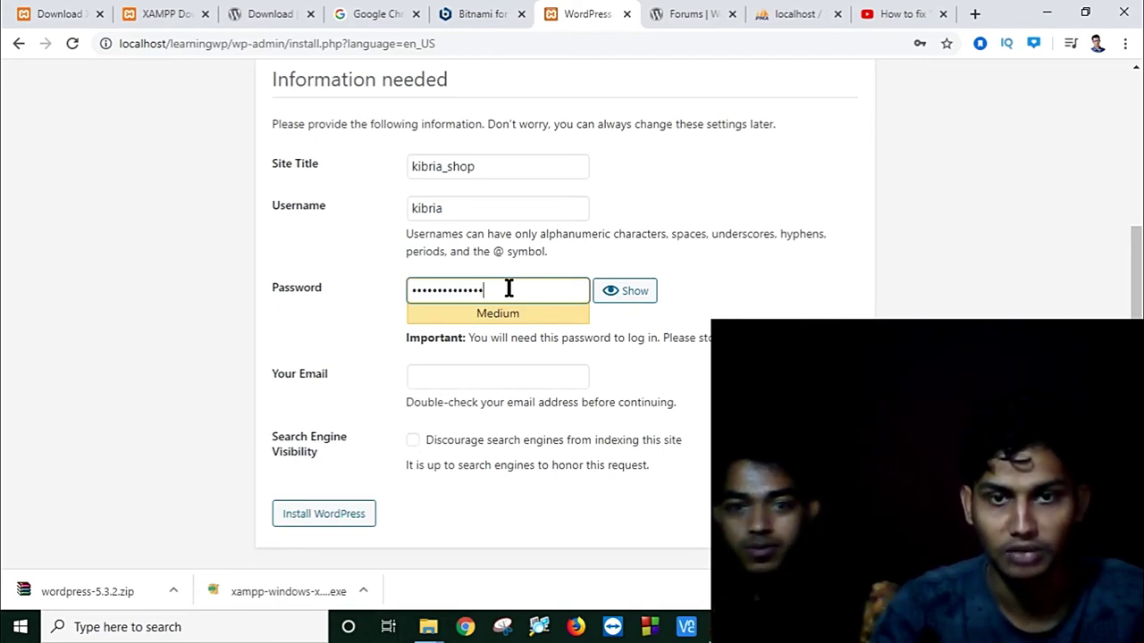
{"action": "left_click_drag", "start_coordinate": [509, 287], "coordinate": [375, 288]}
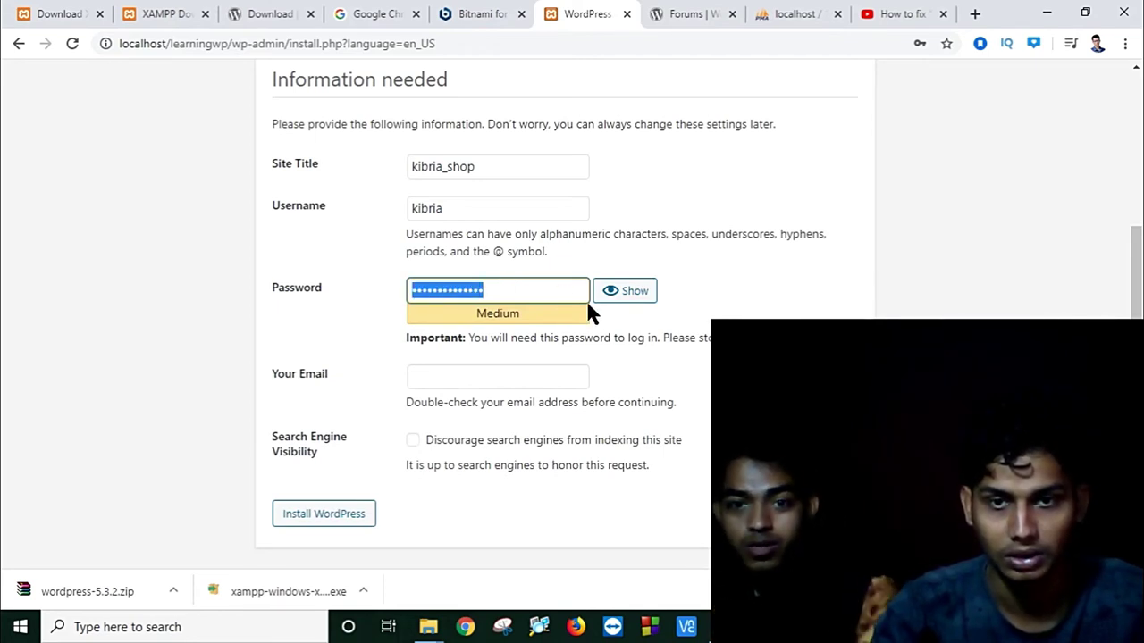
{"action": "left_click", "coordinate": [627, 296]}
Step: Edit the admin password's first and last characters, keeping its Medium rating
{"action": "left_click", "coordinate": [554, 294]}
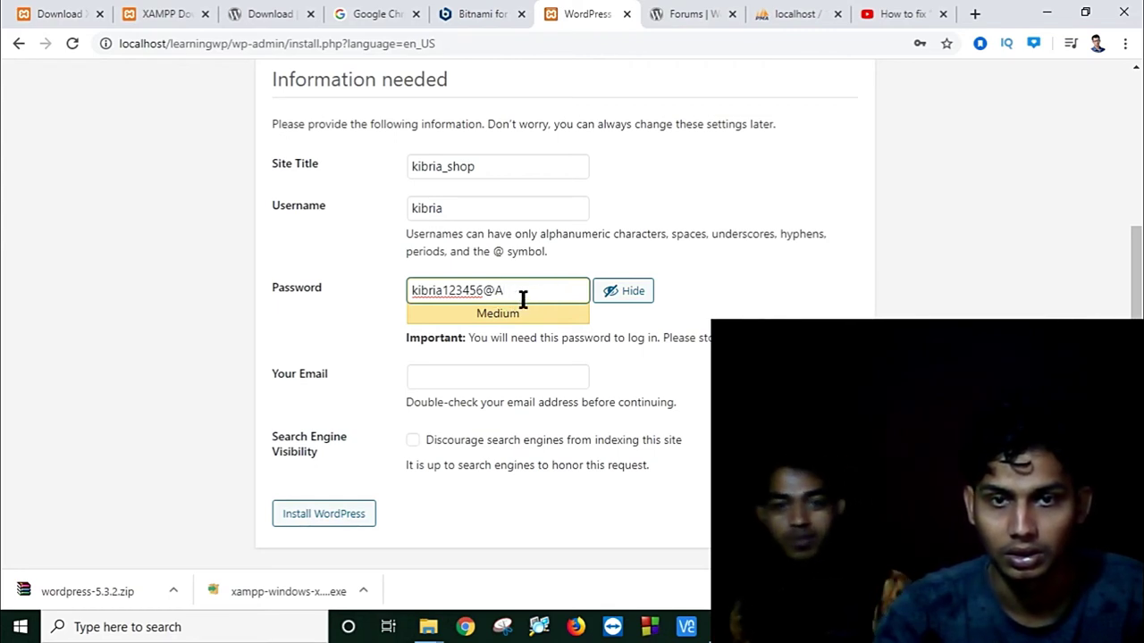
{"action": "key", "text": "BackSpace"}
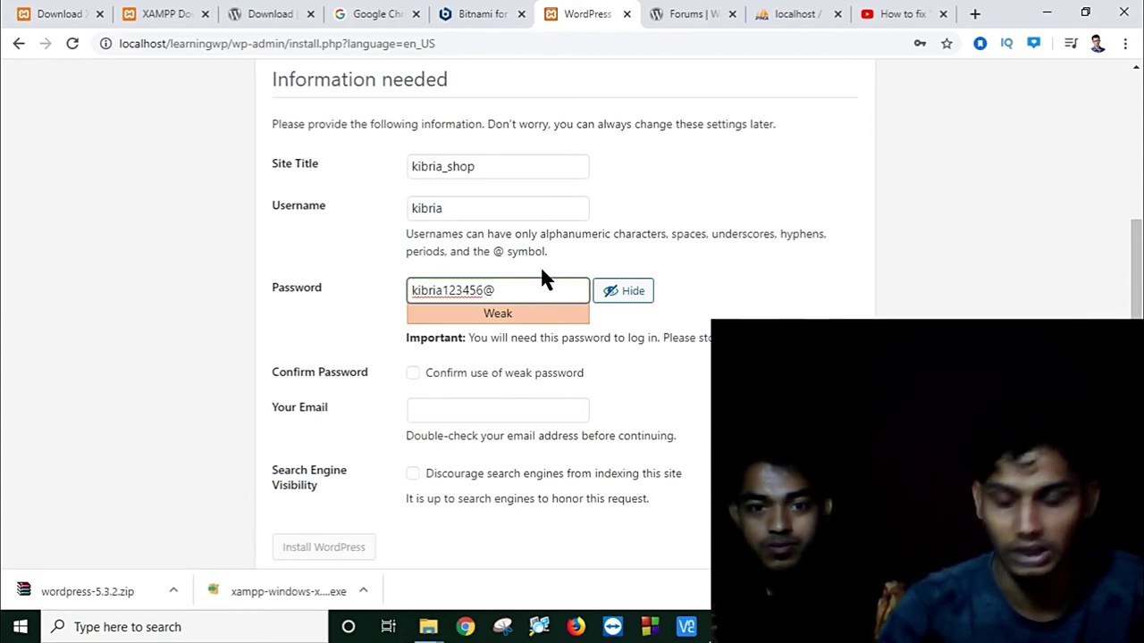
{"action": "key", "text": "BackSpace"}
{"action": "type", "text": "K"}
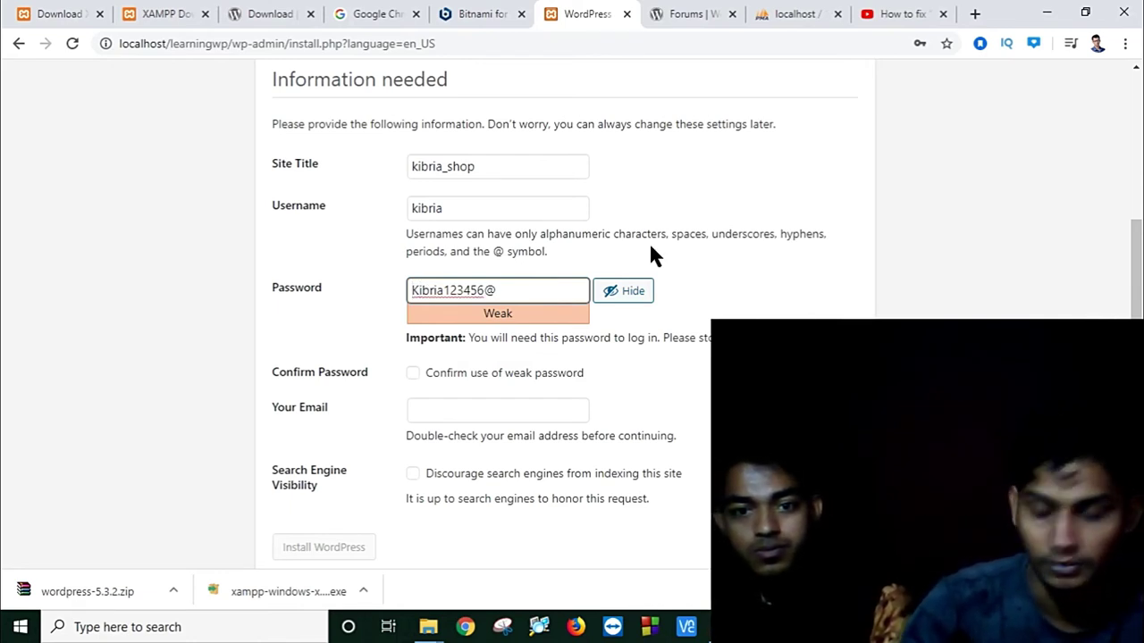
{"action": "key", "text": "Delete"}
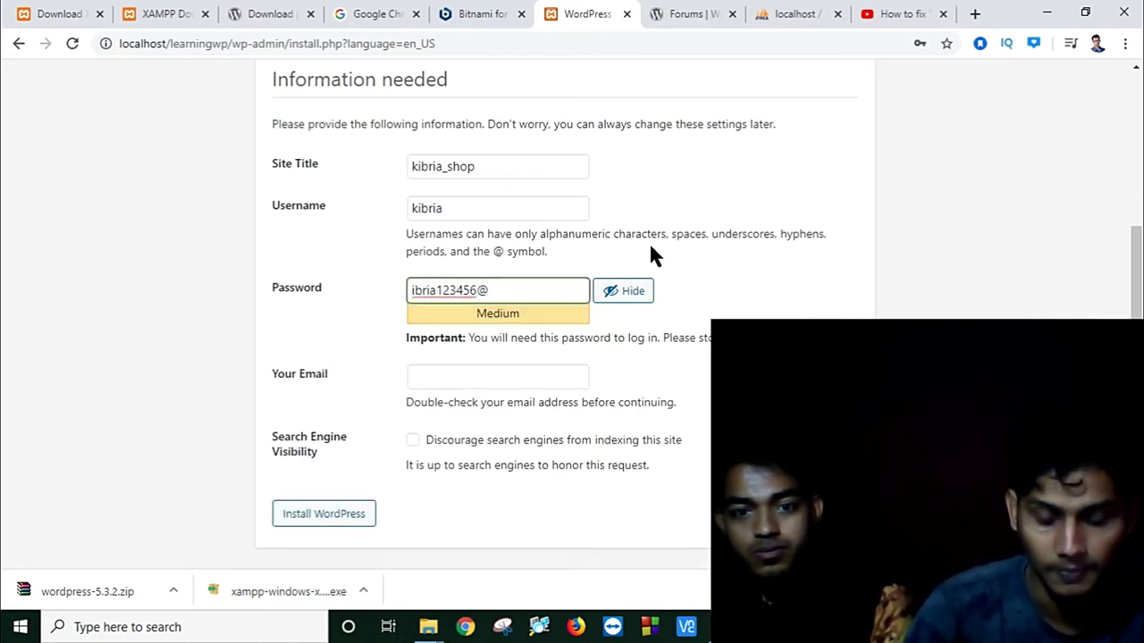
{"action": "type", "text": "k"}
{"action": "left_click", "coordinate": [534, 286]}
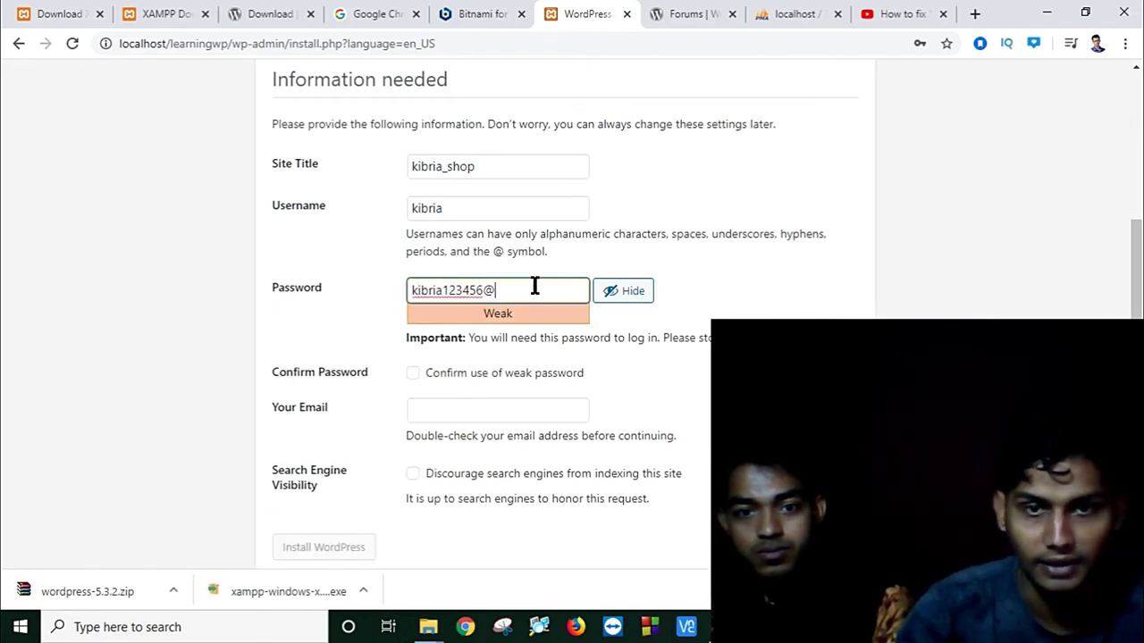
{"action": "type", "text": "A&"}
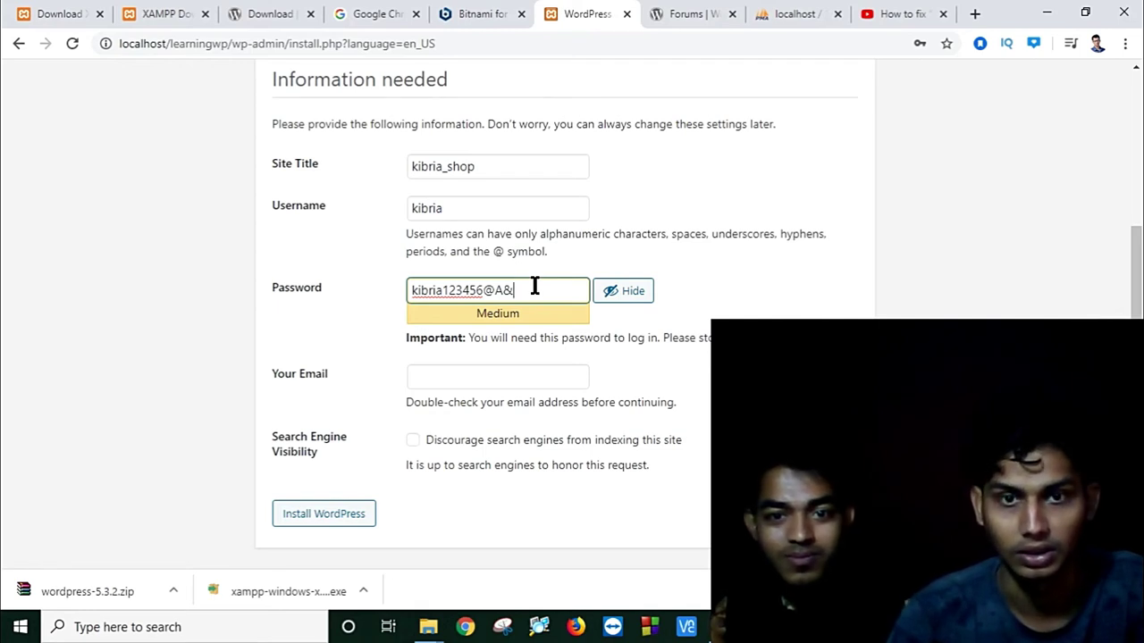
{"action": "key", "text": "BackSpace"}
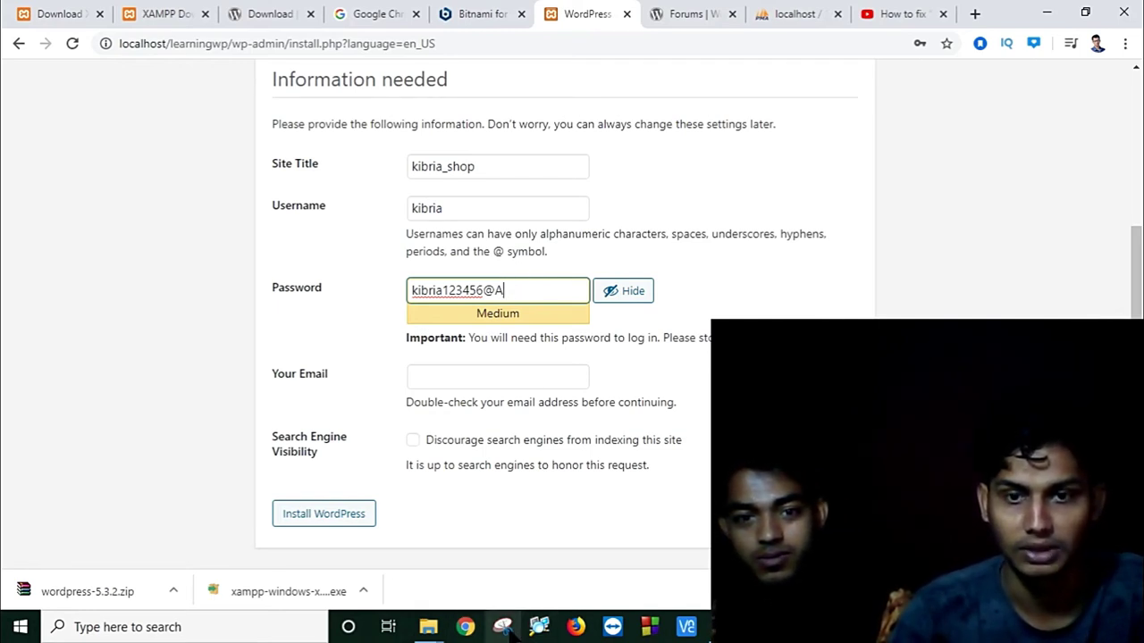
Step: Copy the whole admin password and minimize Chrome to show the desktop
{"action": "left_click_drag", "start_coordinate": [530, 298], "coordinate": [391, 306]}
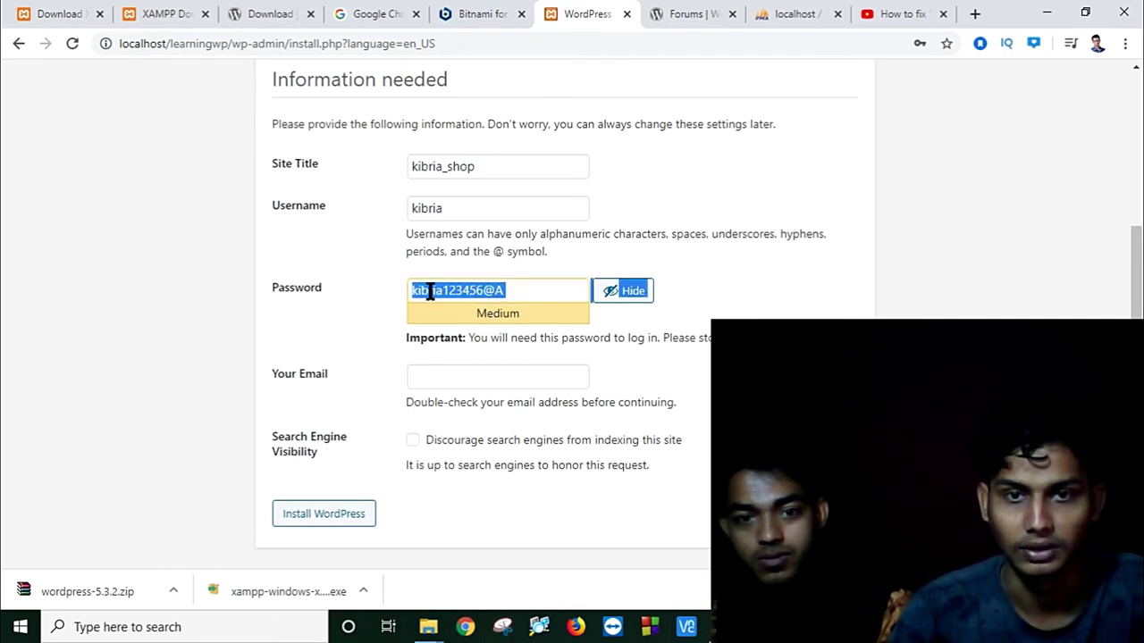
{"action": "right_click", "coordinate": [437, 294]}
{"action": "left_click", "coordinate": [487, 351]}
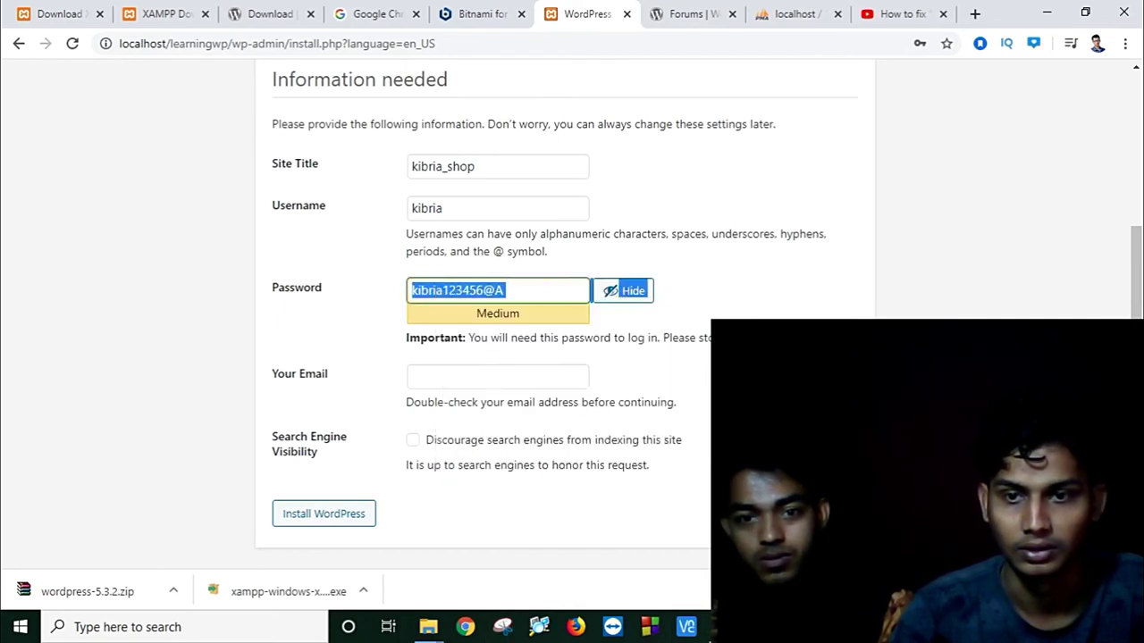
{"action": "left_click", "coordinate": [1047, 13]}
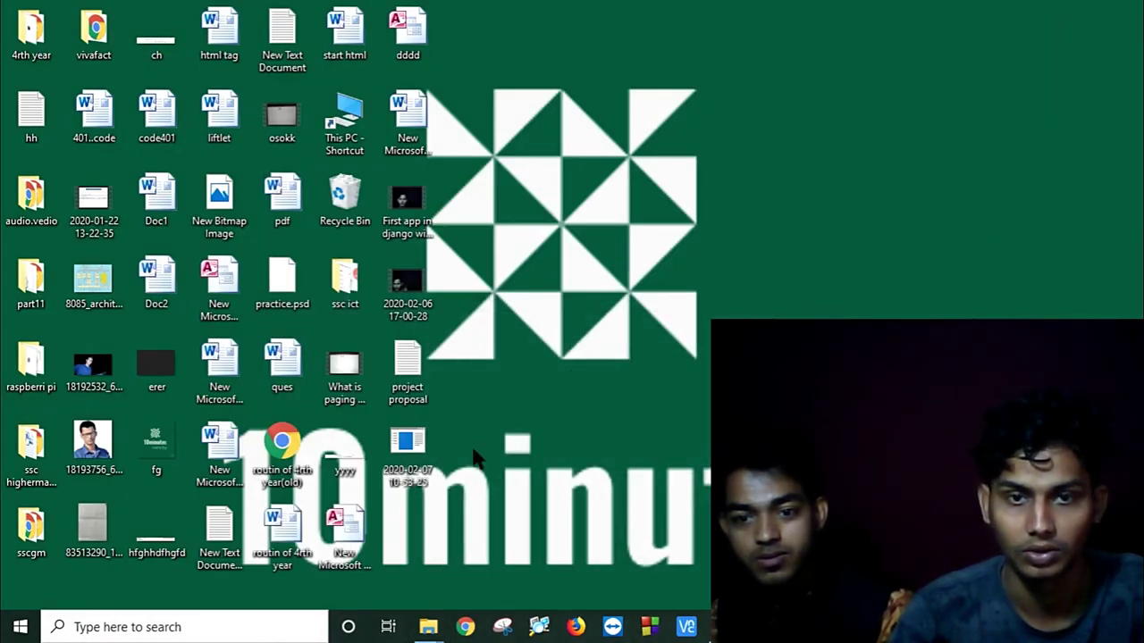
Step: Paste the copied admin password on a new line below the Online shopping system title in the project proposal note
{"action": "double_click", "coordinate": [411, 376]}
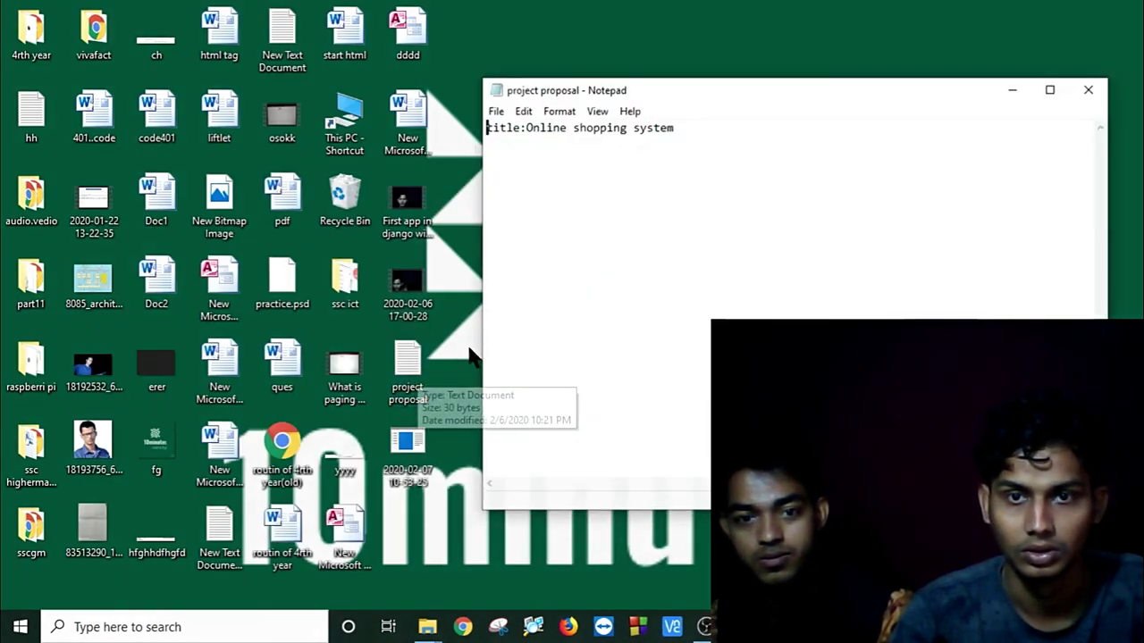
{"action": "left_click", "coordinate": [692, 127]}
{"action": "key", "text": "Return"}
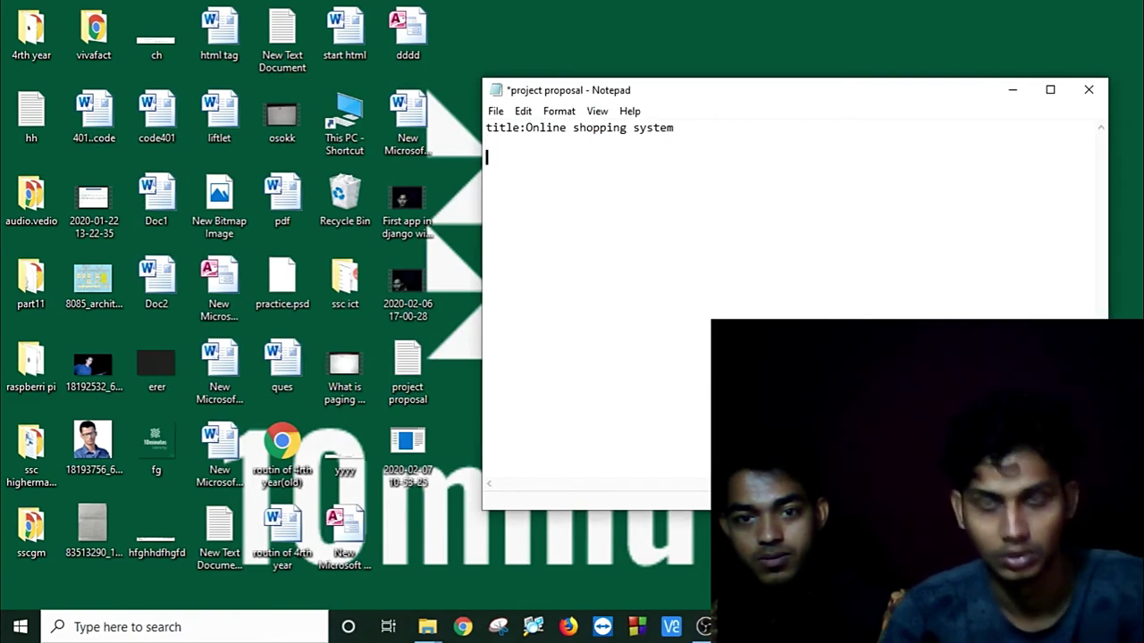
{"action": "key", "text": "ctrl+v"}
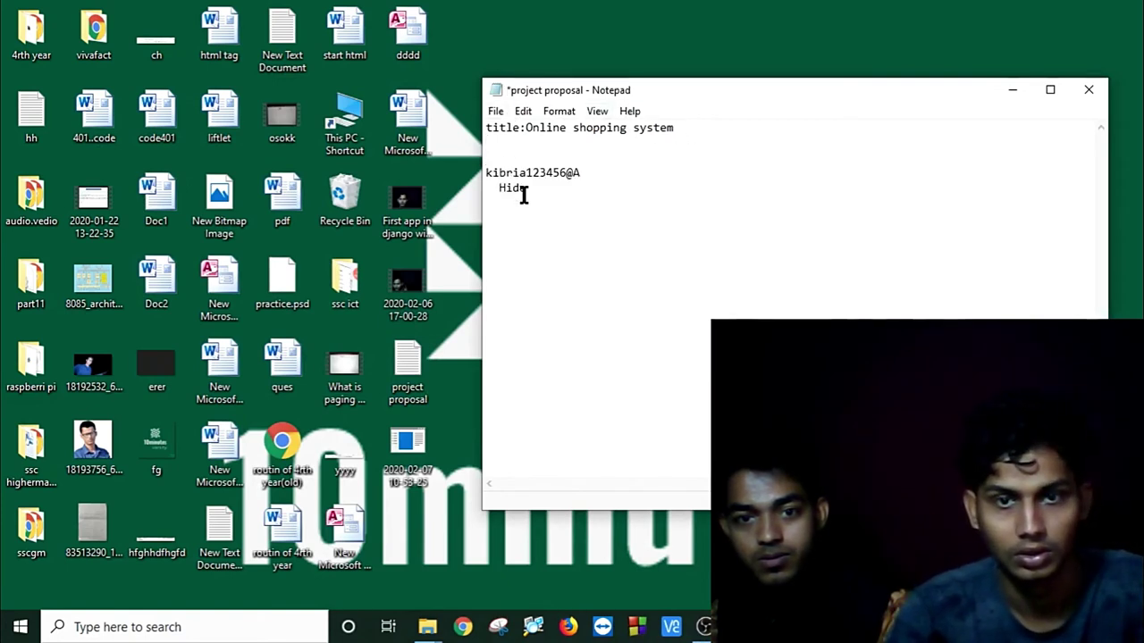
{"action": "left_click", "coordinate": [490, 187], "text": "shift"}
{"action": "key", "text": "BackSpace"}
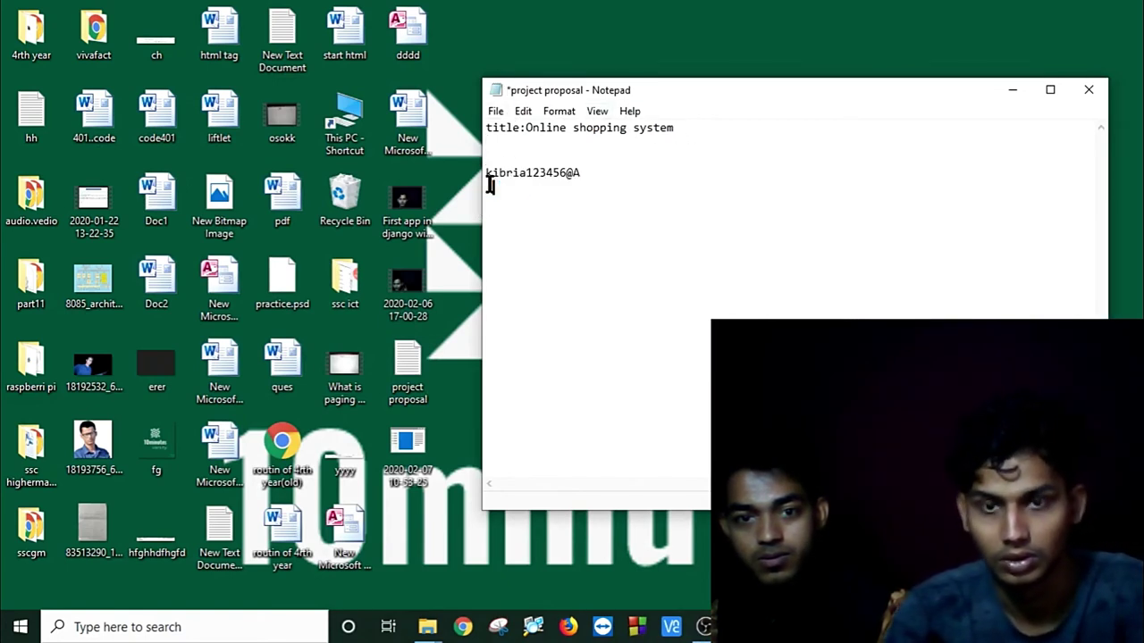
Step: Save the project proposal note and close Notepad
{"action": "left_click", "coordinate": [495, 112]}
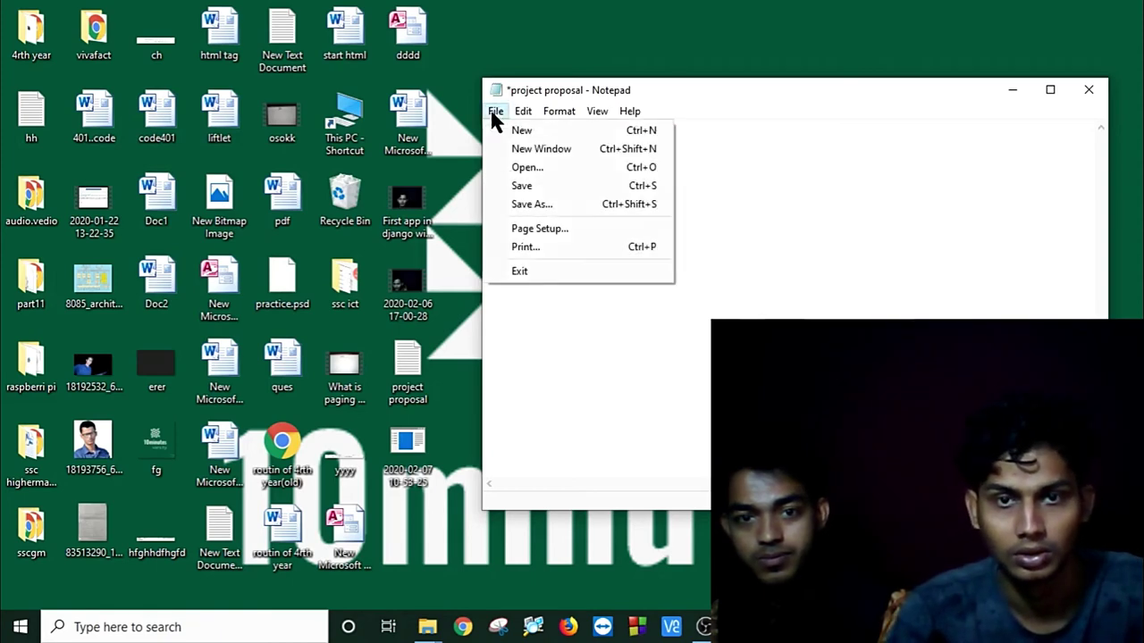
{"action": "left_click", "coordinate": [531, 187]}
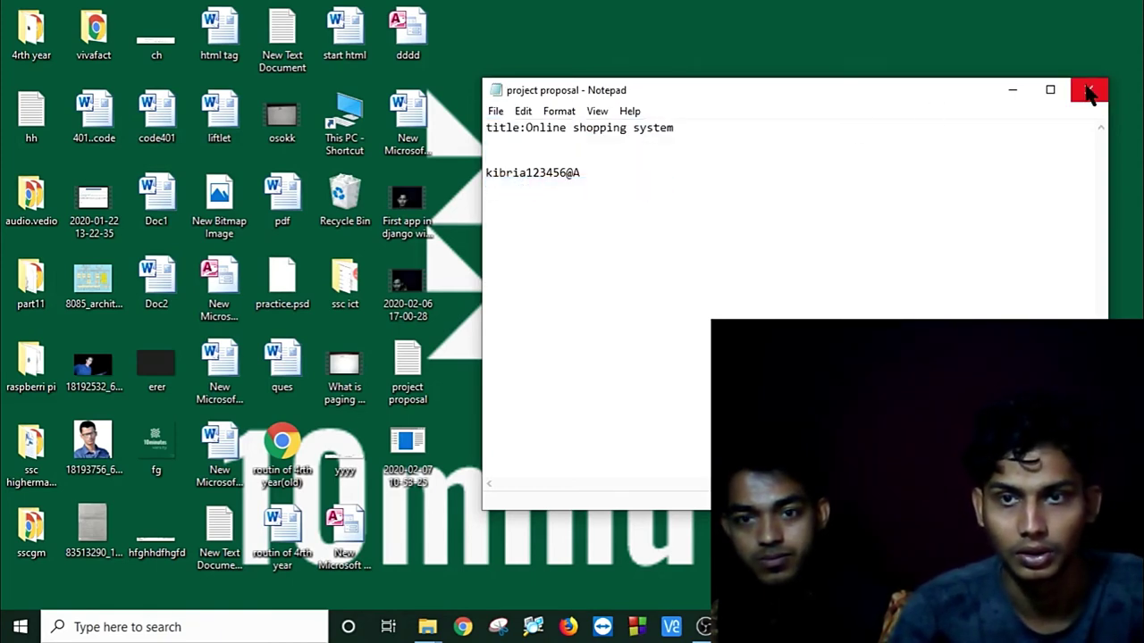
{"action": "left_click", "coordinate": [1088, 92]}
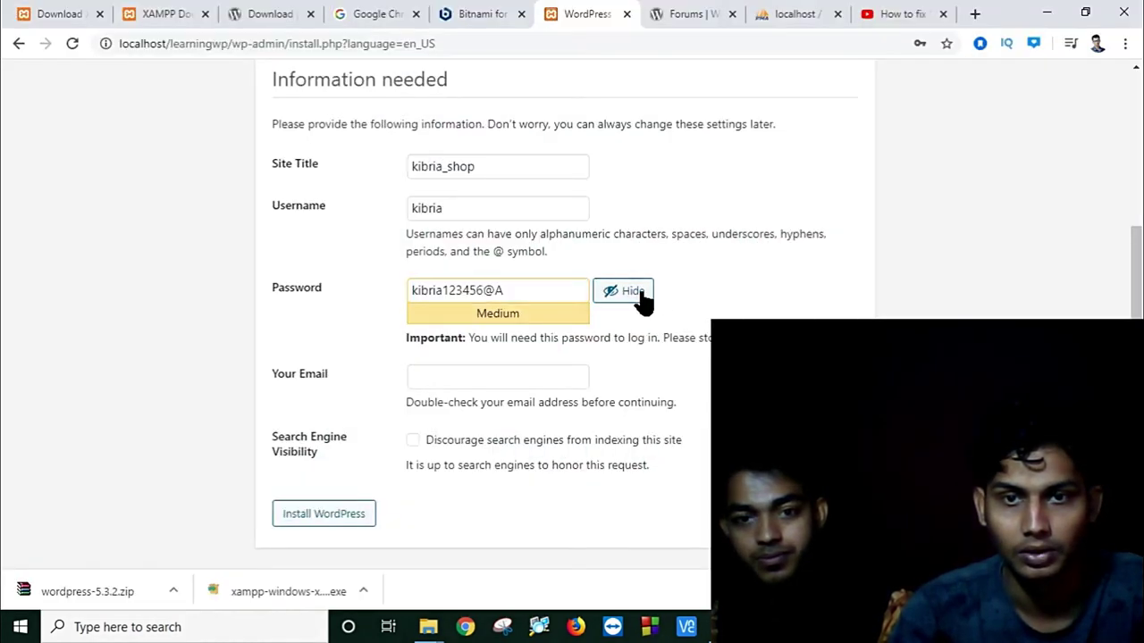
Step: Back on the WordPress install form, hide the password and enter the admin e-mail in Your Email
{"action": "left_click", "coordinate": [631, 296]}
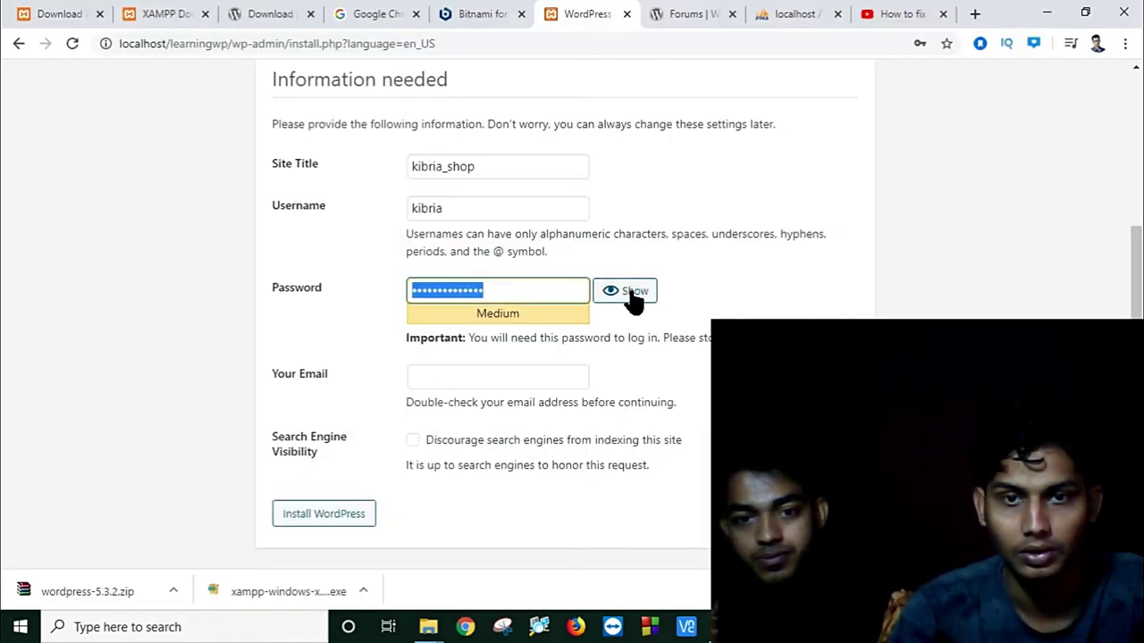
{"action": "left_click", "coordinate": [522, 378]}
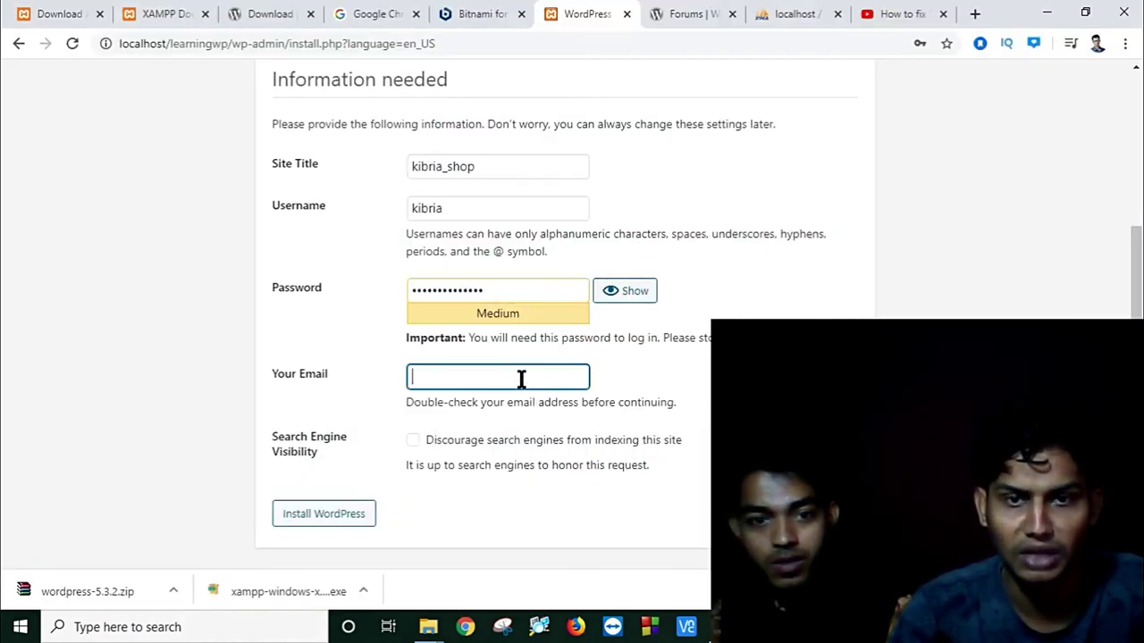
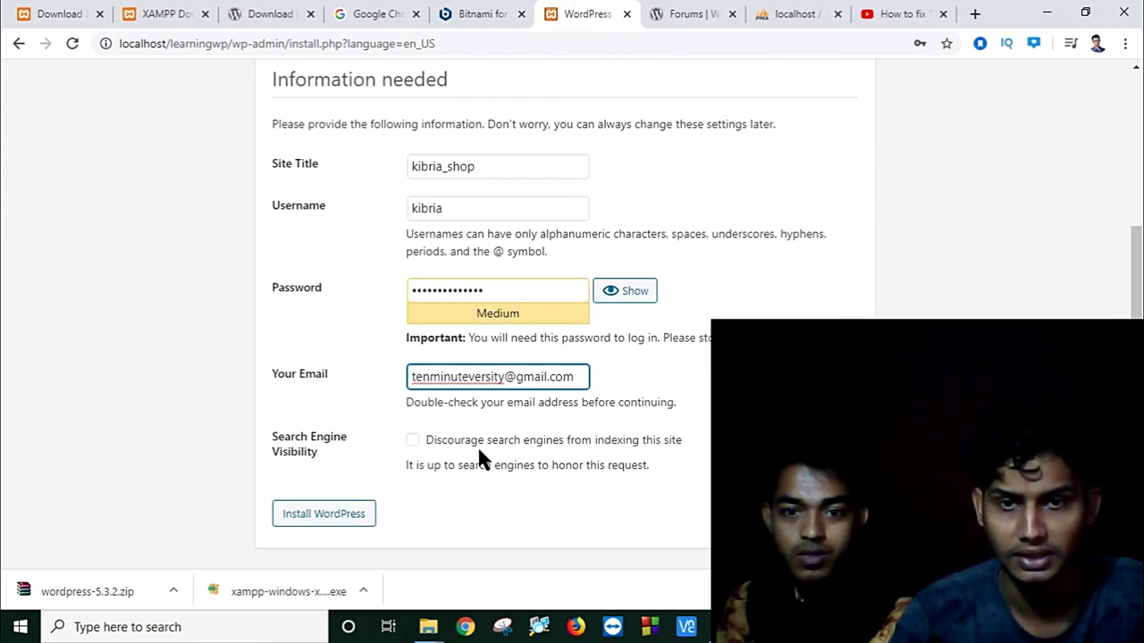
Step: Start the kibria_shop WordPress install, close the YouTube tab, and minimize Chrome to the desktop
{"action": "left_click", "coordinate": [355, 518]}
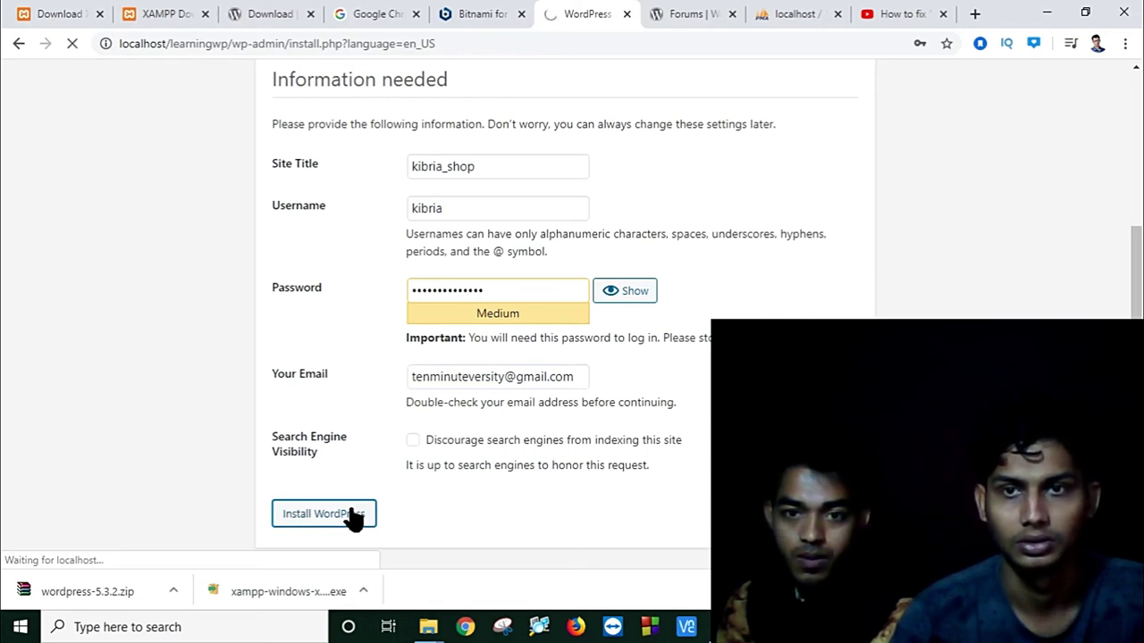
{"action": "left_click", "coordinate": [942, 14]}
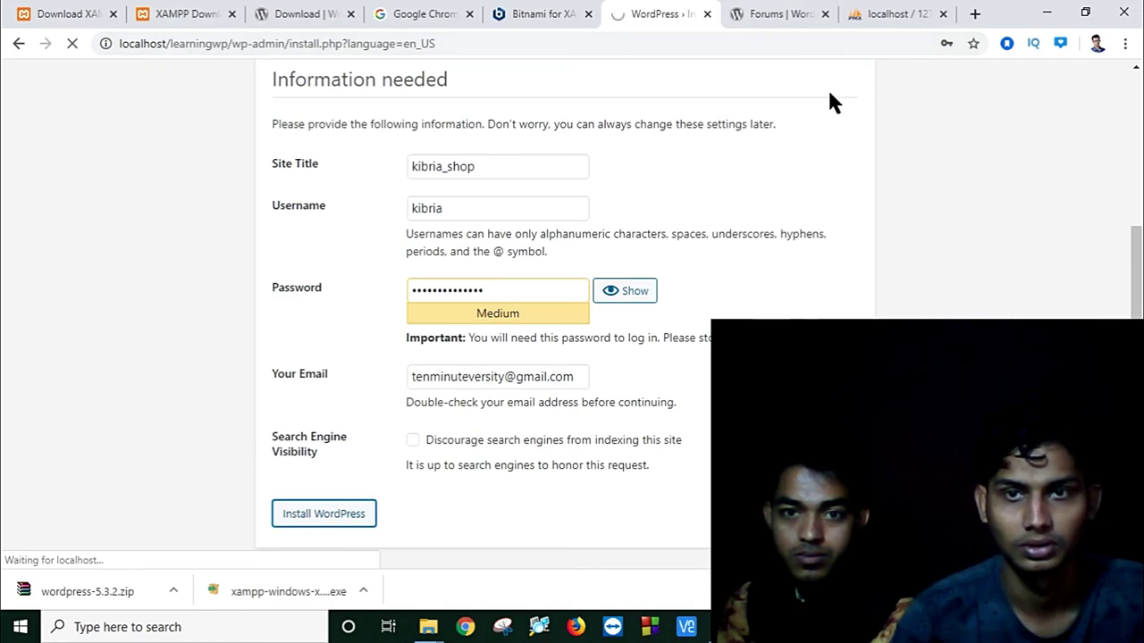
{"action": "left_click", "coordinate": [893, 11]}
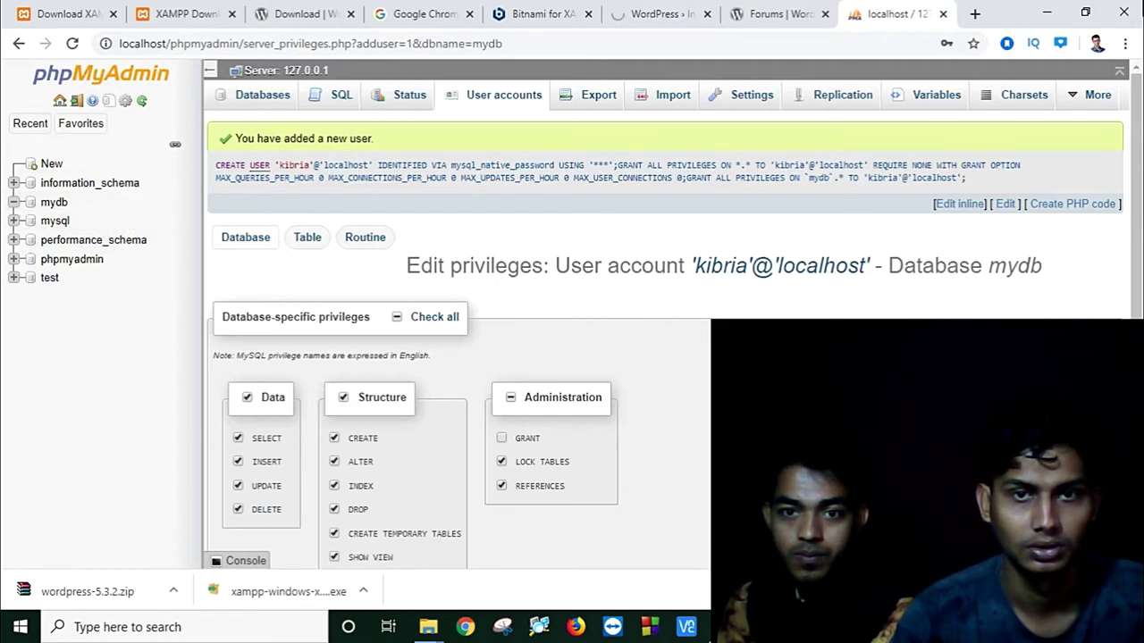
{"action": "left_click", "coordinate": [662, 13]}
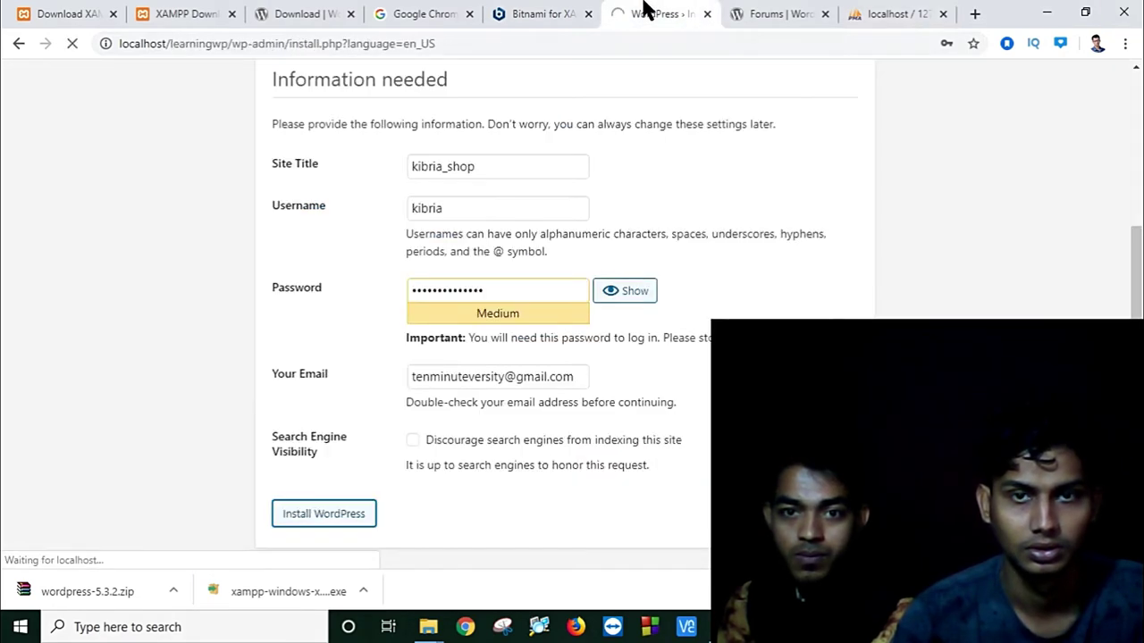
{"action": "left_click", "coordinate": [1052, 11]}
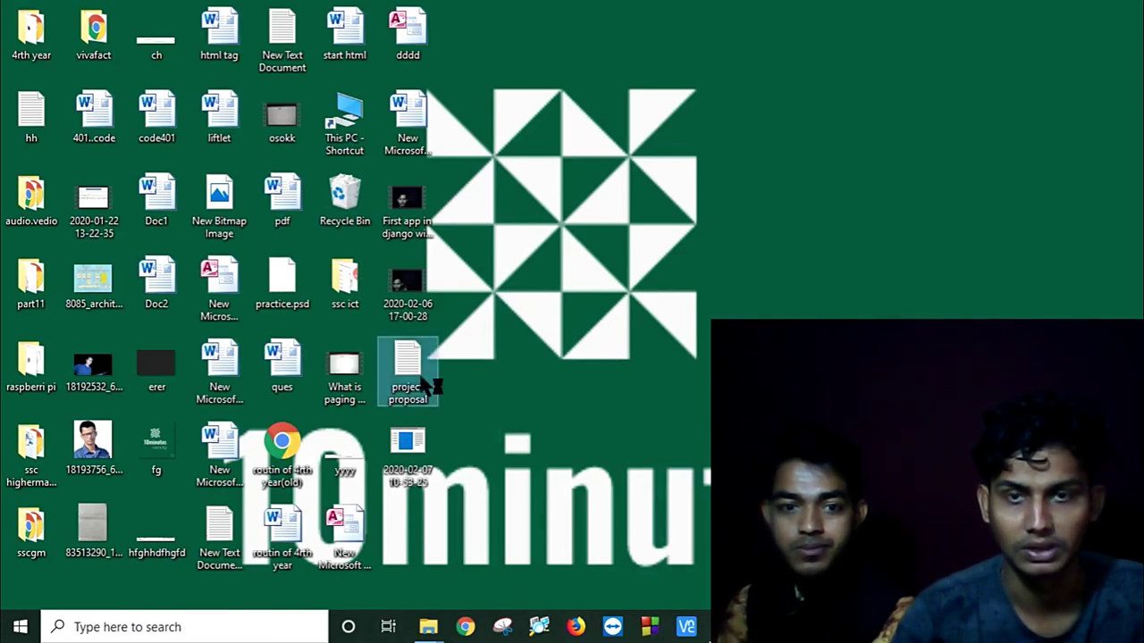
Step: Add a line with the admin username and password to the project proposal note and save it
{"action": "double_click", "coordinate": [428, 383]}
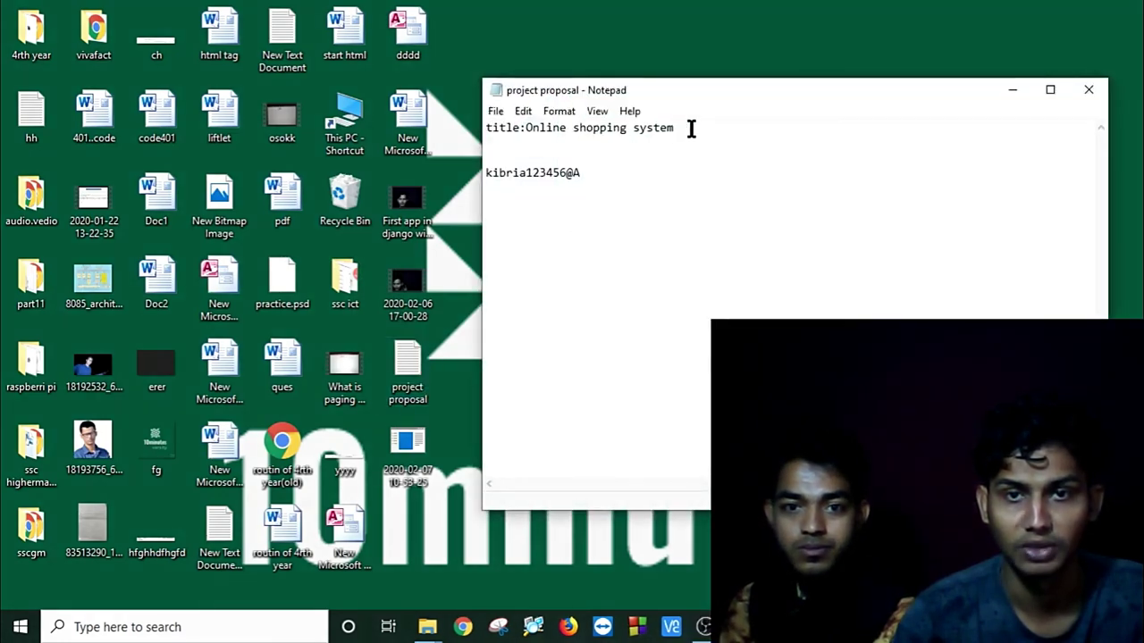
{"action": "key", "text": "Return"}
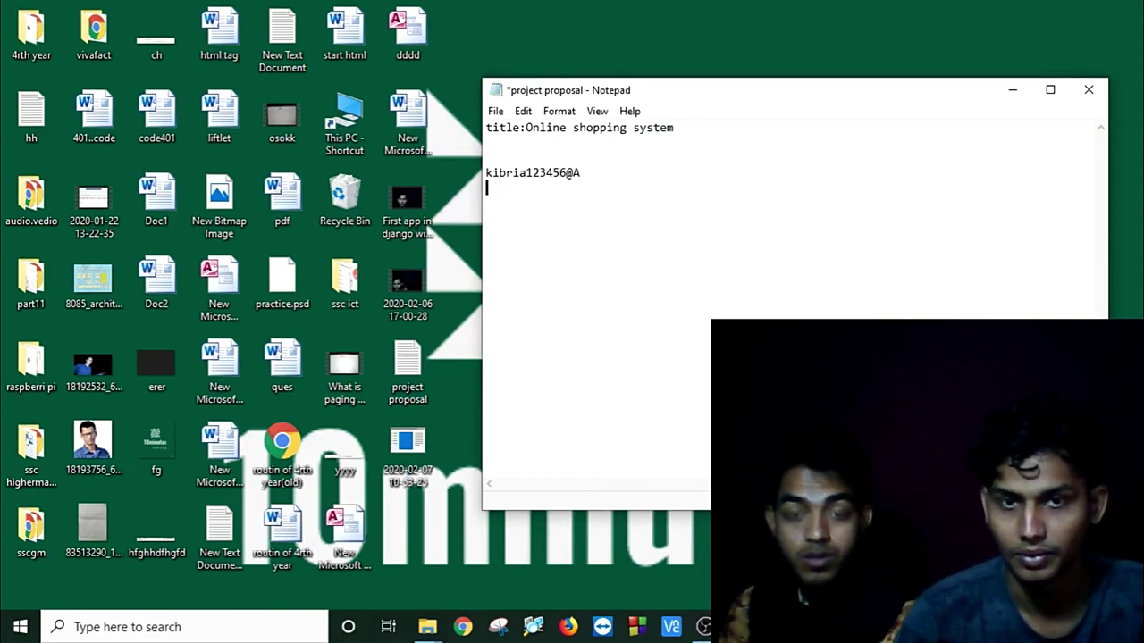
{"action": "type", "text": "kibri"}
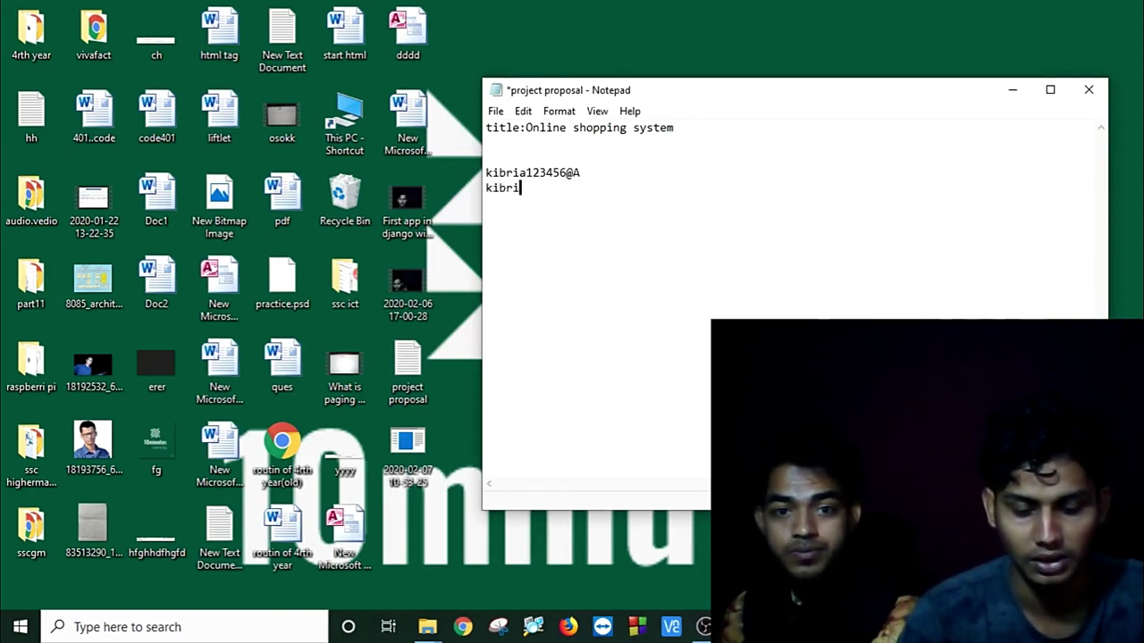
{"action": "type", "text": "a"}
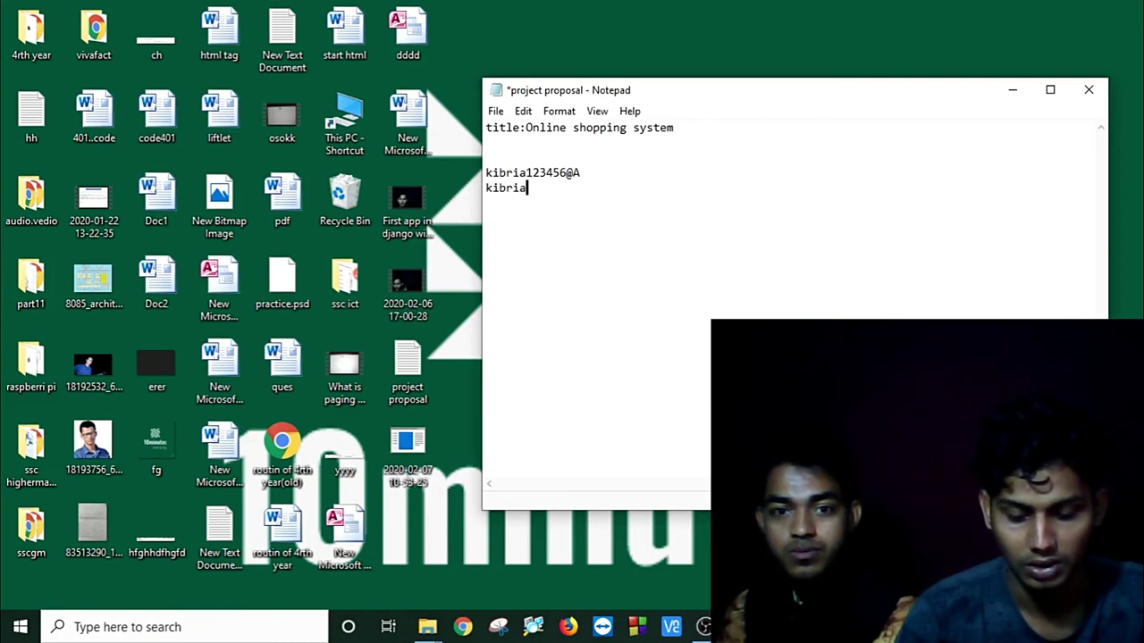
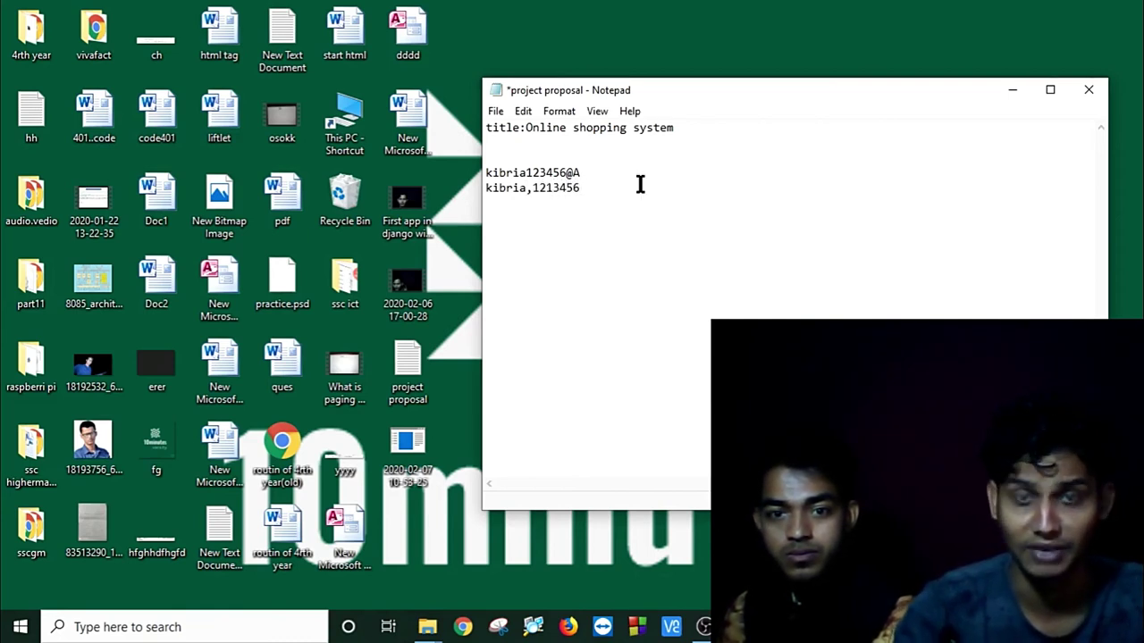
{"action": "key", "text": "ctrl+s"}
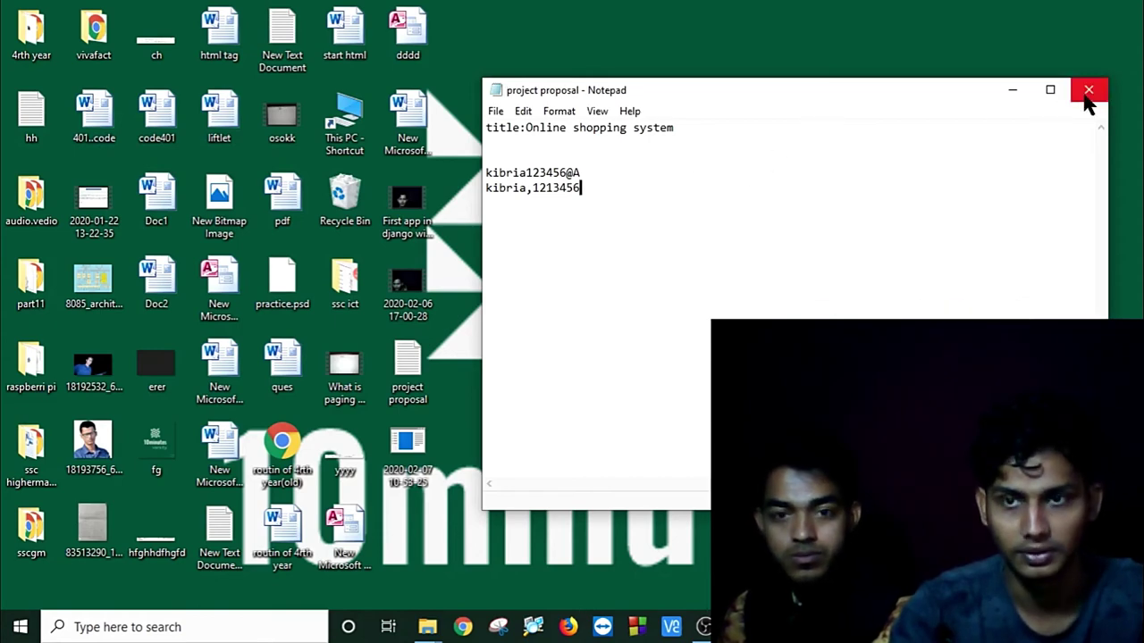
{"action": "left_click", "coordinate": [1088, 89]}
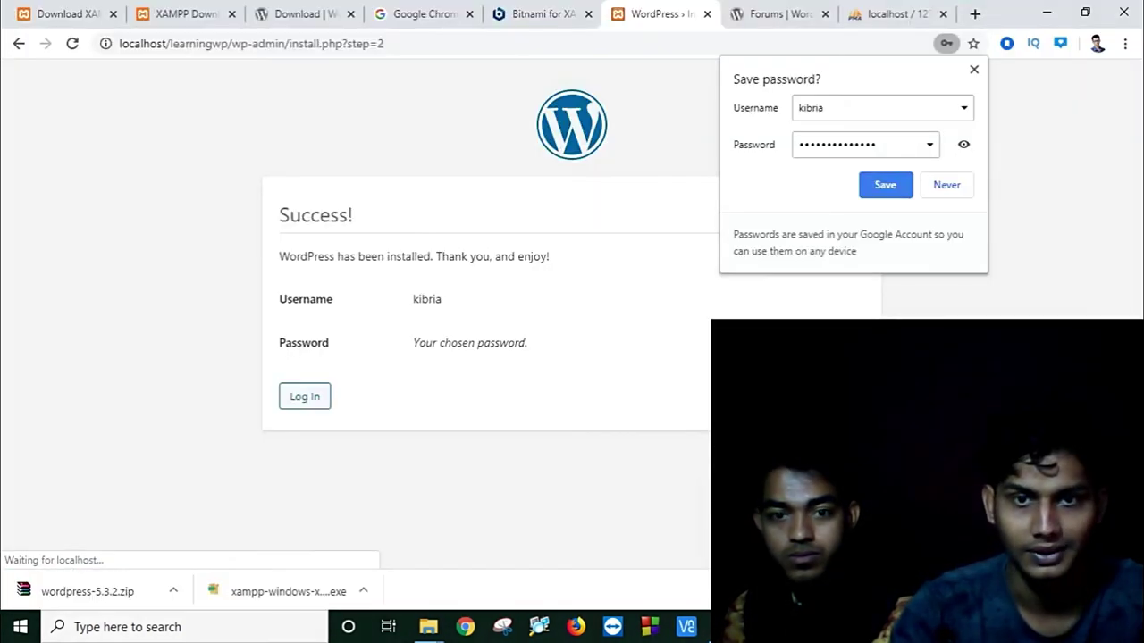
Step: Save the login in Chrome and sign in to the kibria_shop admin with Remember Me ticked
{"action": "left_click", "coordinate": [884, 185]}
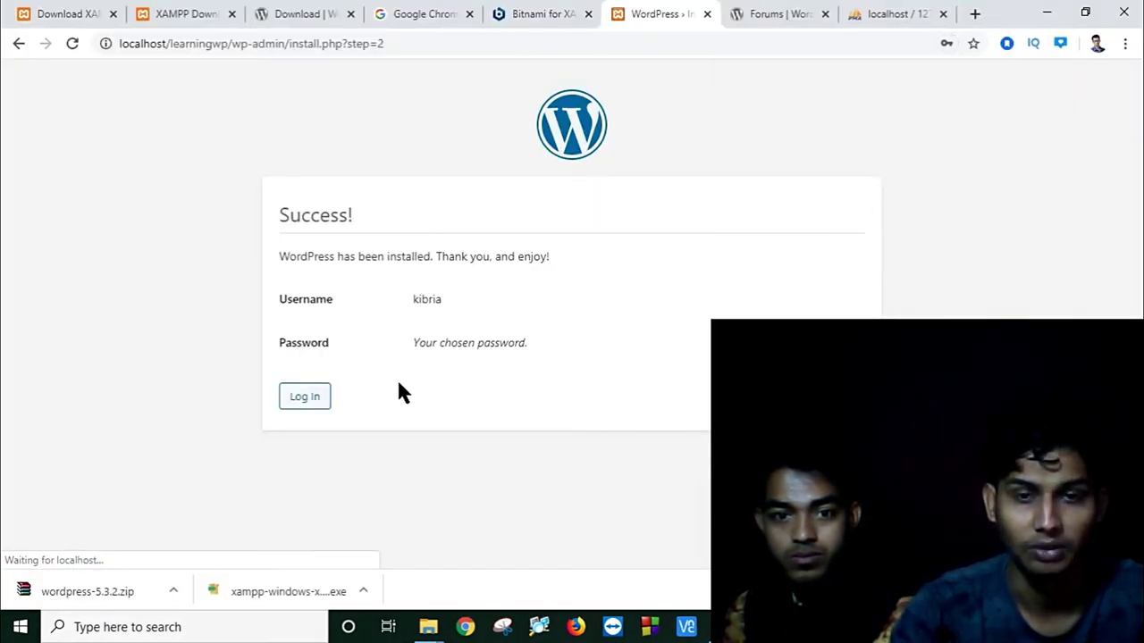
{"action": "left_click", "coordinate": [304, 397]}
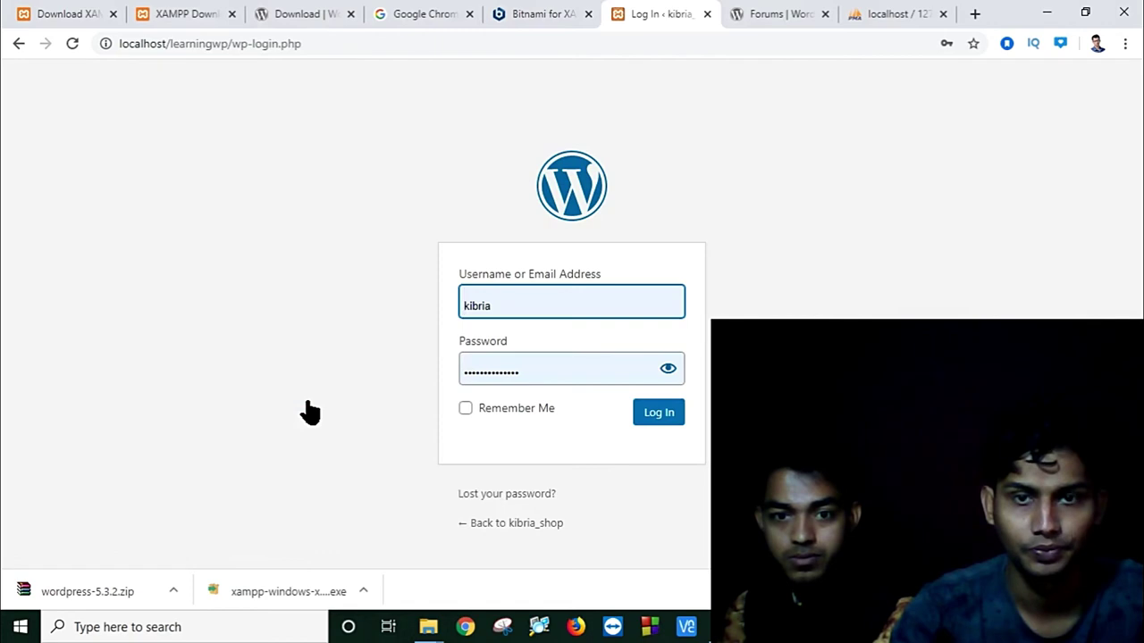
{"action": "left_click", "coordinate": [466, 409]}
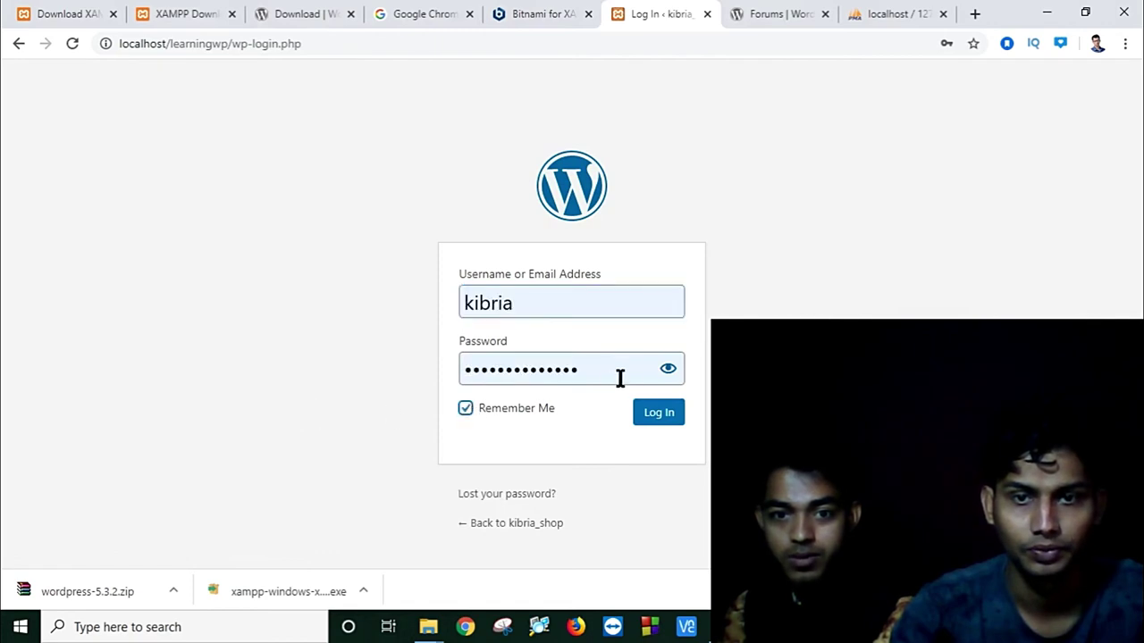
{"action": "left_click", "coordinate": [667, 371]}
{"action": "left_click", "coordinate": [667, 371]}
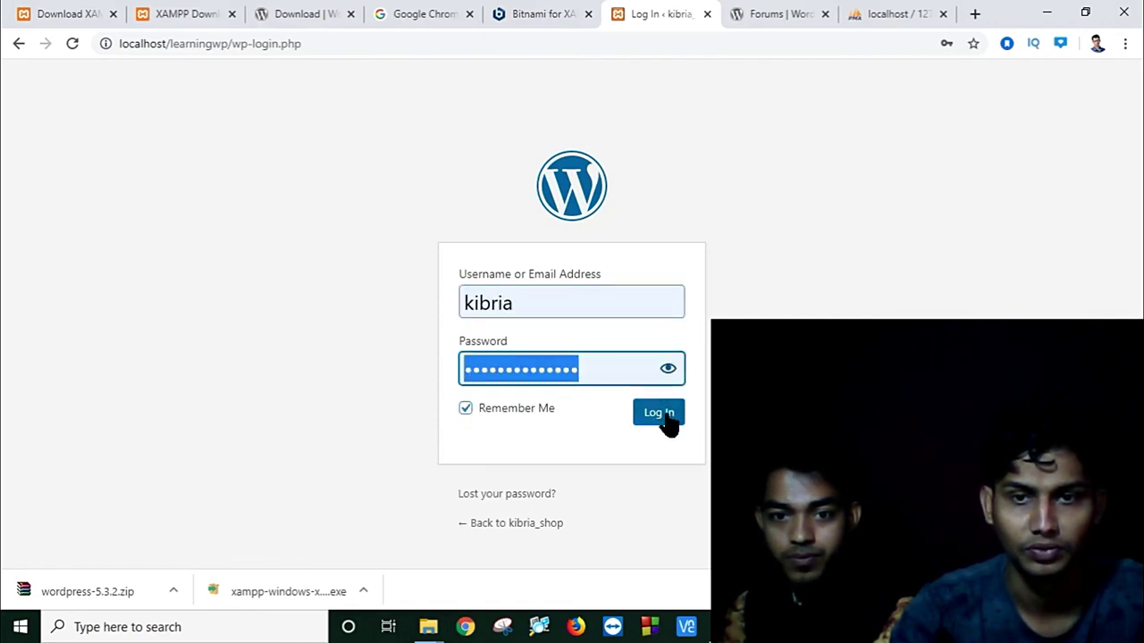
{"action": "left_click", "coordinate": [662, 415]}
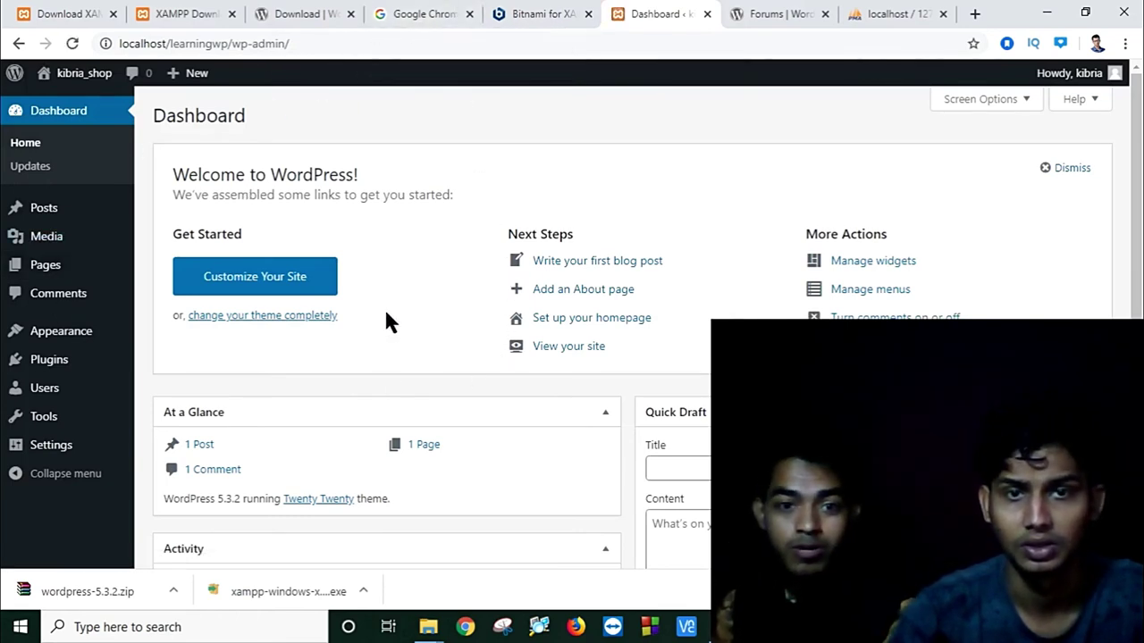
{"action": "scroll", "coordinate": [385, 312], "scroll_direction": "down", "scroll_amount": 4}
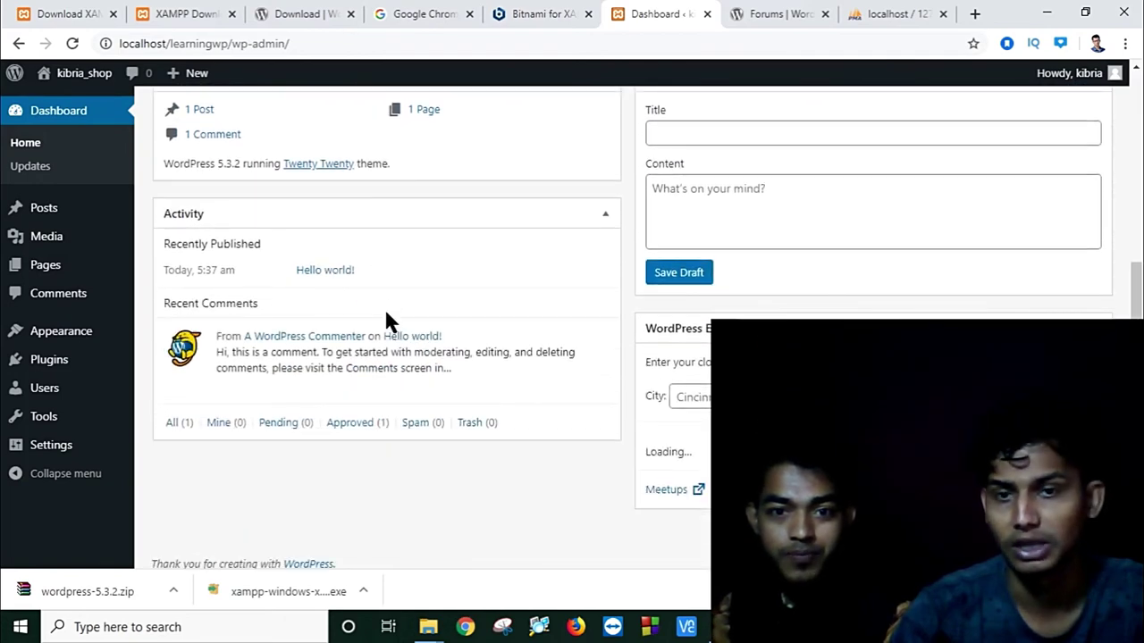
{"action": "scroll", "coordinate": [384, 319], "scroll_direction": "up", "scroll_amount": 4}
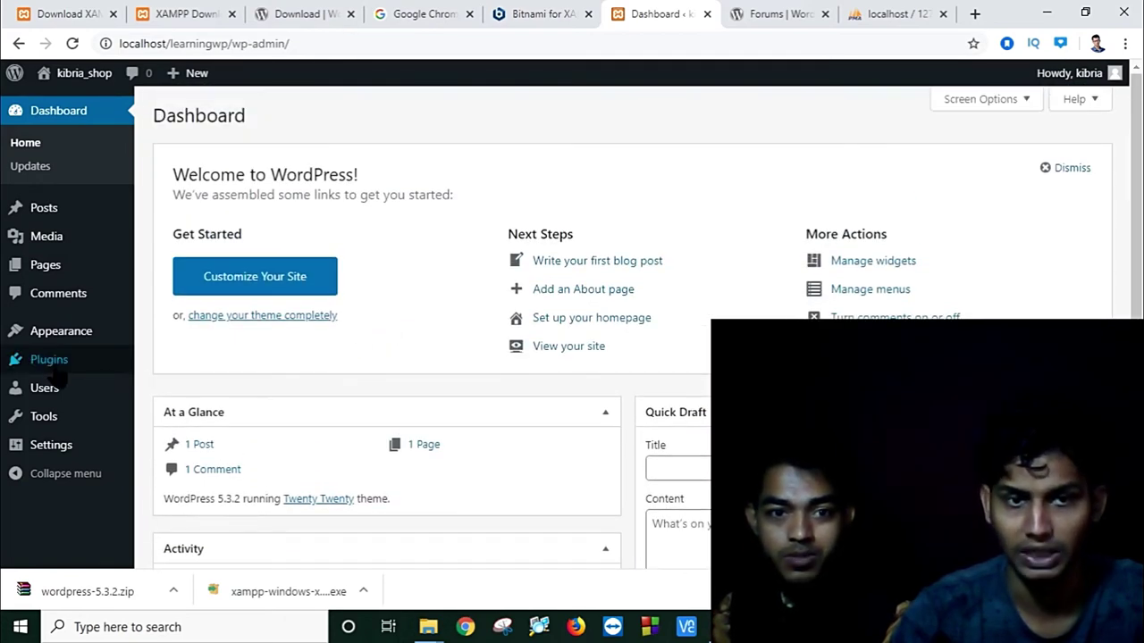
{"action": "mouse_move", "coordinate": [52, 371]}
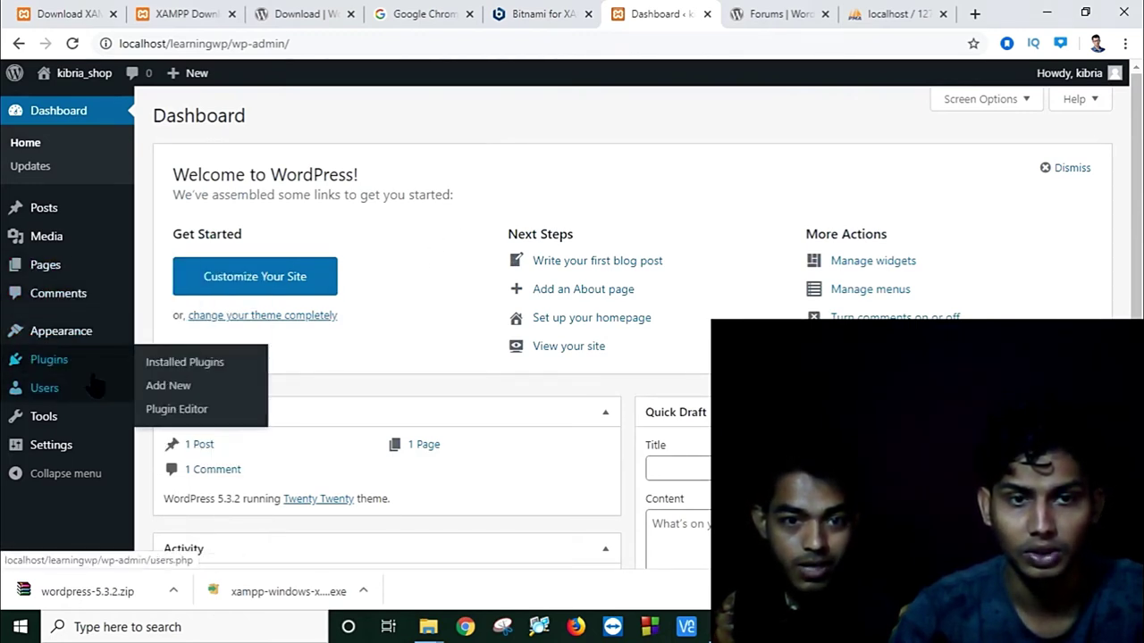
Step: Open the Twenty Twenty Customizer from Themes, then stop loading and go back to Themes
{"action": "left_click", "coordinate": [105, 339]}
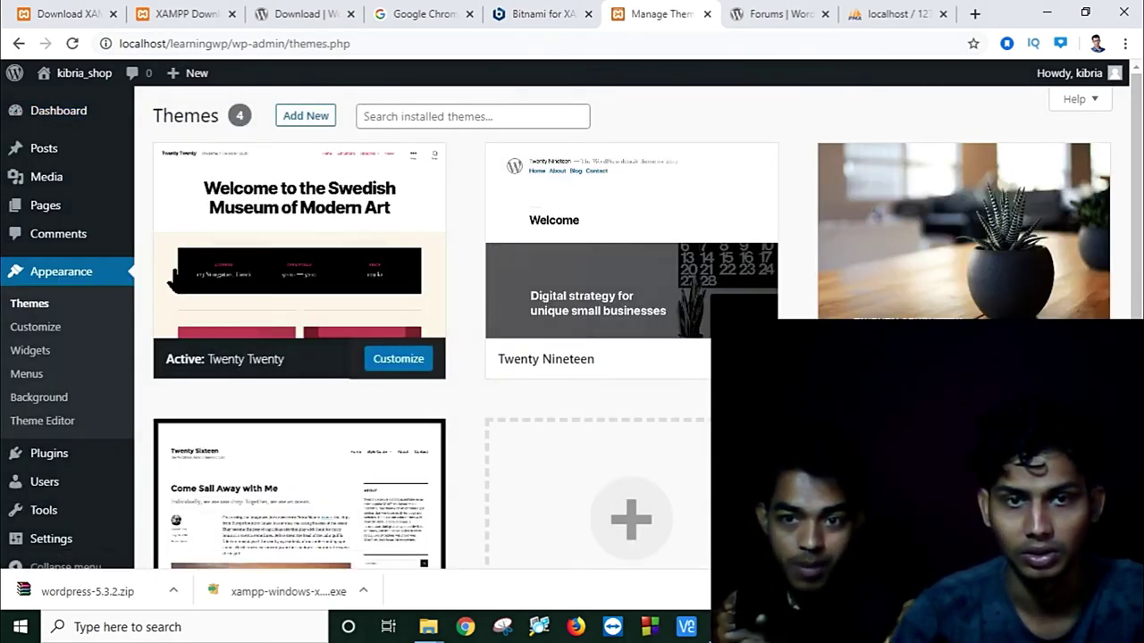
{"action": "mouse_move", "coordinate": [263, 229]}
{"action": "mouse_move", "coordinate": [511, 235]}
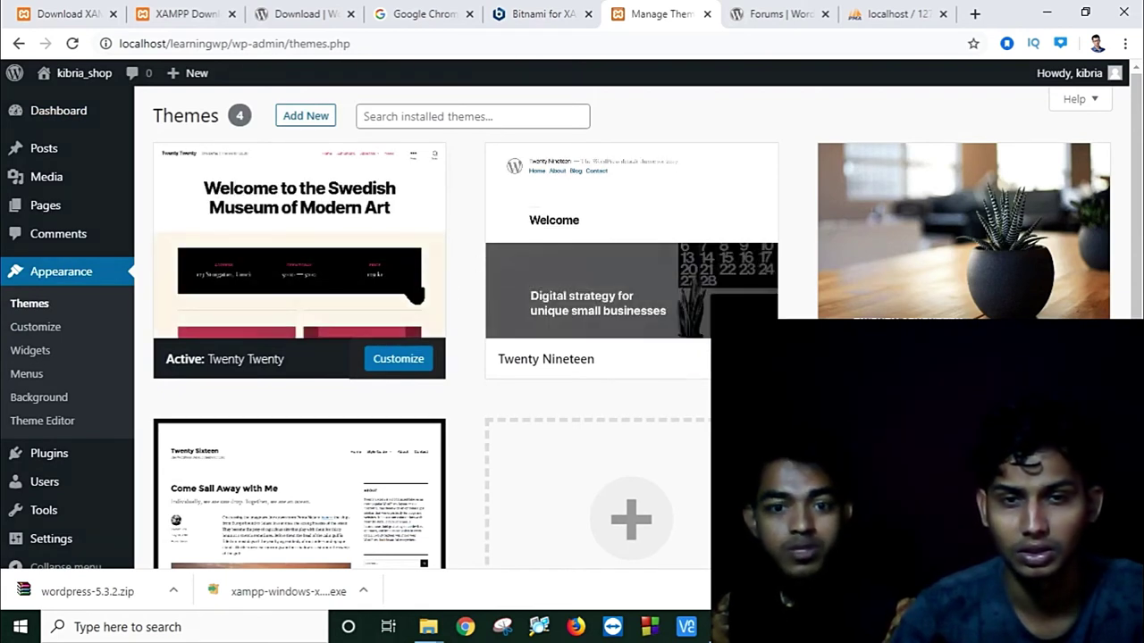
{"action": "mouse_move", "coordinate": [312, 298]}
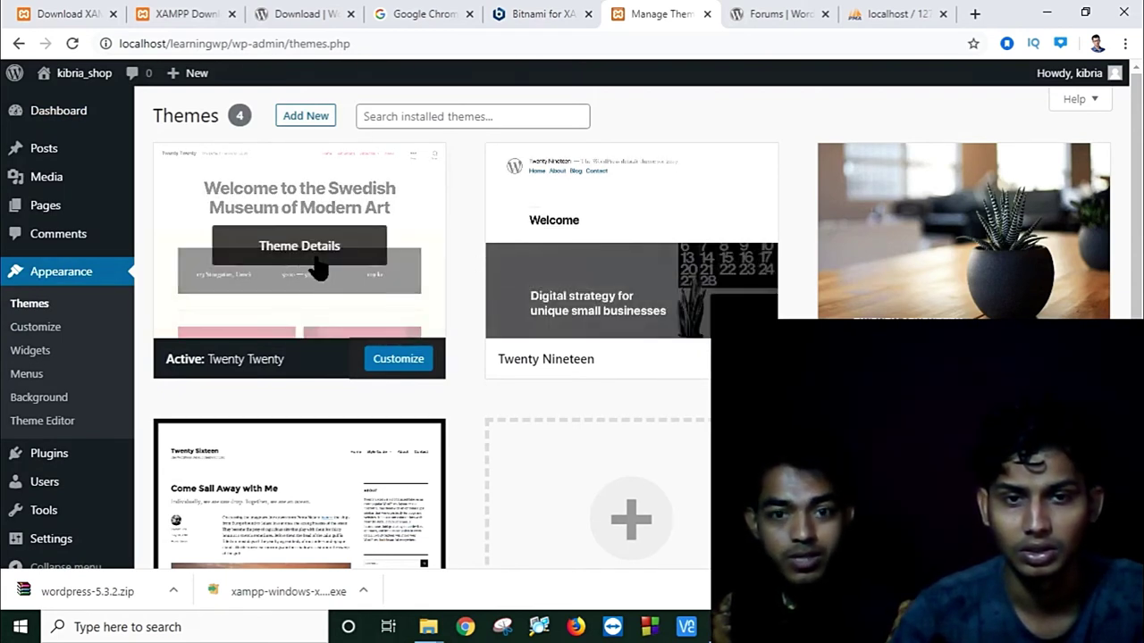
{"action": "left_click", "coordinate": [402, 361]}
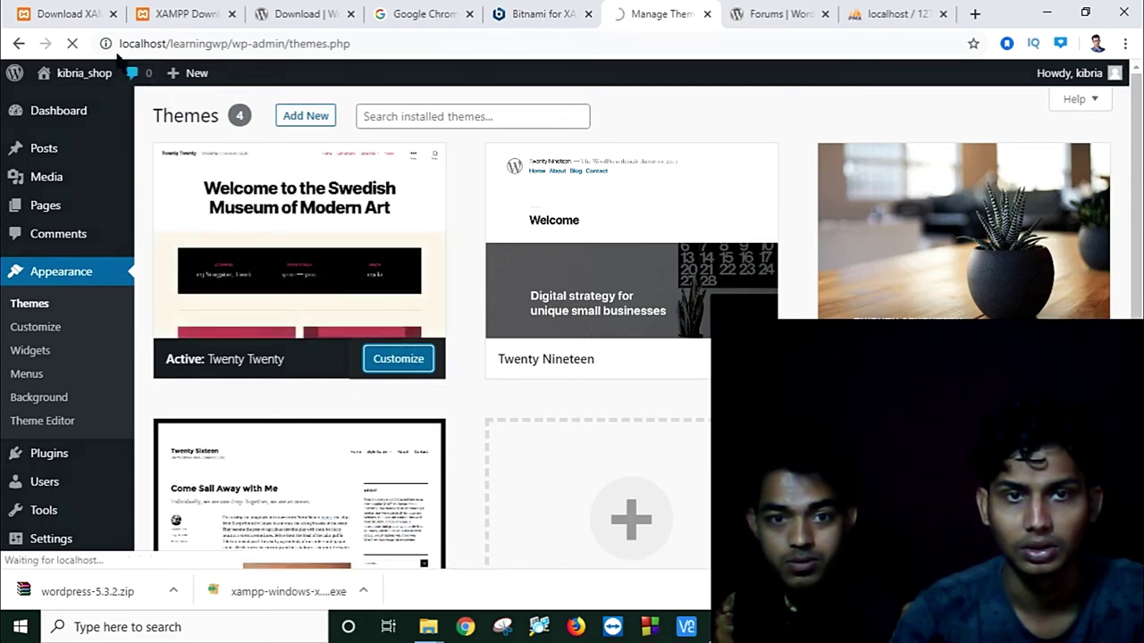
{"action": "left_click", "coordinate": [71, 43]}
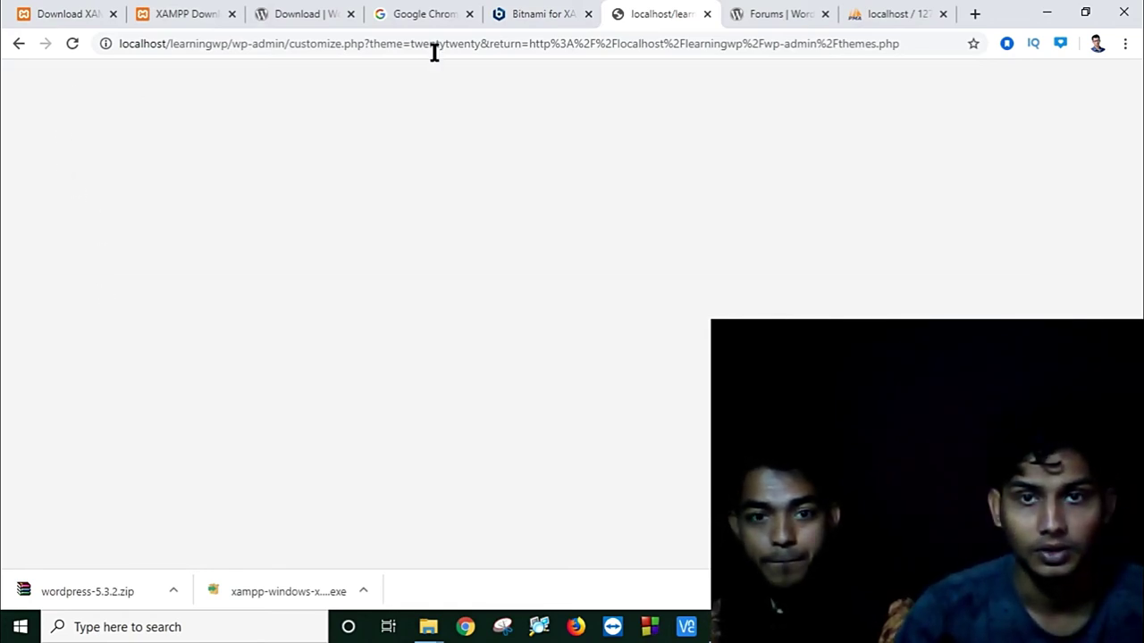
{"action": "left_click", "coordinate": [12, 50]}
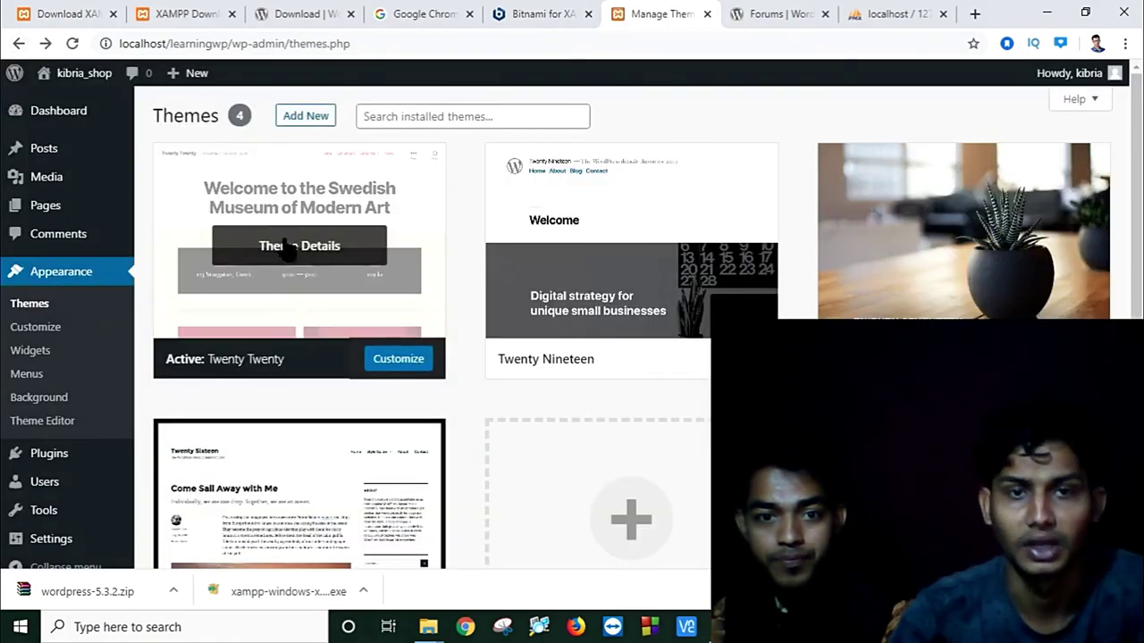
Step: Review the Twenty Twenty theme details, then activate the Twenty Nineteen theme
{"action": "left_click", "coordinate": [288, 254]}
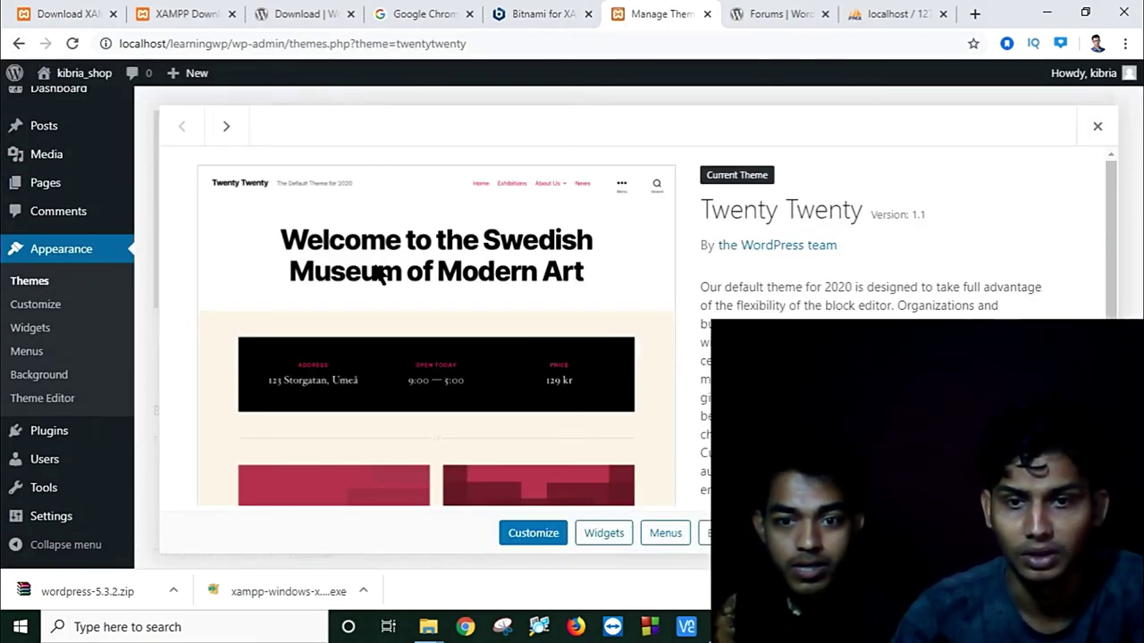
{"action": "scroll", "coordinate": [379, 277], "scroll_direction": "down", "scroll_amount": 2}
{"action": "scroll", "coordinate": [396, 298], "scroll_direction": "up", "scroll_amount": 2}
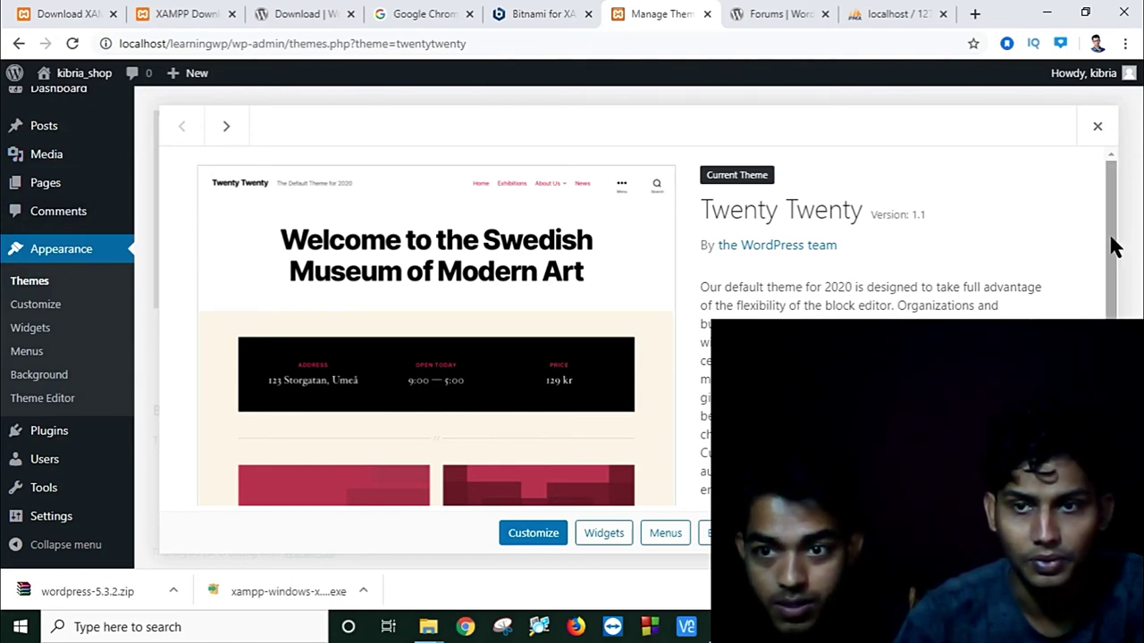
{"action": "left_click", "coordinate": [1099, 128]}
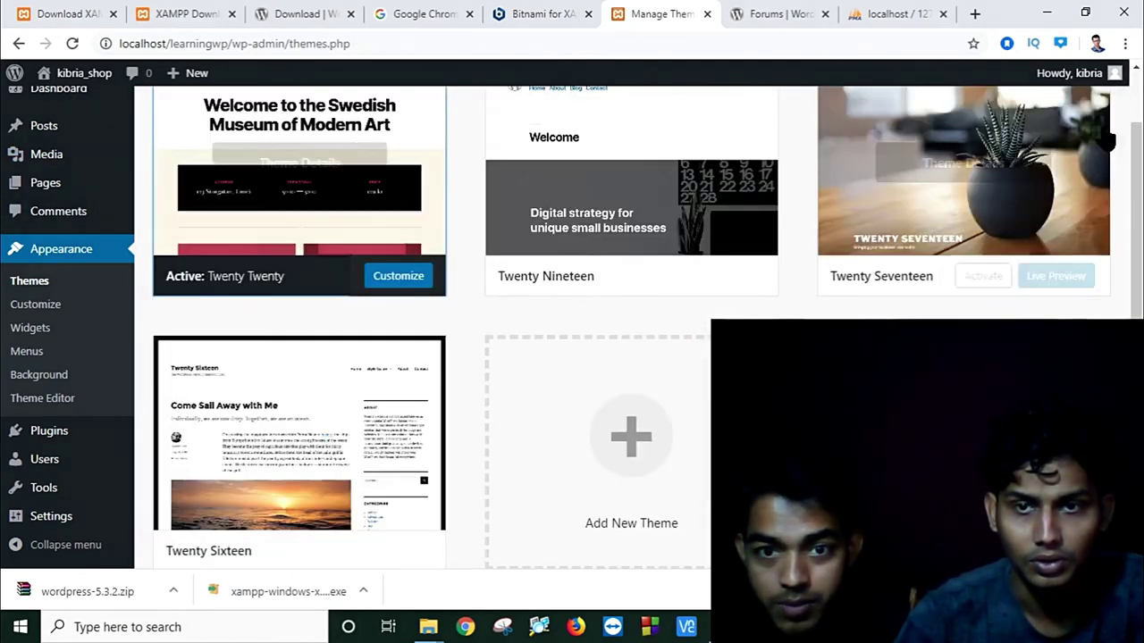
{"action": "scroll", "coordinate": [461, 357], "scroll_direction": "up", "scroll_amount": 2}
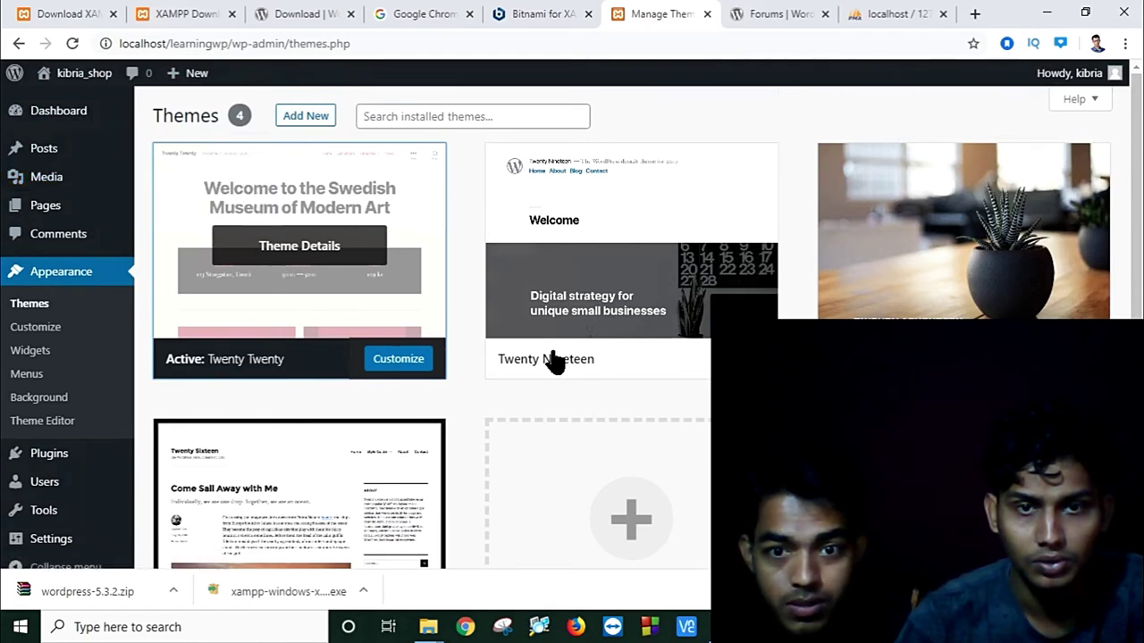
{"action": "mouse_move", "coordinate": [596, 307]}
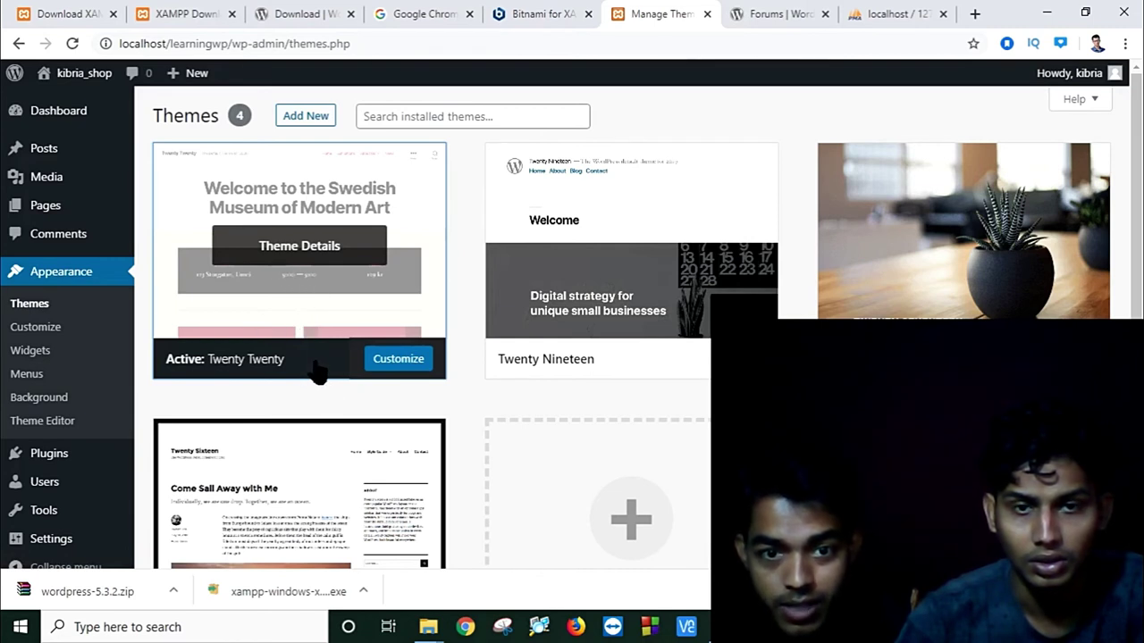
{"action": "left_click", "coordinate": [649, 361]}
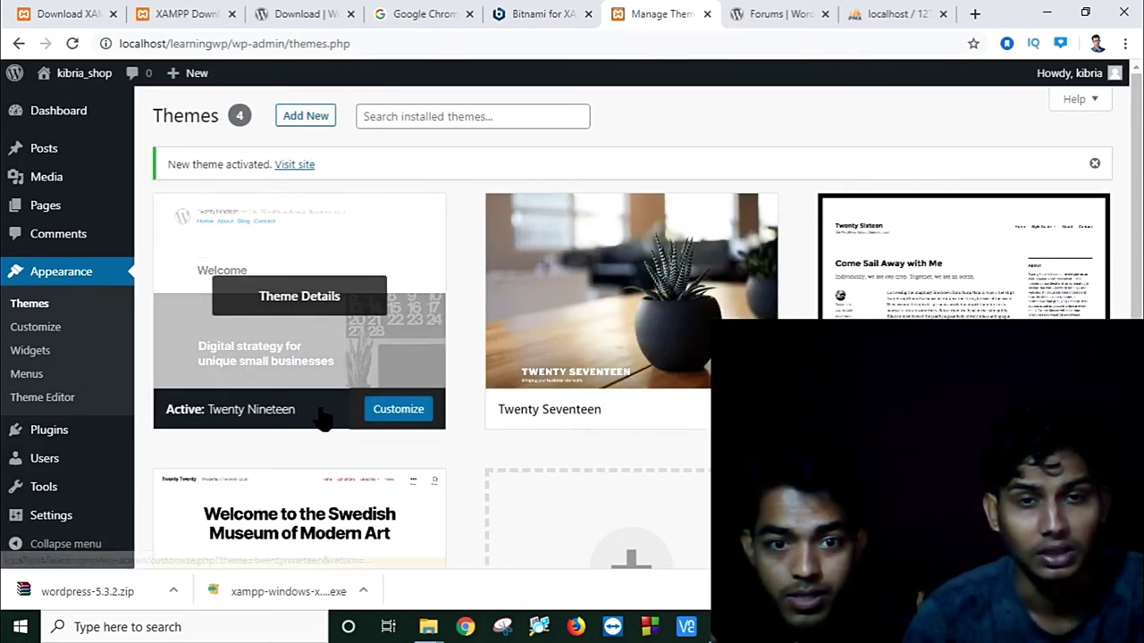
Step: View the Twenty Nineteen details and browse the restyled site, then return to the Dashboard
{"action": "left_click", "coordinate": [287, 302]}
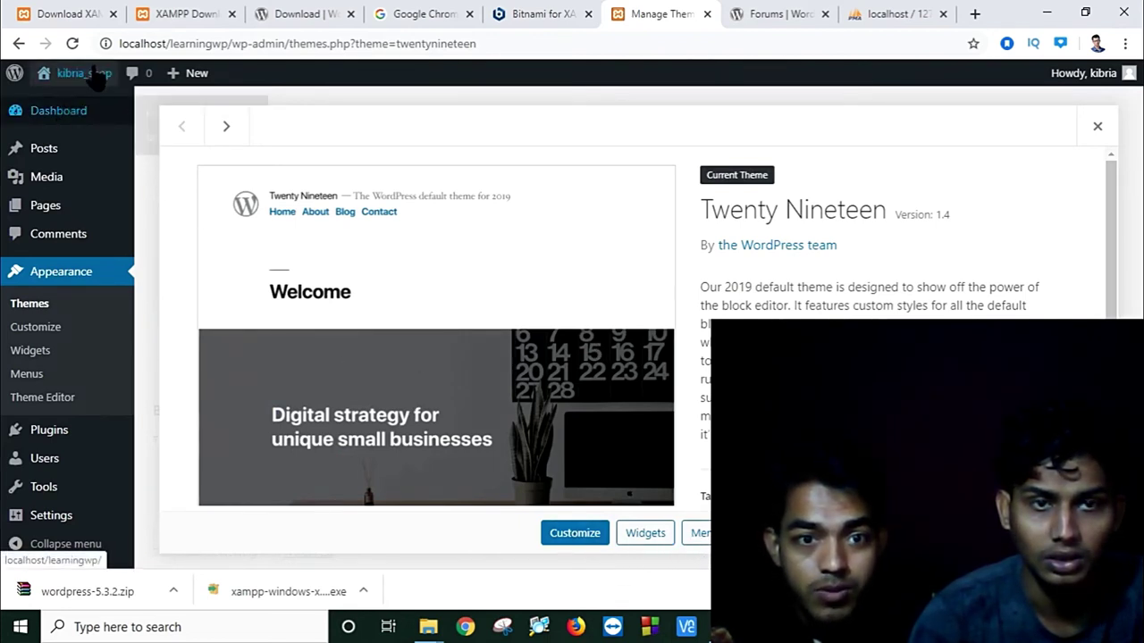
{"action": "mouse_move", "coordinate": [94, 79]}
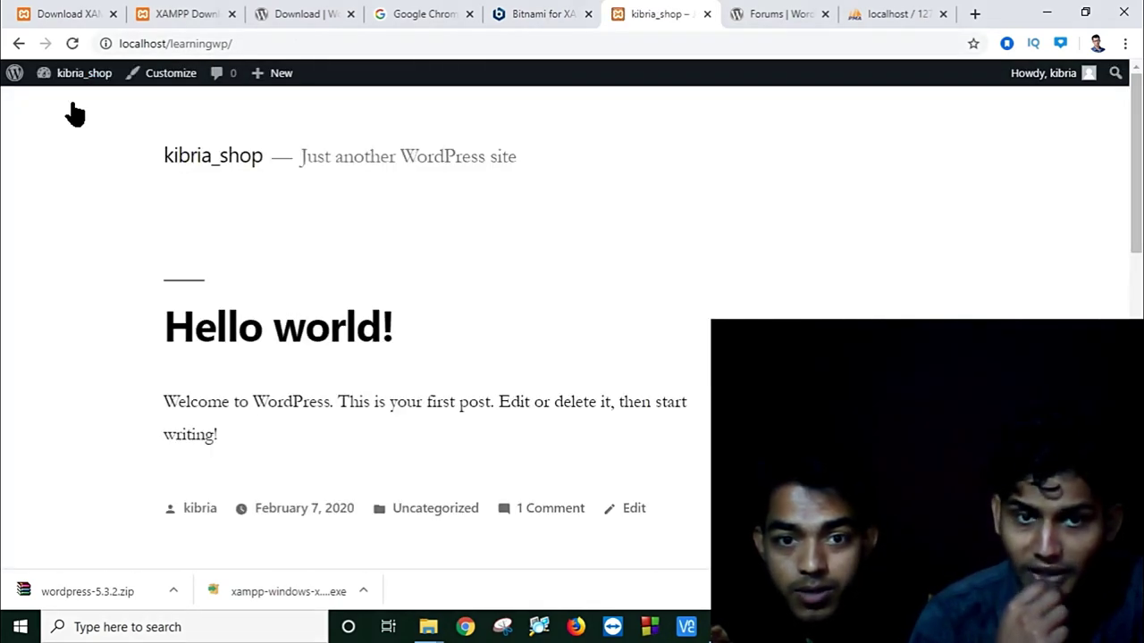
{"action": "scroll", "coordinate": [572, 322], "scroll_direction": "down", "scroll_amount": 8}
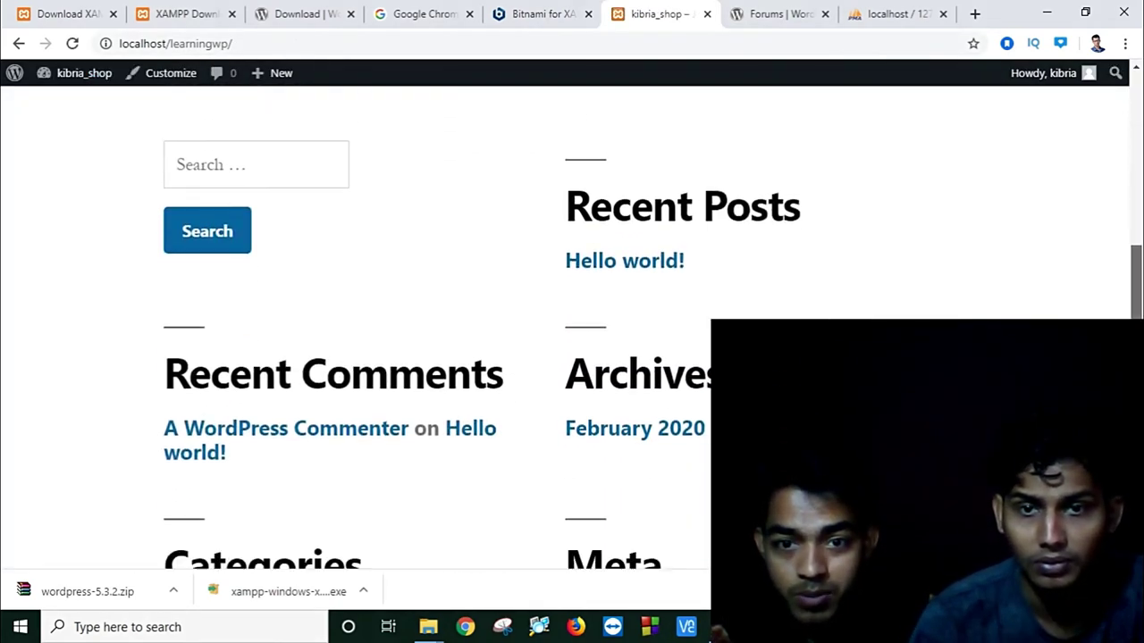
{"action": "left_click_drag", "start_coordinate": [1139, 394], "coordinate": [1139, 231]}
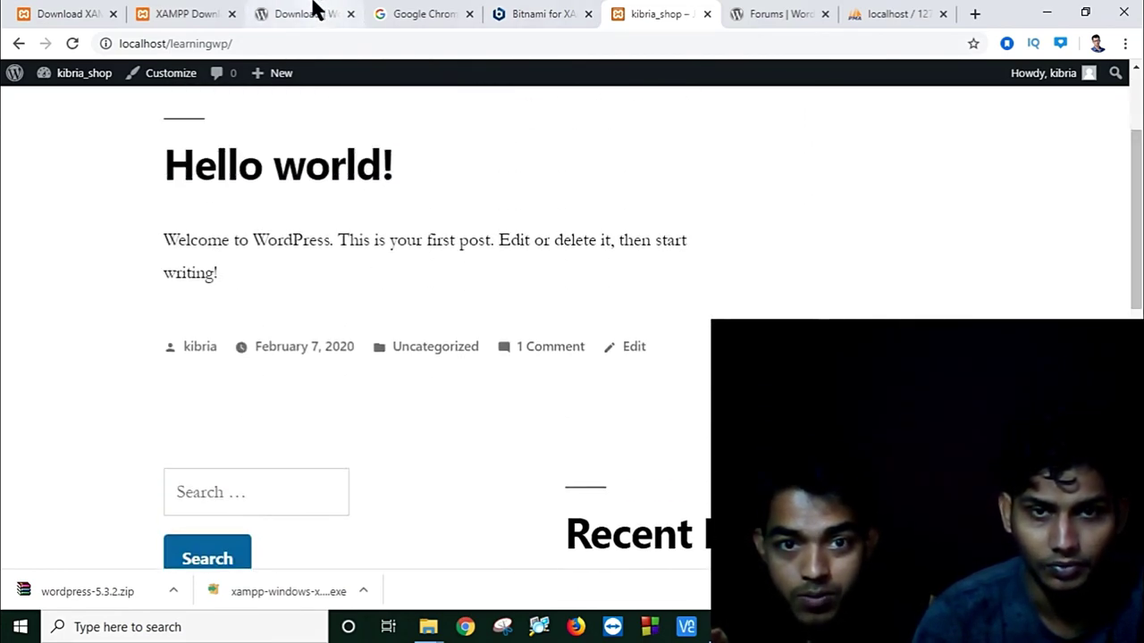
{"action": "left_click", "coordinate": [313, 12]}
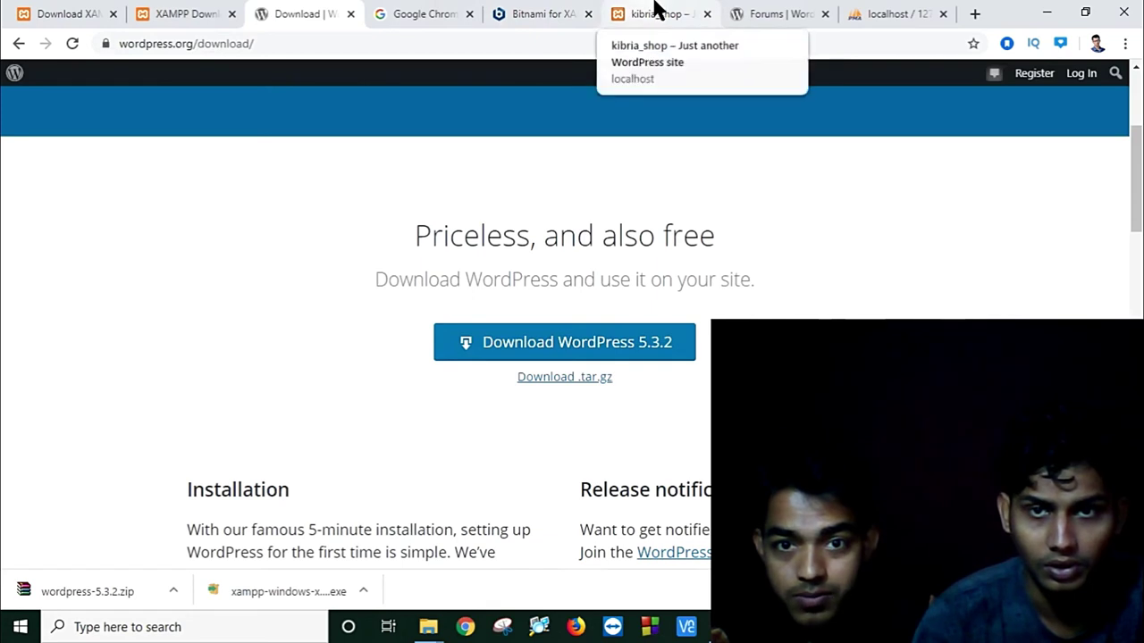
{"action": "left_click", "coordinate": [659, 13]}
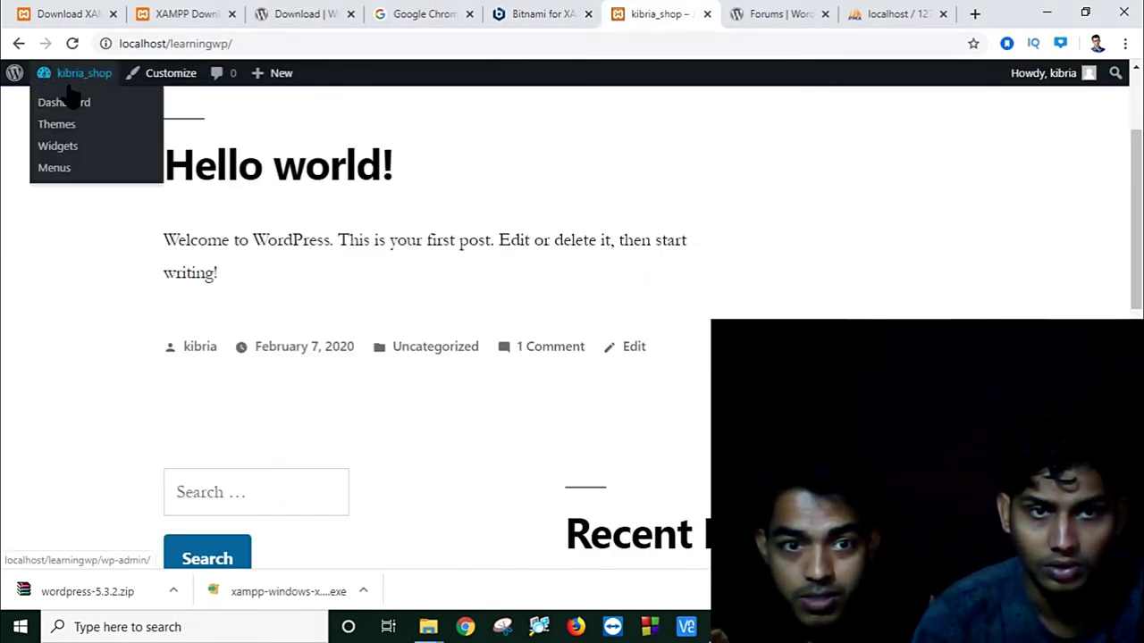
{"action": "left_click", "coordinate": [66, 107]}
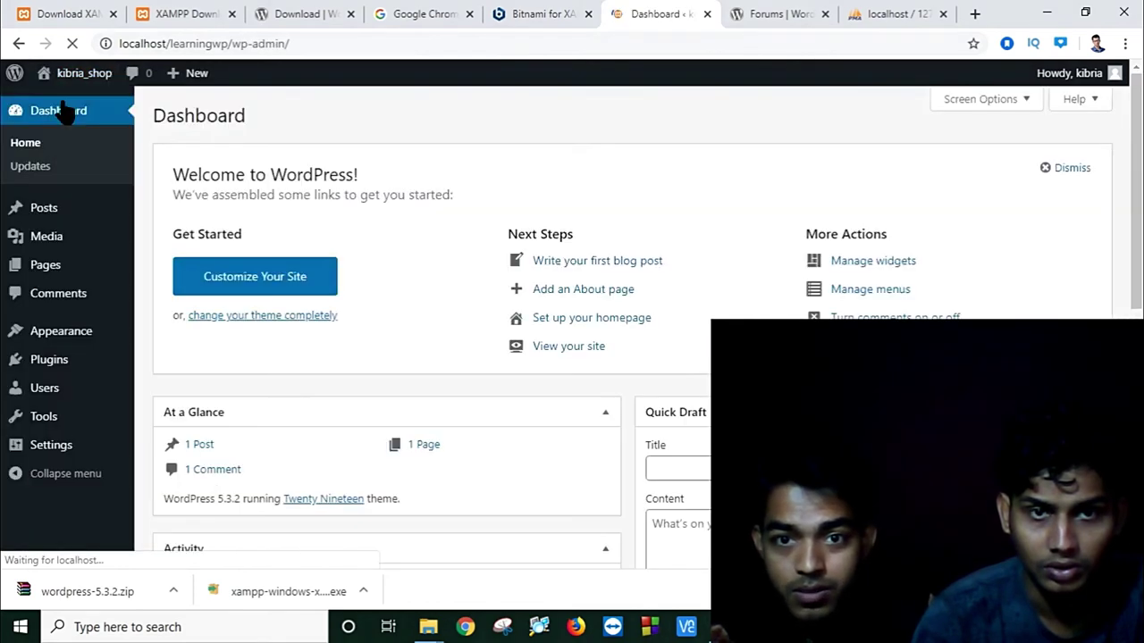
{"action": "mouse_move", "coordinate": [44, 215]}
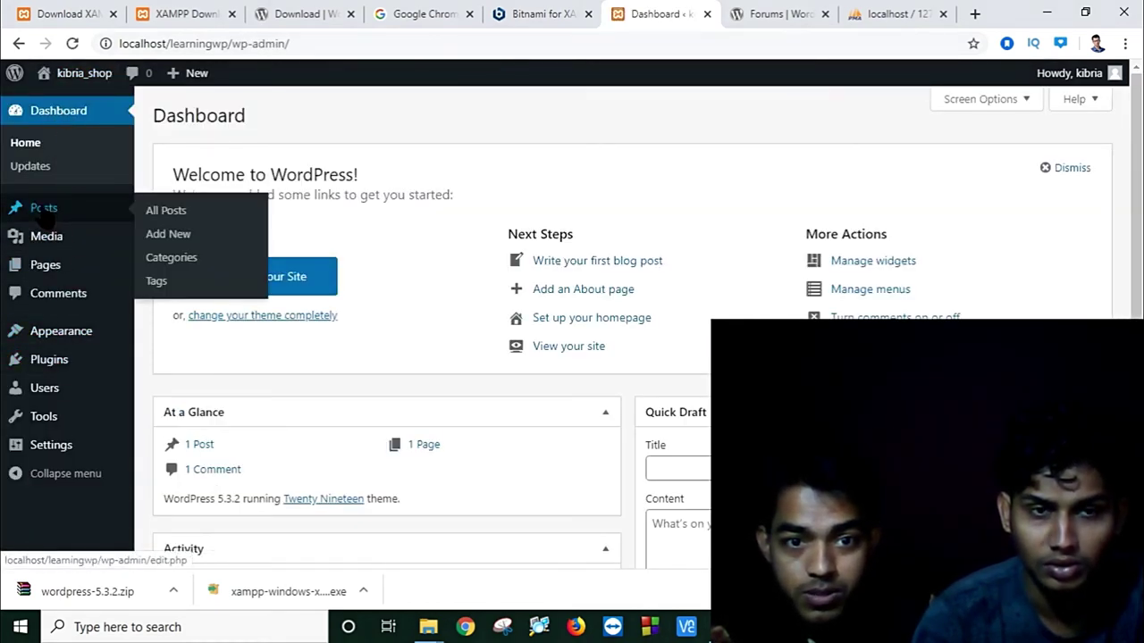
Step: Start a new post from Posts and dismiss the block editor welcome tip
{"action": "left_click", "coordinate": [44, 212]}
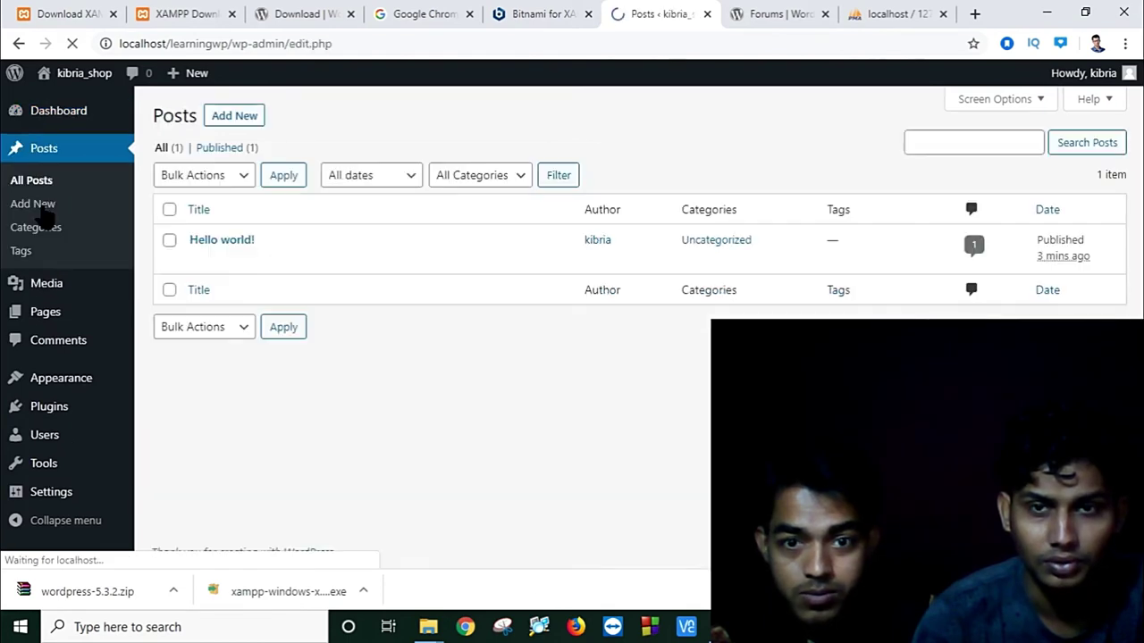
{"action": "mouse_move", "coordinate": [626, 250]}
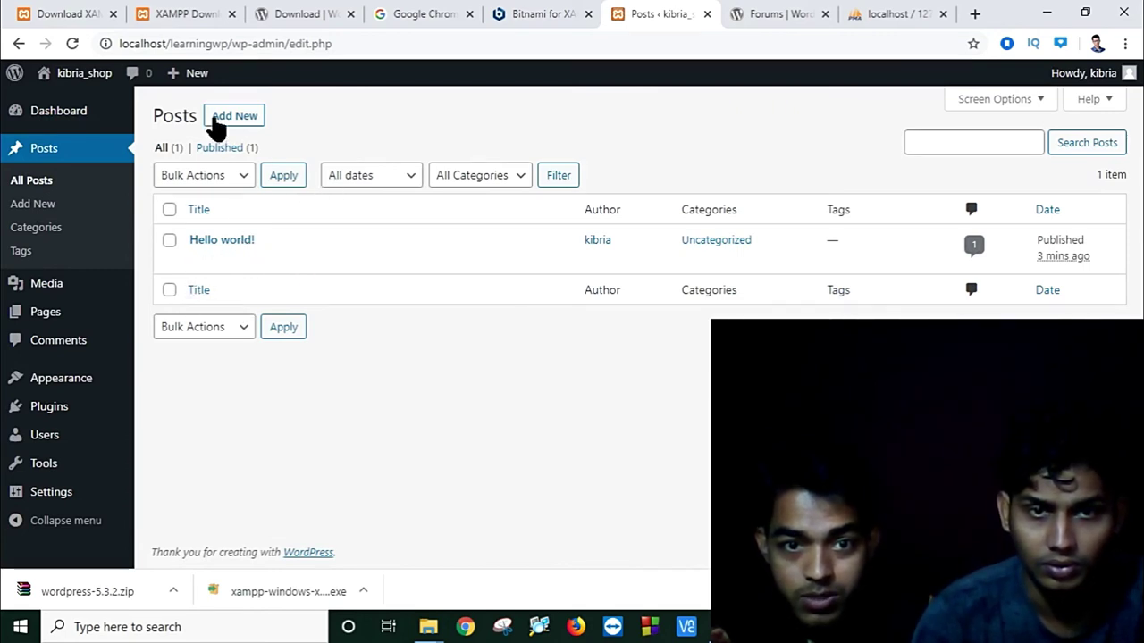
{"action": "left_click", "coordinate": [244, 120]}
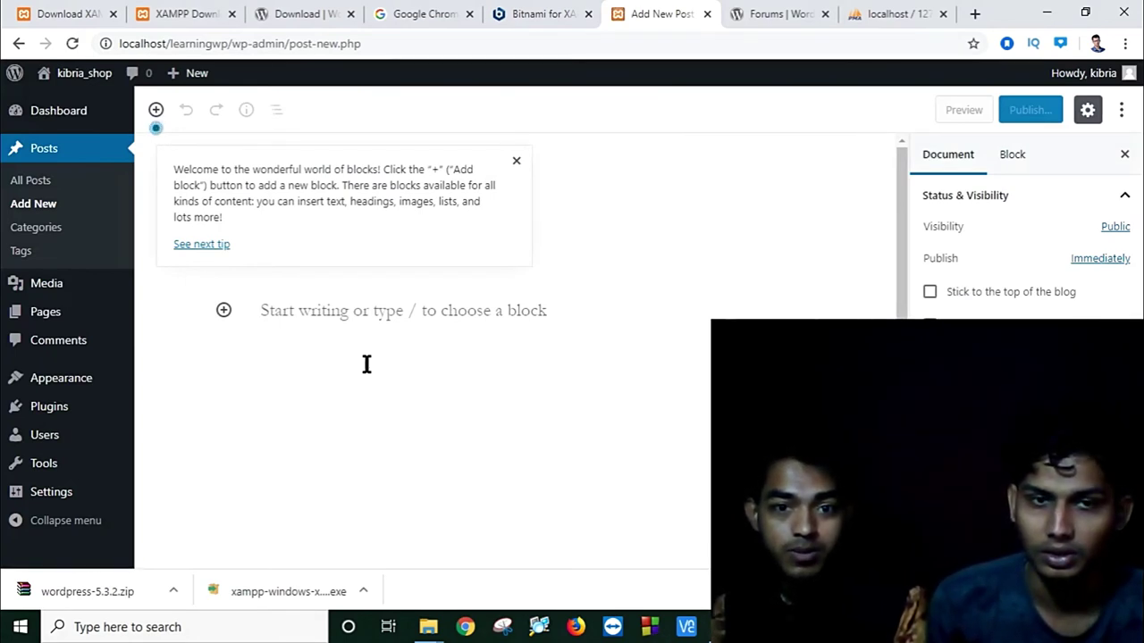
{"action": "left_click", "coordinate": [516, 163]}
Step: Move between the empty title field and the body paragraph block
{"action": "scroll", "coordinate": [264, 295], "scroll_direction": "down", "scroll_amount": 1}
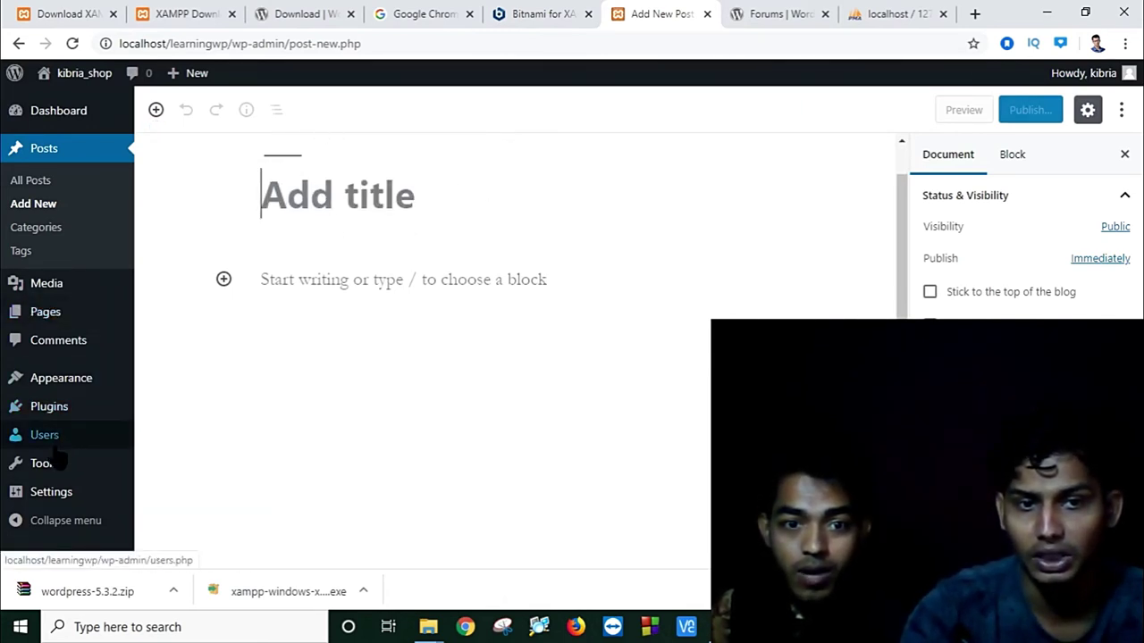
{"action": "mouse_move", "coordinate": [54, 482]}
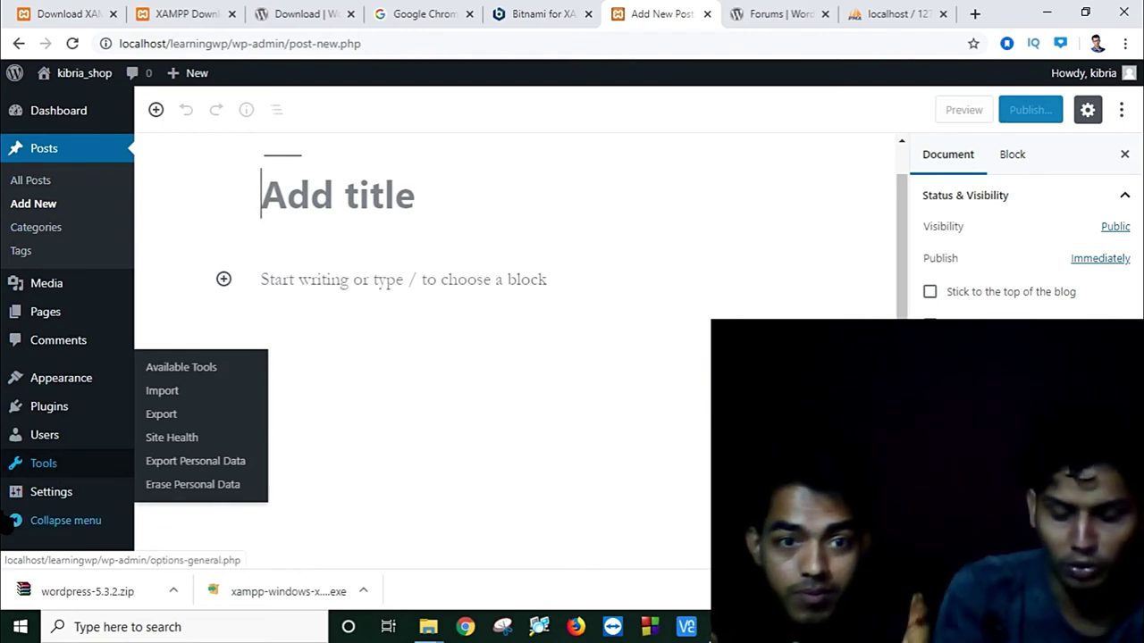
{"action": "mouse_move", "coordinate": [71, 73]}
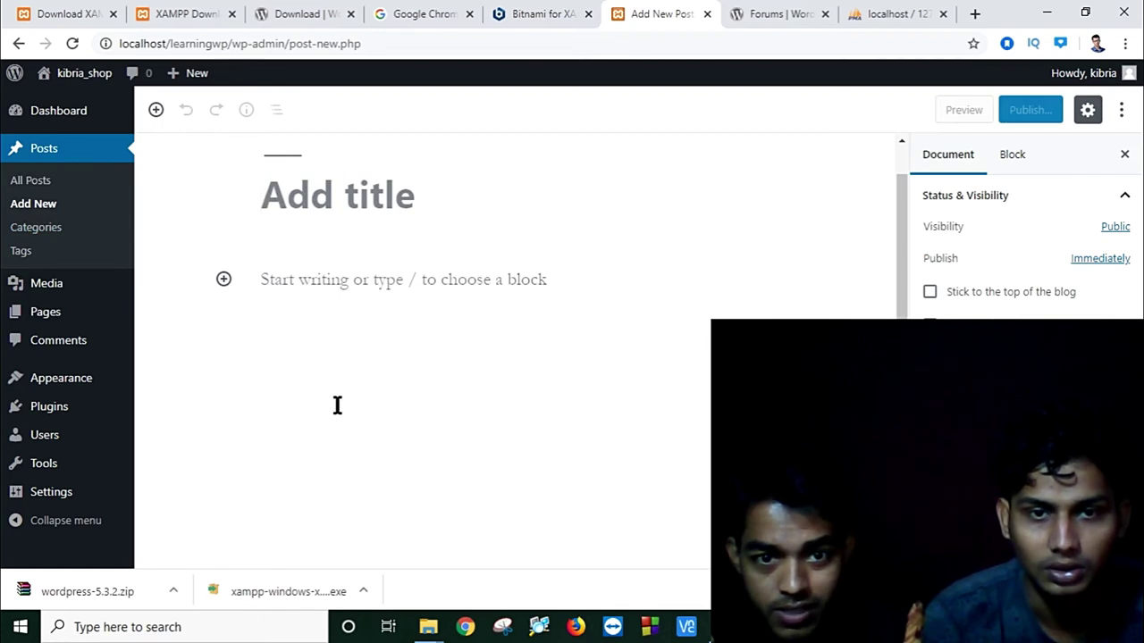
{"action": "left_click", "coordinate": [347, 281]}
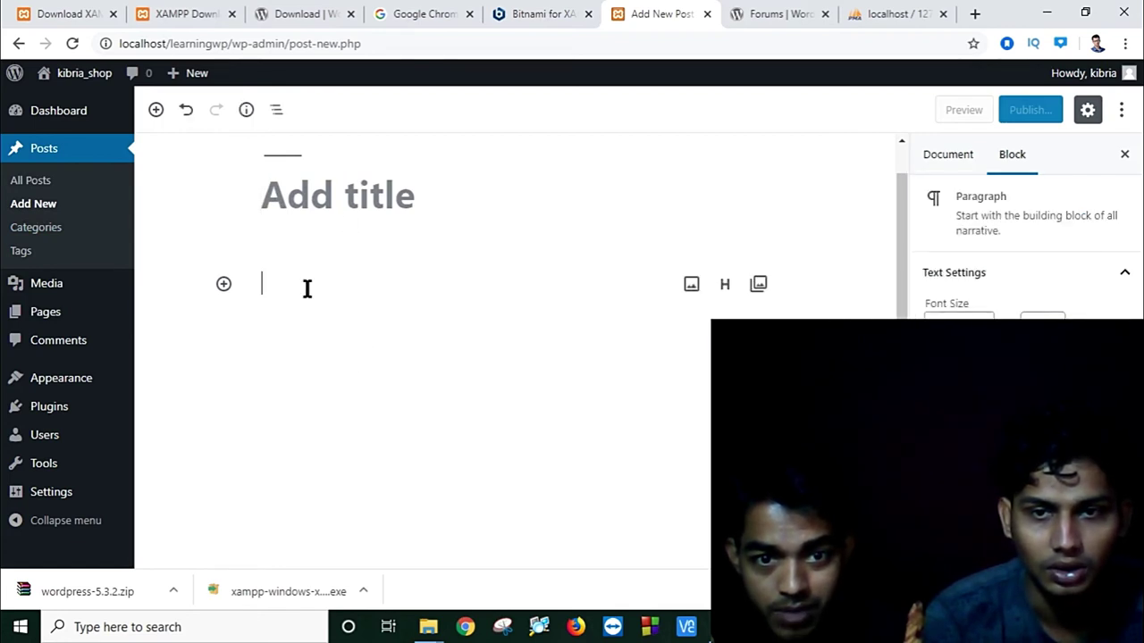
{"action": "left_click", "coordinate": [327, 202]}
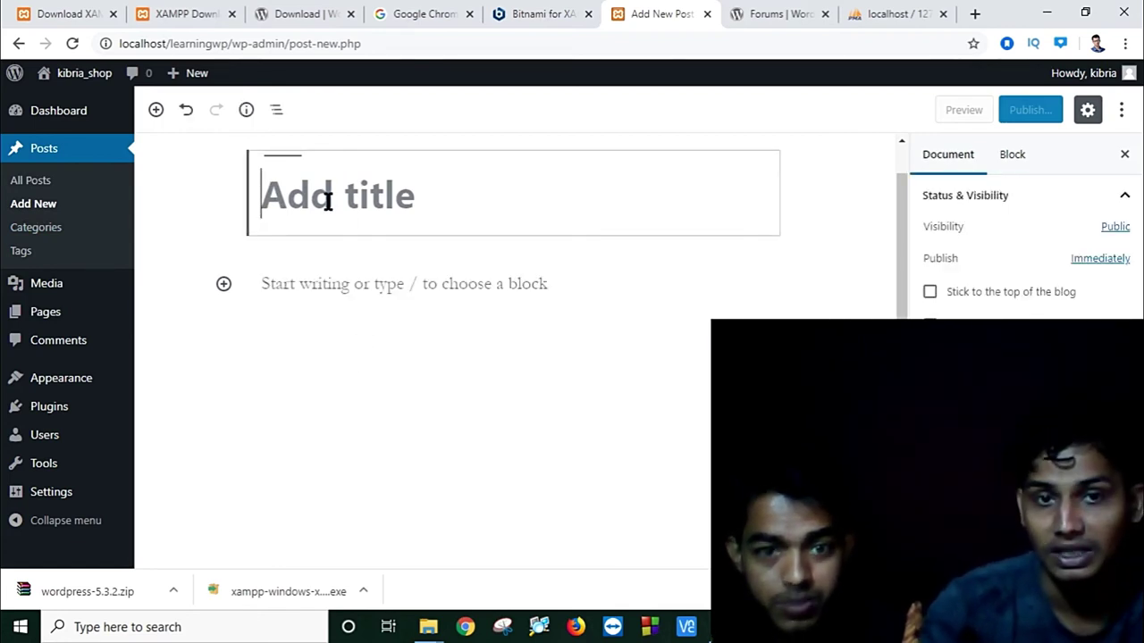
{"action": "left_click", "coordinate": [296, 283]}
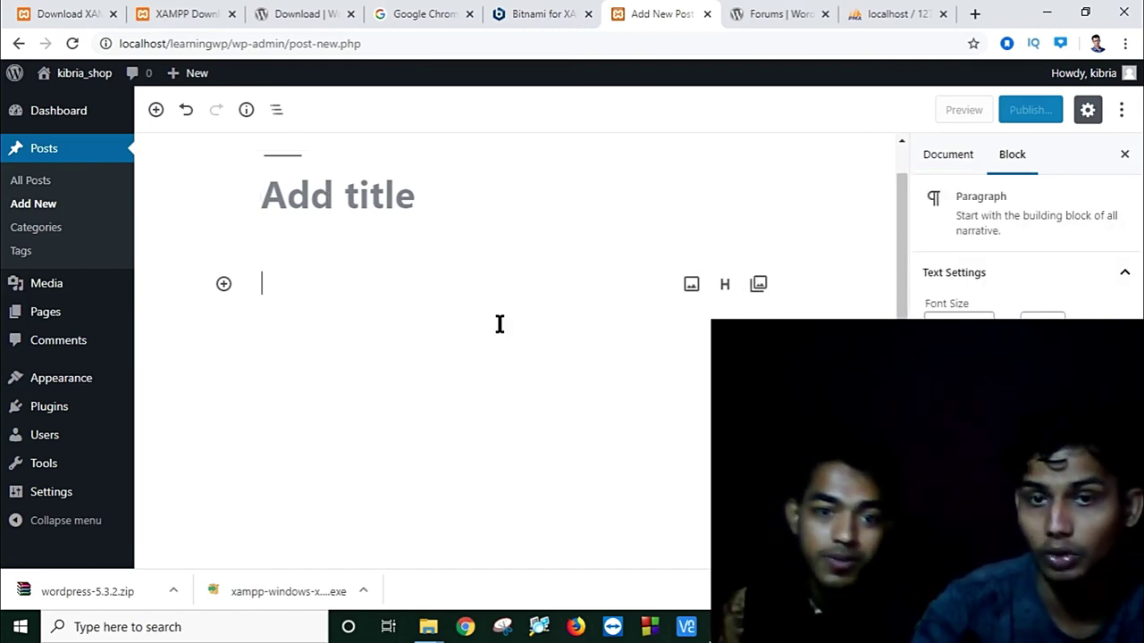
Step: Insert an empty Image block, staying in the editor when prompted about unsaved changes
{"action": "left_click", "coordinate": [692, 285]}
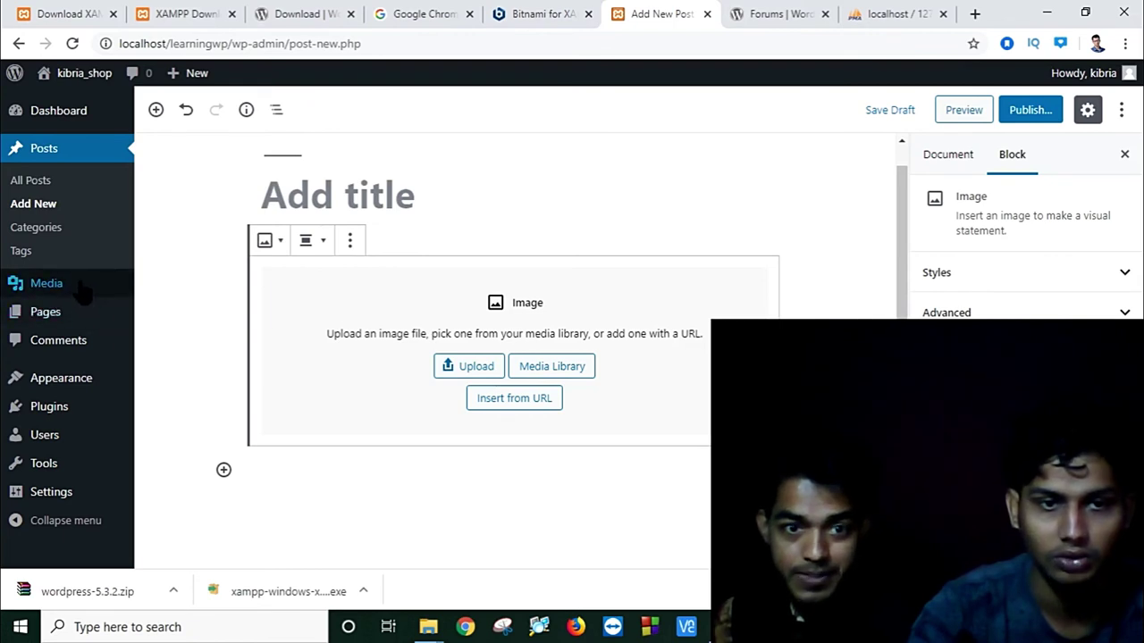
{"action": "mouse_move", "coordinate": [82, 292]}
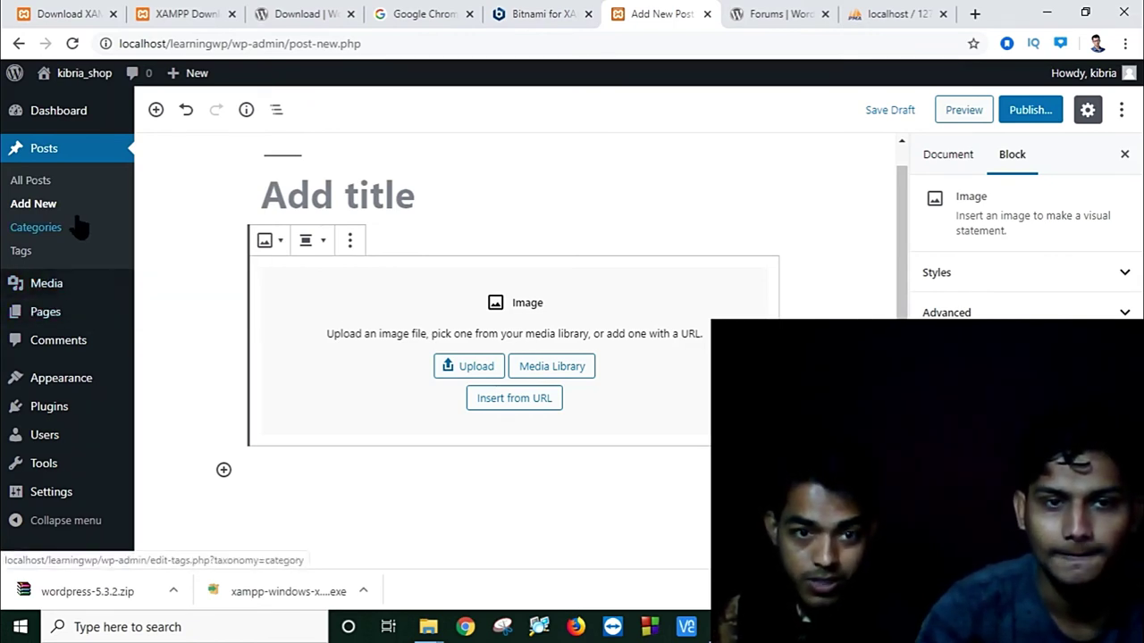
{"action": "left_click", "coordinate": [21, 231]}
{"action": "left_click", "coordinate": [740, 136]}
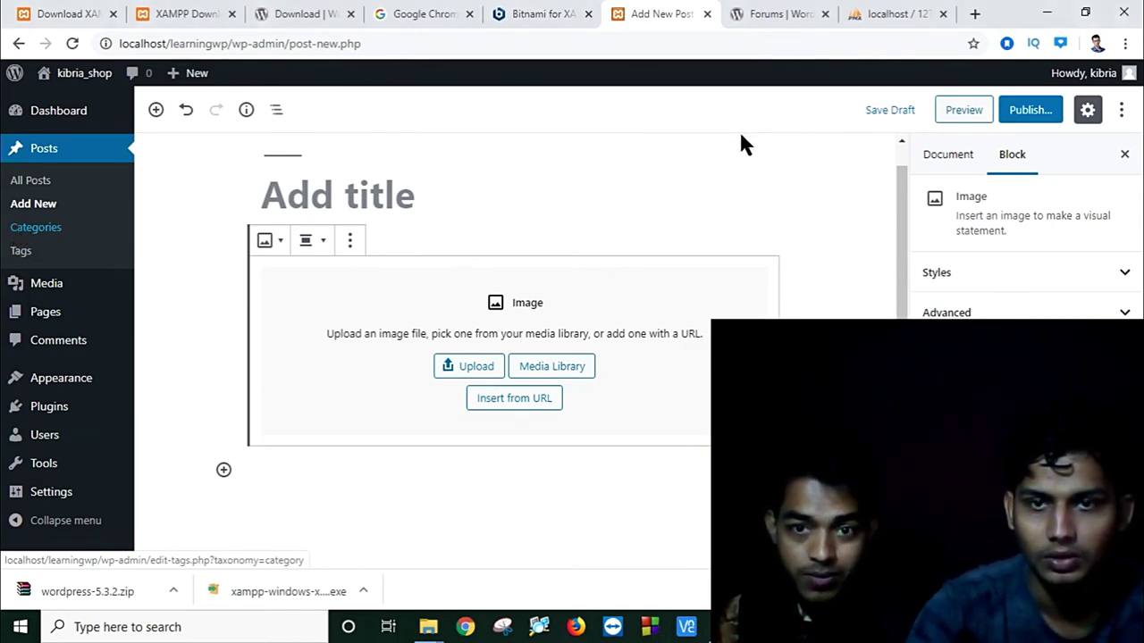
Step: Look over the Plugins, Users, Tools and Settings menus, then preview the draft
{"action": "mouse_move", "coordinate": [50, 299]}
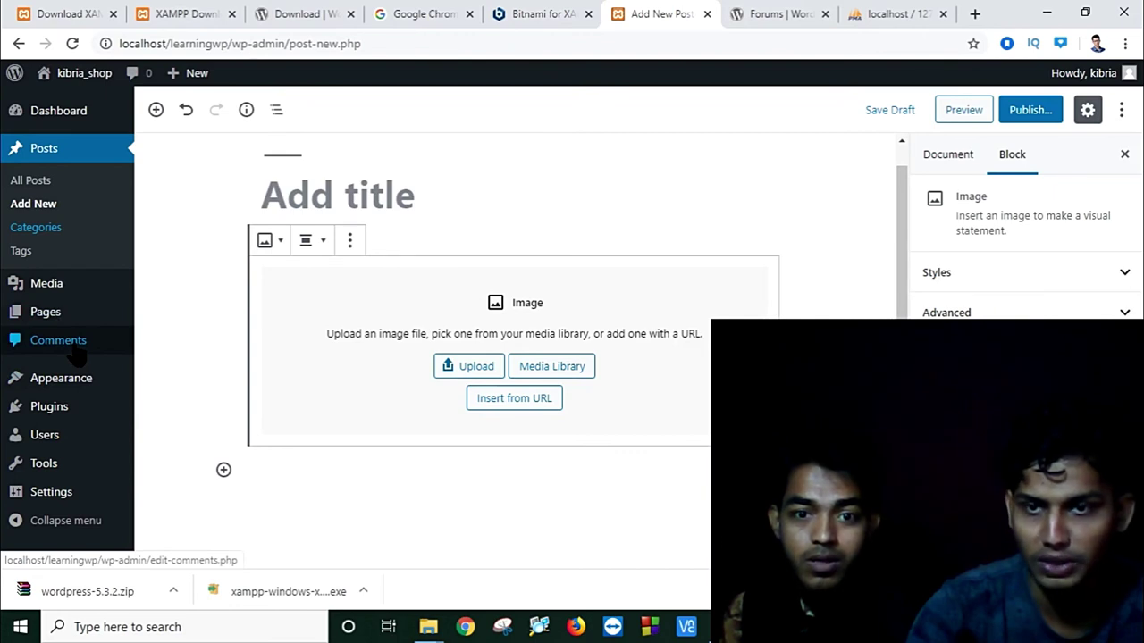
{"action": "mouse_move", "coordinate": [78, 379]}
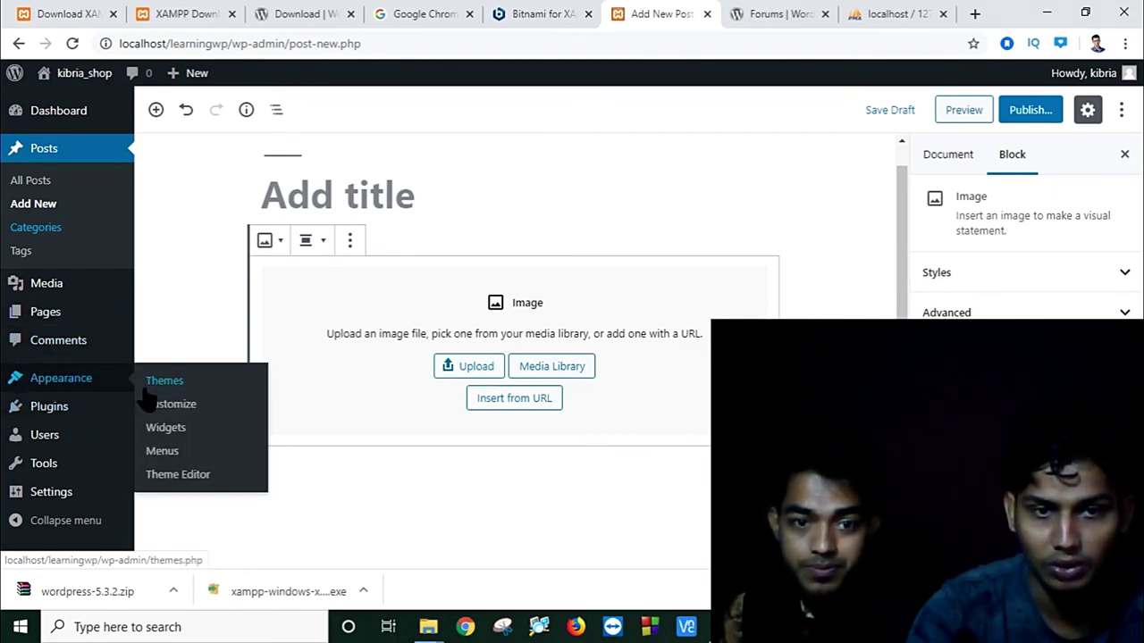
{"action": "mouse_move", "coordinate": [68, 410]}
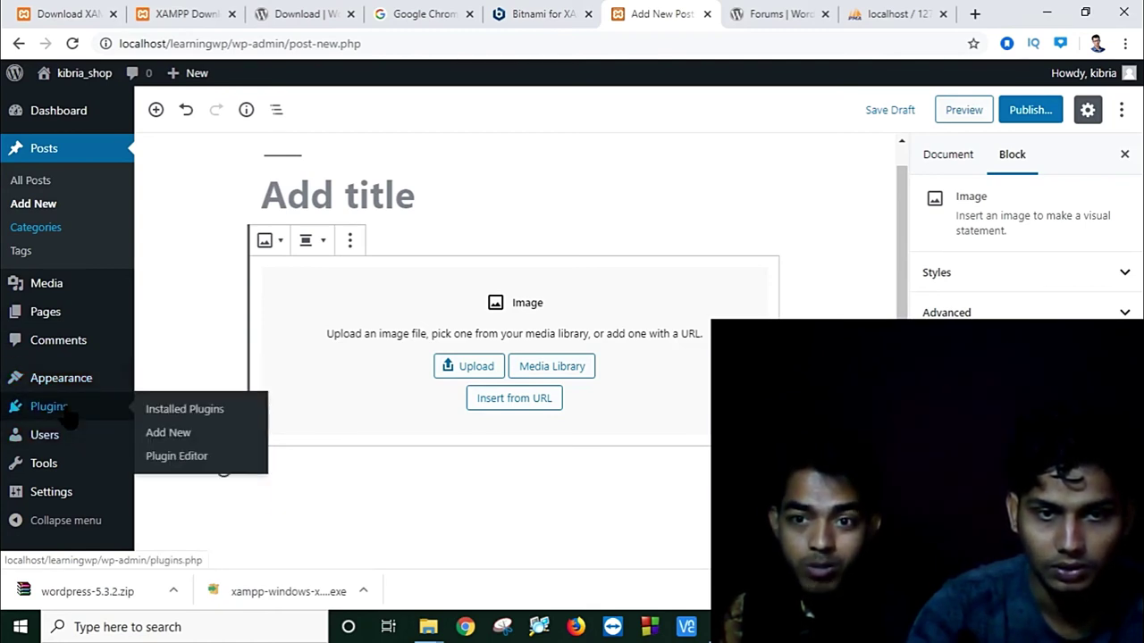
{"action": "mouse_move", "coordinate": [68, 443]}
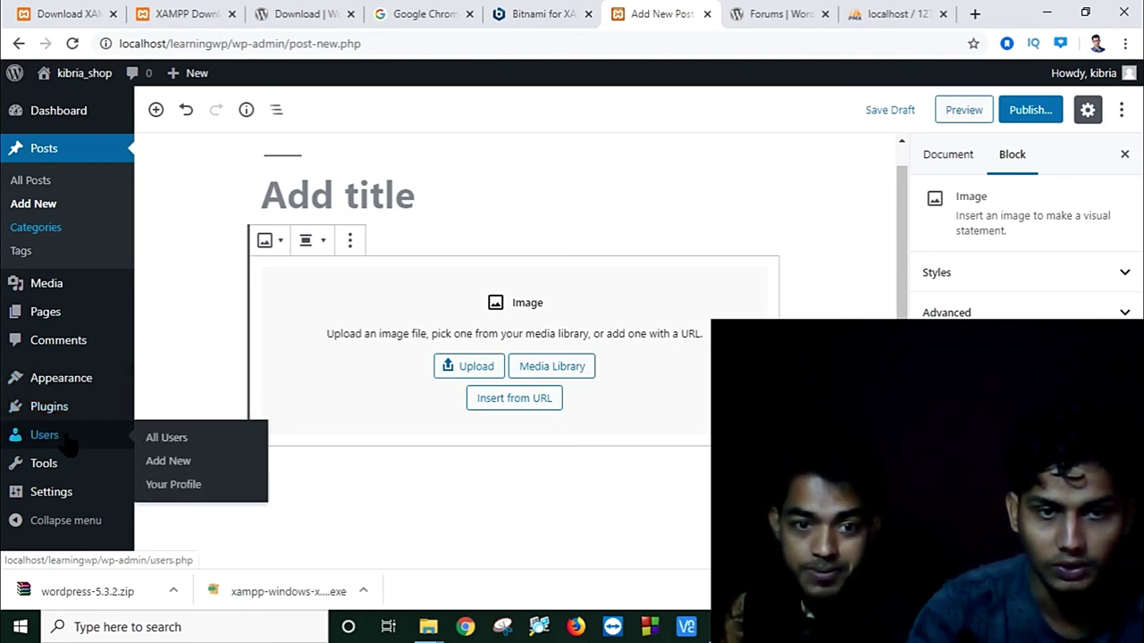
{"action": "mouse_move", "coordinate": [59, 474]}
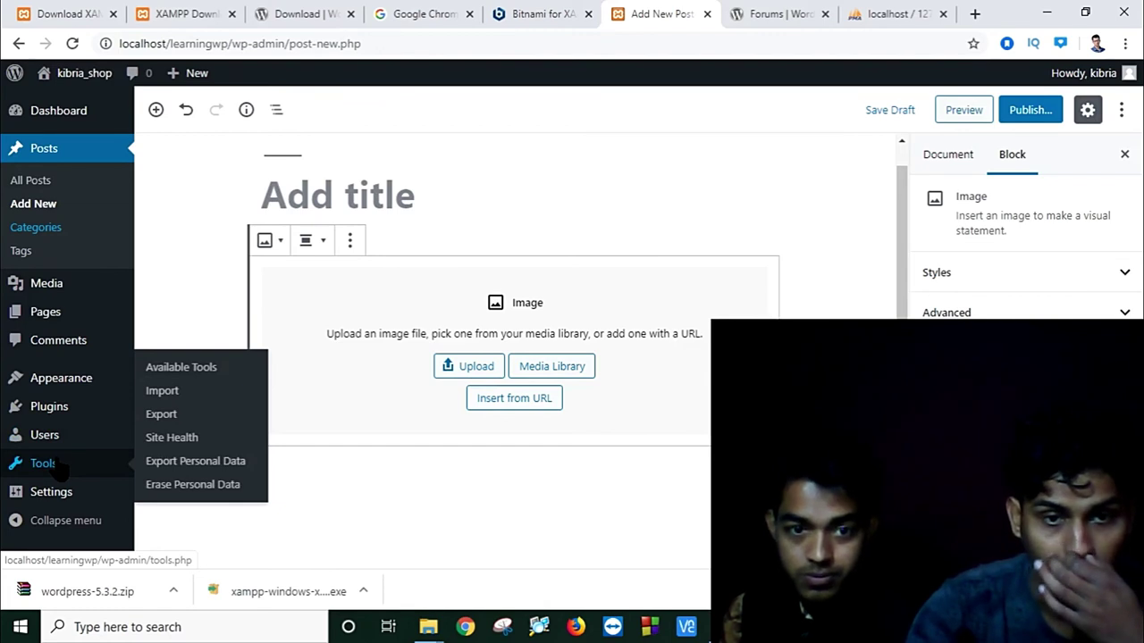
{"action": "mouse_move", "coordinate": [59, 501]}
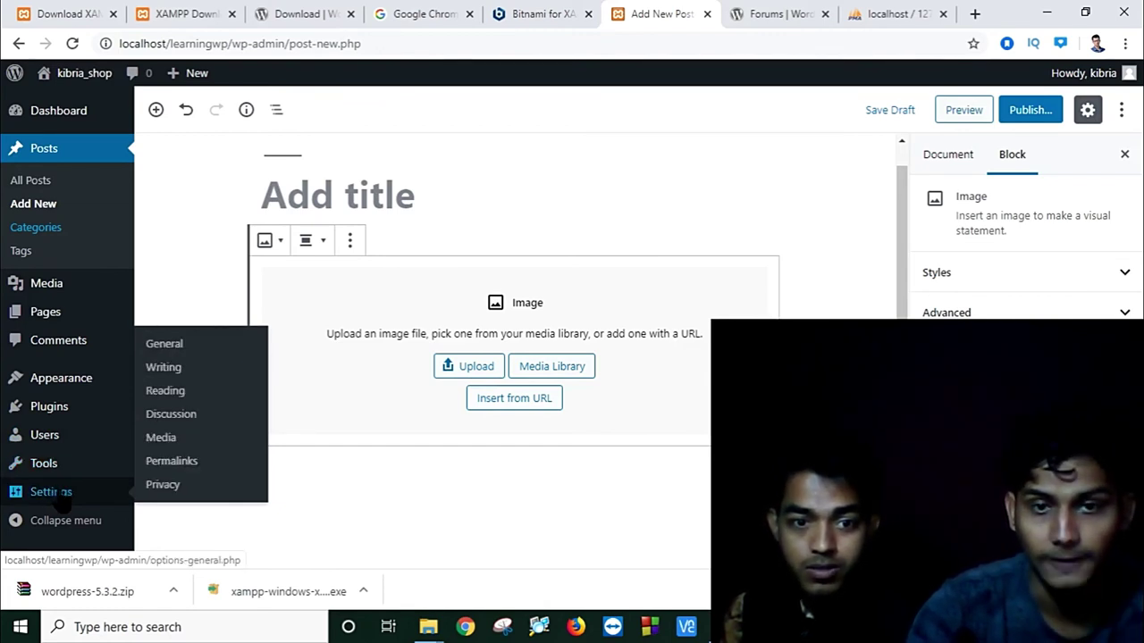
{"action": "scroll", "coordinate": [464, 365], "scroll_direction": "down", "scroll_amount": 2}
{"action": "scroll", "coordinate": [464, 365], "scroll_direction": "up", "scroll_amount": 2}
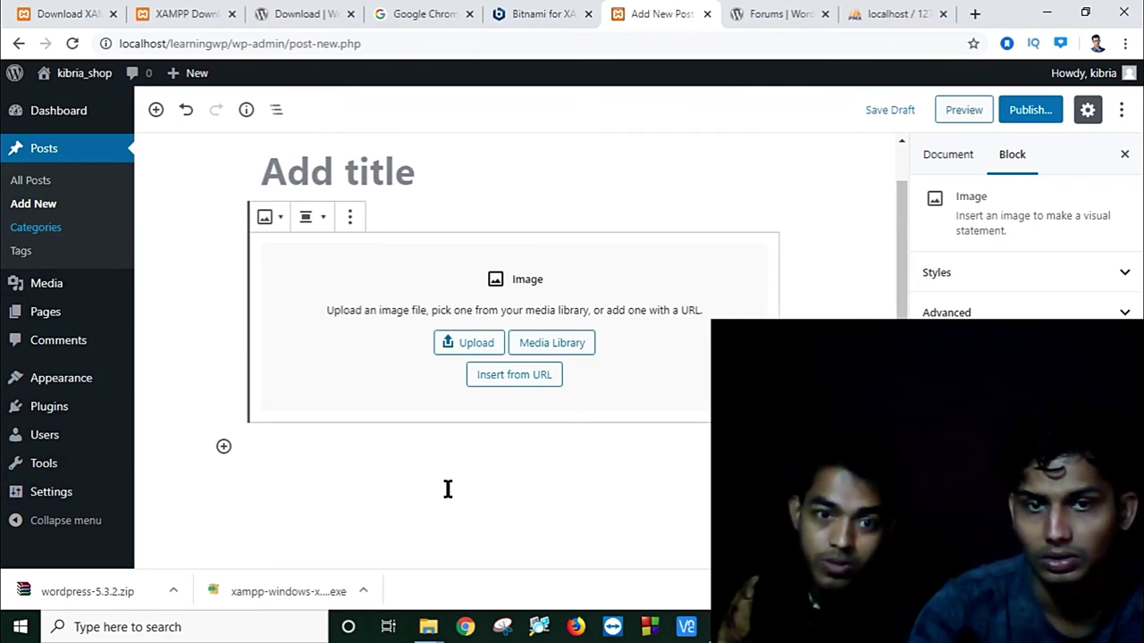
{"action": "scroll", "coordinate": [448, 489], "scroll_direction": "up", "scroll_amount": 1}
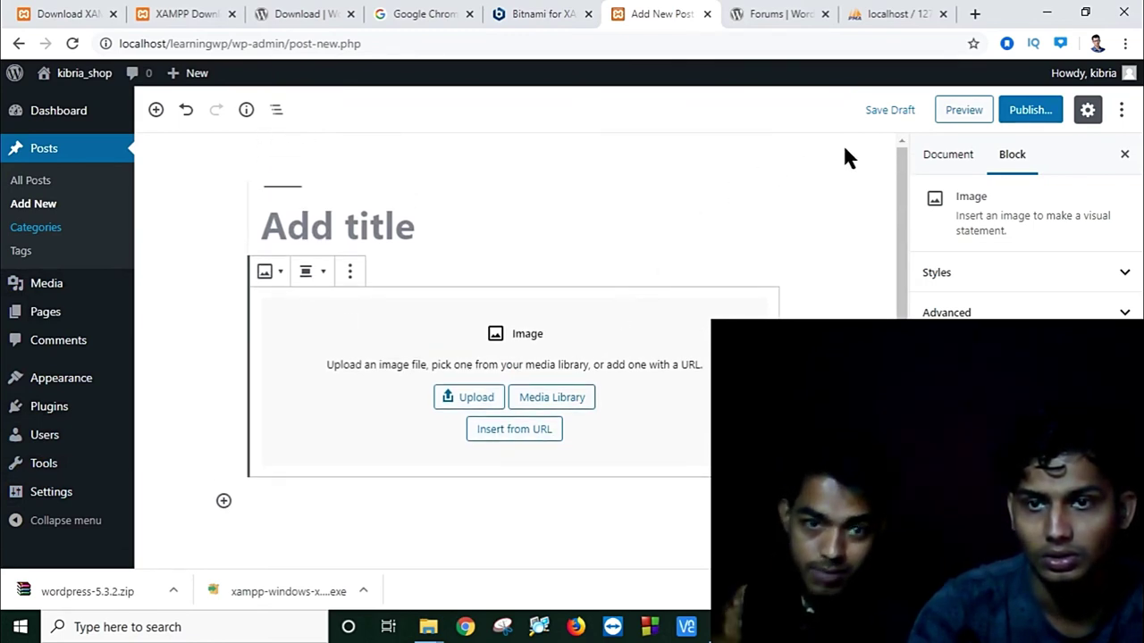
{"action": "left_click", "coordinate": [955, 114]}
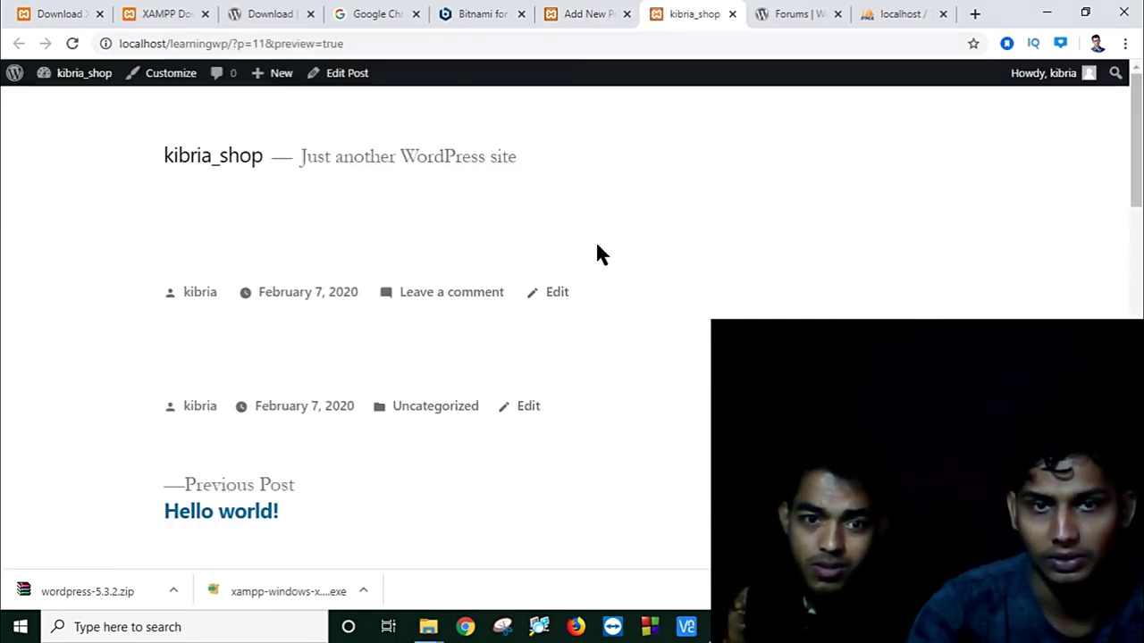
{"action": "scroll", "coordinate": [400, 225], "scroll_direction": "down", "scroll_amount": 5}
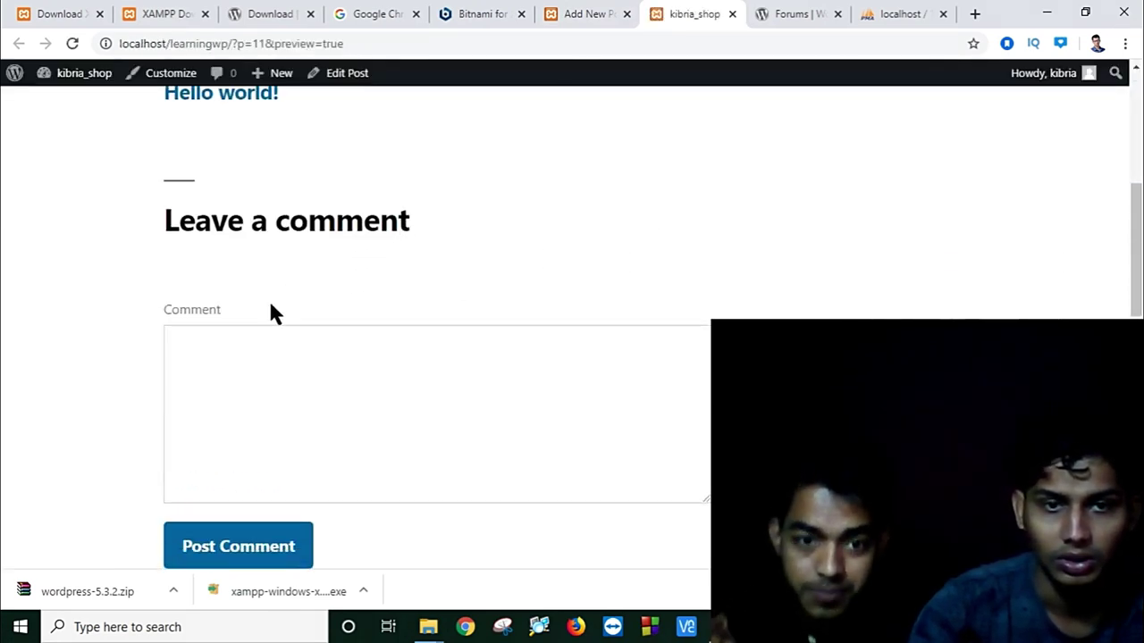
{"action": "scroll", "coordinate": [271, 311], "scroll_direction": "up", "scroll_amount": 5}
{"action": "scroll", "coordinate": [205, 312], "scroll_direction": "down", "scroll_amount": 6}
{"action": "left_click", "coordinate": [357, 294]}
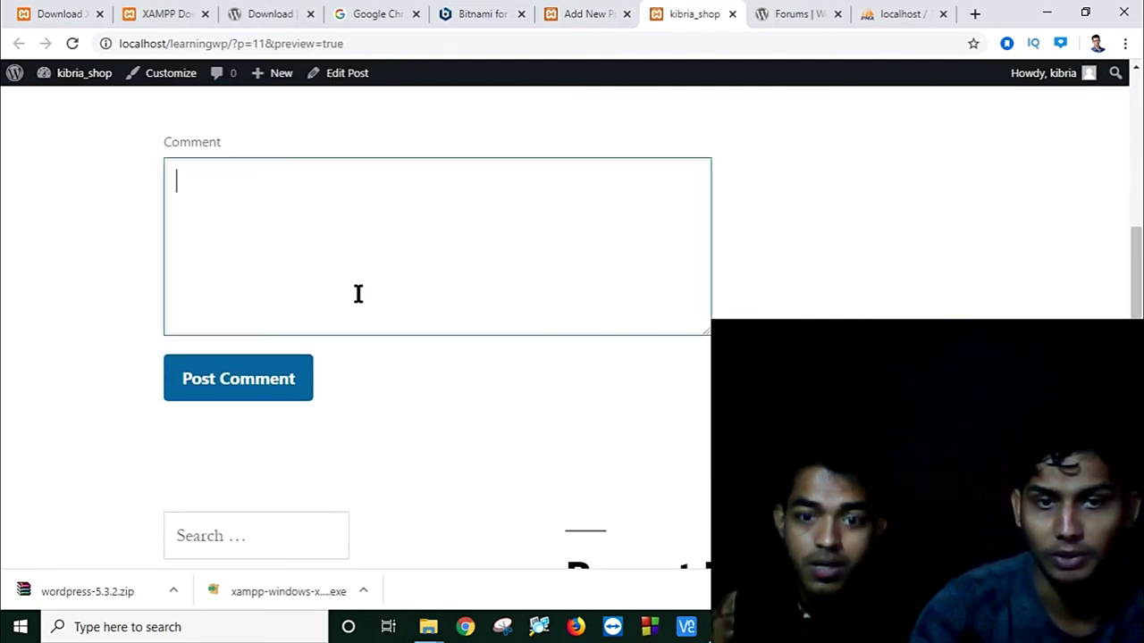
{"action": "scroll", "coordinate": [357, 294], "scroll_direction": "down", "scroll_amount": 5}
{"action": "scroll", "coordinate": [358, 289], "scroll_direction": "up", "scroll_amount": 10}
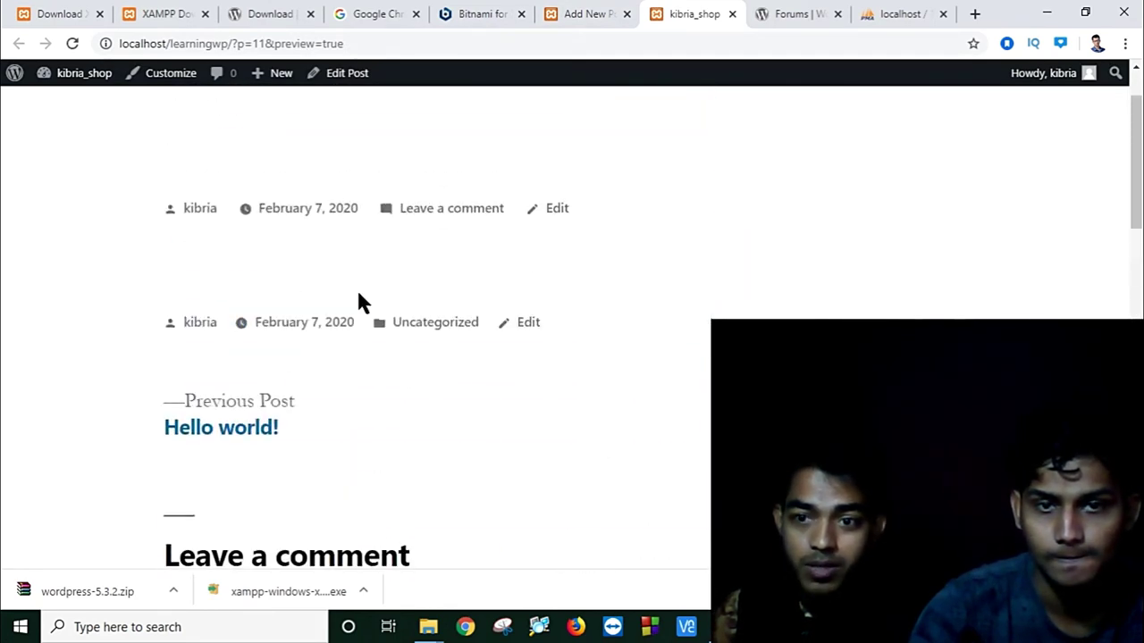
{"action": "scroll", "coordinate": [355, 287], "scroll_direction": "up", "scroll_amount": 1}
{"action": "scroll", "coordinate": [355, 287], "scroll_direction": "down", "scroll_amount": 7}
{"action": "scroll", "coordinate": [396, 212], "scroll_direction": "up", "scroll_amount": 1}
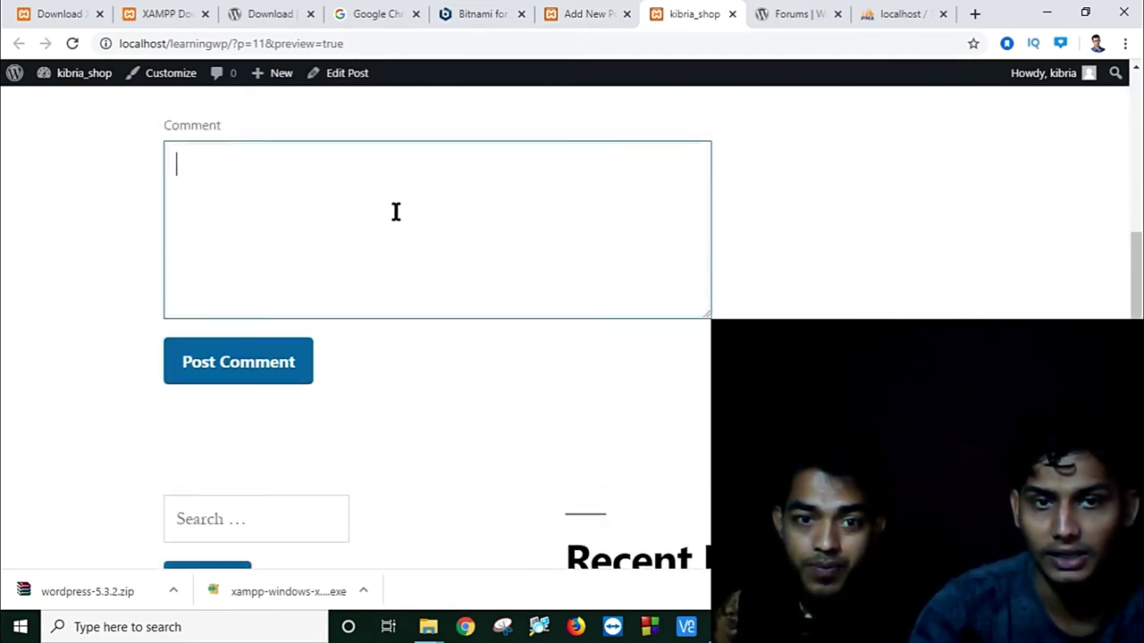
{"action": "scroll", "coordinate": [396, 211], "scroll_direction": "up", "scroll_amount": 1}
{"action": "scroll", "coordinate": [494, 394], "scroll_direction": "down", "scroll_amount": 8}
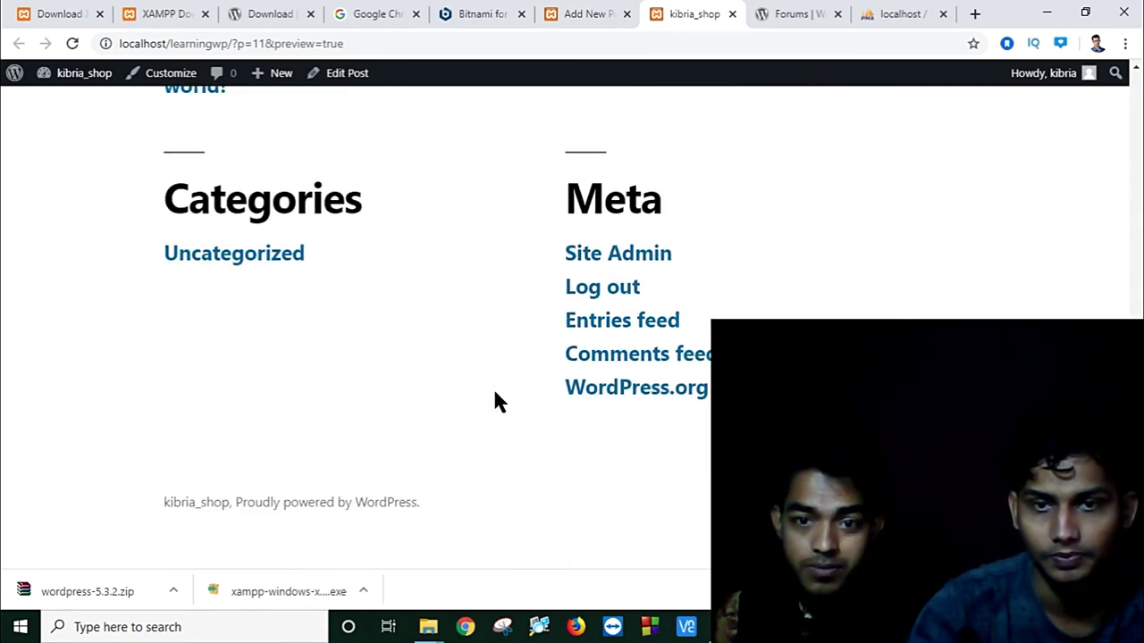
{"action": "scroll", "coordinate": [496, 401], "scroll_direction": "up", "scroll_amount": 15}
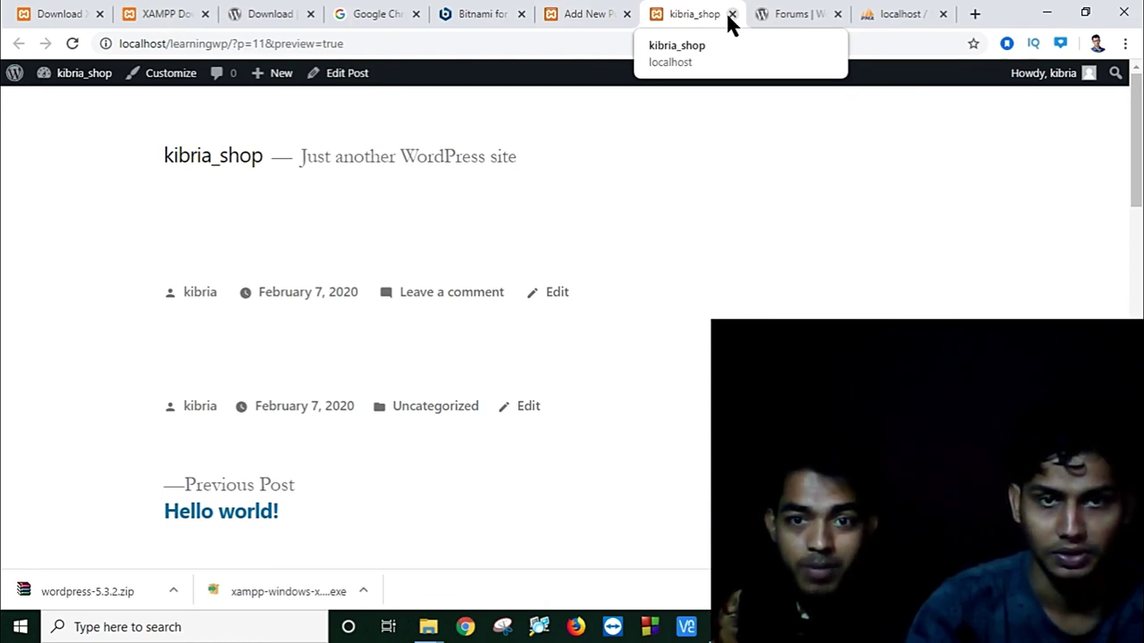
Step: Close the preview tab and title the post 'This is my first post'
{"action": "left_click", "coordinate": [731, 14]}
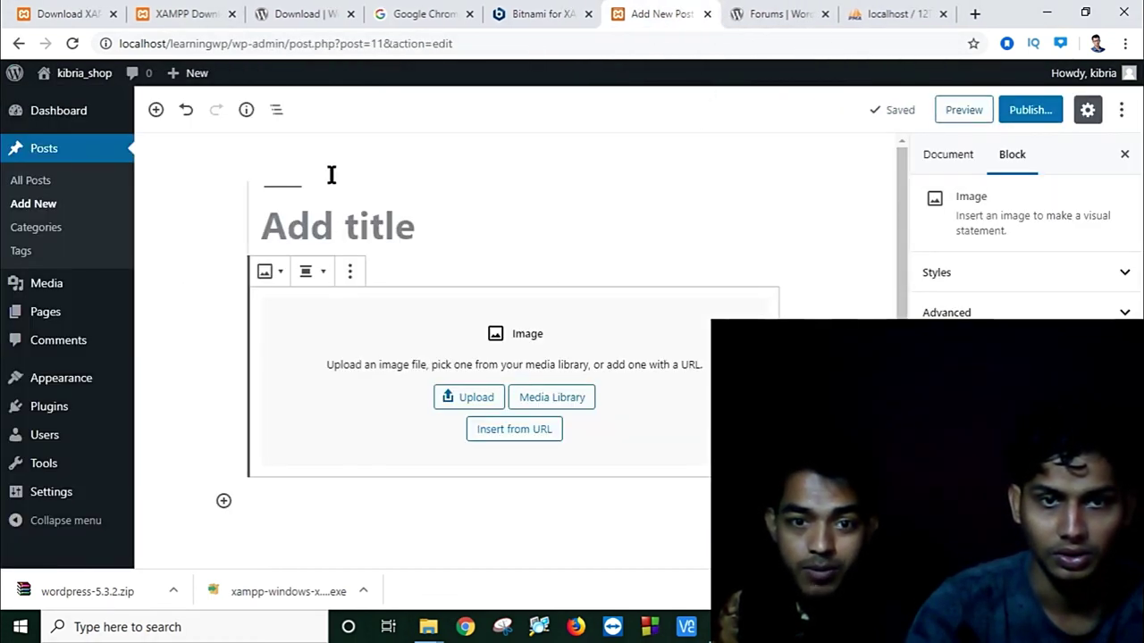
{"action": "left_click", "coordinate": [298, 219]}
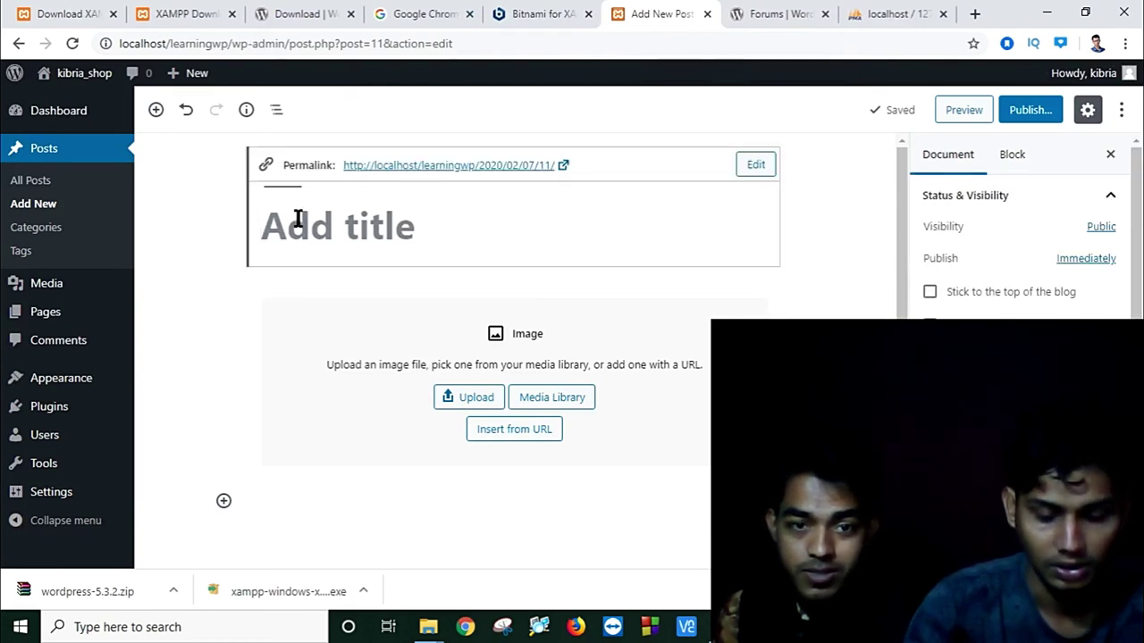
{"action": "type", "text": "TH"}
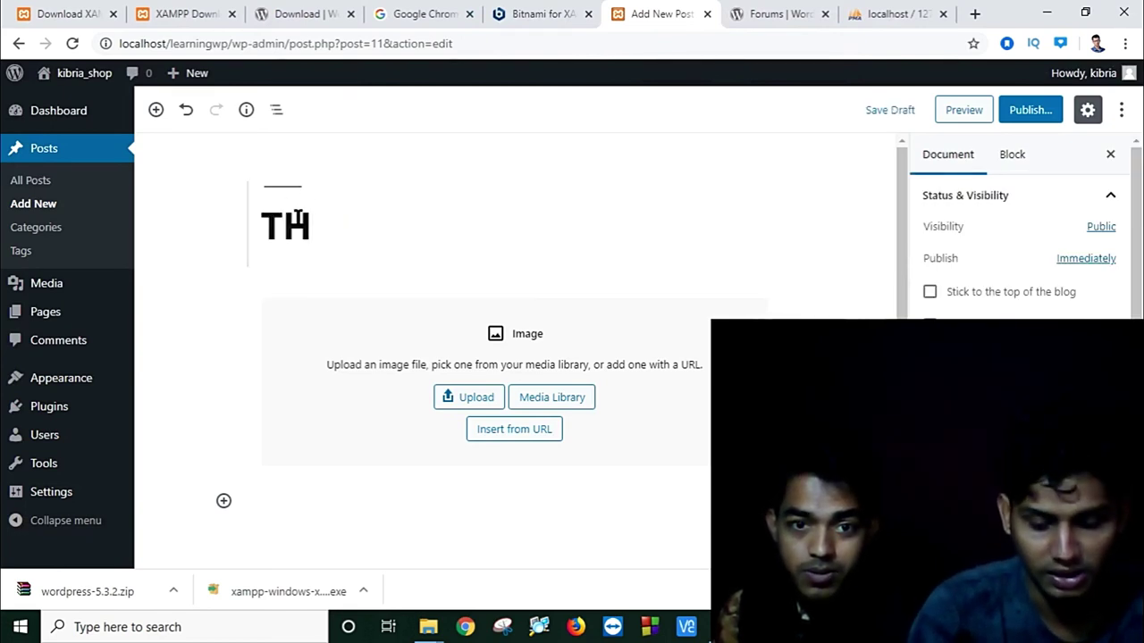
{"action": "type", "text": "is"}
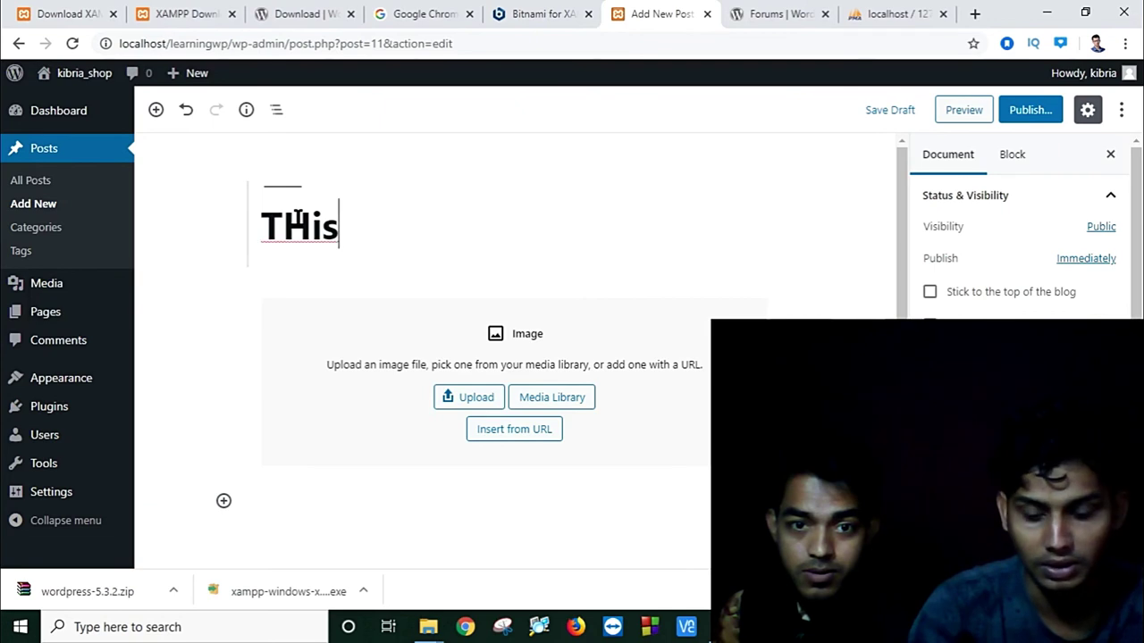
{"action": "key", "text": "BackSpace"}
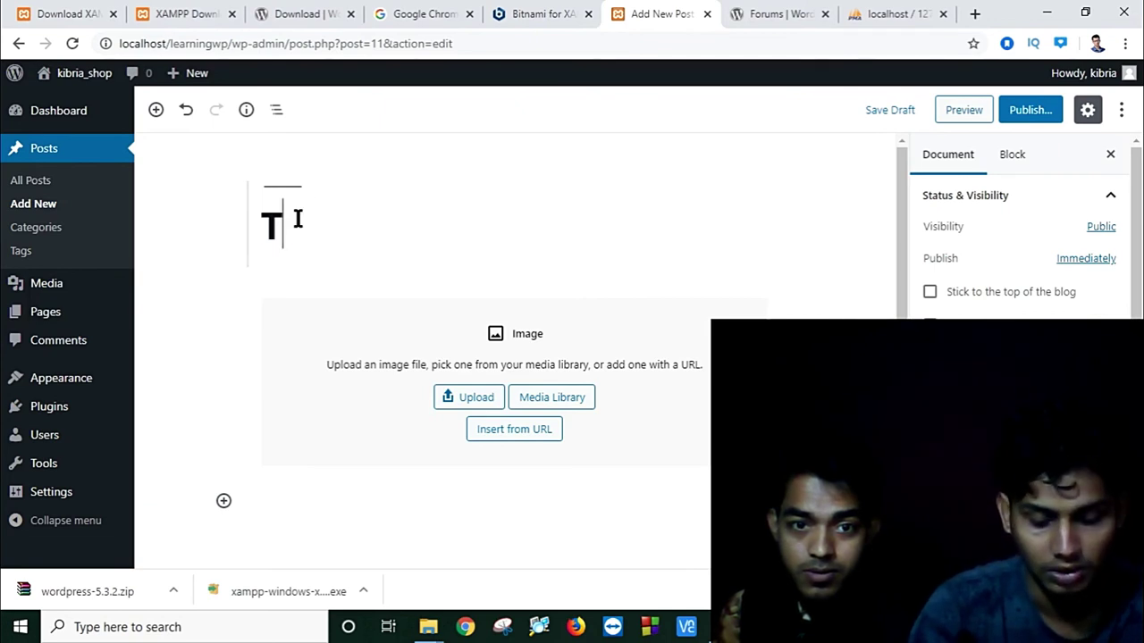
{"action": "type", "text": "H"}
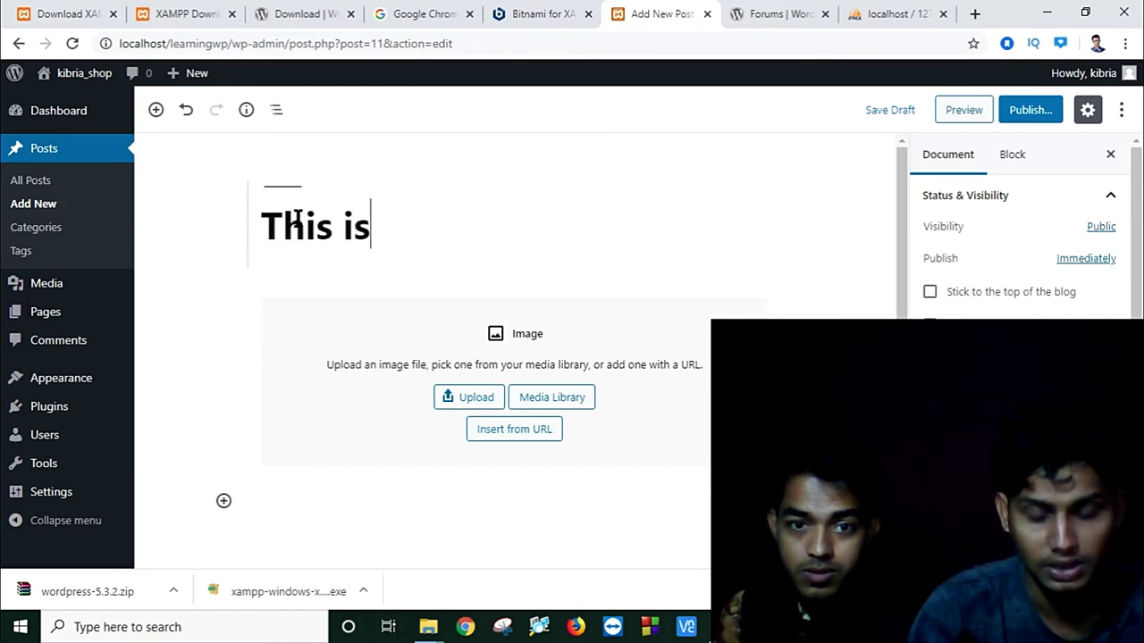
{"action": "type", "text": " is my "}
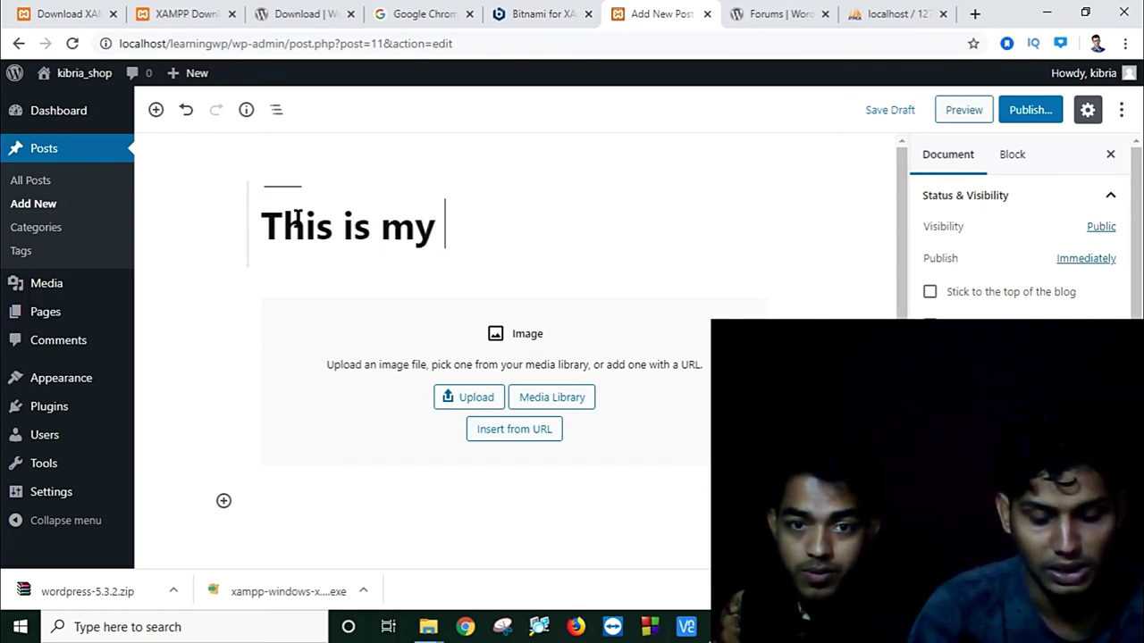
{"action": "type", "text": "firs"}
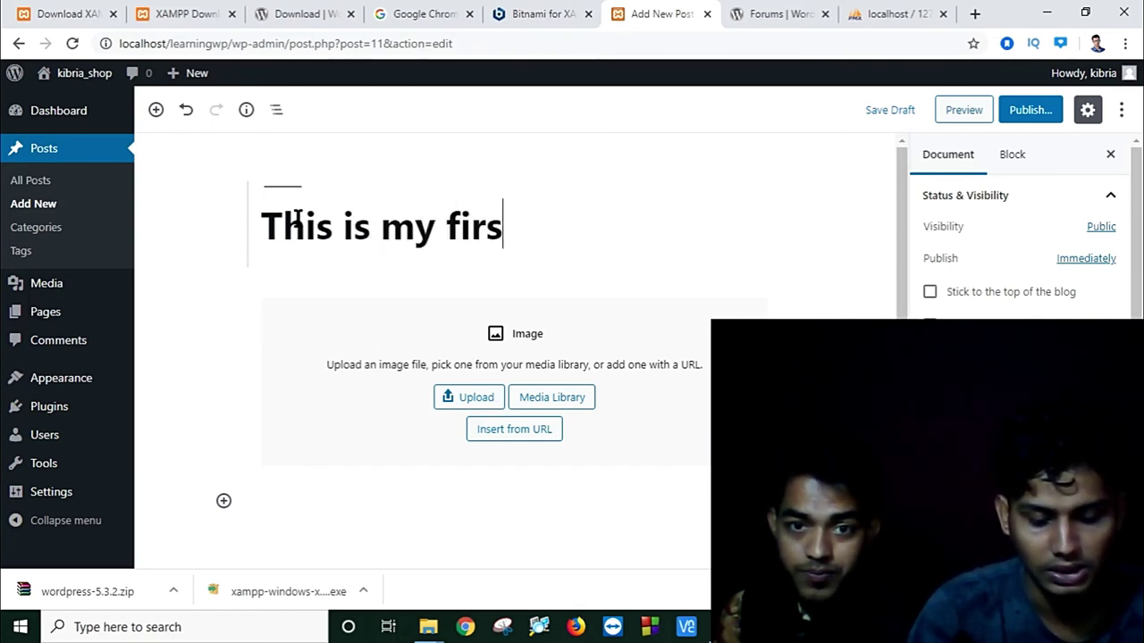
{"action": "type", "text": "t post"}
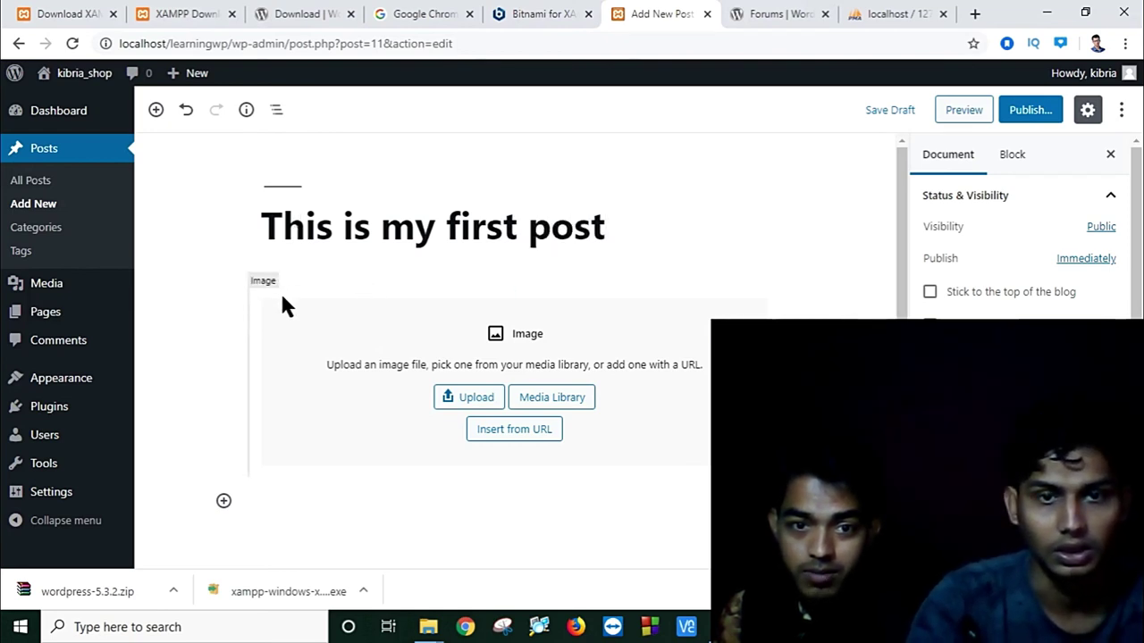
Step: Upload the equation image 'ch' from the Desktop into the image block
{"action": "left_click", "coordinate": [485, 411]}
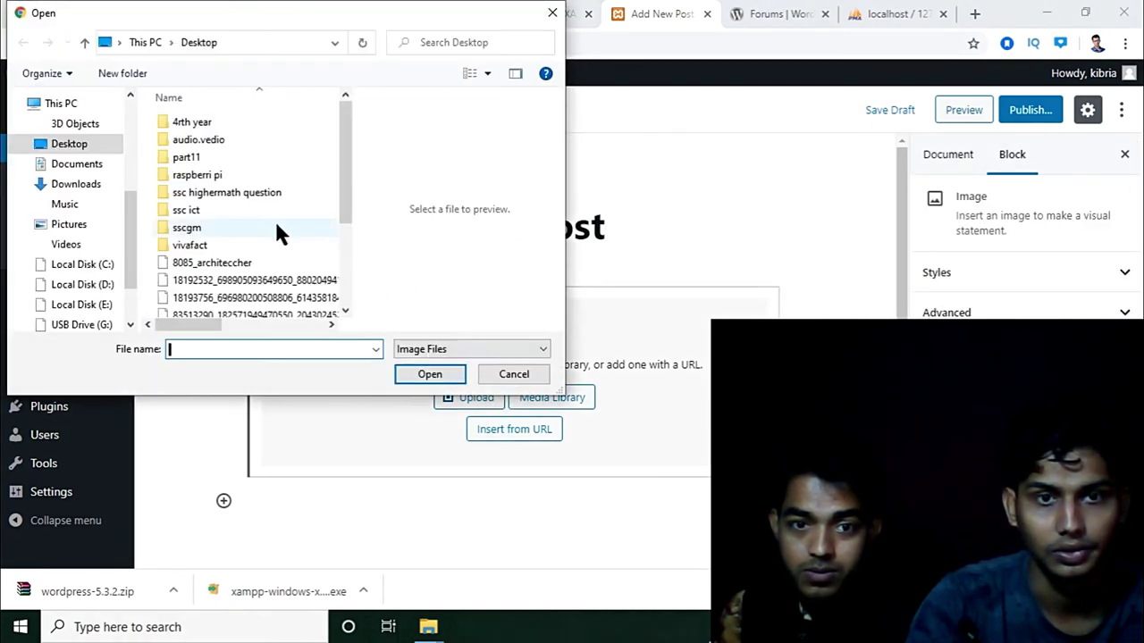
{"action": "left_click", "coordinate": [110, 141]}
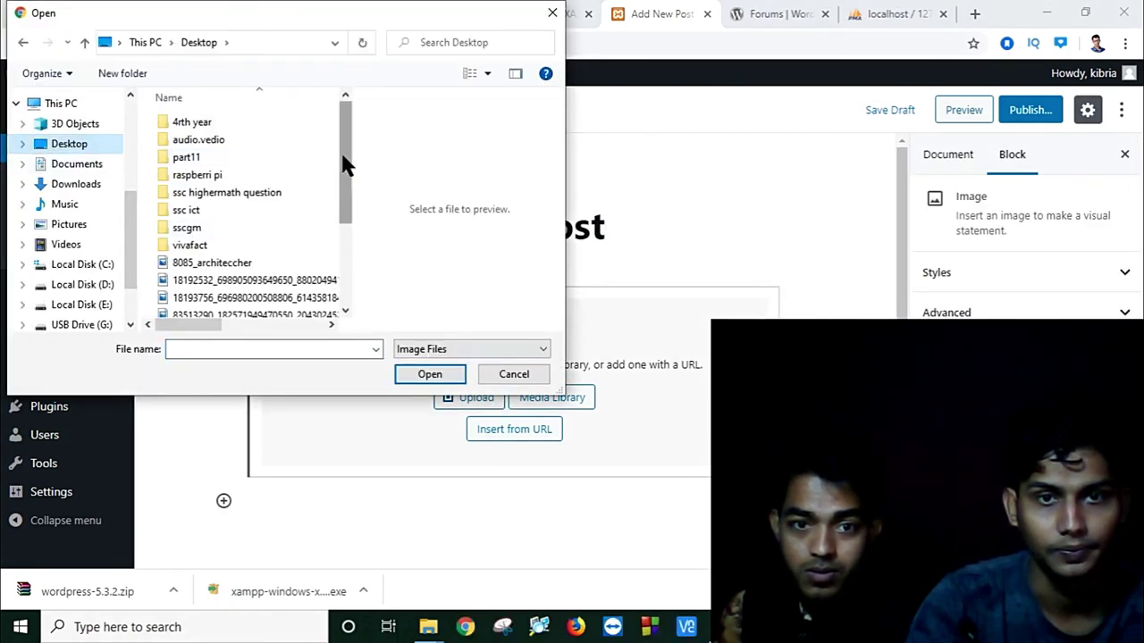
{"action": "left_click_drag", "start_coordinate": [343, 153], "coordinate": [345, 306]}
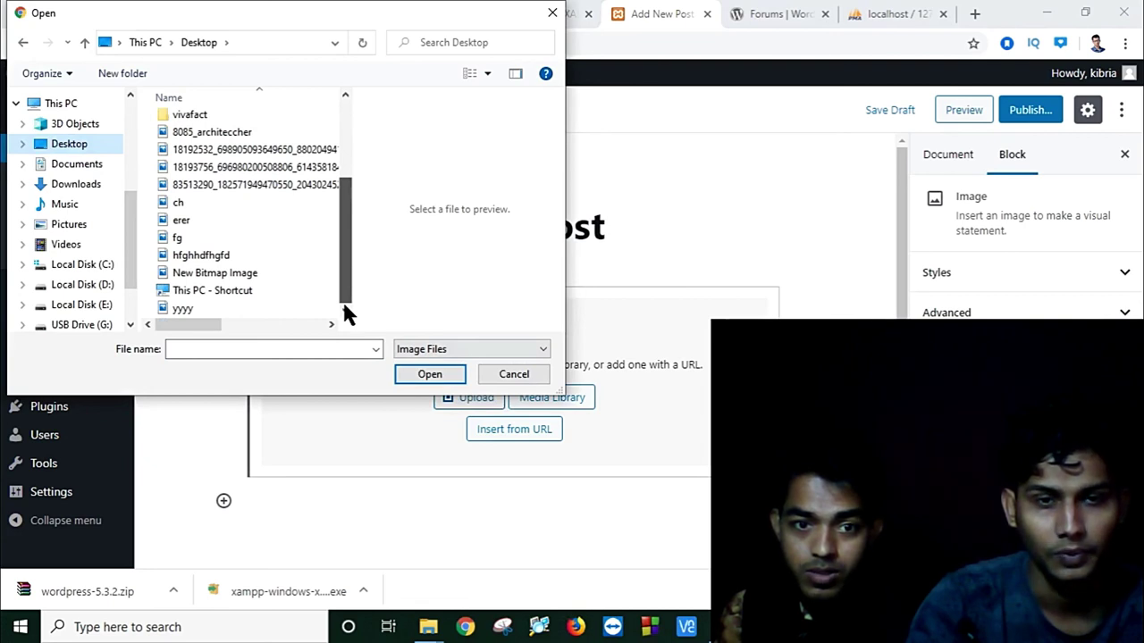
{"action": "left_click_drag", "start_coordinate": [346, 312], "coordinate": [357, 271]}
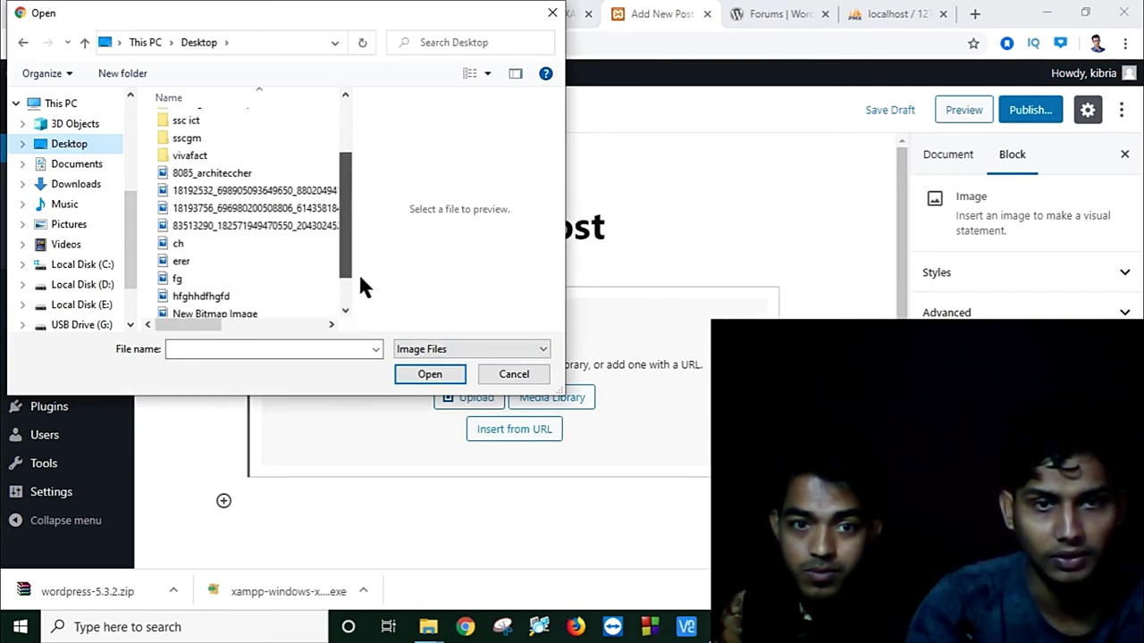
{"action": "left_click", "coordinate": [191, 243]}
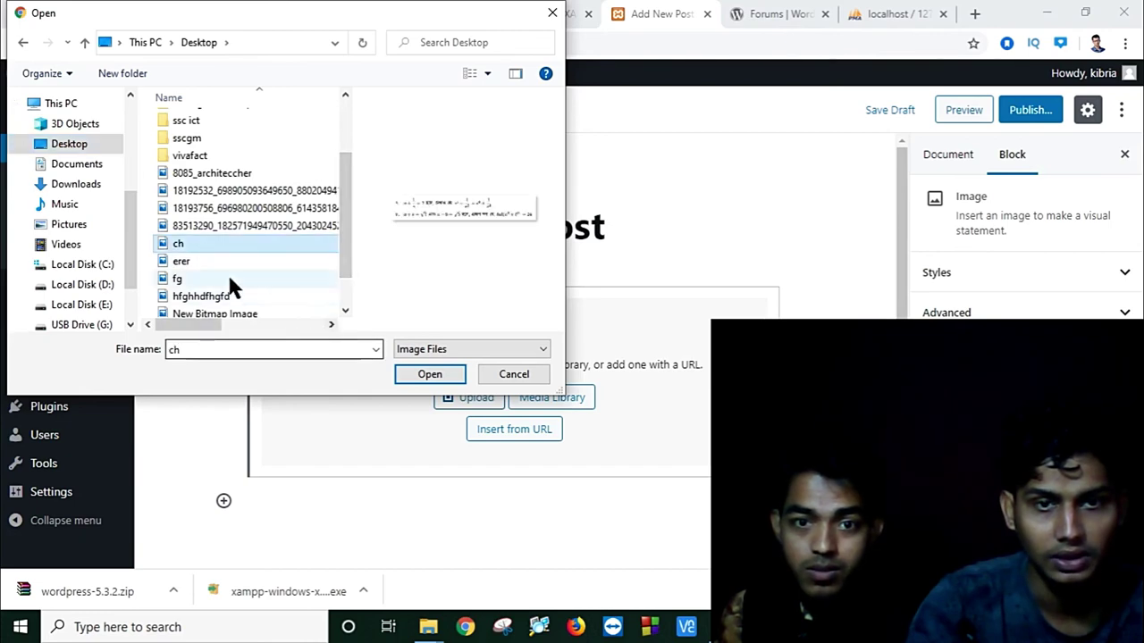
{"action": "left_click", "coordinate": [419, 377]}
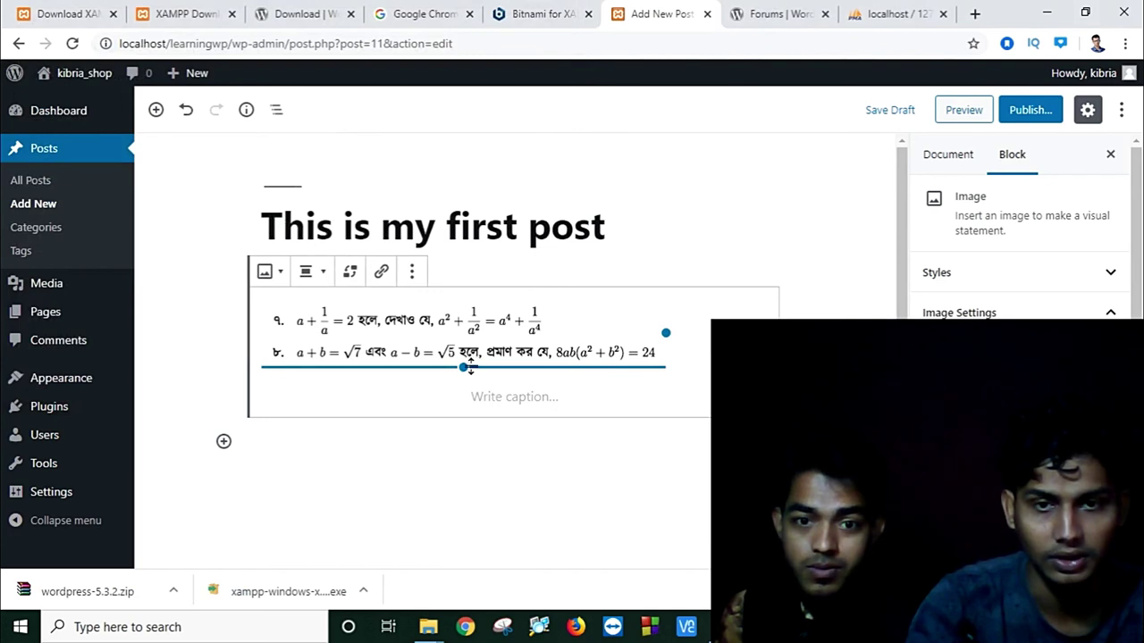
Step: Enlarge the equation image with its resize handle and preview the post
{"action": "mouse_move", "coordinate": [467, 366]}
{"action": "left_mouse_down"}
{"action": "mouse_move", "coordinate": [465, 393]}
{"action": "mouse_move", "coordinate": [463, 370]}
{"action": "left_mouse_up"}
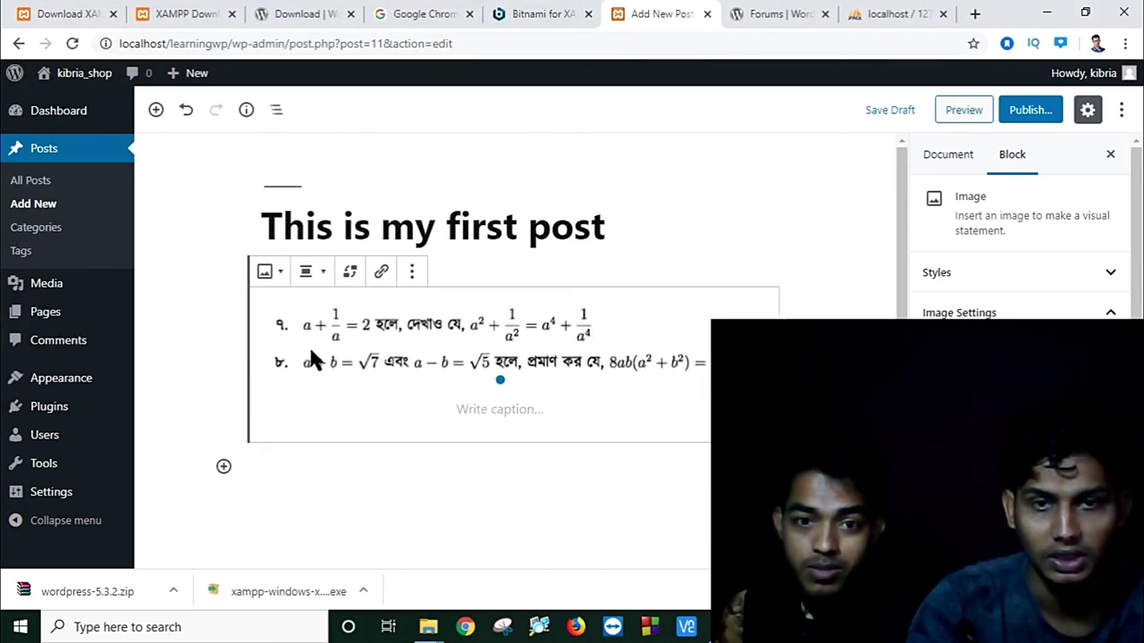
{"action": "scroll", "coordinate": [299, 427], "scroll_direction": "down", "scroll_amount": 2}
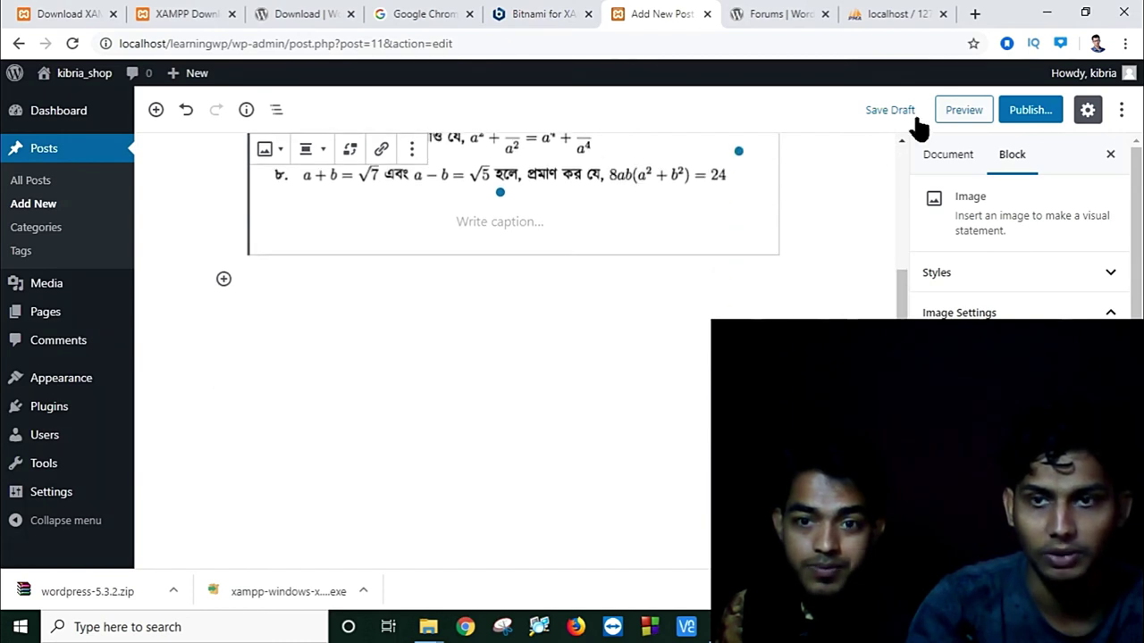
{"action": "left_click", "coordinate": [965, 110]}
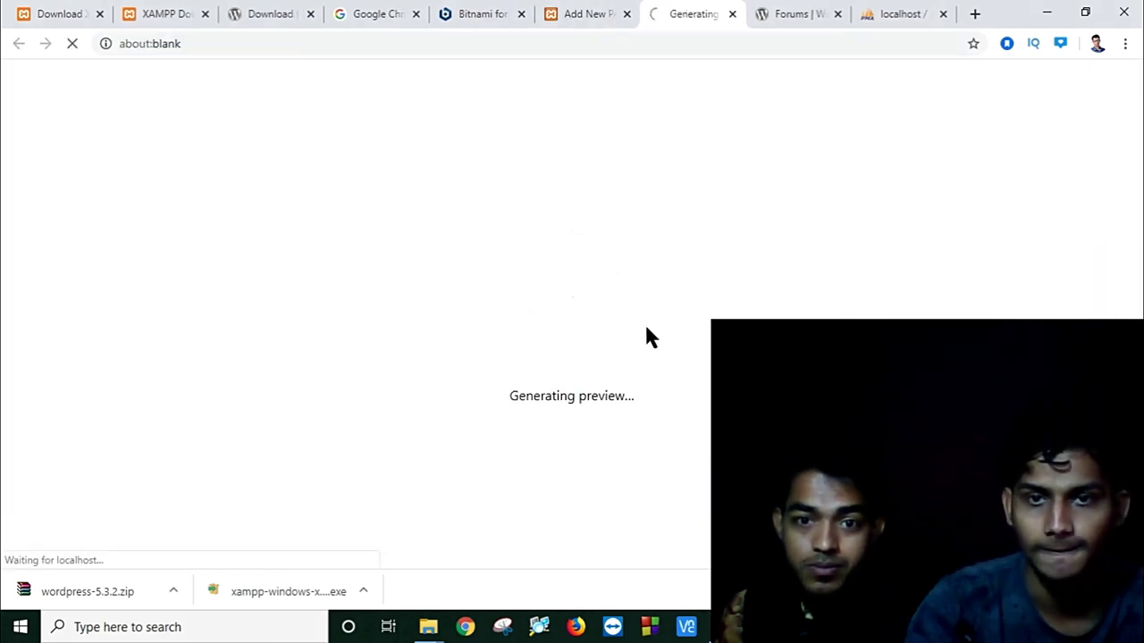
Step: Scroll through the preview showing the title, equation image and comment form
{"action": "scroll", "coordinate": [638, 324], "scroll_direction": "down", "scroll_amount": 3}
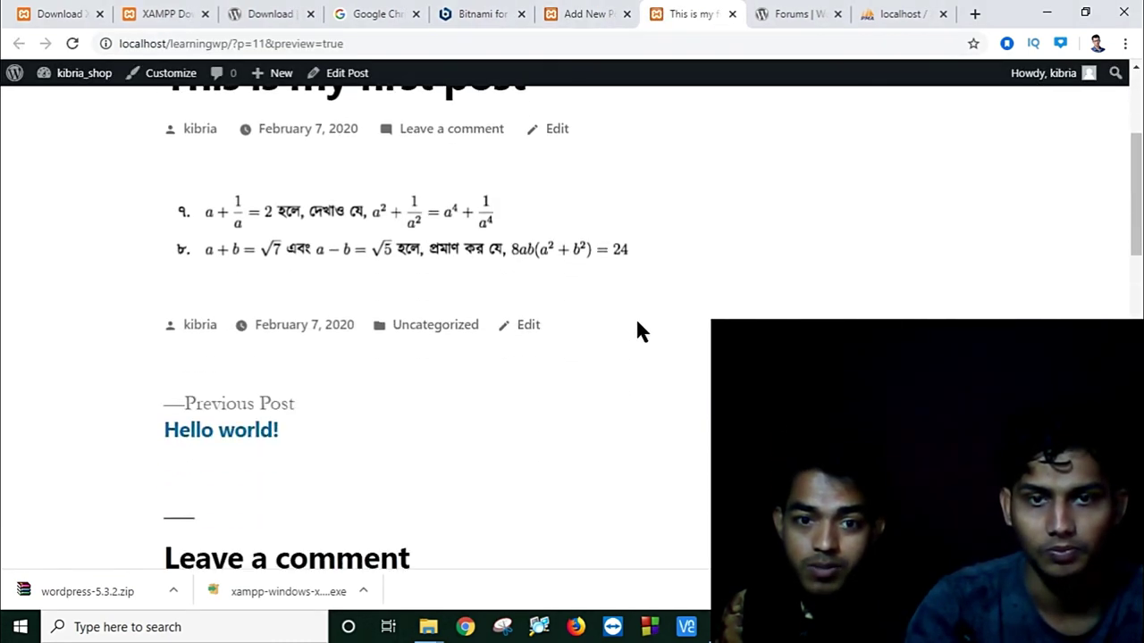
{"action": "scroll", "coordinate": [638, 324], "scroll_direction": "up", "scroll_amount": 3}
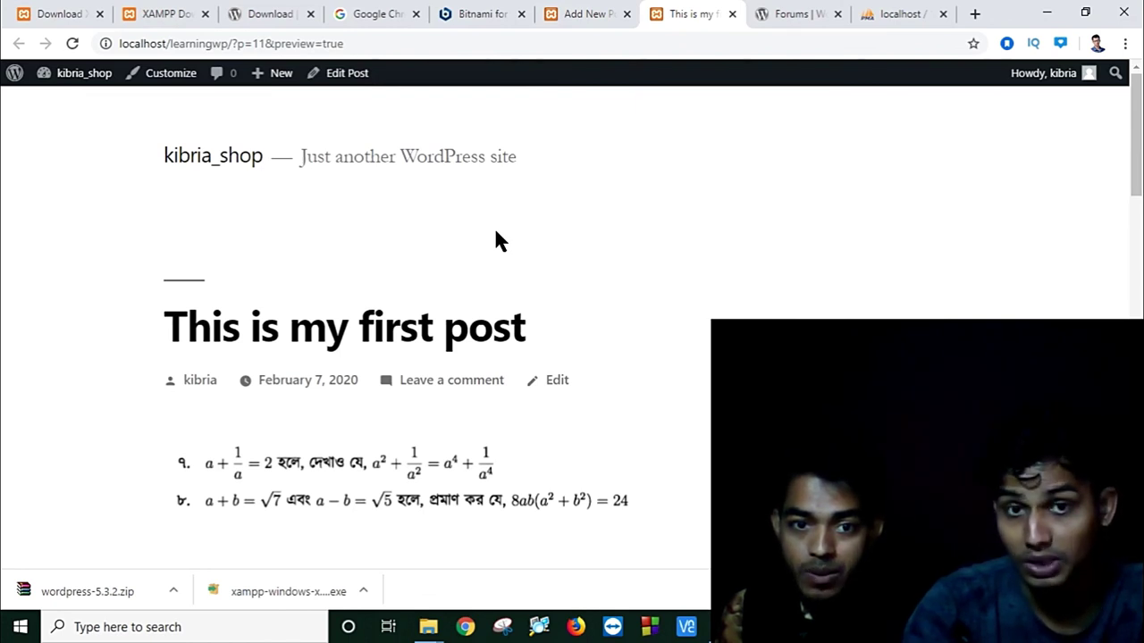
{"action": "scroll", "coordinate": [458, 327], "scroll_direction": "down", "scroll_amount": 5}
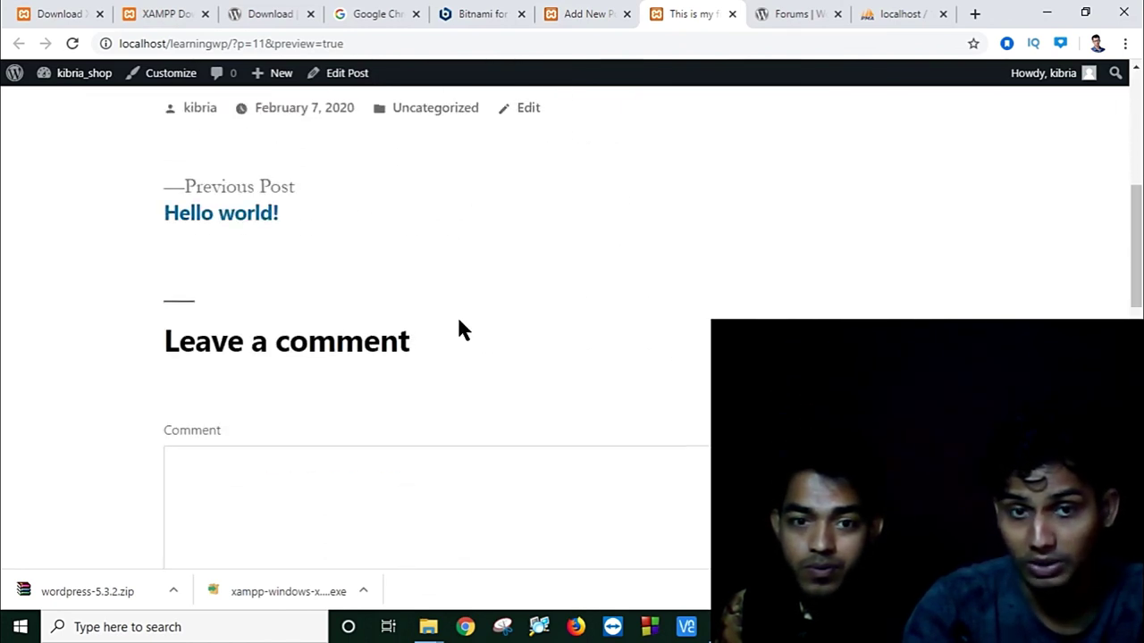
{"action": "scroll", "coordinate": [457, 314], "scroll_direction": "up", "scroll_amount": 5}
{"action": "scroll", "coordinate": [358, 340], "scroll_direction": "down", "scroll_amount": 8}
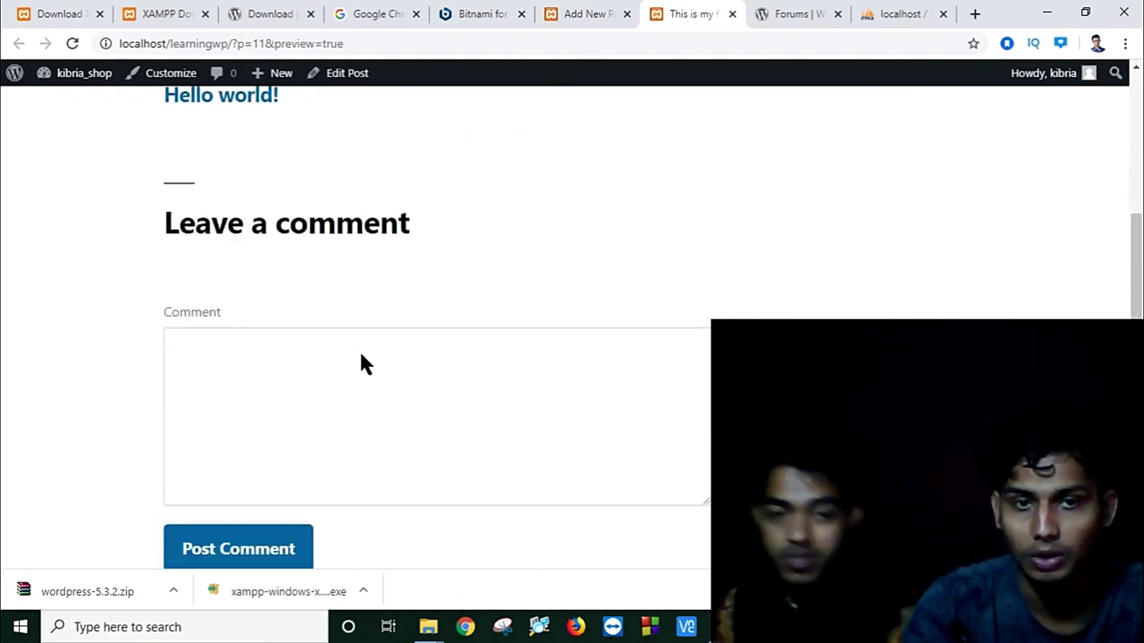
{"action": "scroll", "coordinate": [362, 364], "scroll_direction": "down", "scroll_amount": 4}
{"action": "scroll", "coordinate": [362, 365], "scroll_direction": "up", "scroll_amount": 12}
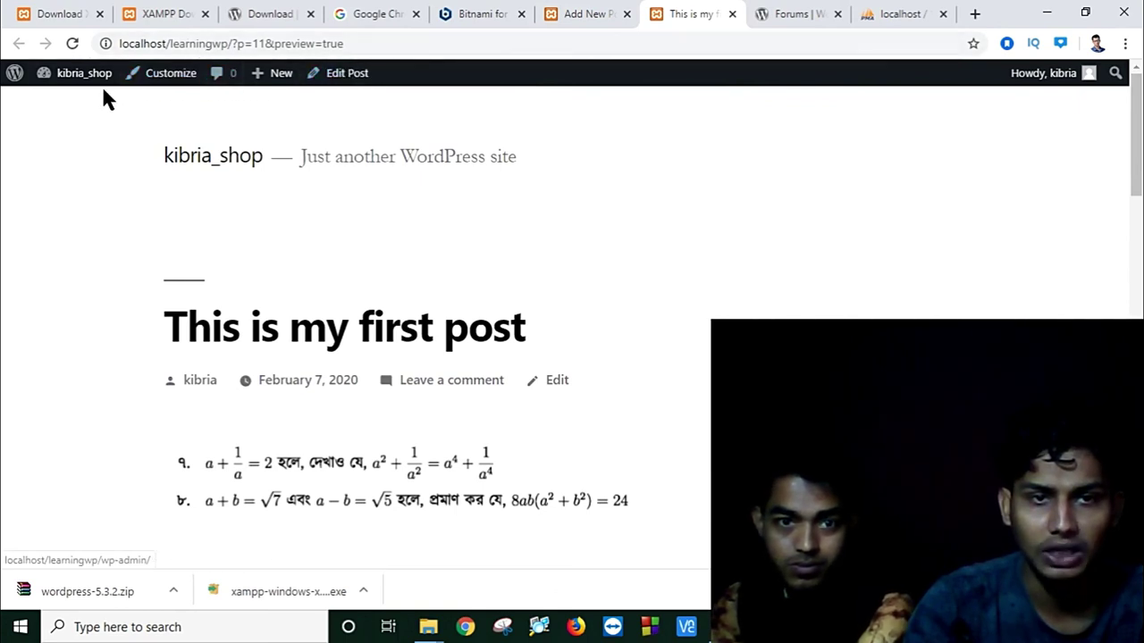
Step: Return to the post editor and collapse, then re-expand, the admin sidebar
{"action": "left_click", "coordinate": [552, 14]}
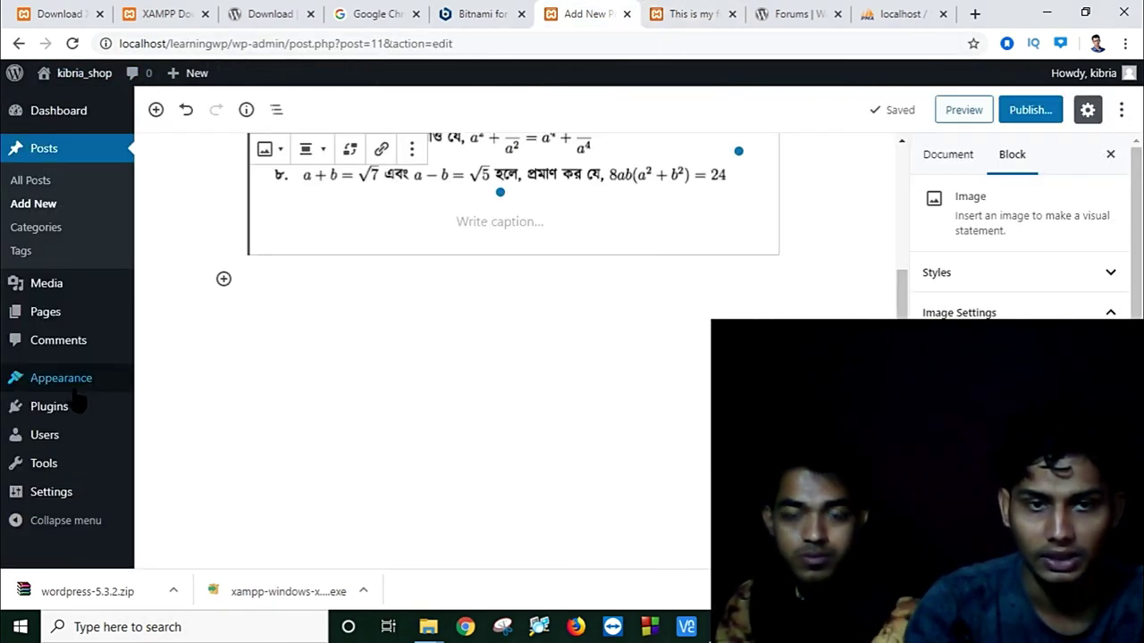
{"action": "left_click", "coordinate": [66, 521]}
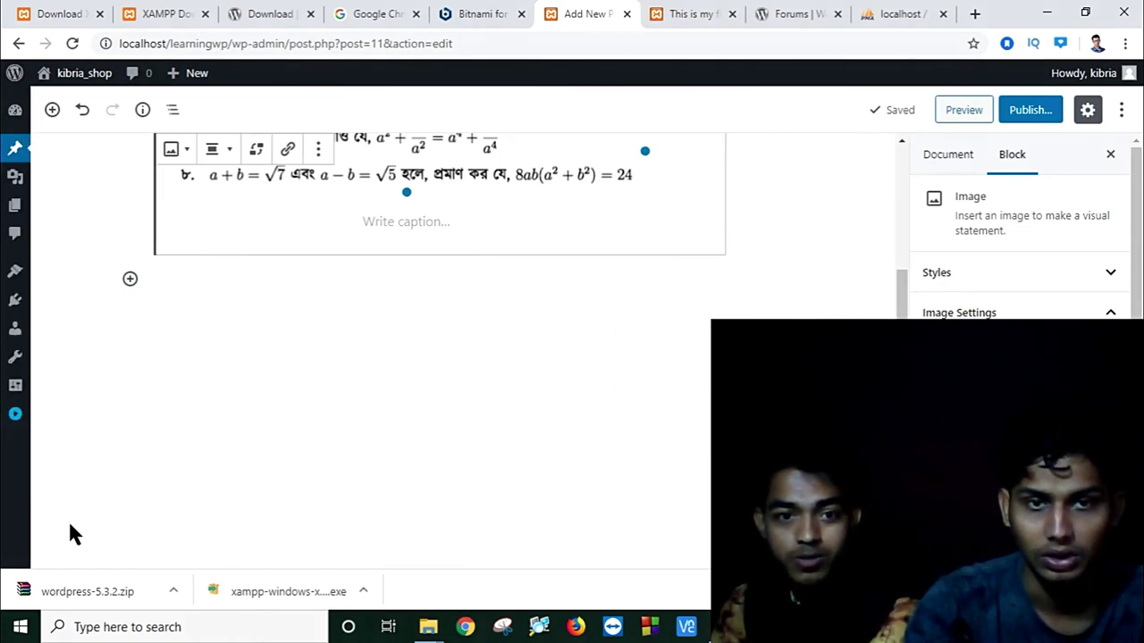
{"action": "left_click", "coordinate": [15, 414]}
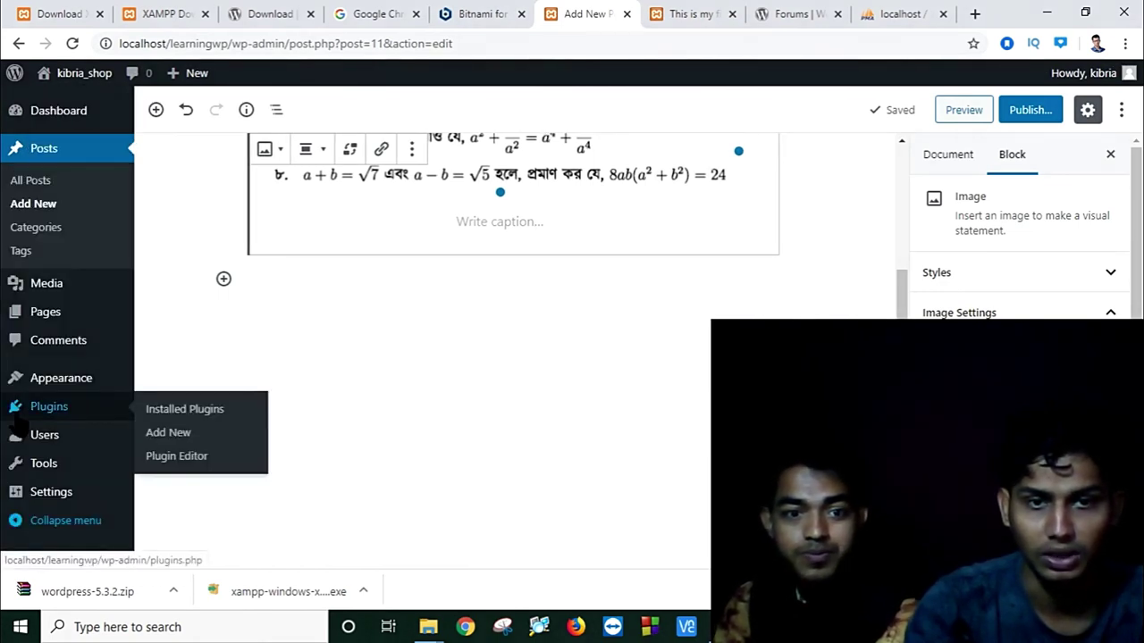
Step: Go to Appearance > Themes to list the installed themes
{"action": "scroll", "coordinate": [522, 358], "scroll_direction": "up", "scroll_amount": 3}
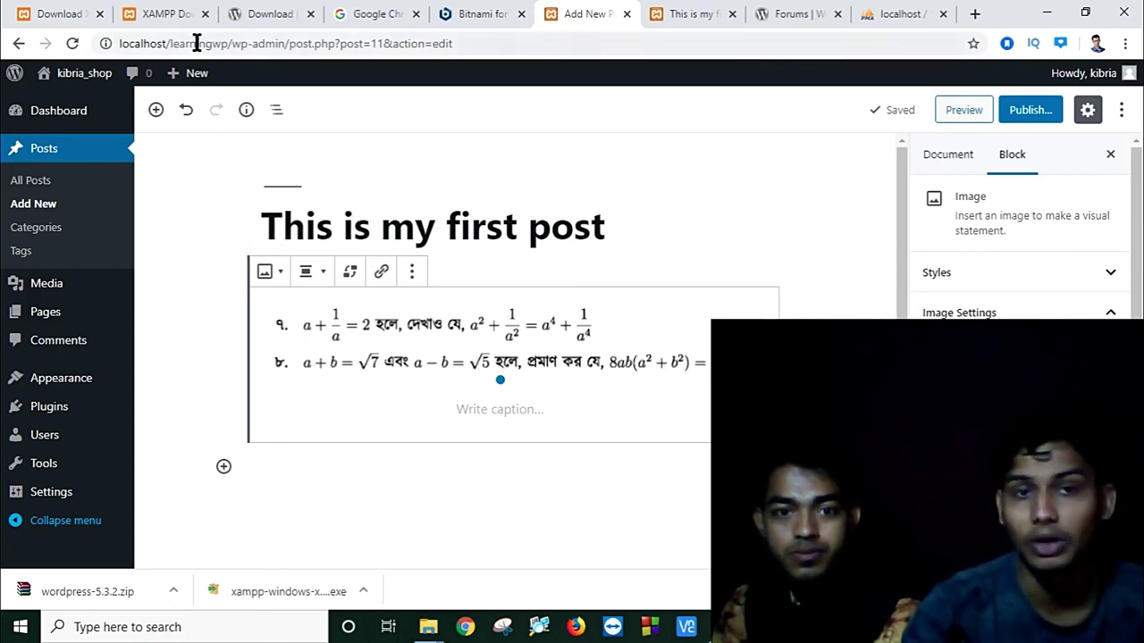
{"action": "mouse_move", "coordinate": [203, 79]}
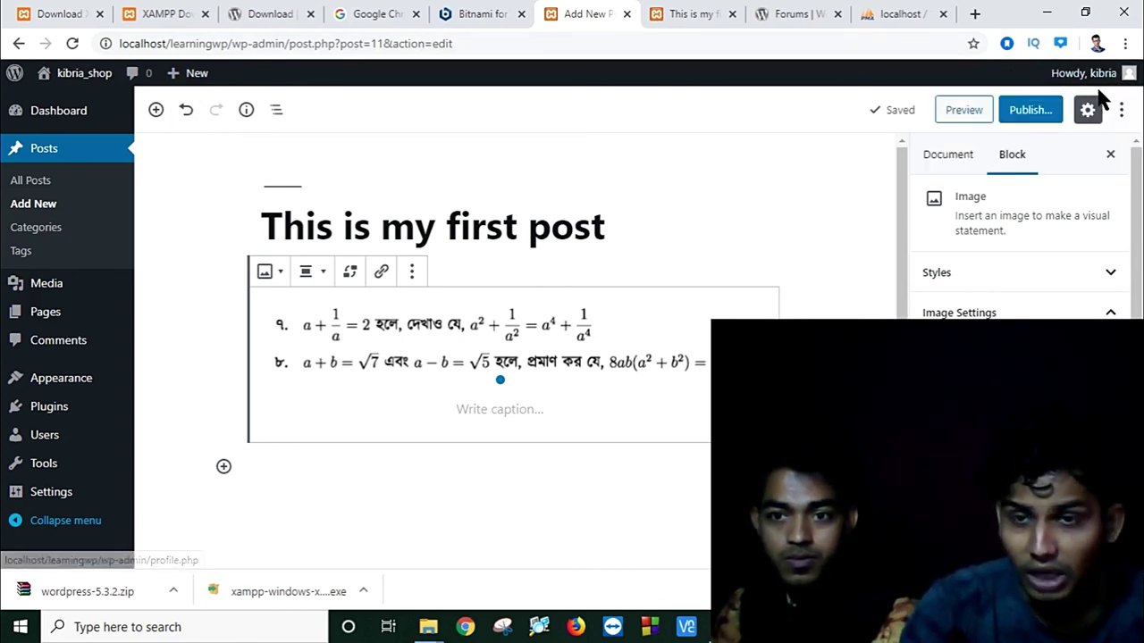
{"action": "mouse_move", "coordinate": [1106, 77]}
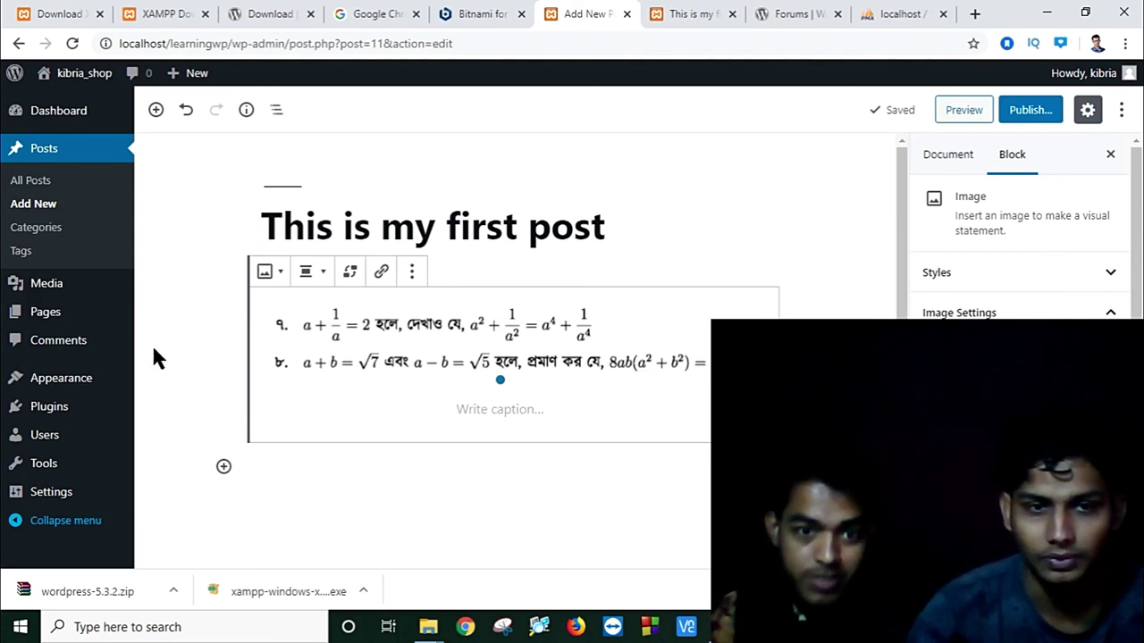
{"action": "left_click", "coordinate": [81, 379]}
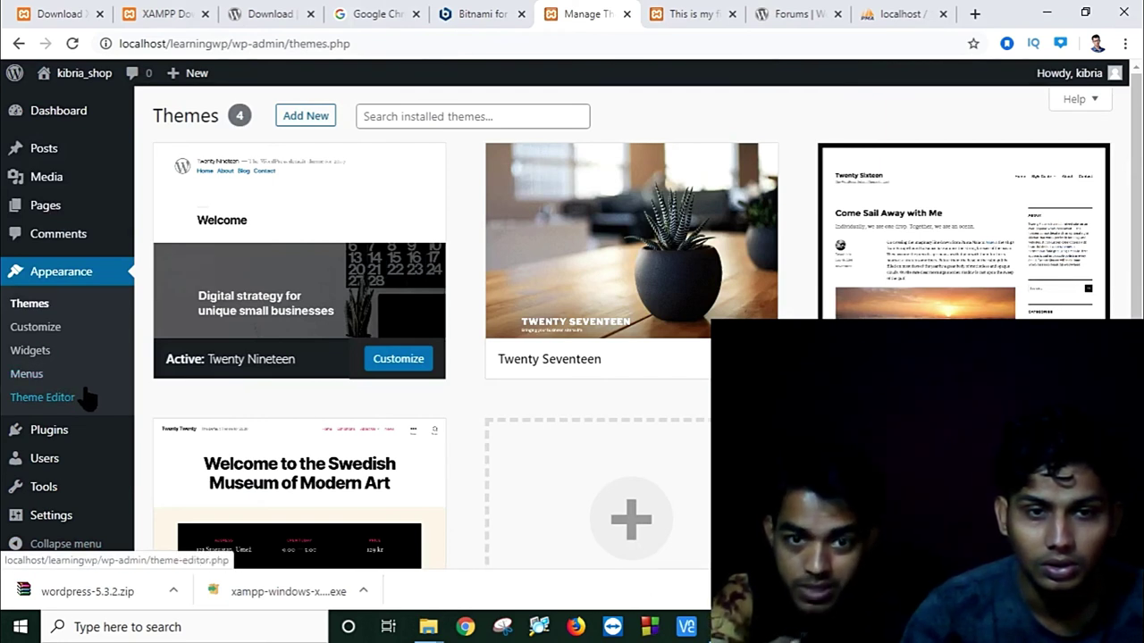
Step: Customize Twenty Nineteen, view its Colors section and restore the autosaved changes
{"action": "left_click", "coordinate": [409, 368]}
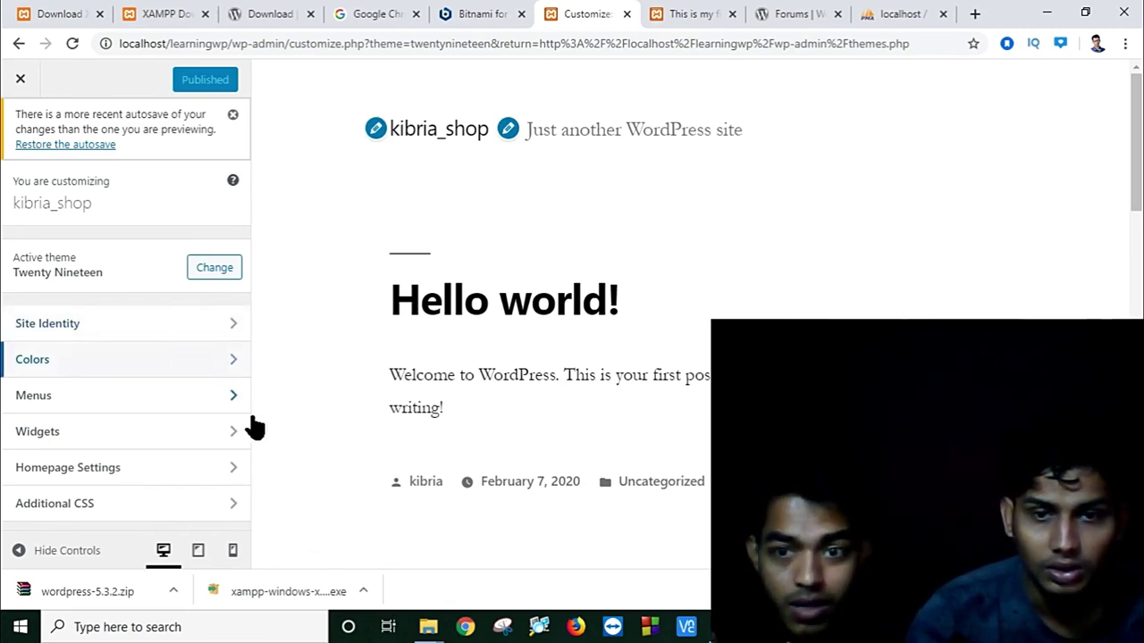
{"action": "key", "text": "alt+Tab"}
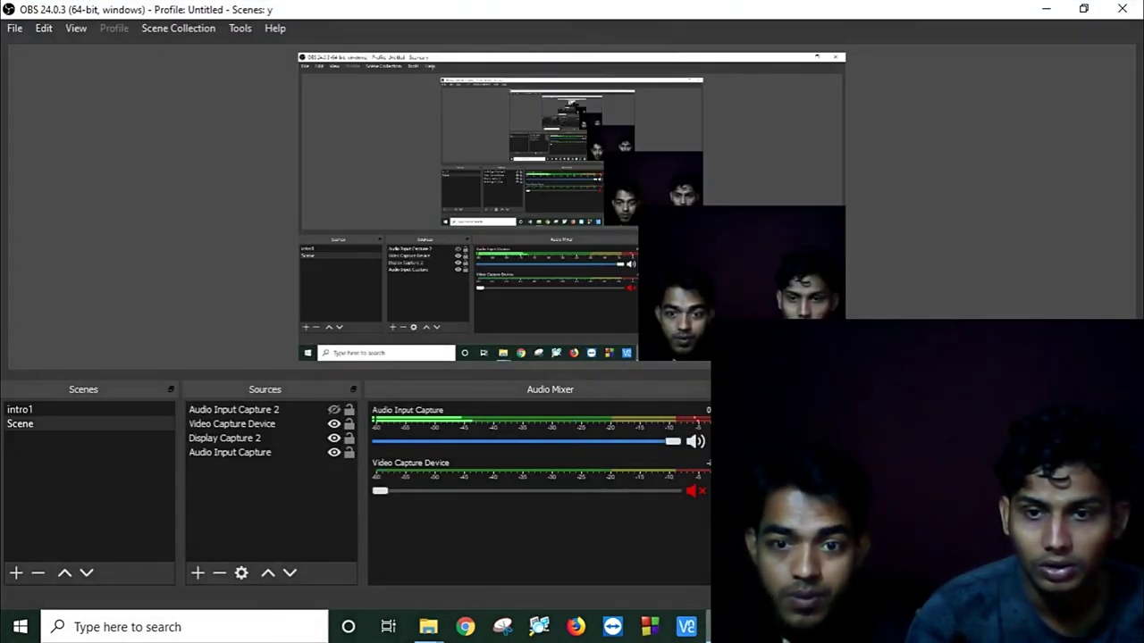
{"action": "left_click", "coordinate": [1046, 9]}
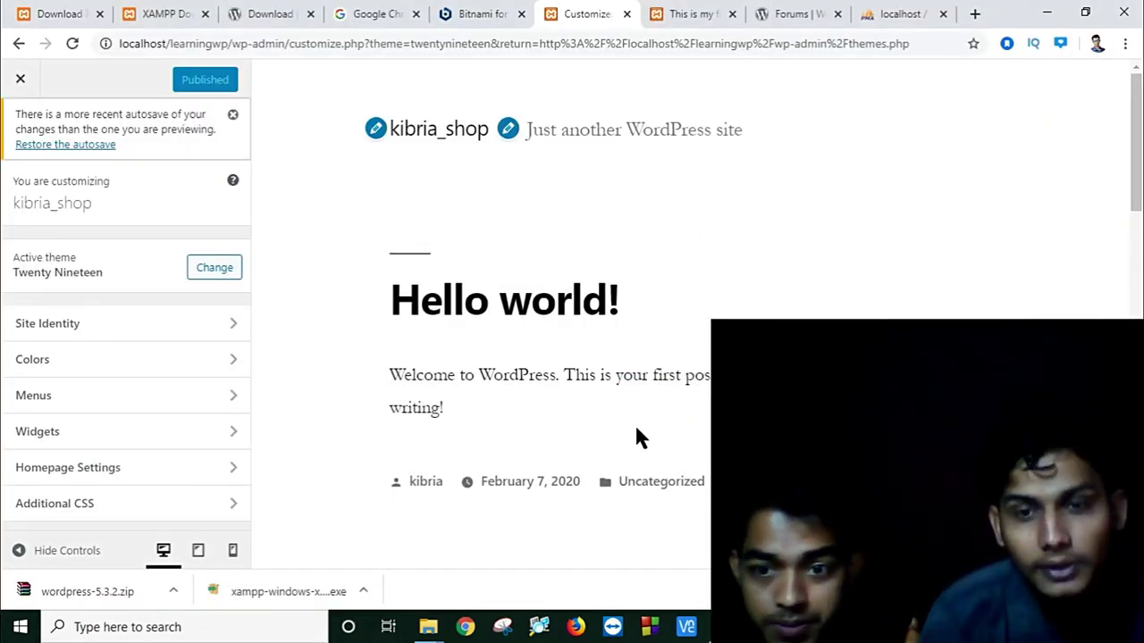
{"action": "scroll", "coordinate": [635, 422], "scroll_direction": "down", "scroll_amount": 10}
{"action": "scroll", "coordinate": [637, 435], "scroll_direction": "up", "scroll_amount": 4}
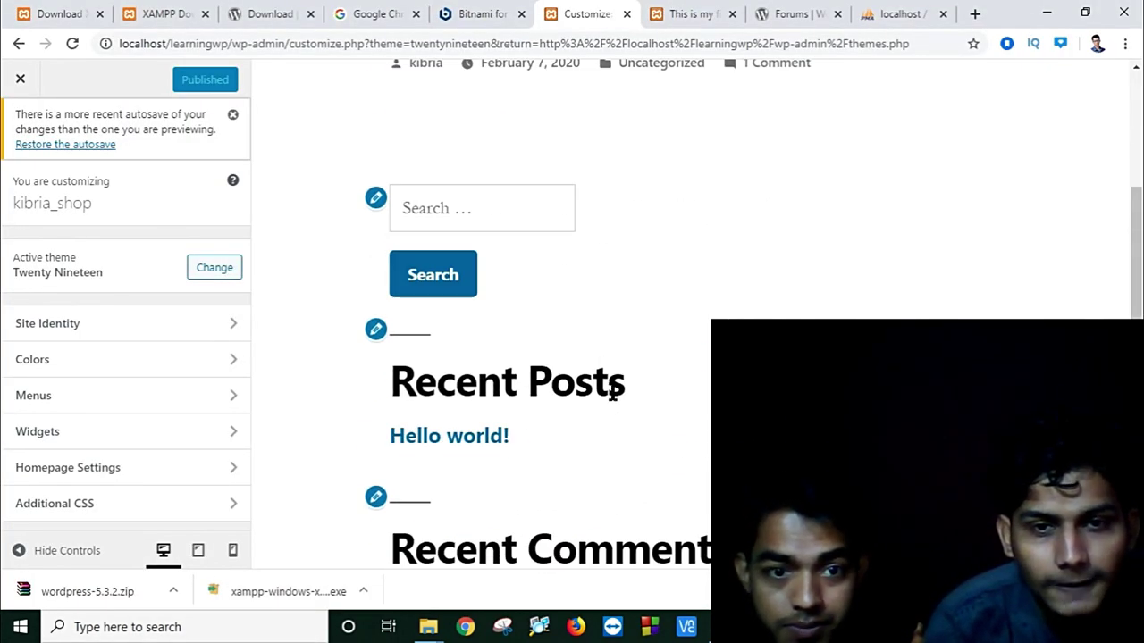
{"action": "scroll", "coordinate": [613, 383], "scroll_direction": "up", "scroll_amount": 4}
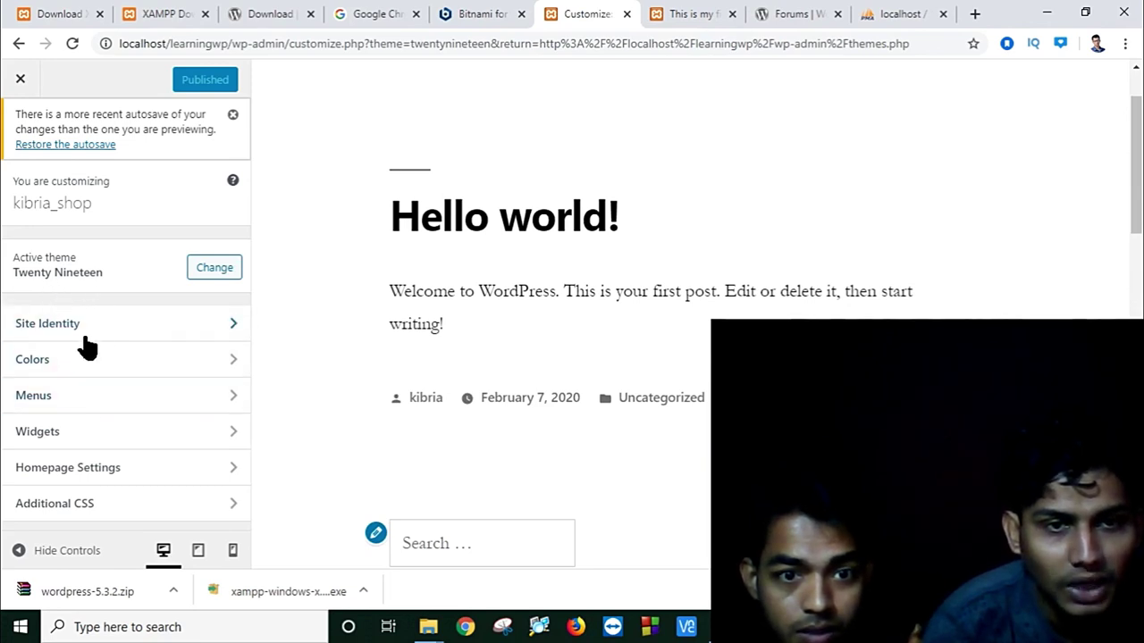
{"action": "left_click", "coordinate": [212, 358]}
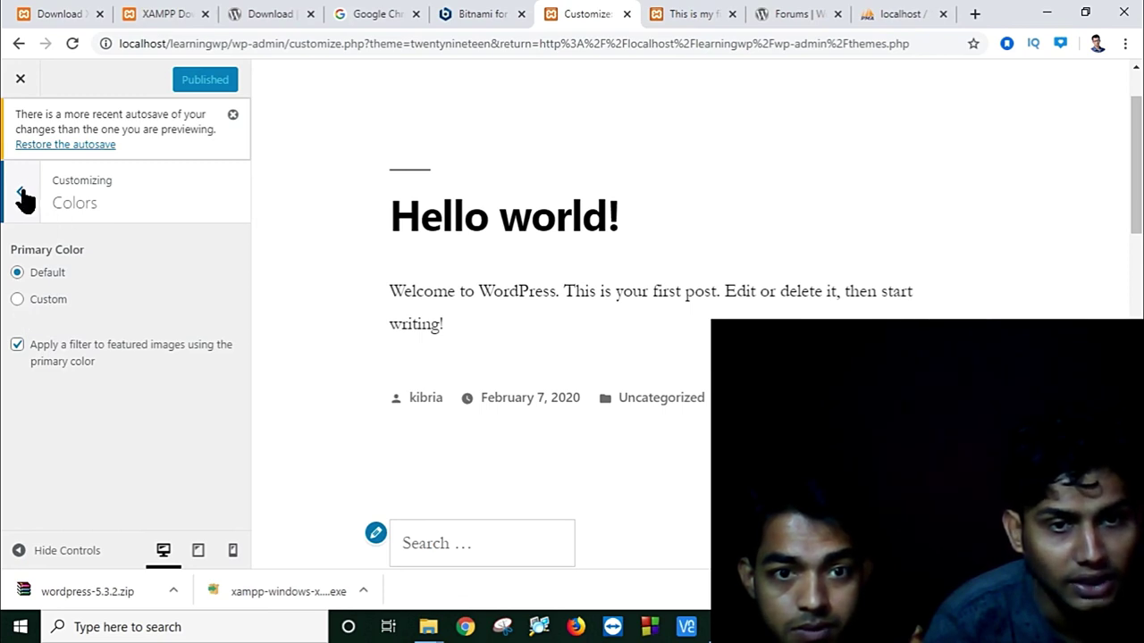
{"action": "left_click", "coordinate": [51, 147]}
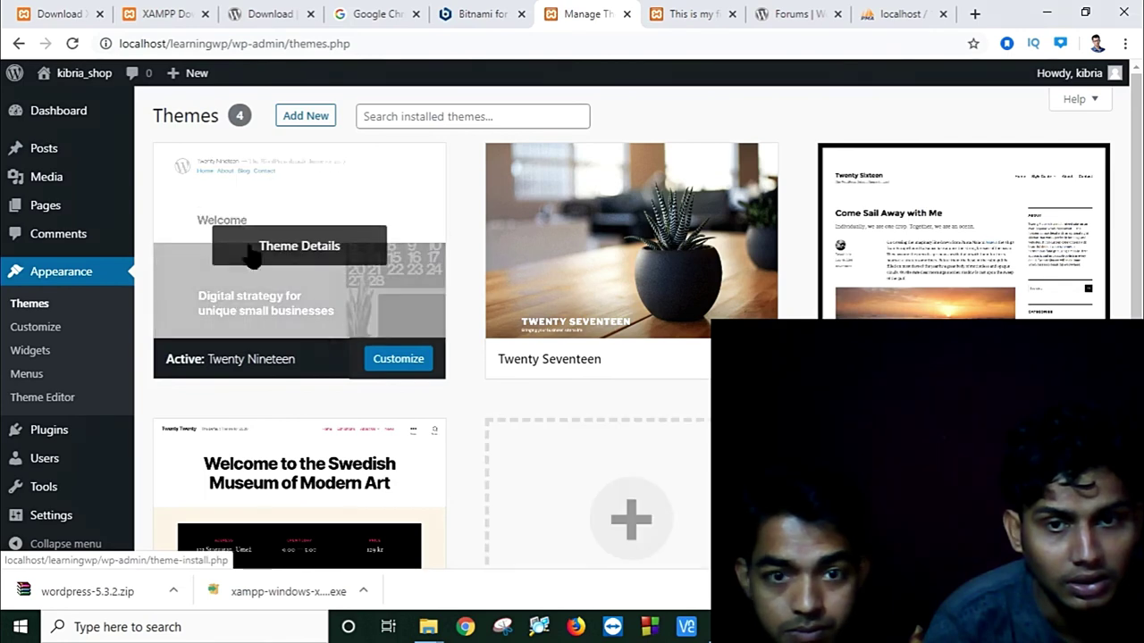
Step: Reopen the Customizer, look over Additional CSS, then close back to Themes
{"action": "left_click", "coordinate": [386, 367]}
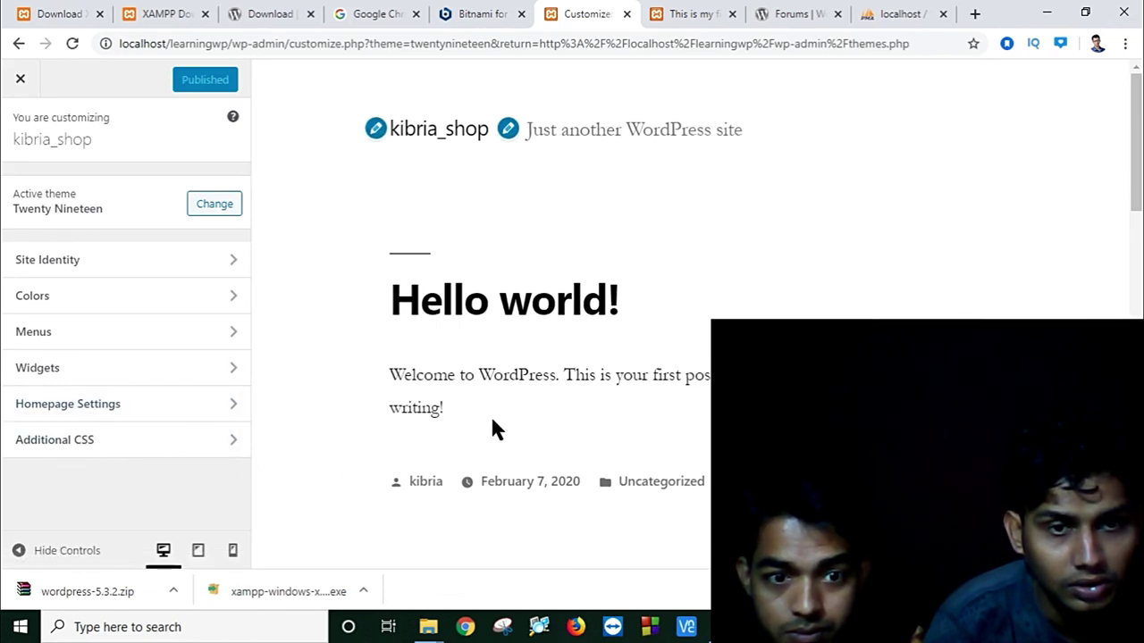
{"action": "left_click", "coordinate": [230, 447]}
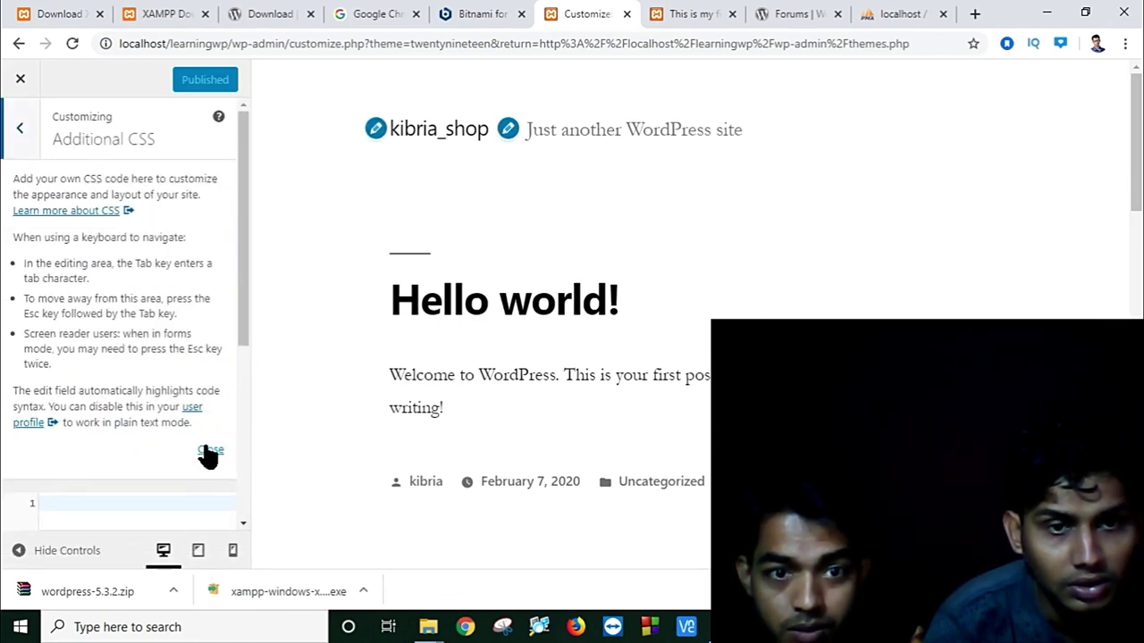
{"action": "left_click", "coordinate": [209, 451]}
{"action": "scroll", "coordinate": [626, 487], "scroll_direction": "down", "scroll_amount": 15}
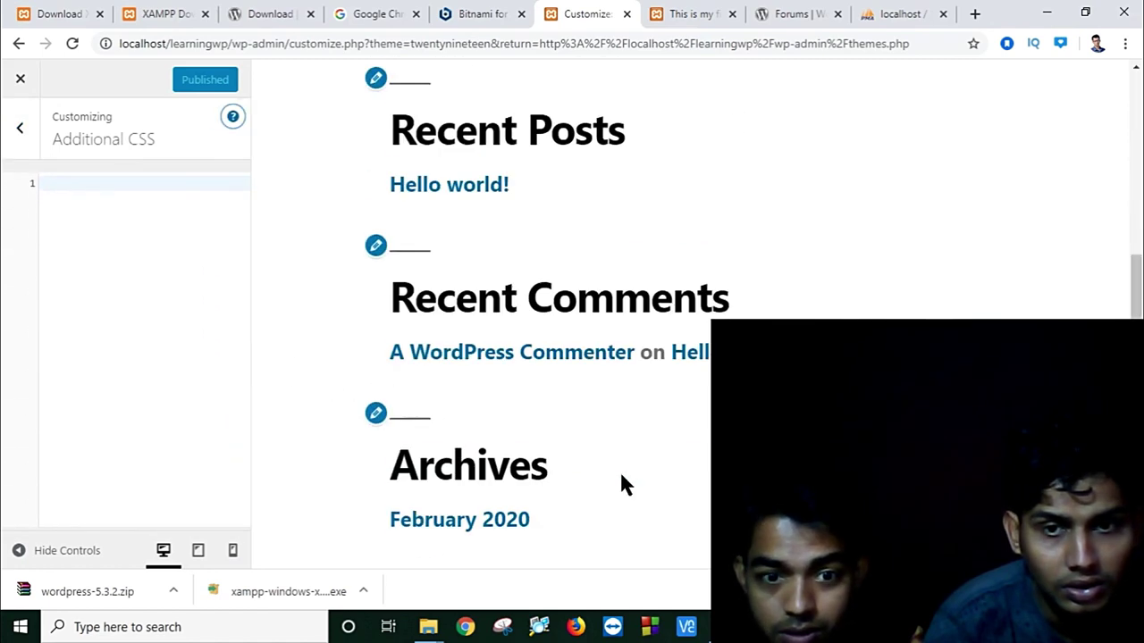
{"action": "scroll", "coordinate": [623, 486], "scroll_direction": "up", "scroll_amount": 4}
{"action": "scroll", "coordinate": [621, 484], "scroll_direction": "up", "scroll_amount": 10}
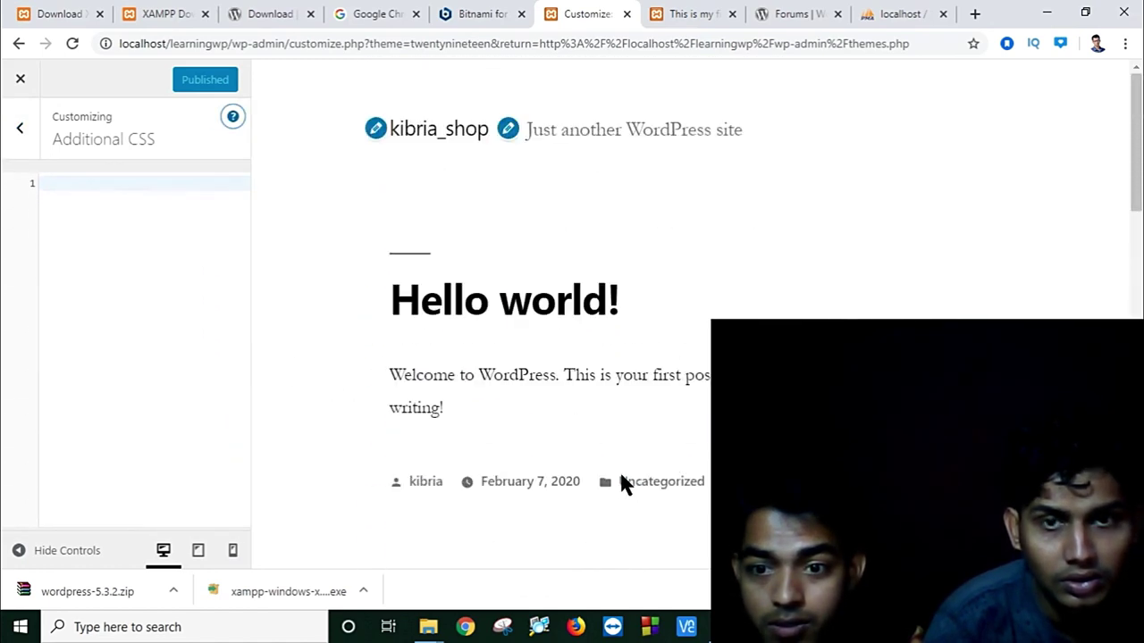
{"action": "left_click", "coordinate": [18, 88]}
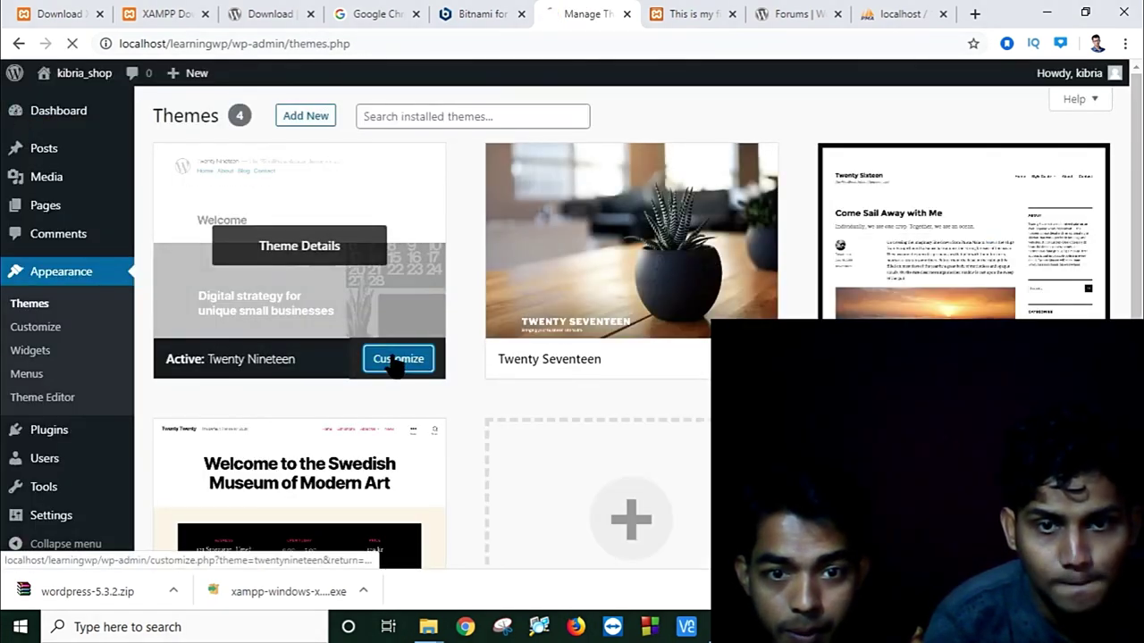
Step: Open the Twenty Nineteen Customizer and scroll through the site preview
{"action": "left_click", "coordinate": [397, 360]}
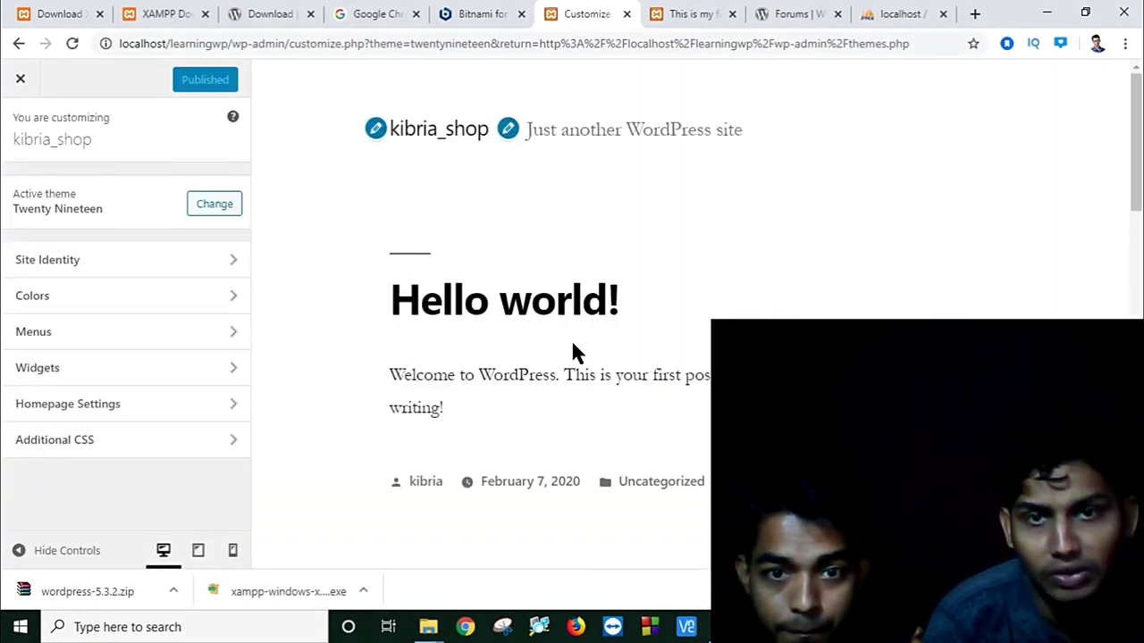
{"action": "scroll", "coordinate": [578, 352], "scroll_direction": "down", "scroll_amount": 15}
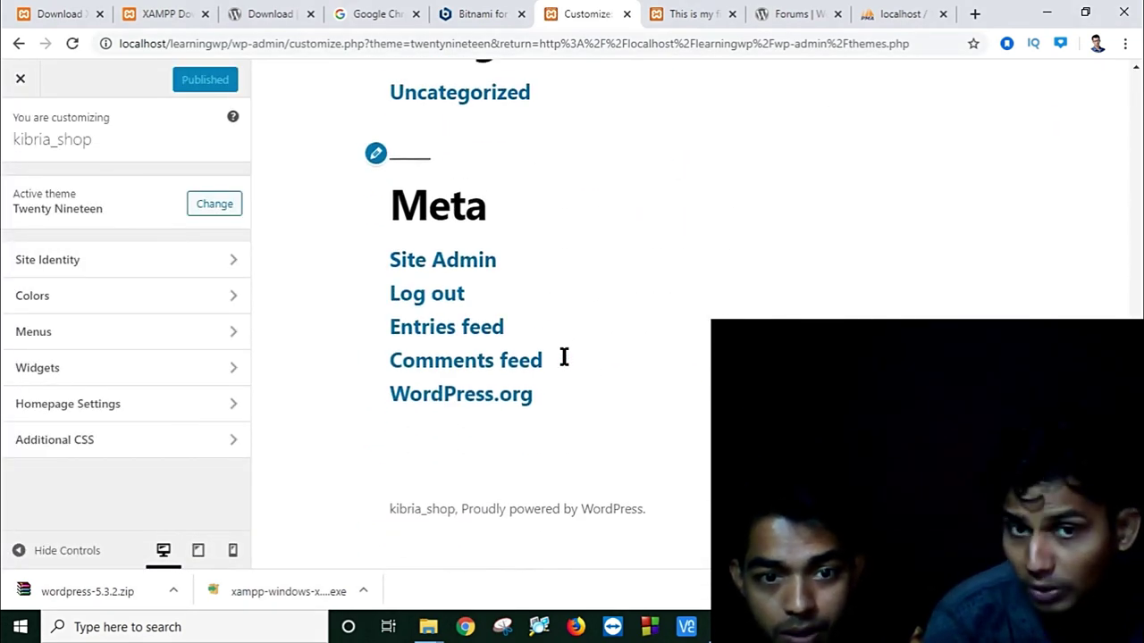
{"action": "scroll", "coordinate": [563, 356], "scroll_direction": "up", "scroll_amount": 4}
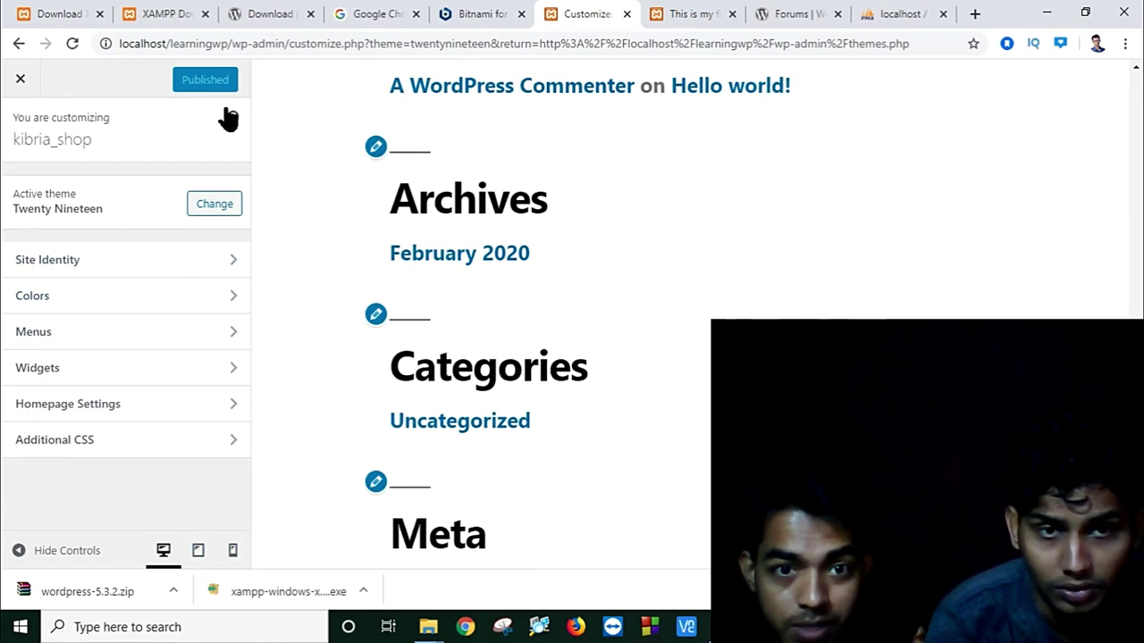
{"action": "scroll", "coordinate": [863, 316], "scroll_direction": "down", "scroll_amount": 4}
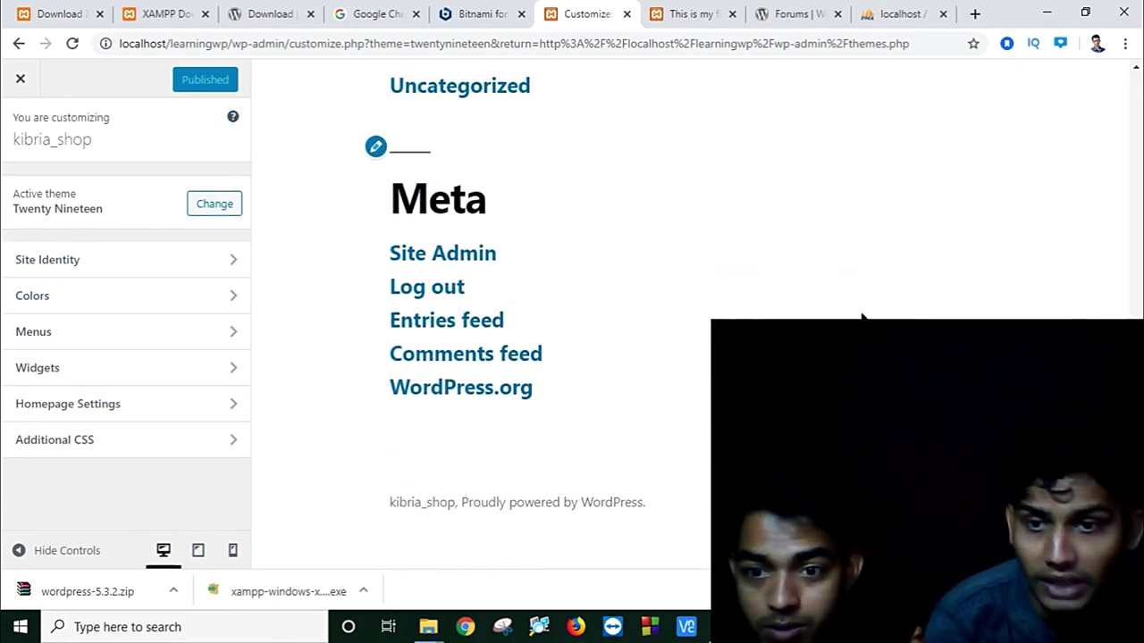
Step: Dismiss the preview's right-click menus and show the Windows desktop with Win+D
{"action": "right_click", "coordinate": [713, 276]}
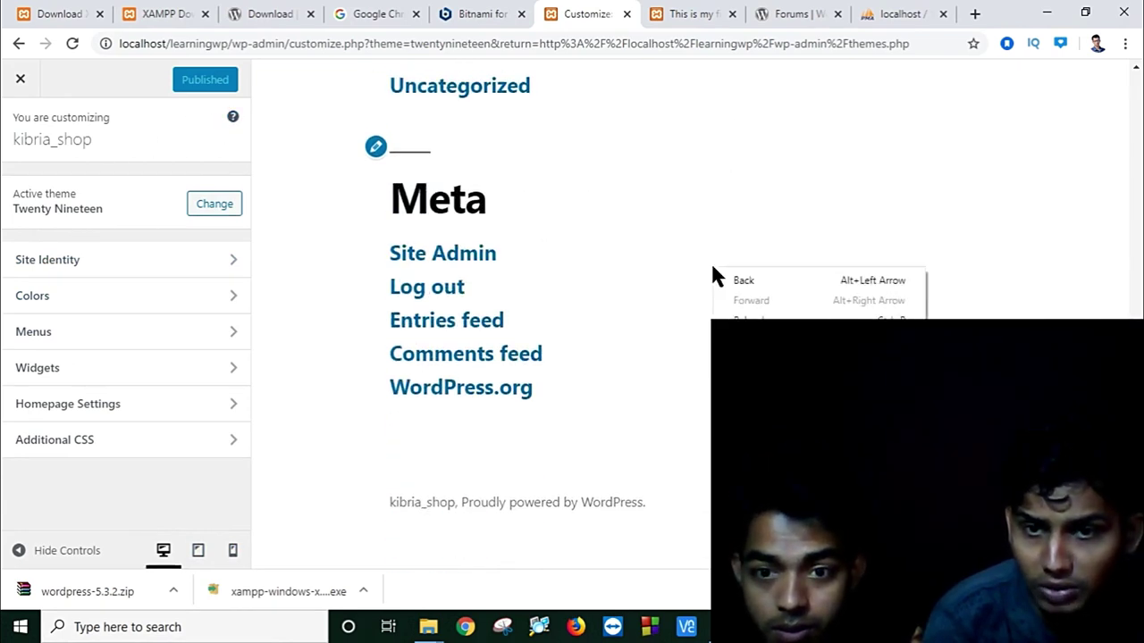
{"action": "right_click", "coordinate": [559, 249]}
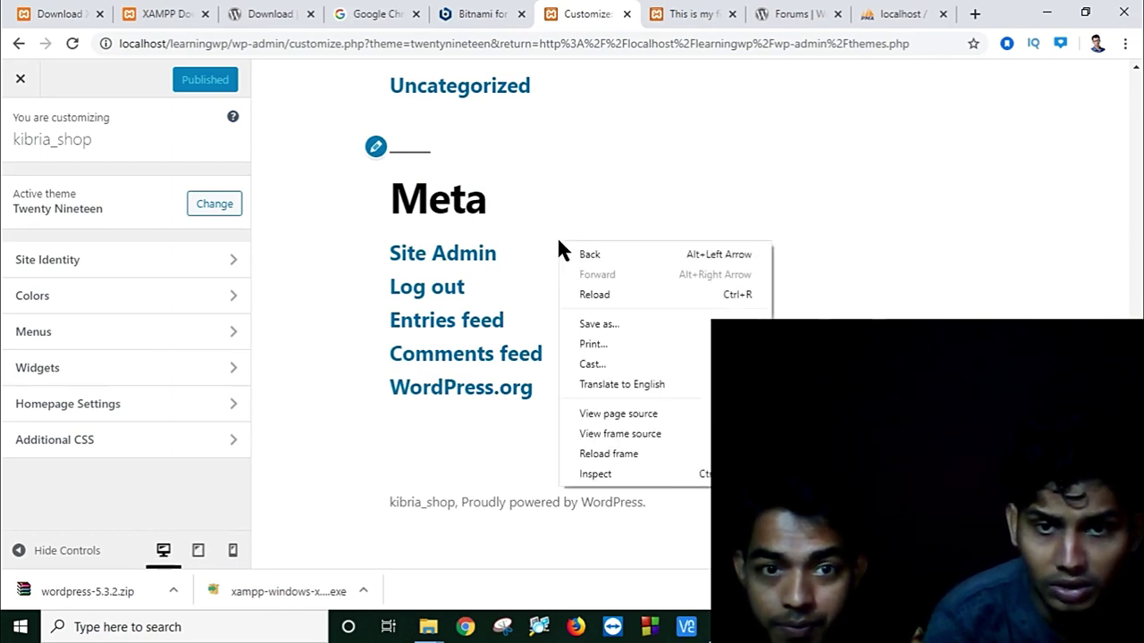
{"action": "left_click", "coordinate": [429, 248]}
{"action": "scroll", "coordinate": [420, 270], "scroll_direction": "up", "scroll_amount": 7}
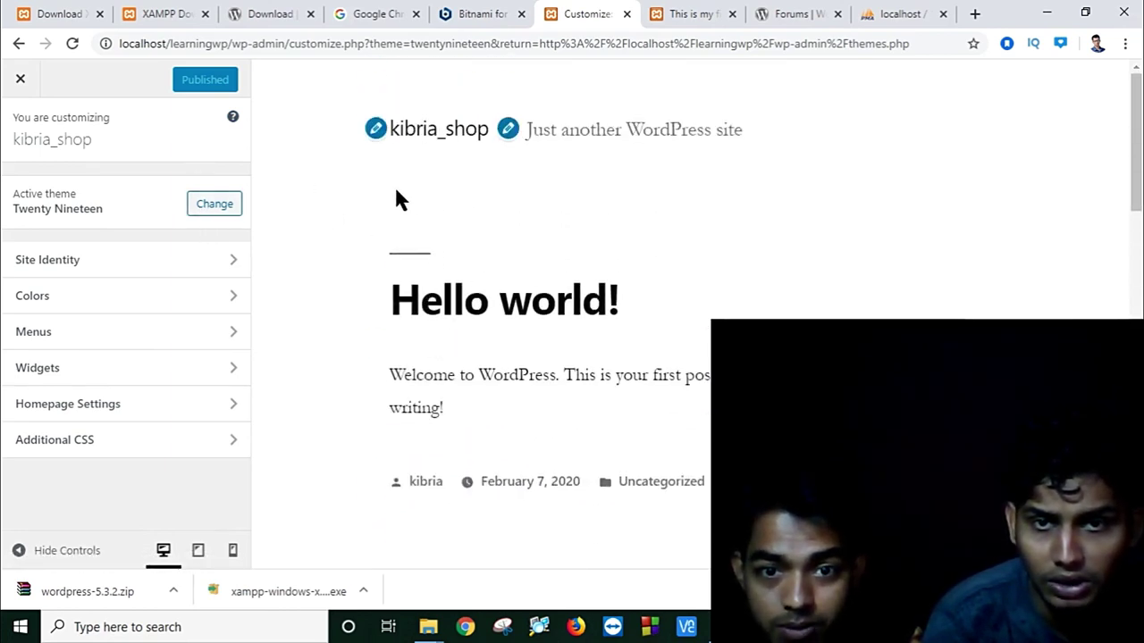
{"action": "key", "text": "super+d"}
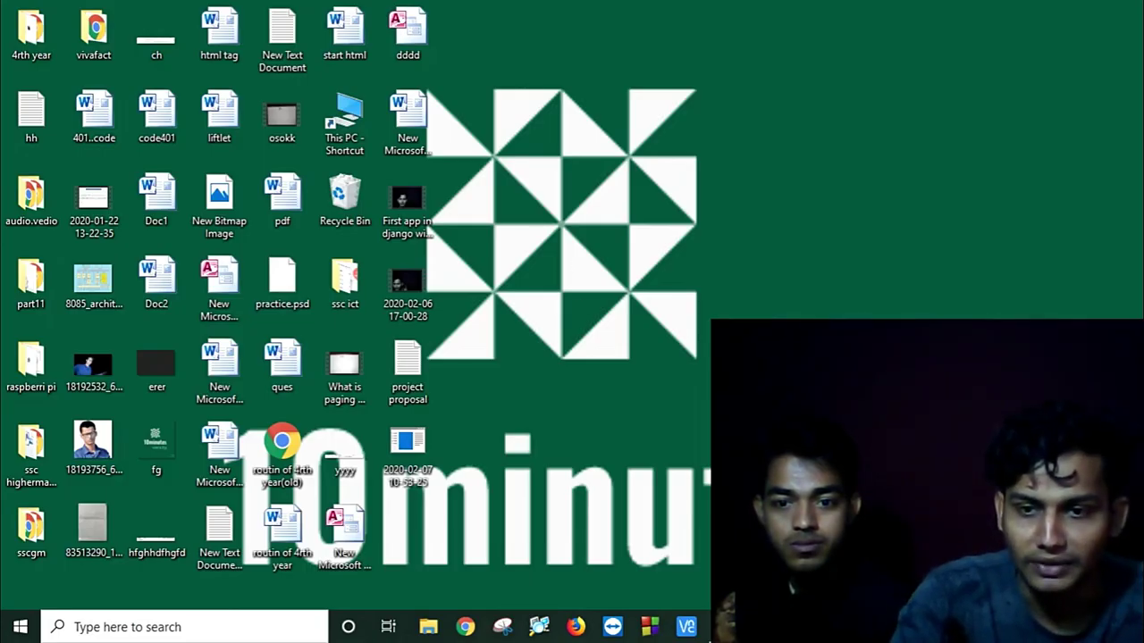
Step: Minimize the browser and open This PC from the desktop
{"action": "key", "text": "super+d"}
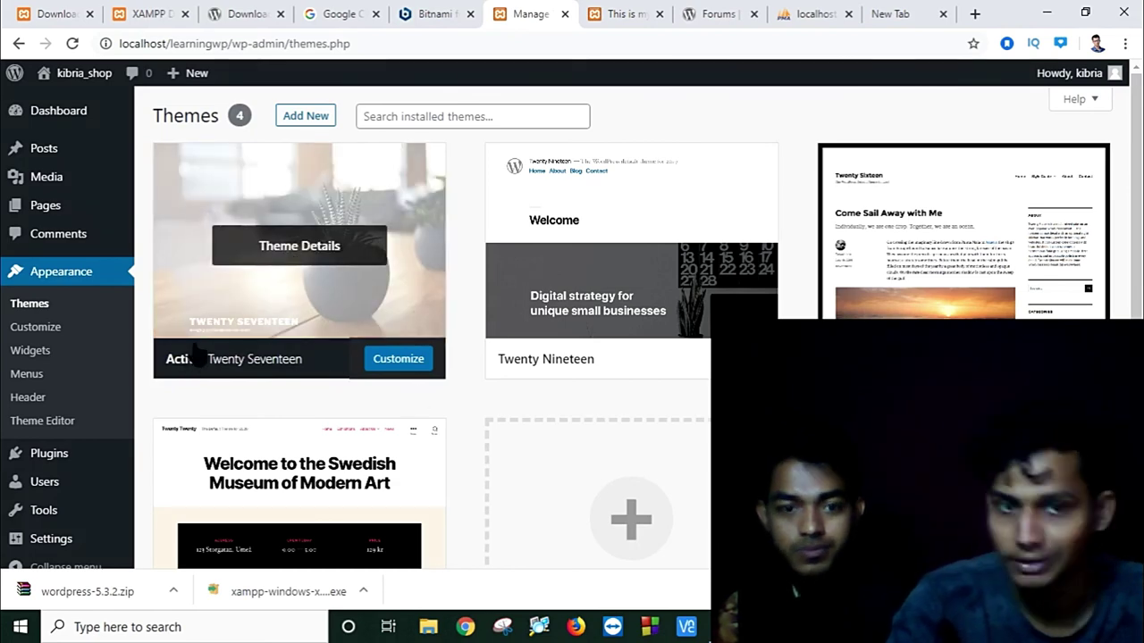
{"action": "left_click", "coordinate": [1048, 14]}
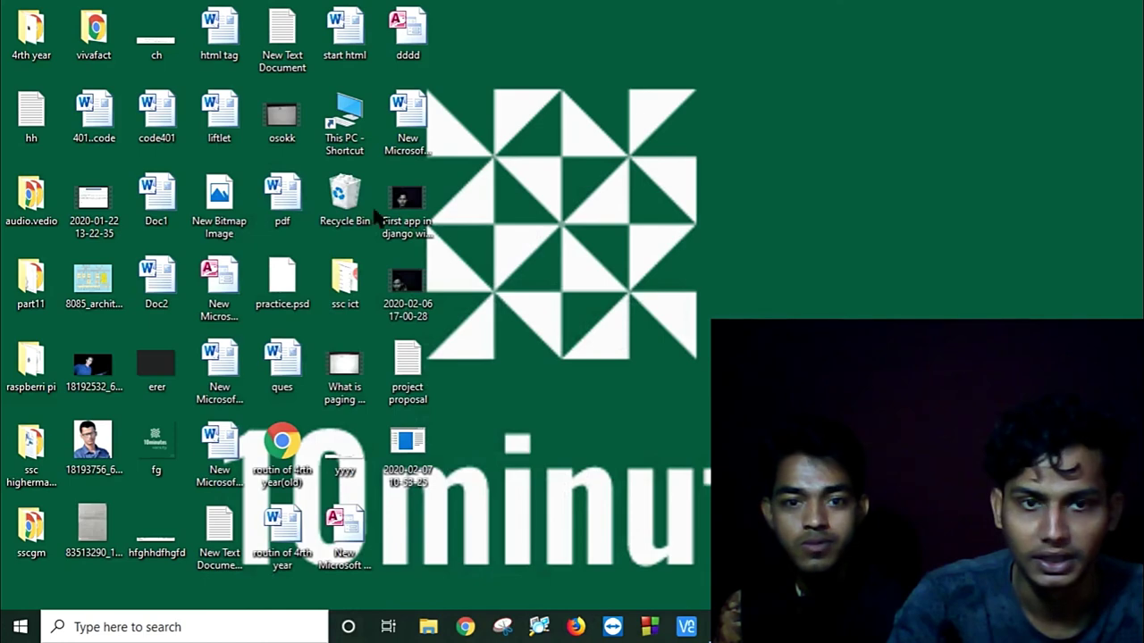
{"action": "double_click", "coordinate": [355, 107]}
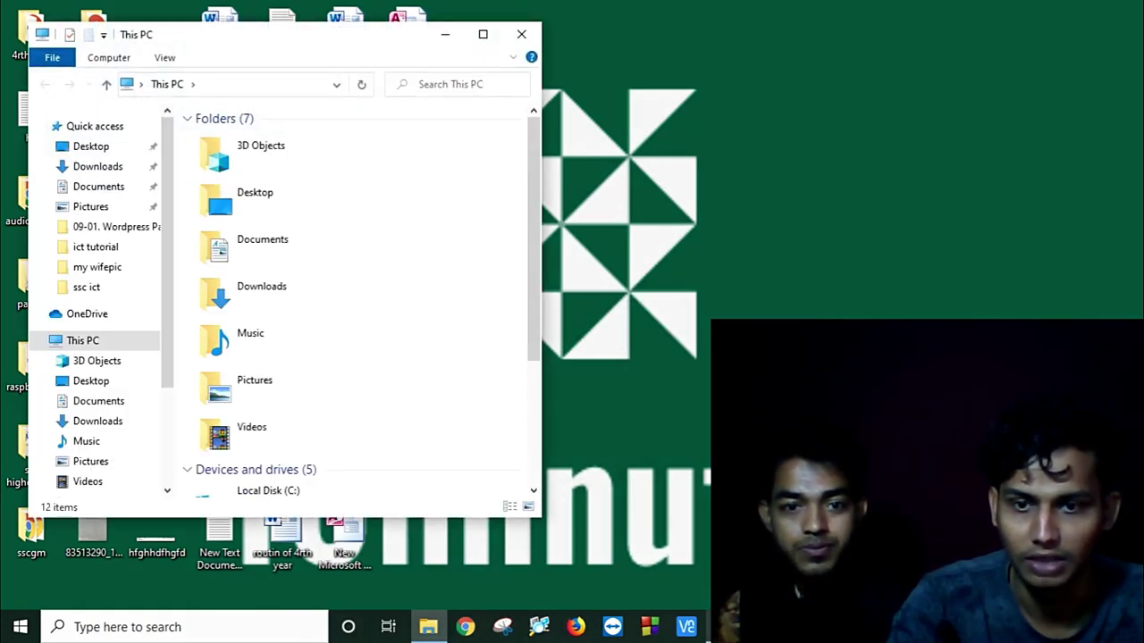
Step: Minimize OBS, maximize File Explorer and open Local Disk (C:)
{"action": "key", "text": "alt+Tab"}
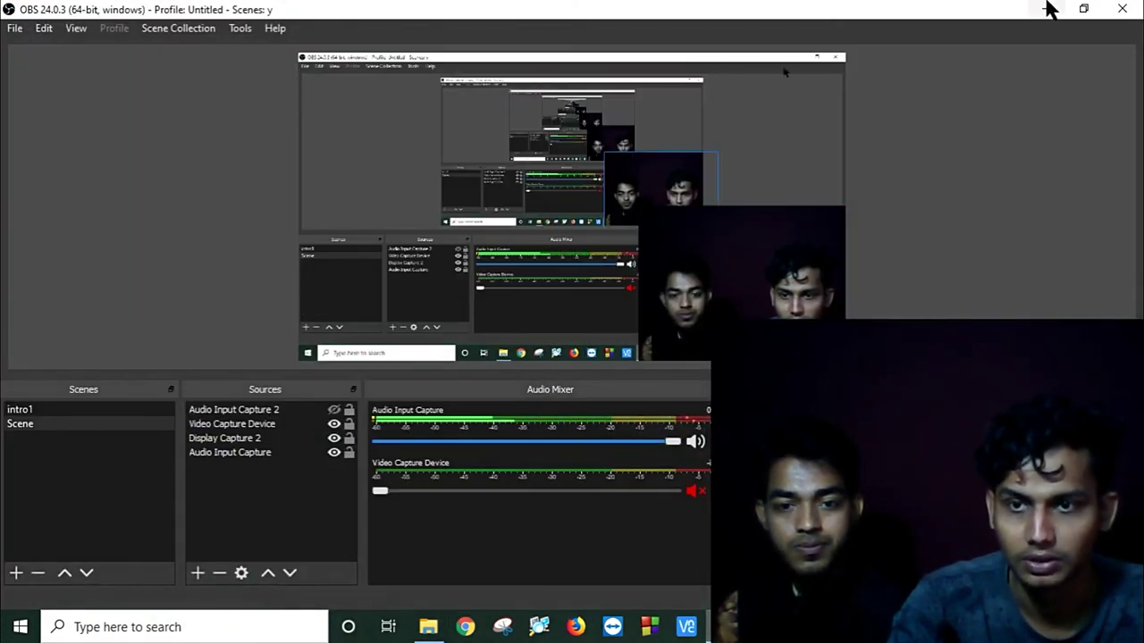
{"action": "left_click", "coordinate": [1047, 9]}
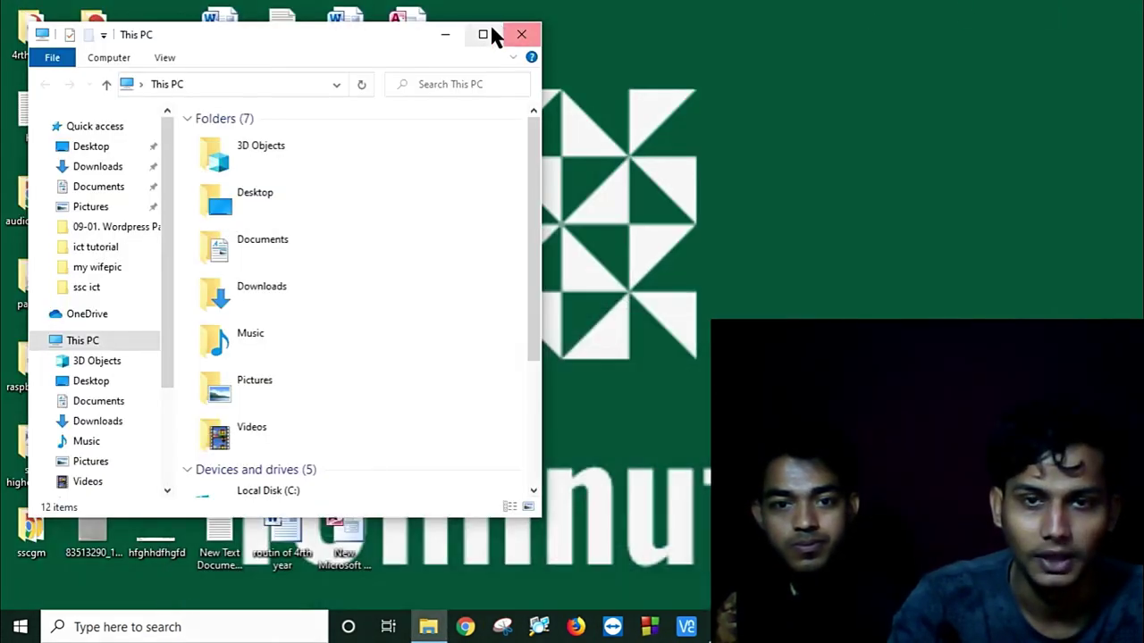
{"action": "left_click", "coordinate": [483, 29]}
{"action": "double_click", "coordinate": [305, 235]}
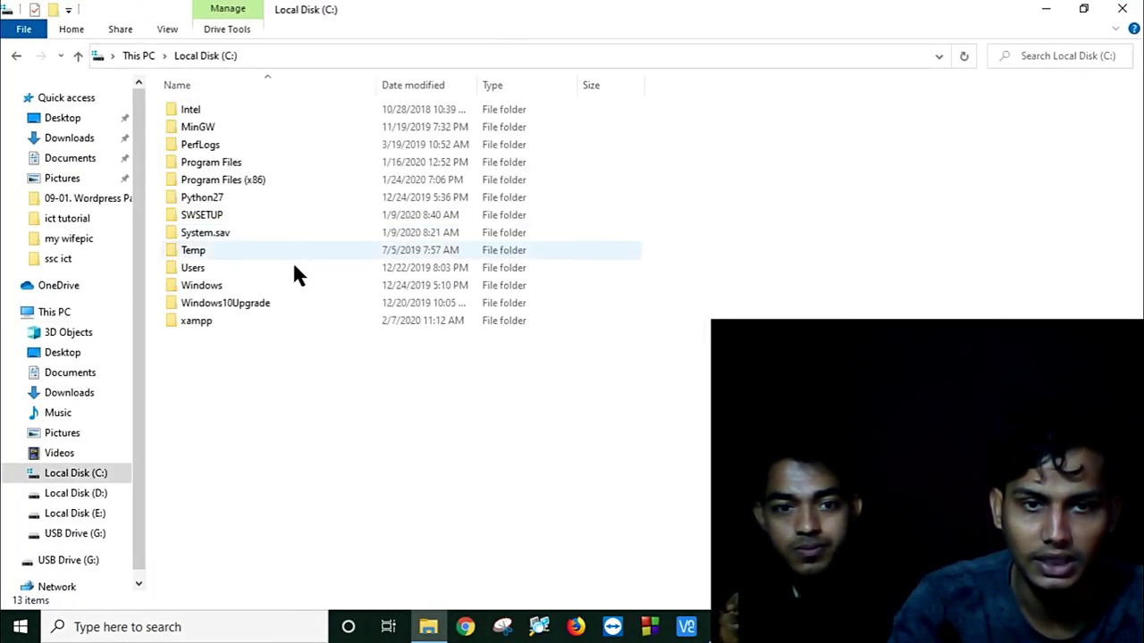
Step: Browse xampp > htdocs > learningwp > wp-content > themes
{"action": "double_click", "coordinate": [247, 320]}
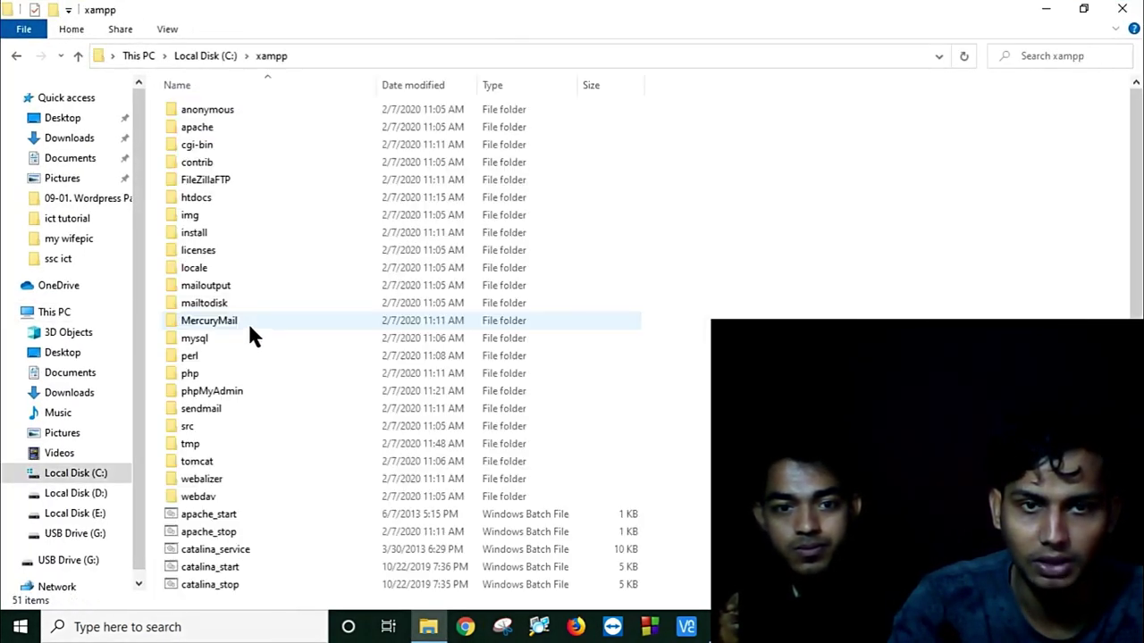
{"action": "double_click", "coordinate": [245, 197]}
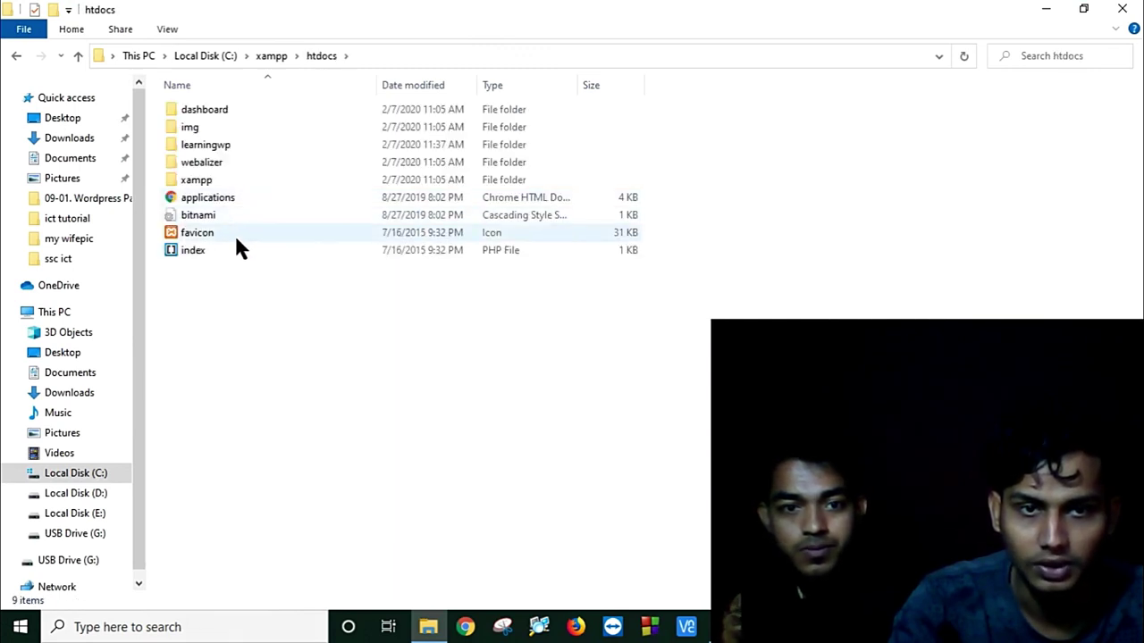
{"action": "double_click", "coordinate": [237, 152]}
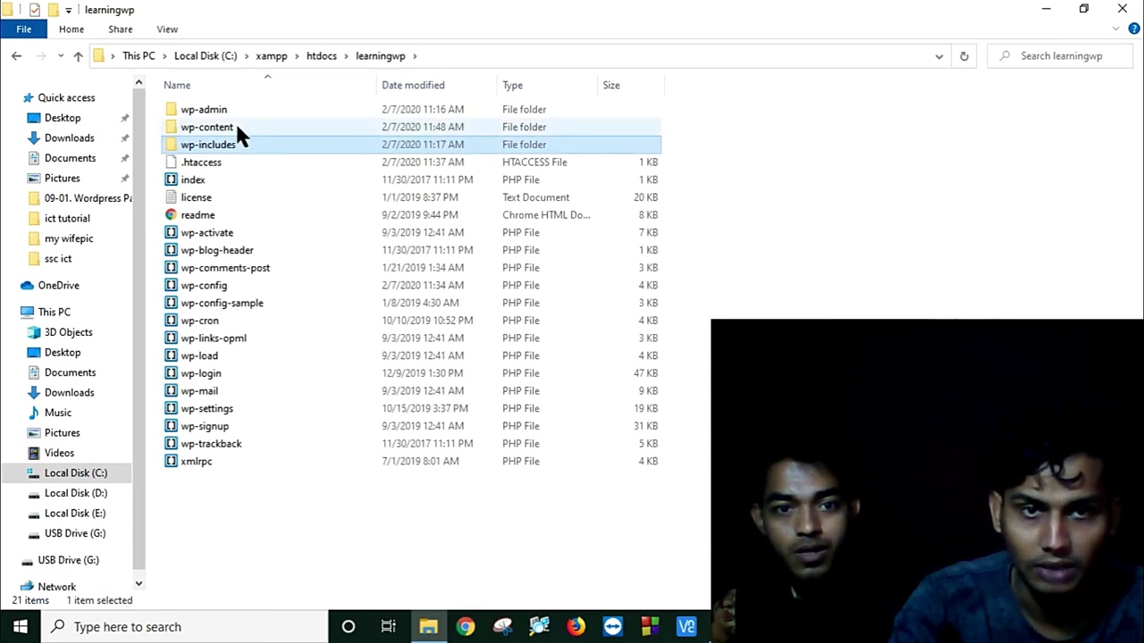
{"action": "double_click", "coordinate": [237, 128]}
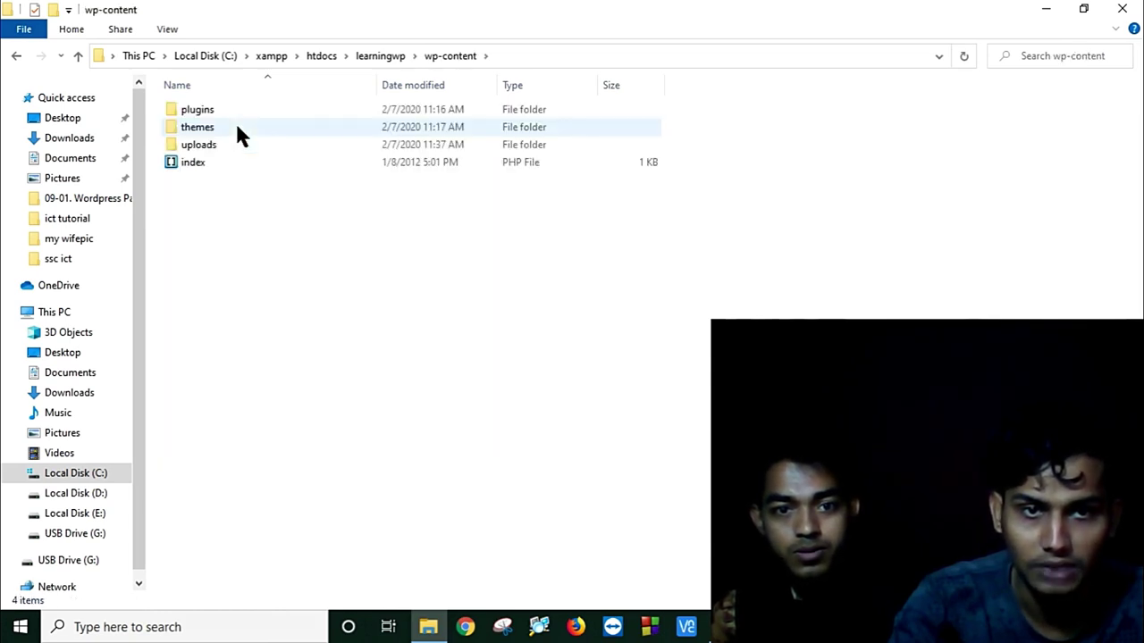
{"action": "double_click", "coordinate": [237, 128]}
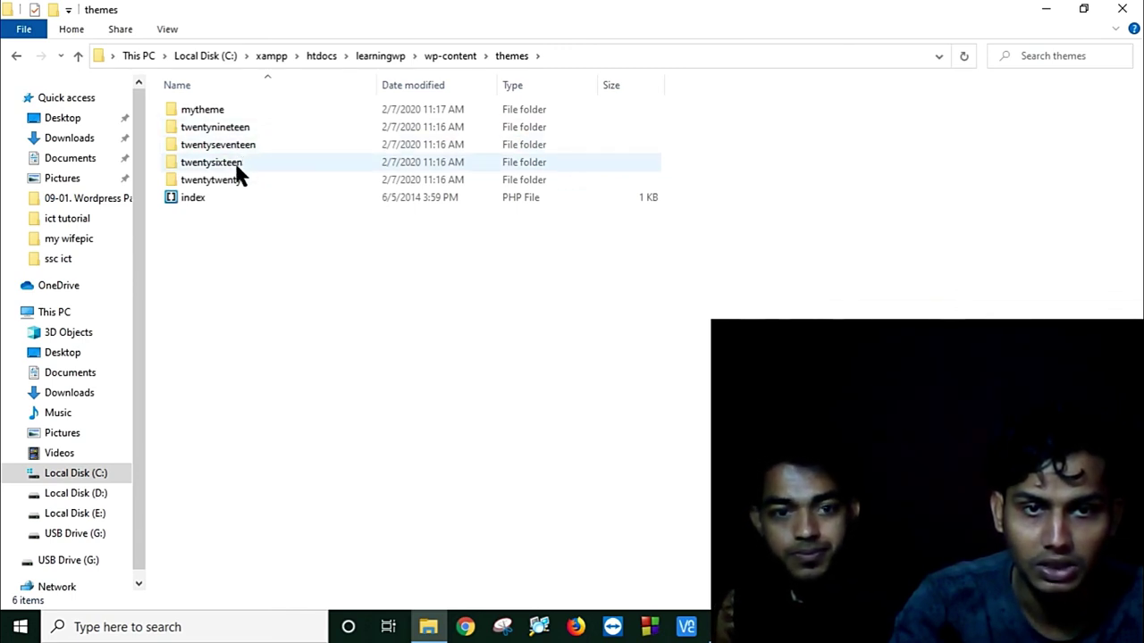
Step: Look inside twentysixteen and its template-parts folder, then close File Explorer
{"action": "double_click", "coordinate": [238, 165]}
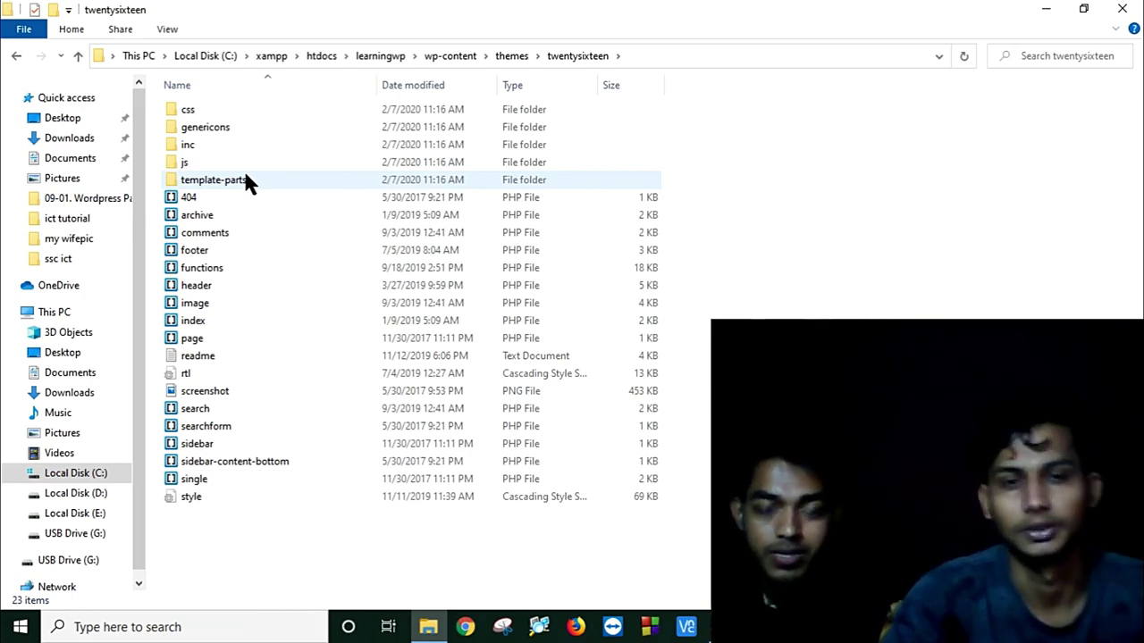
{"action": "double_click", "coordinate": [215, 180]}
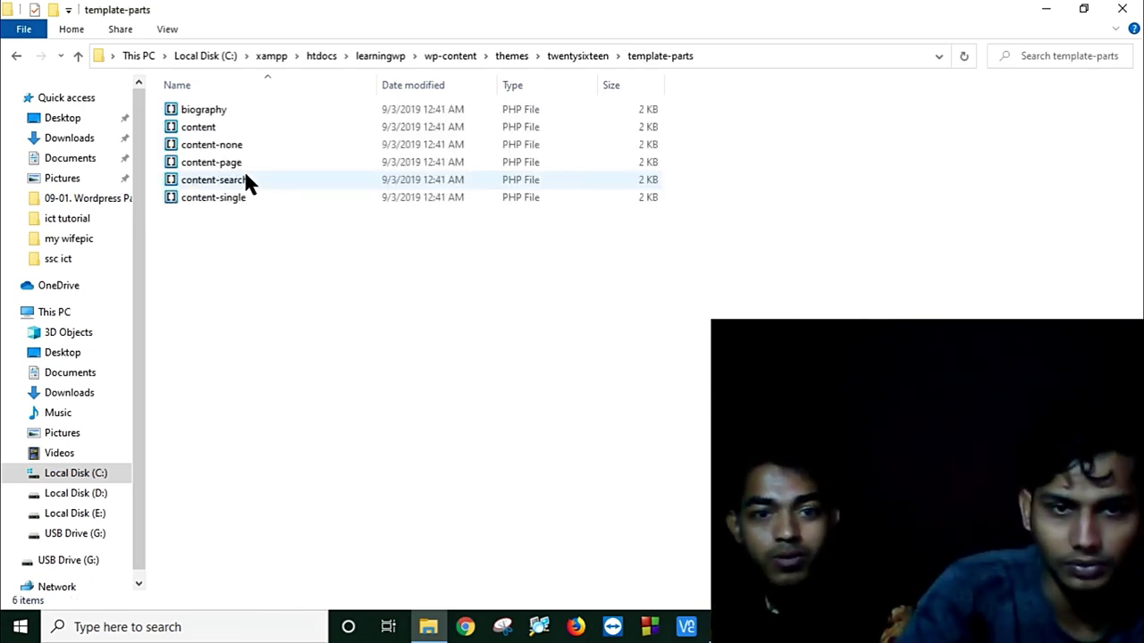
{"action": "left_click", "coordinate": [16, 57]}
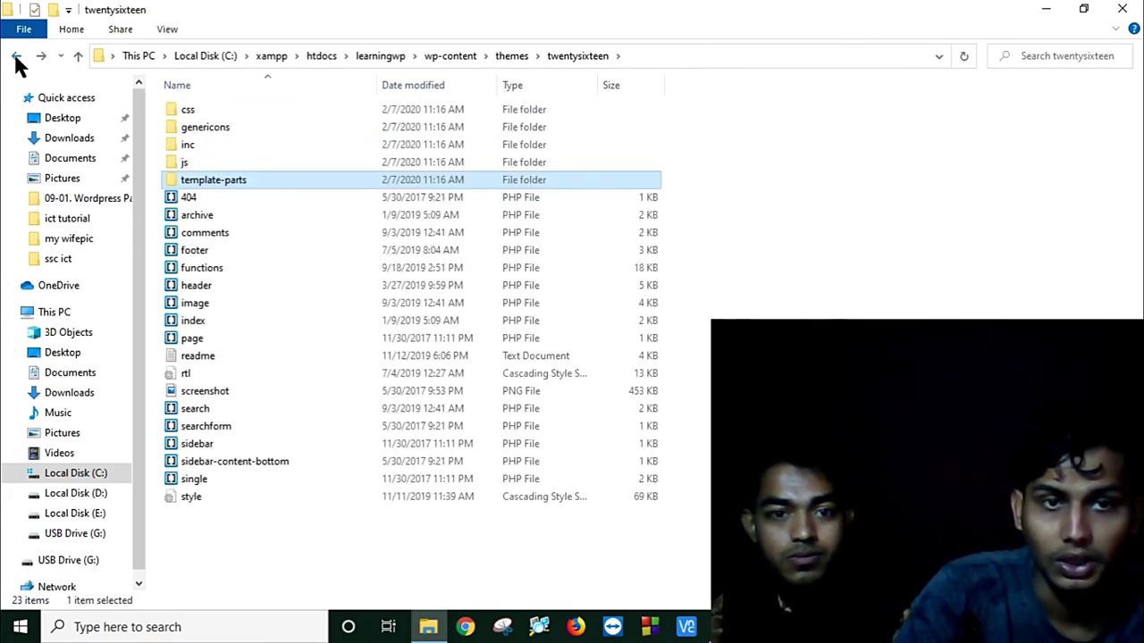
{"action": "left_click", "coordinate": [1136, 7]}
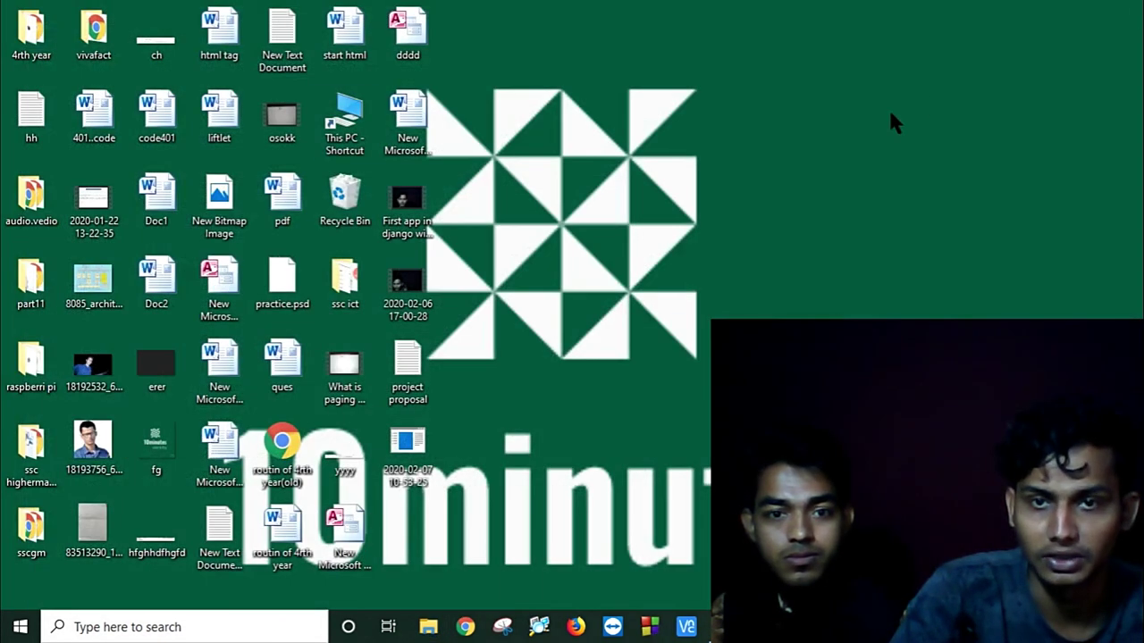
{"action": "right_click", "coordinate": [889, 112]}
{"action": "left_click", "coordinate": [906, 162]}
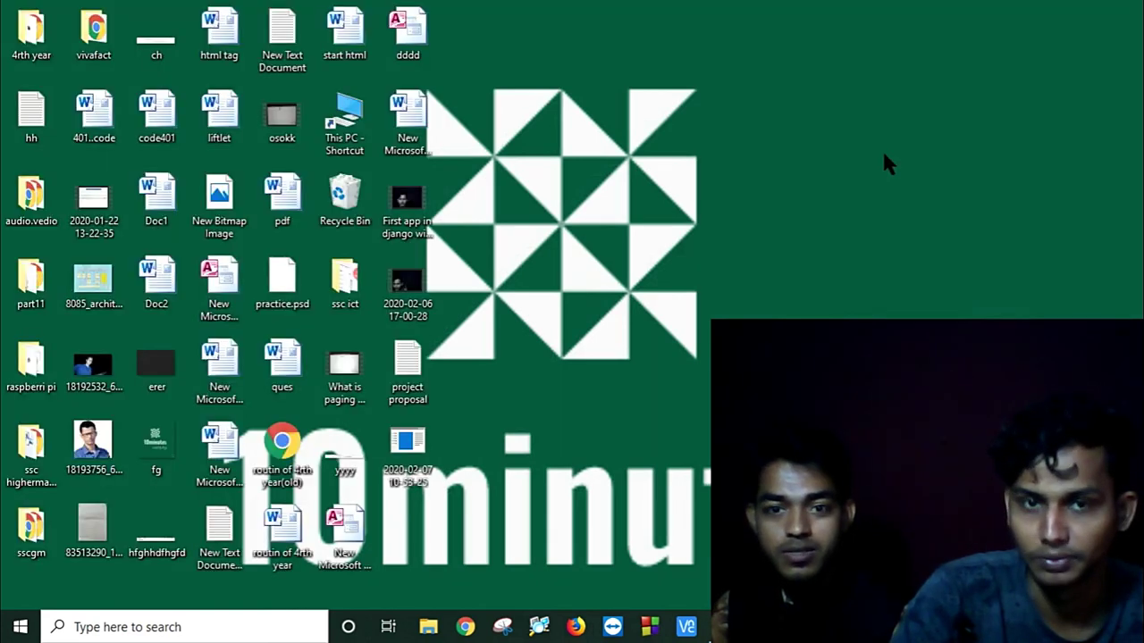
{"action": "right_click", "coordinate": [883, 154]}
{"action": "left_click", "coordinate": [931, 204]}
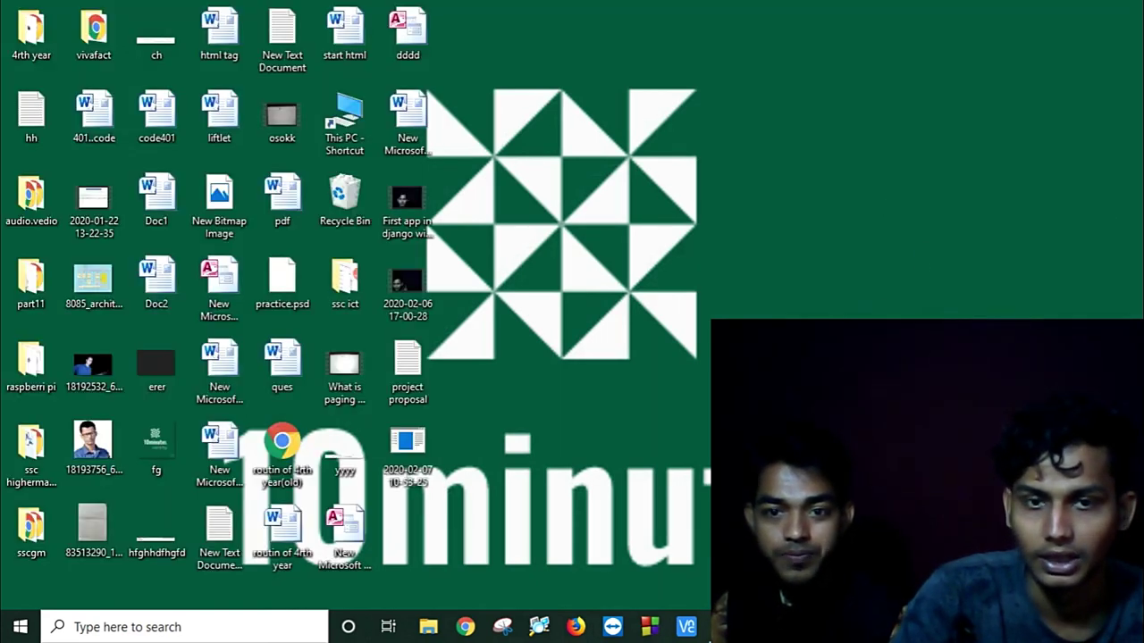